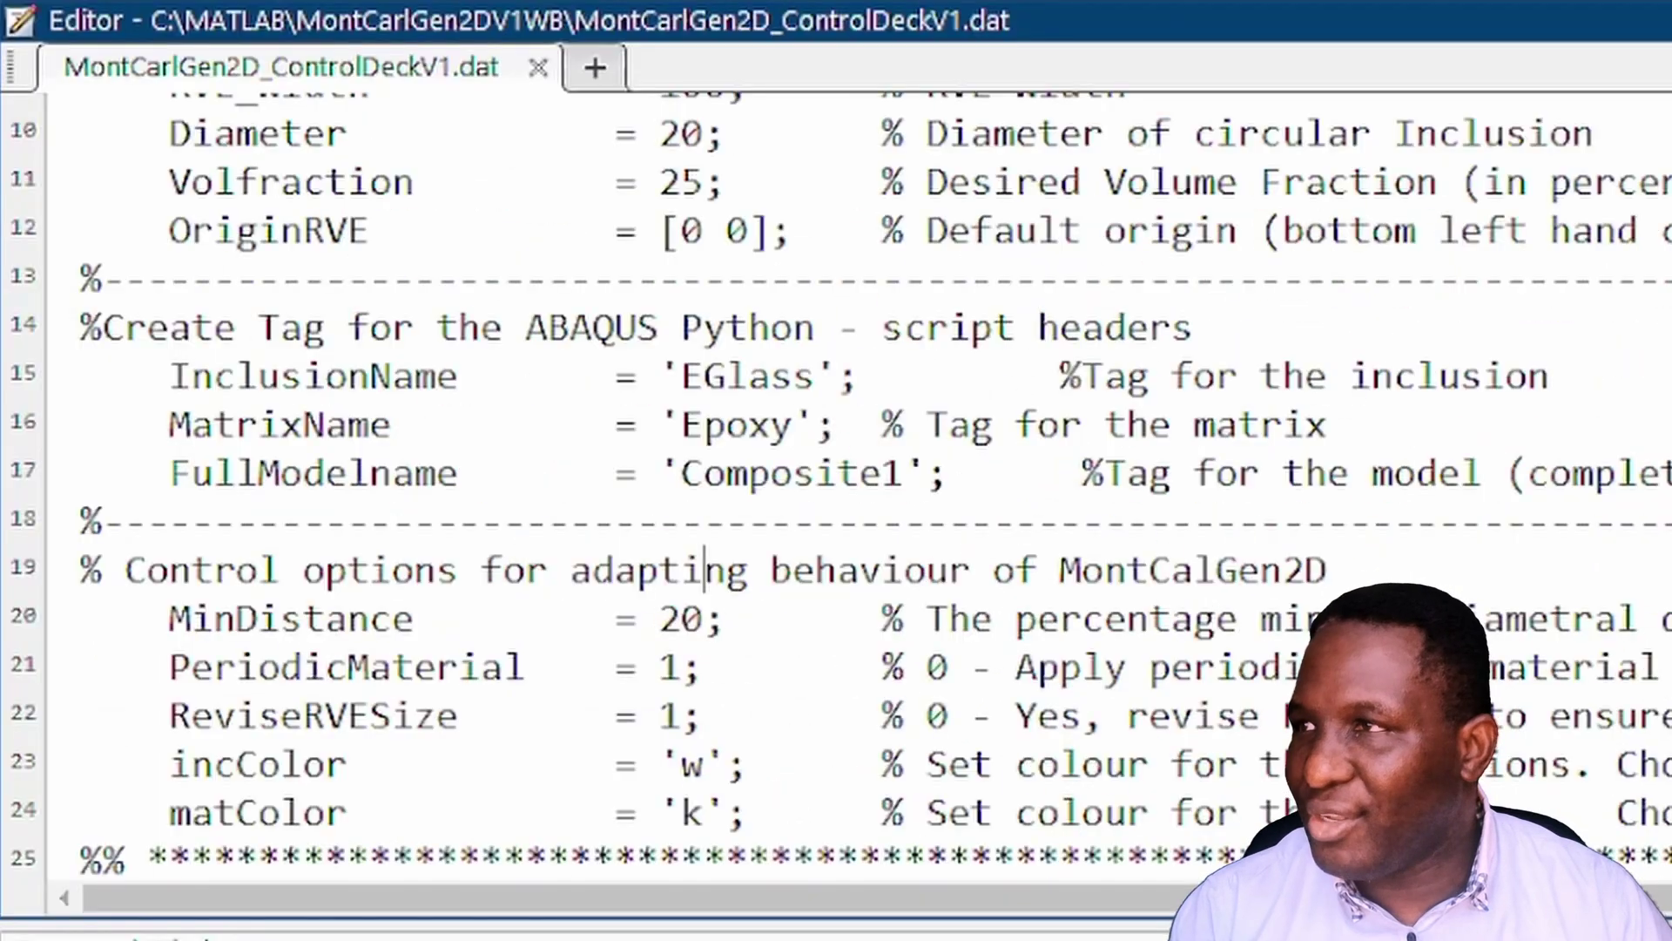
- Set the inclusion Diameter to 30 and OriginRVE to [0 100] in the control deck
left_click(417, 375)
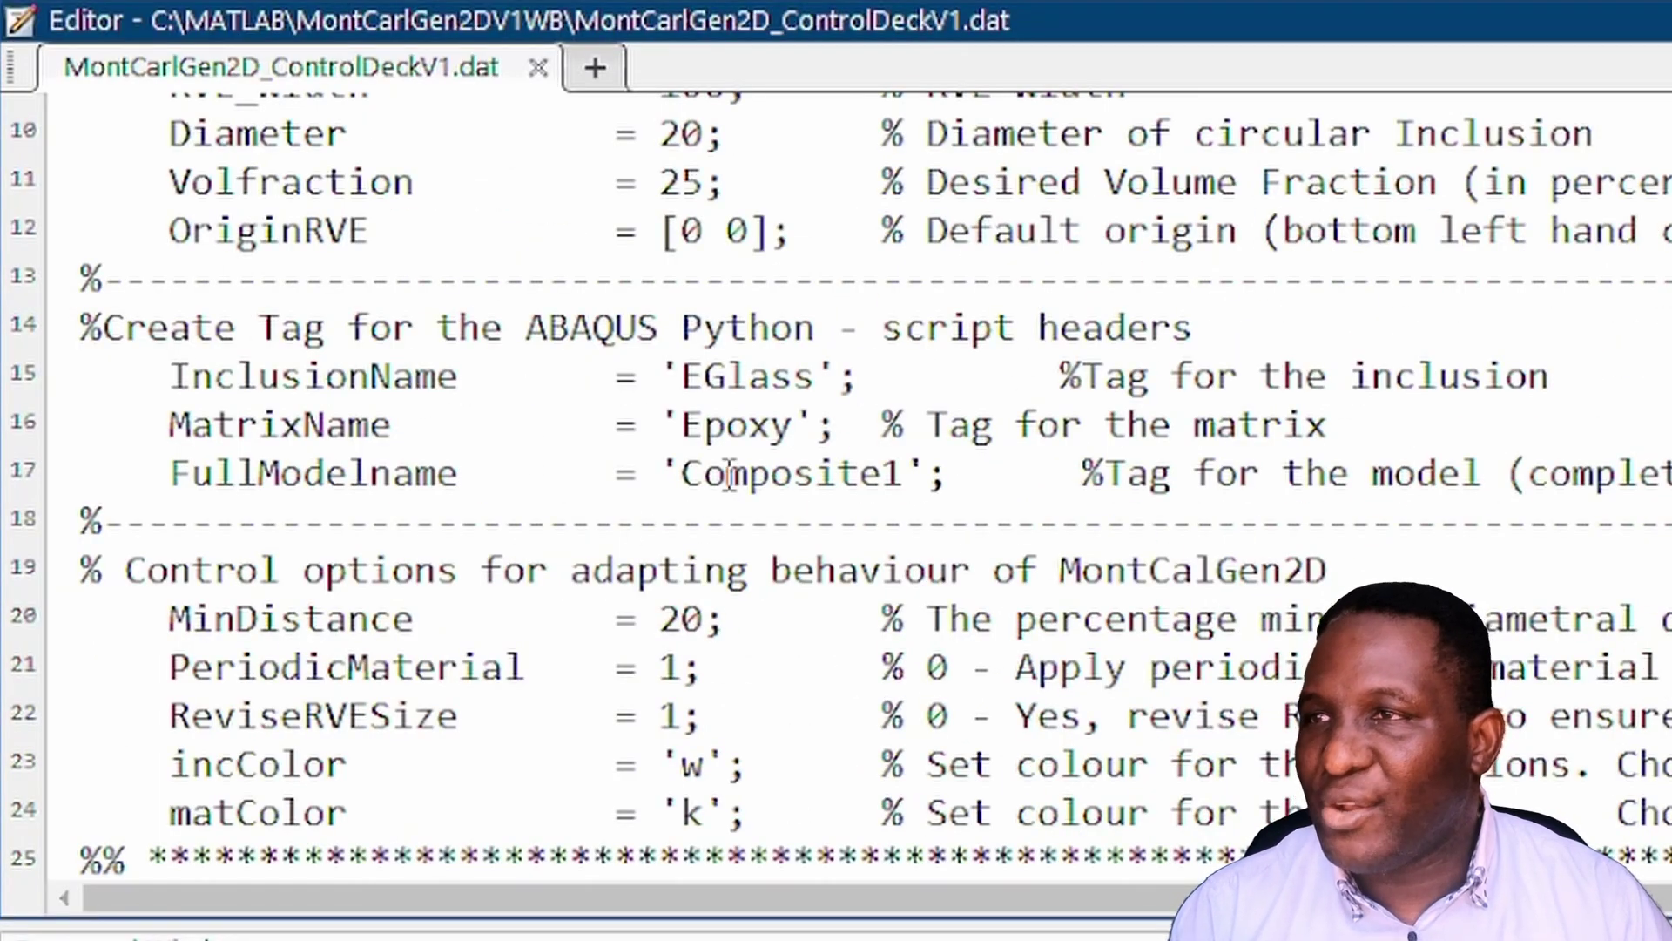
scroll(806, 371, "up", 3)
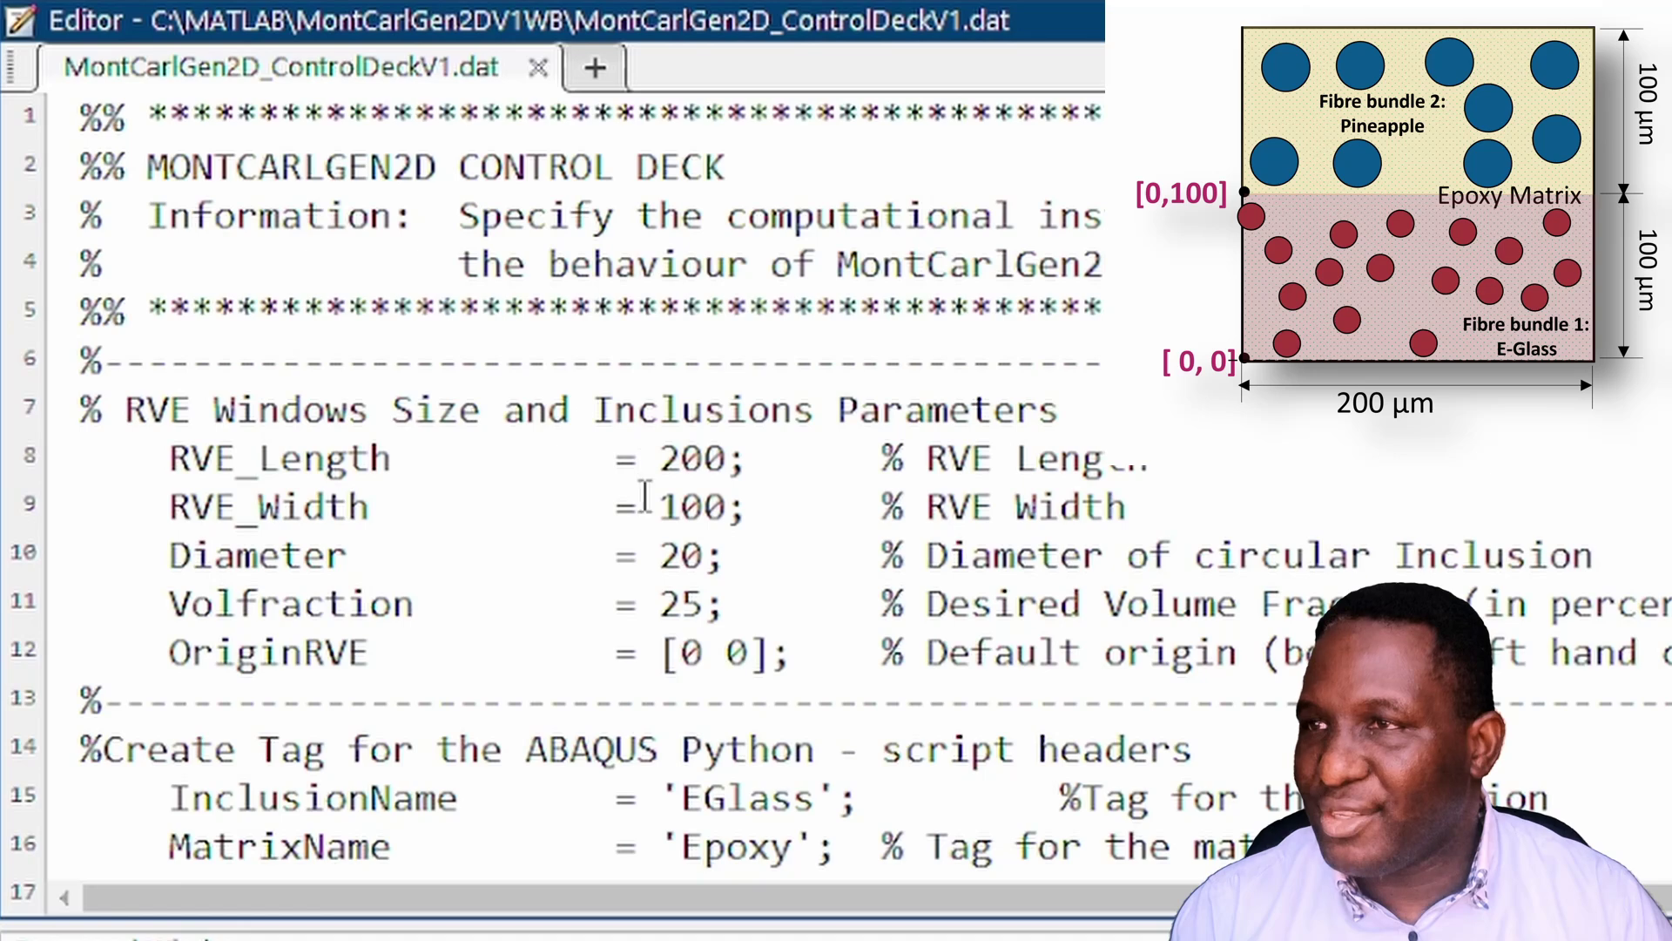
left_click_drag(660, 558, 683, 557)
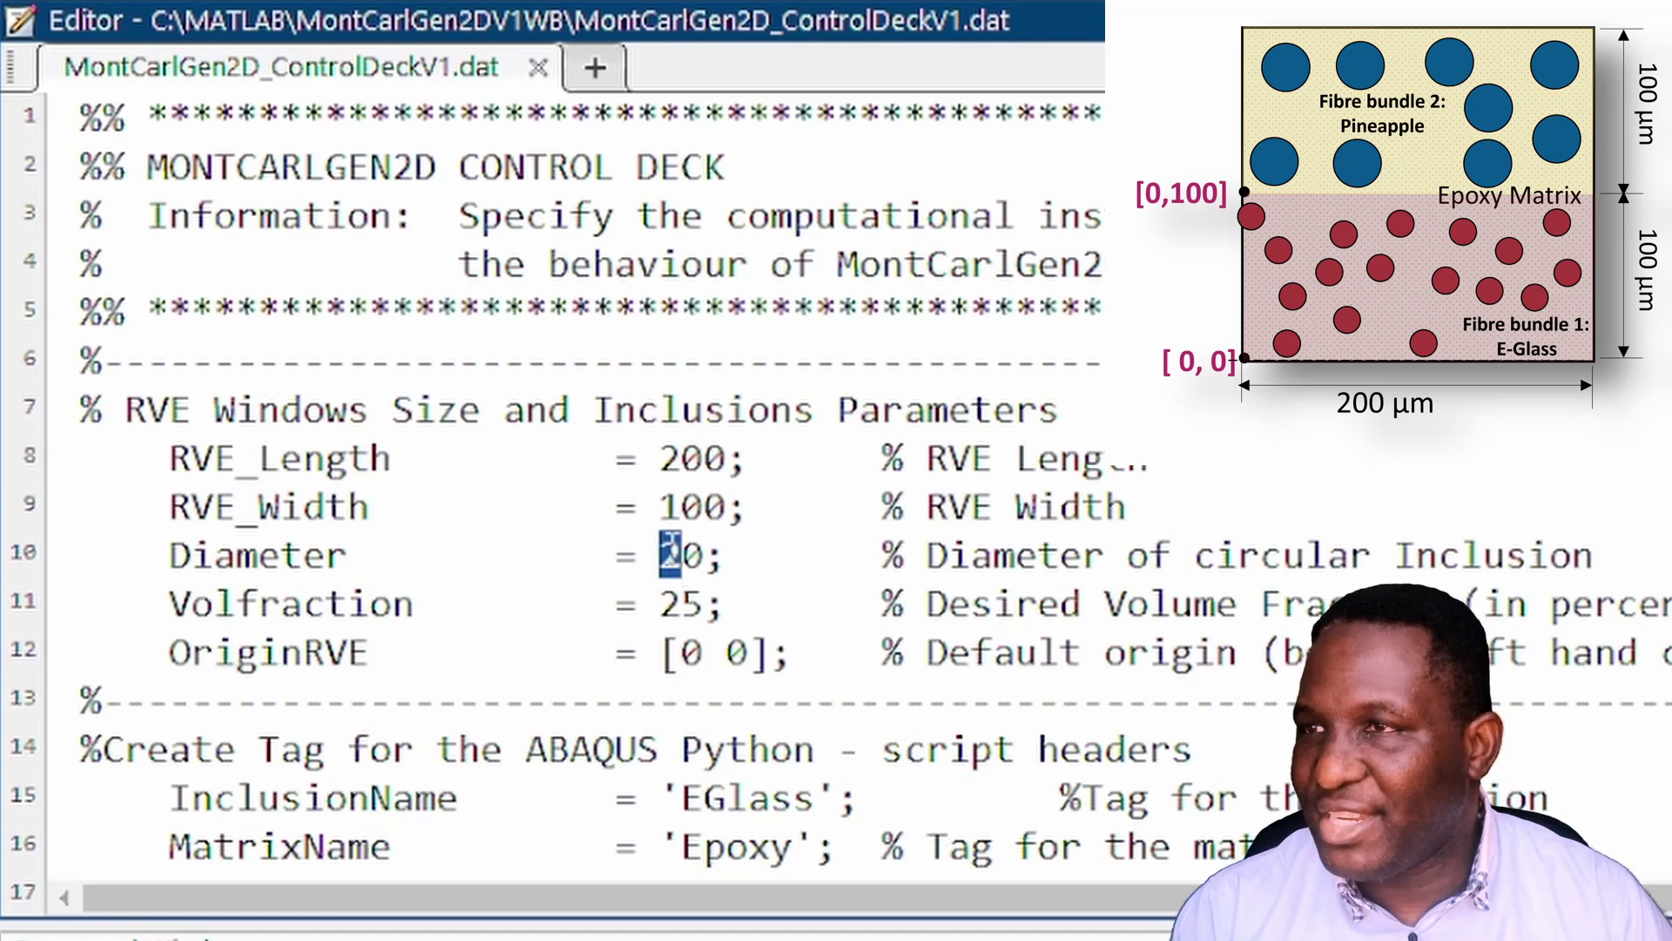
type("3")
left_click(719, 653)
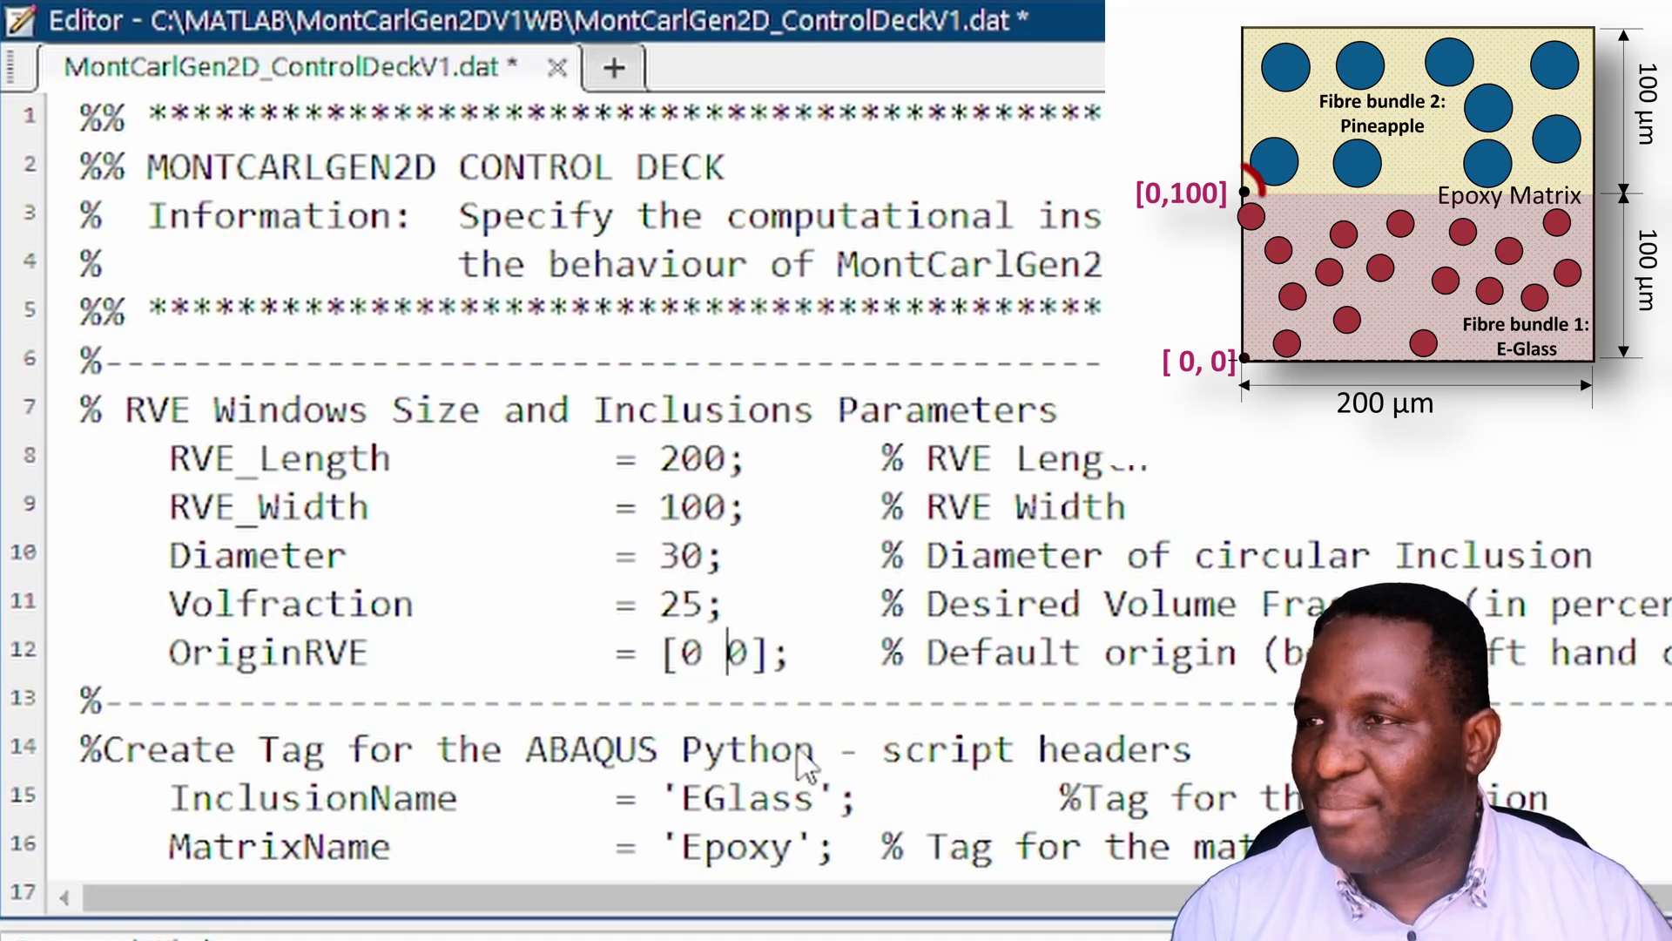
type("10")
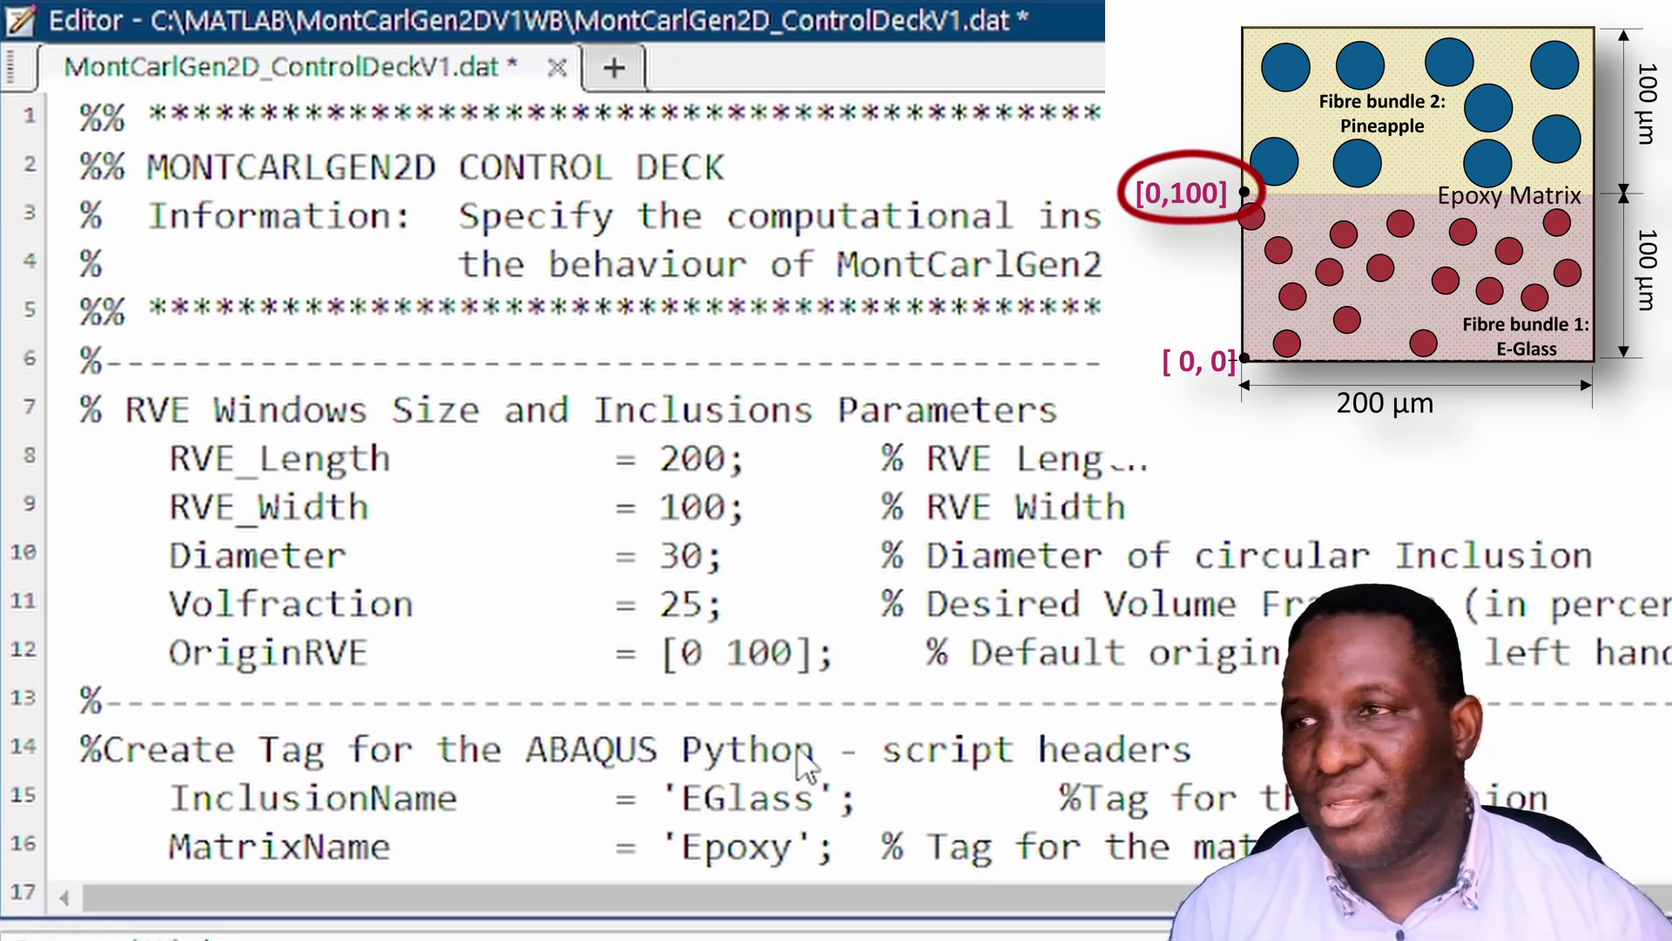
- Set InclusionName to 'Pineapple' and FullModelname to 'Composite2' in the script header tags
left_click_drag(815, 798, 684, 799)
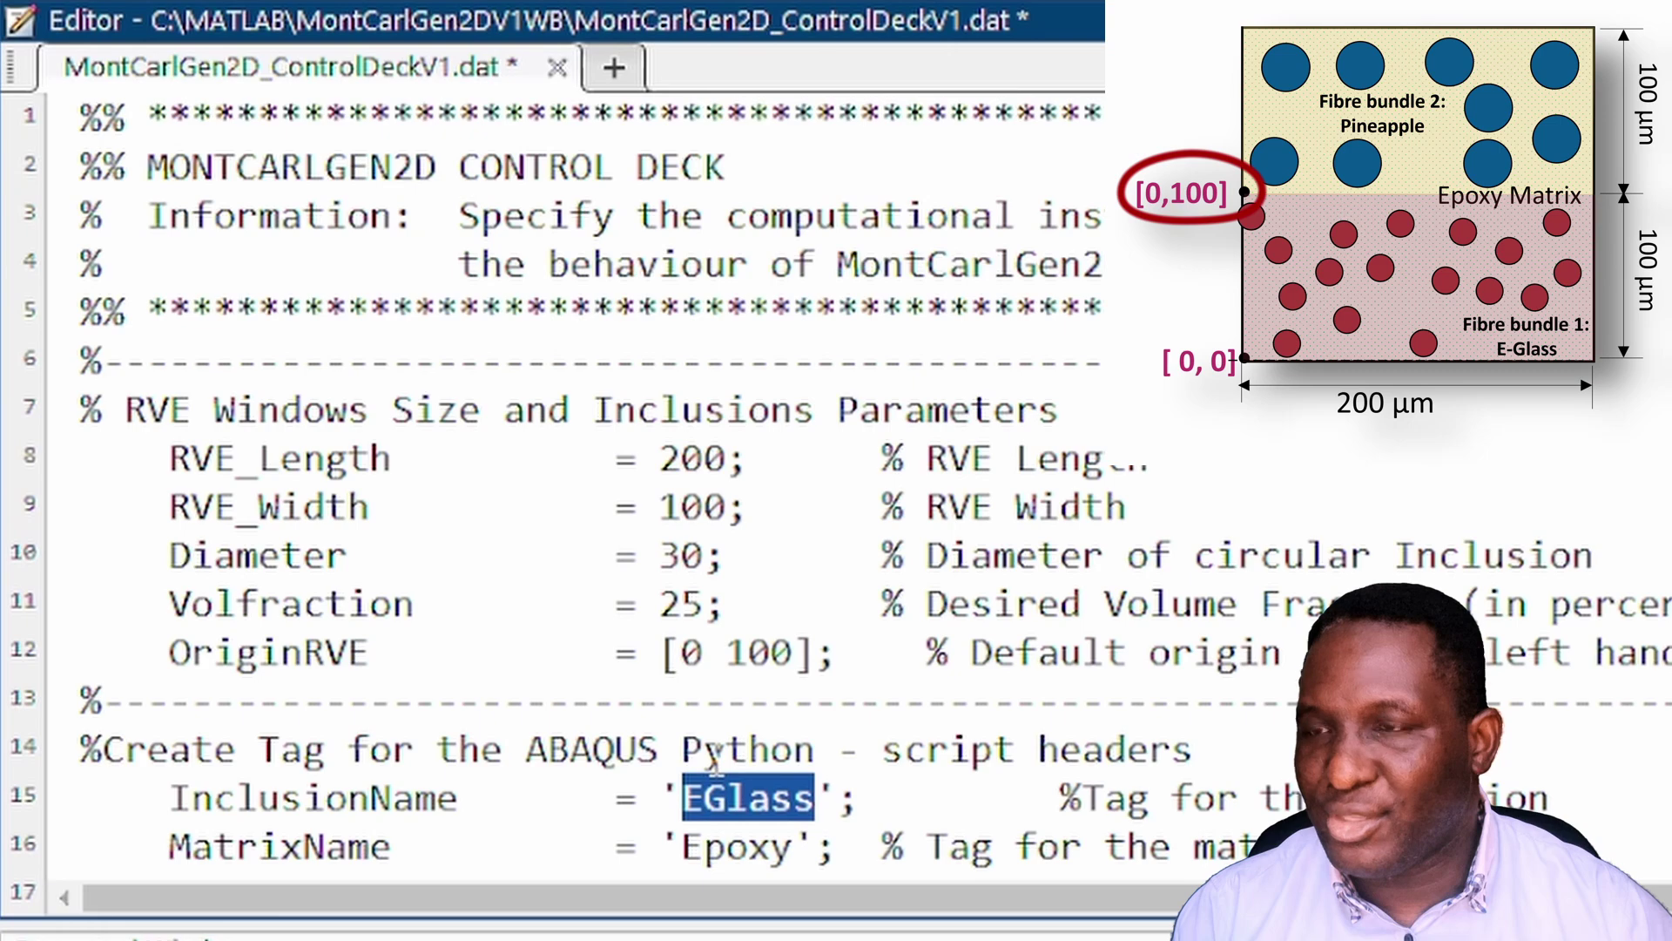
type("Pineapple")
key("Down")
key("Down")
key("shift+Right")
type("2")
- Run the MontCarlGen2DV1.p generator from the current folder
scroll(713, 757, "down", 3)
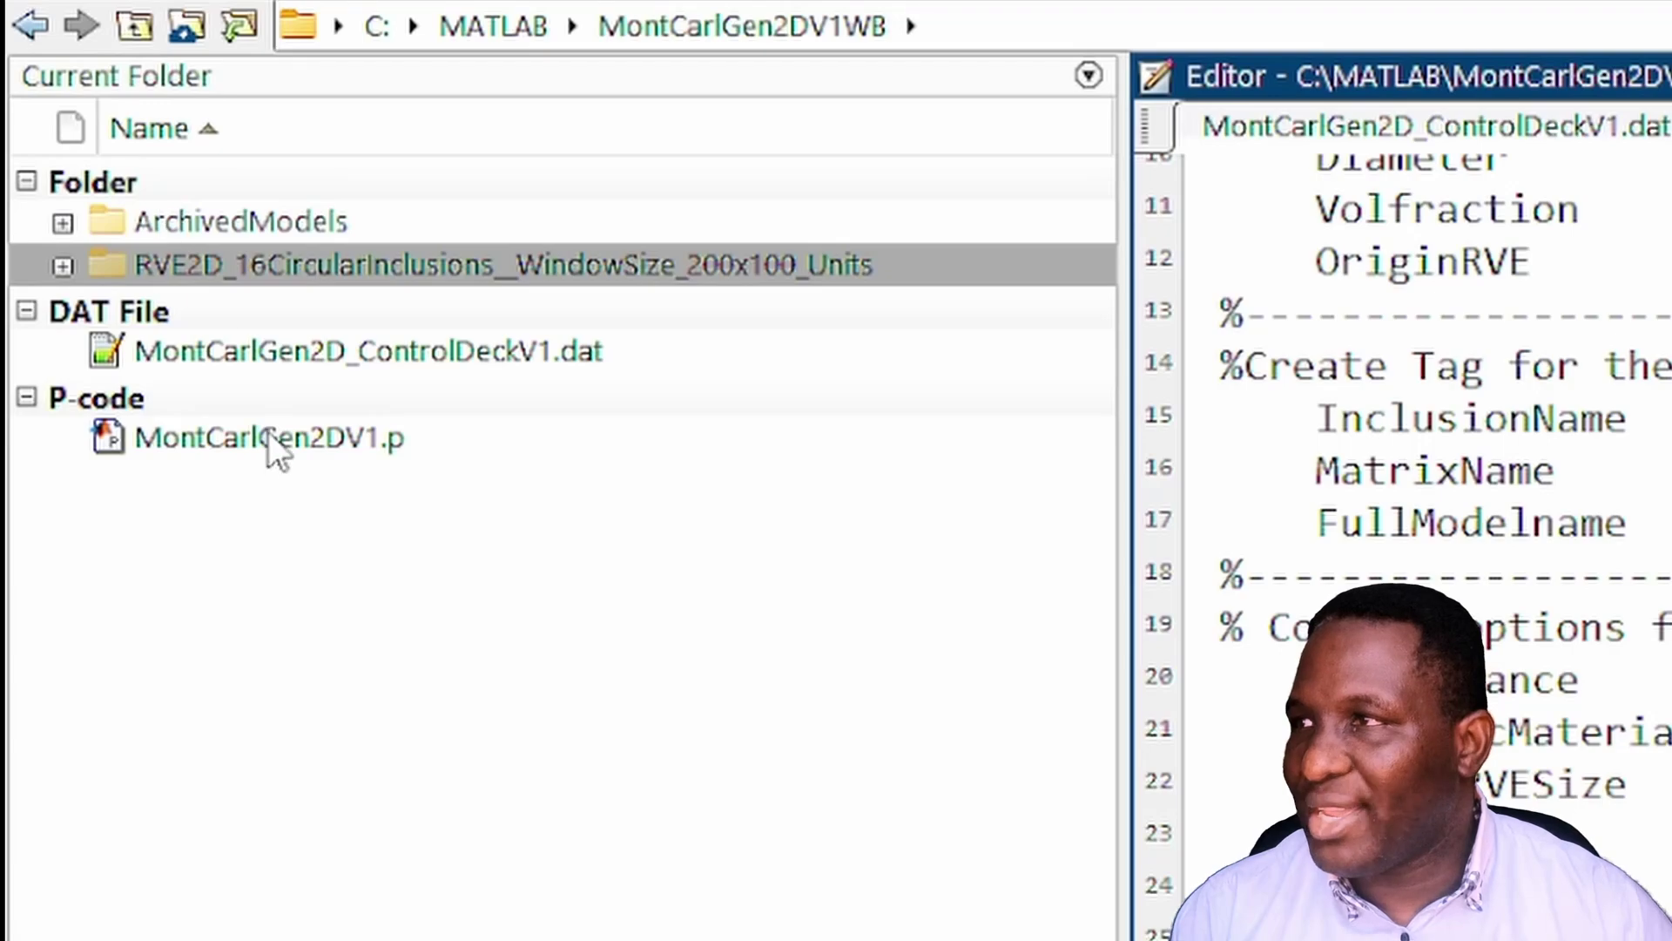
right_click(268, 435)
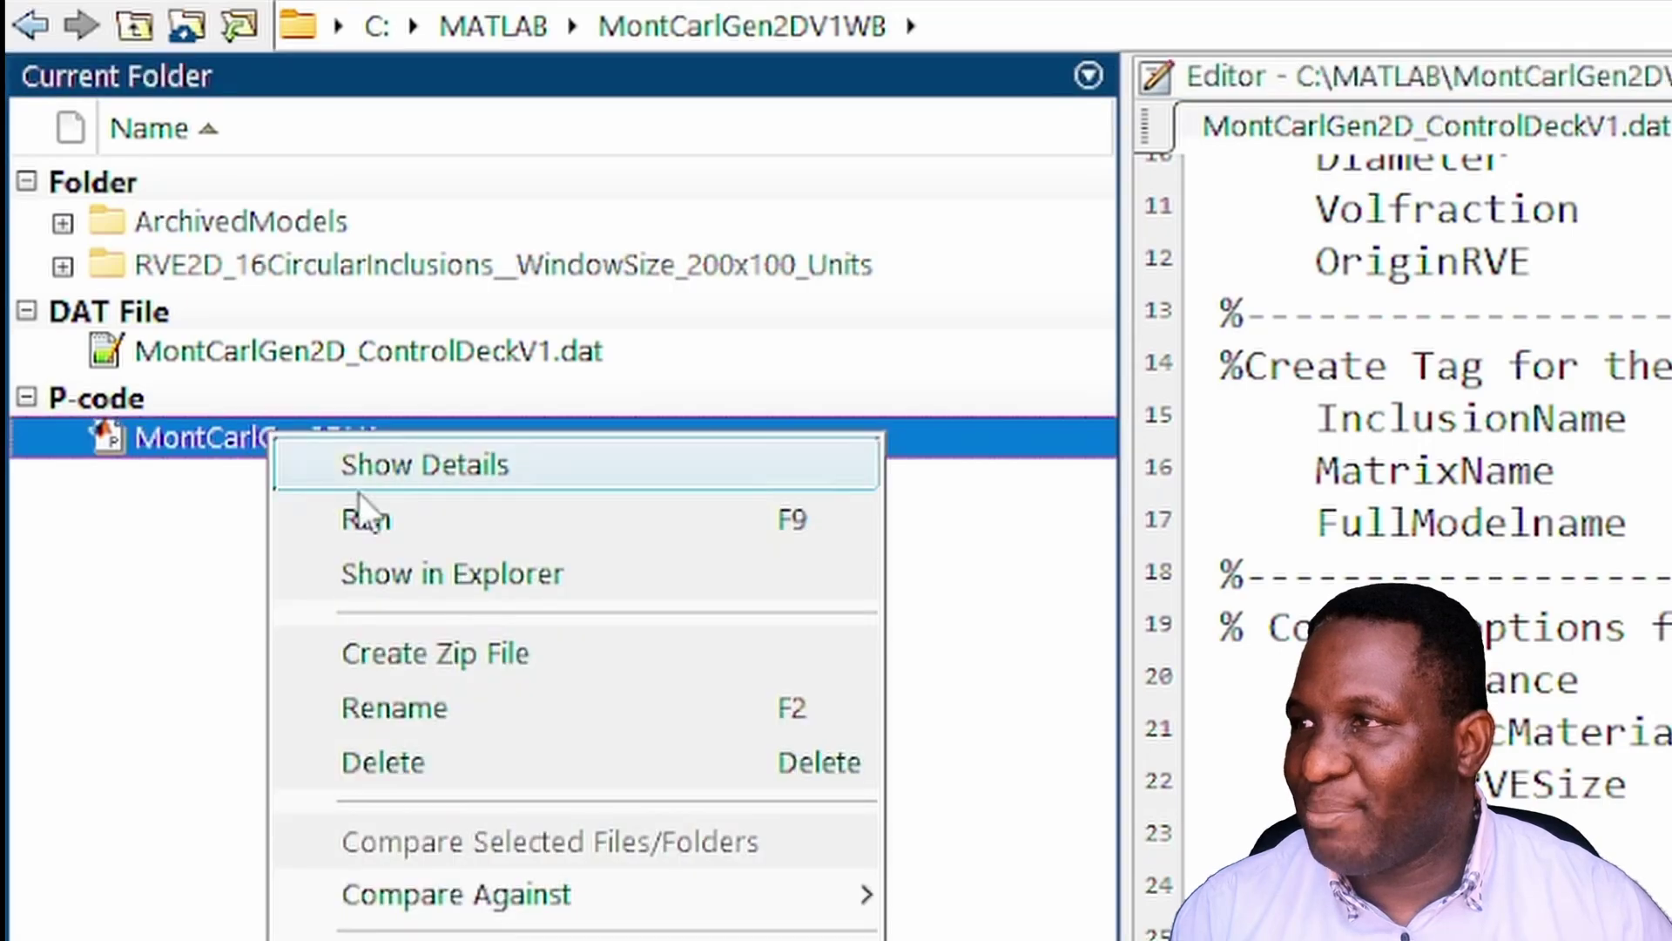
left_click(421, 520)
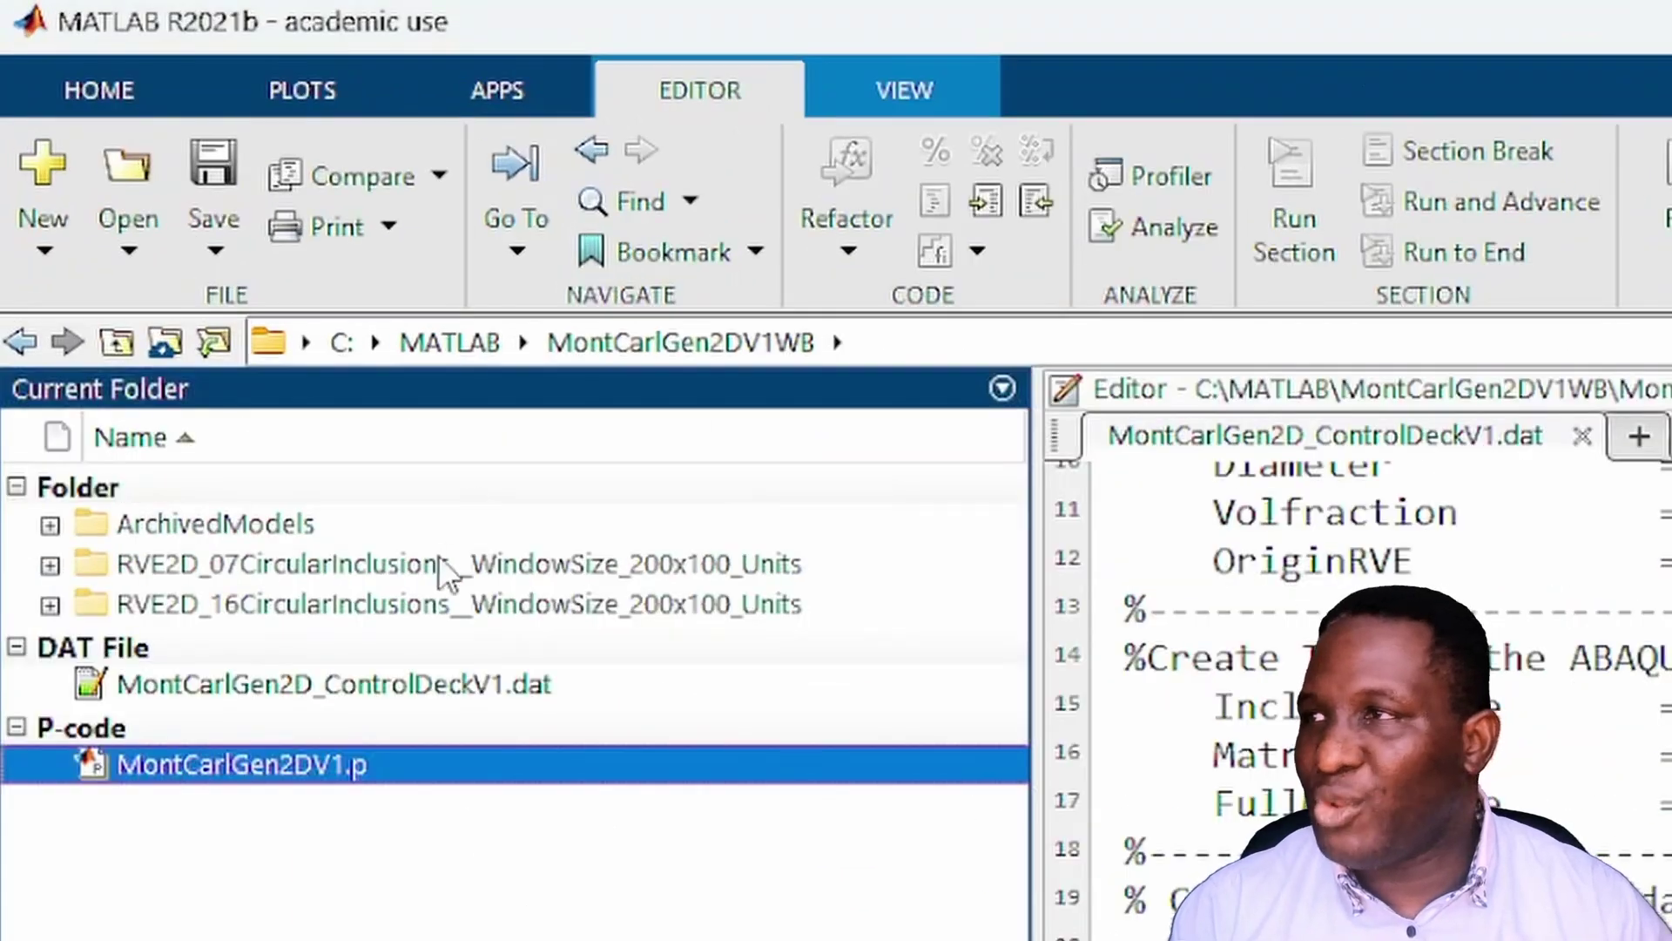
- Open the Python script RVE2D_07CircularInclusions__WindowSize_200x100_Units_1.py from the generated 07CircularInclusions results folder
double_click(439, 562)
left_click(359, 524)
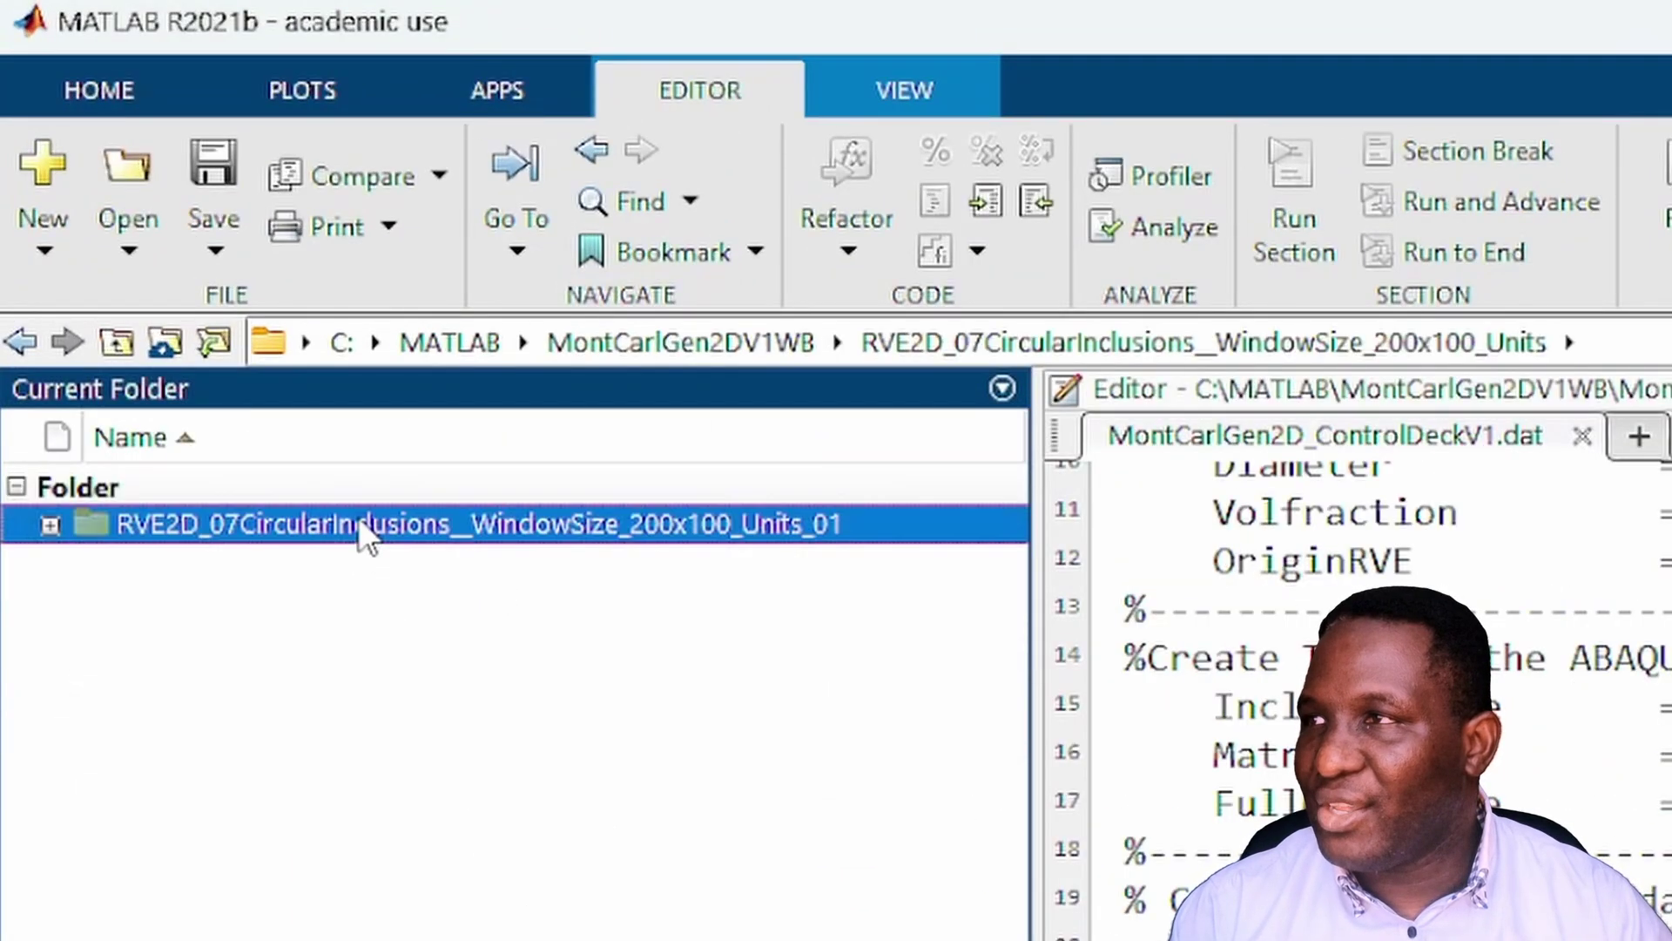
double_click(359, 523)
double_click(197, 514)
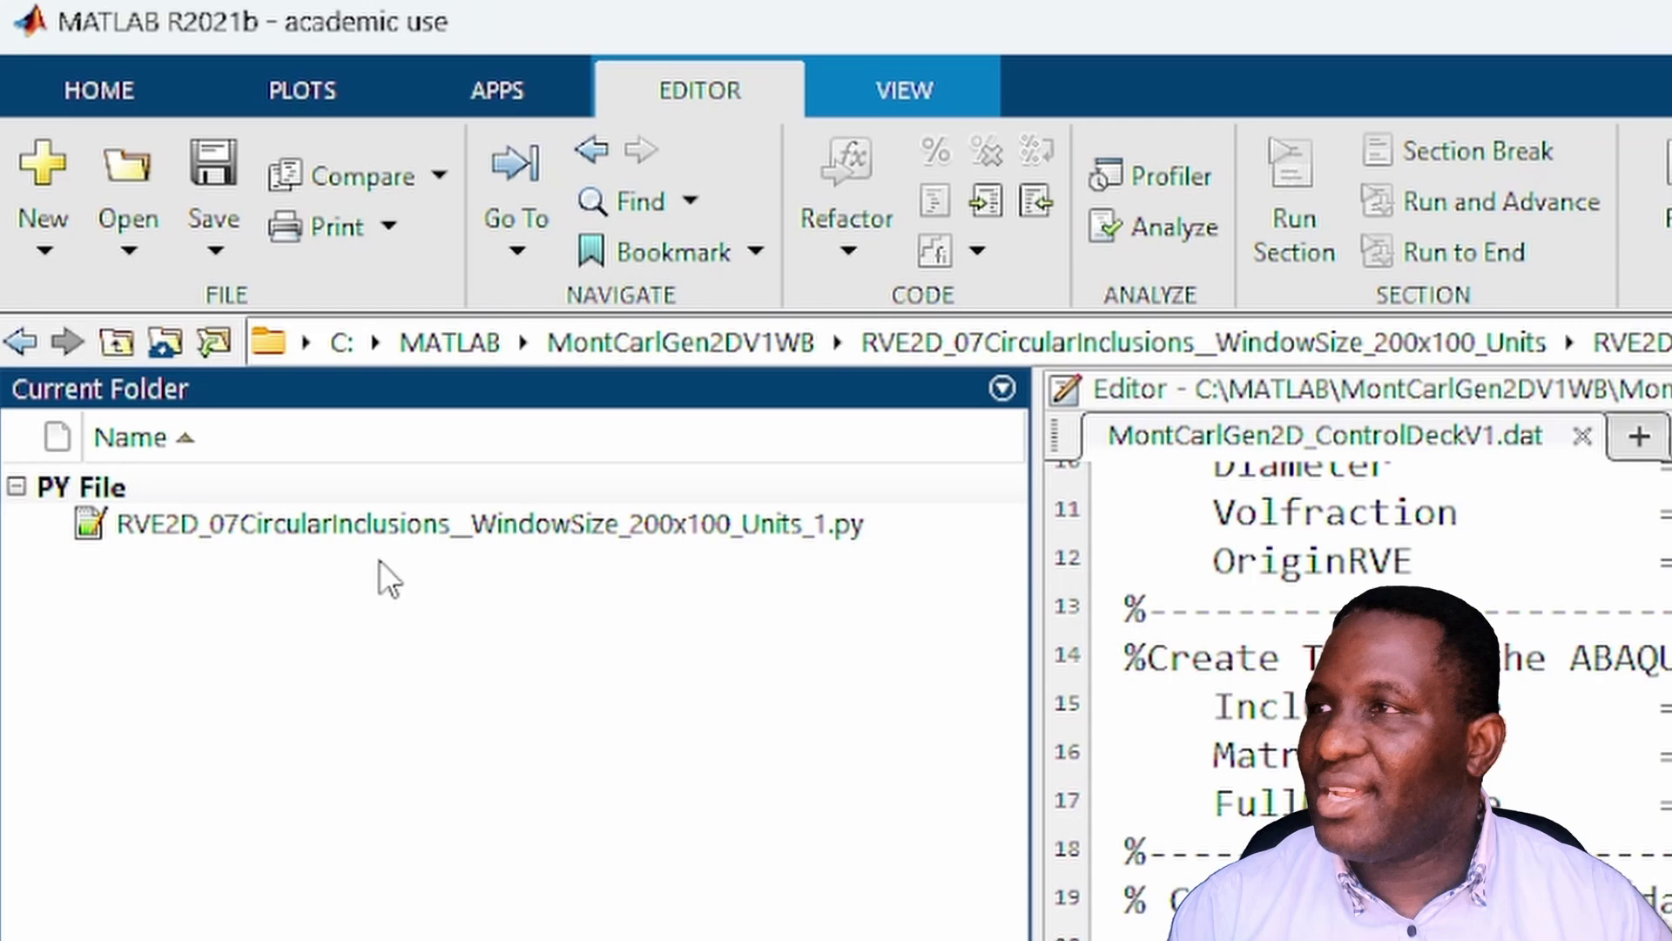
right_click(454, 521)
left_click(700, 661)
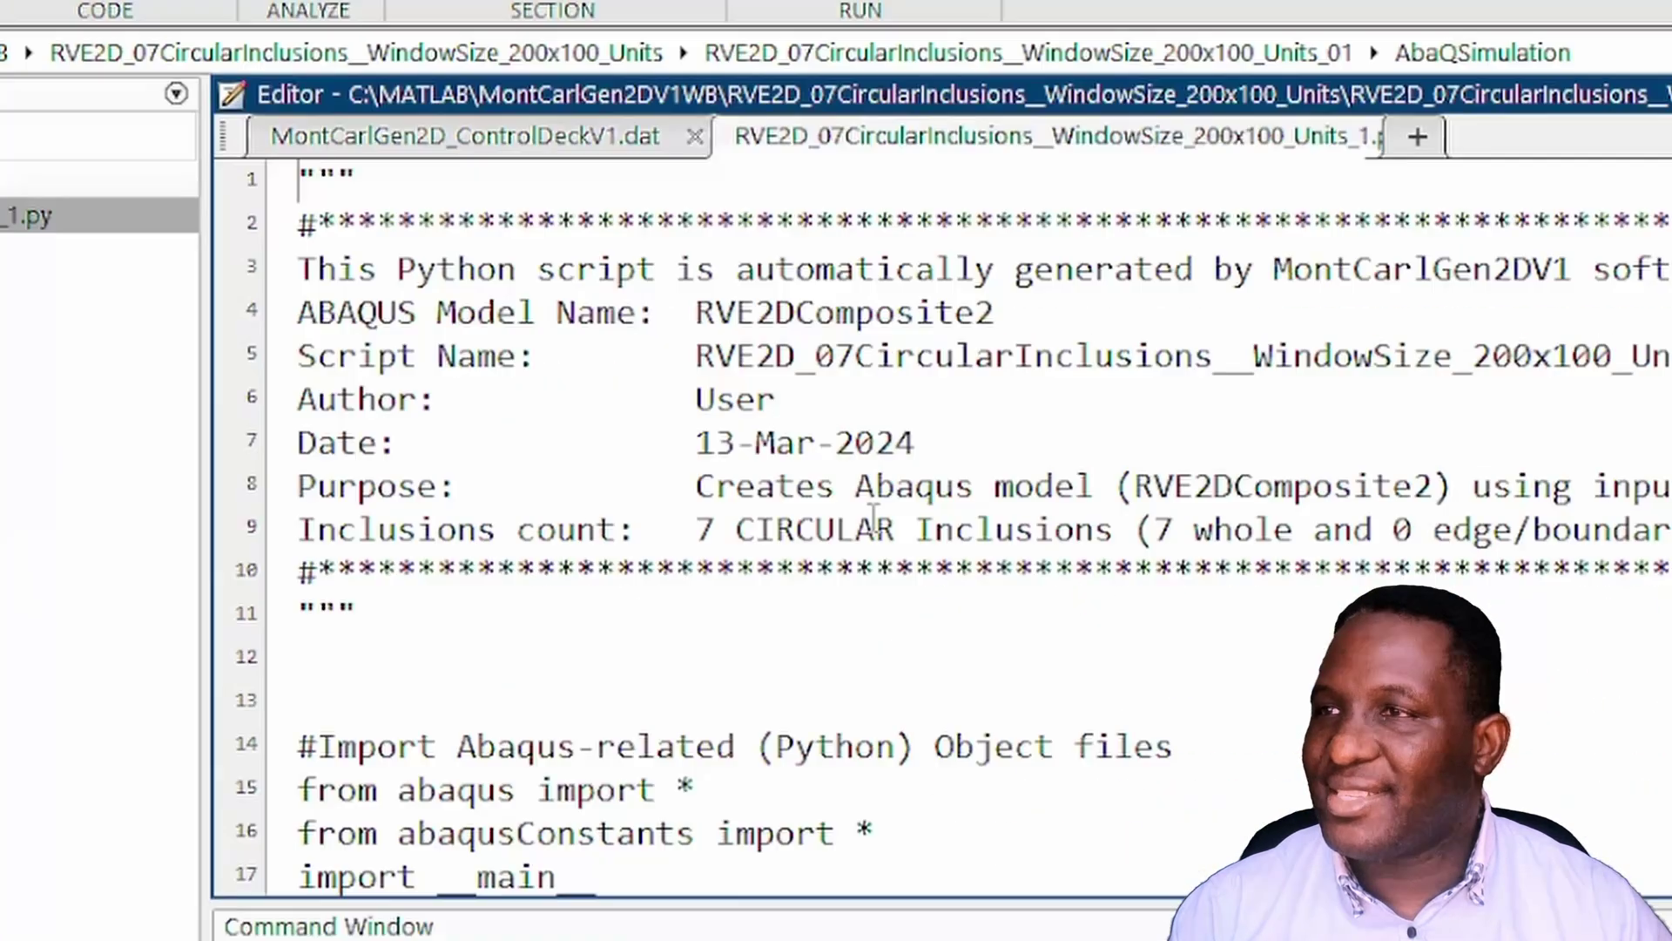
- Examine the generated script's fibre circle coordinates, part names and assembly merge section
scroll(839, 607, "down", 17)
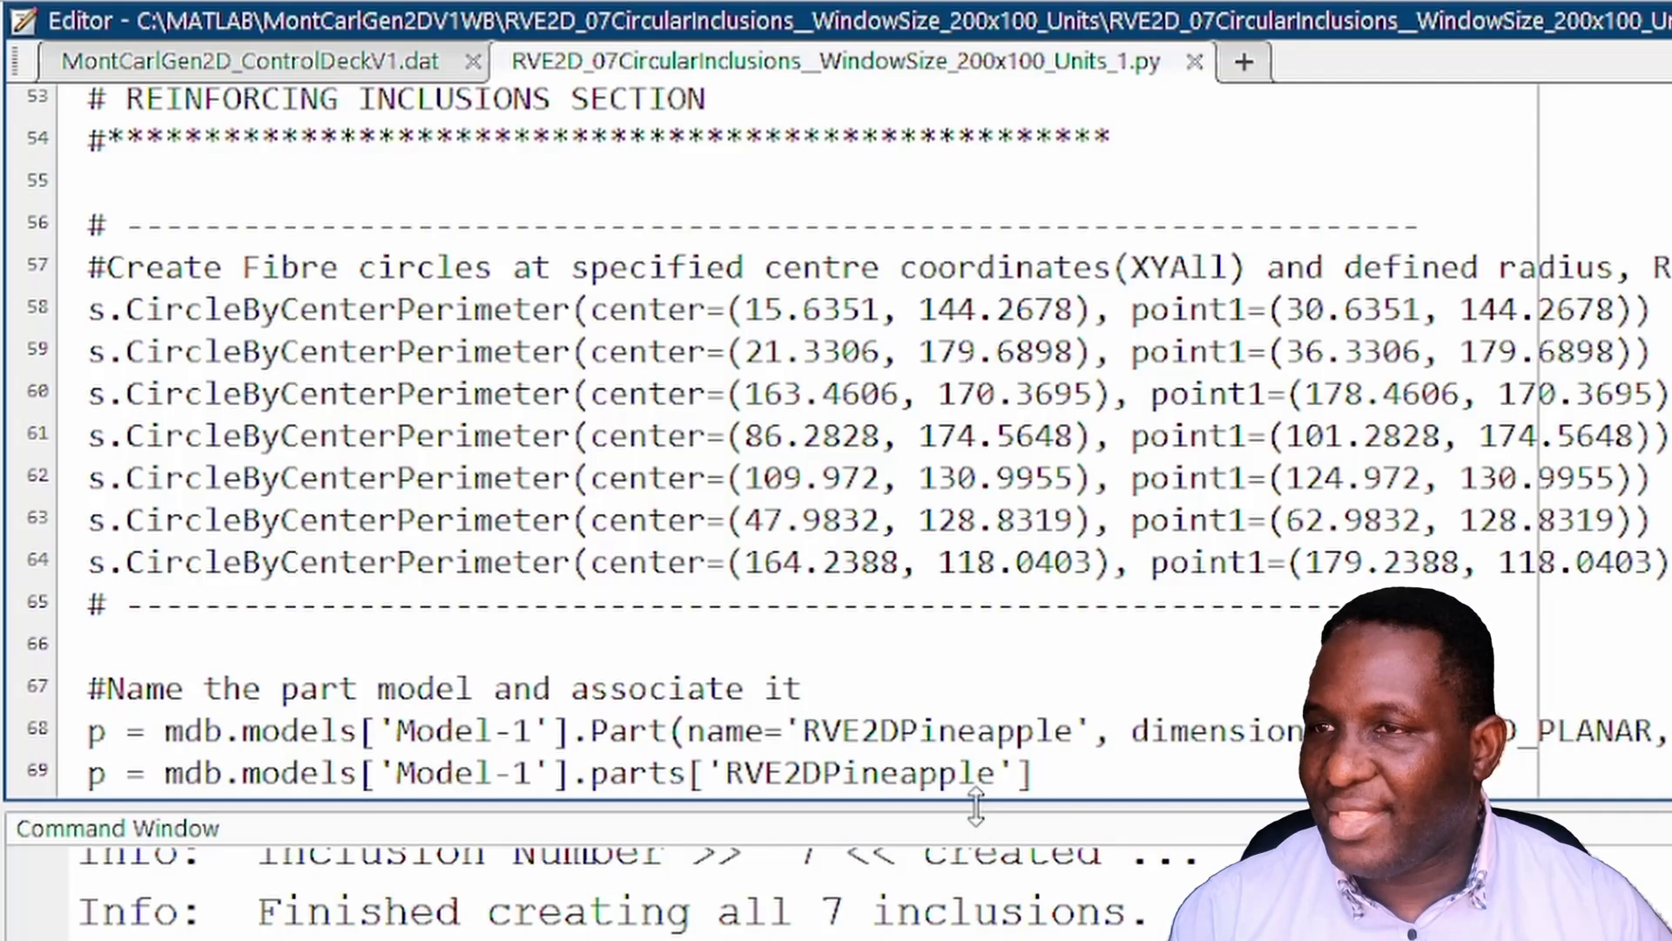
left_click_drag(969, 814, 957, 923)
scroll(931, 772, "down", 4)
scroll(931, 772, "down", 17)
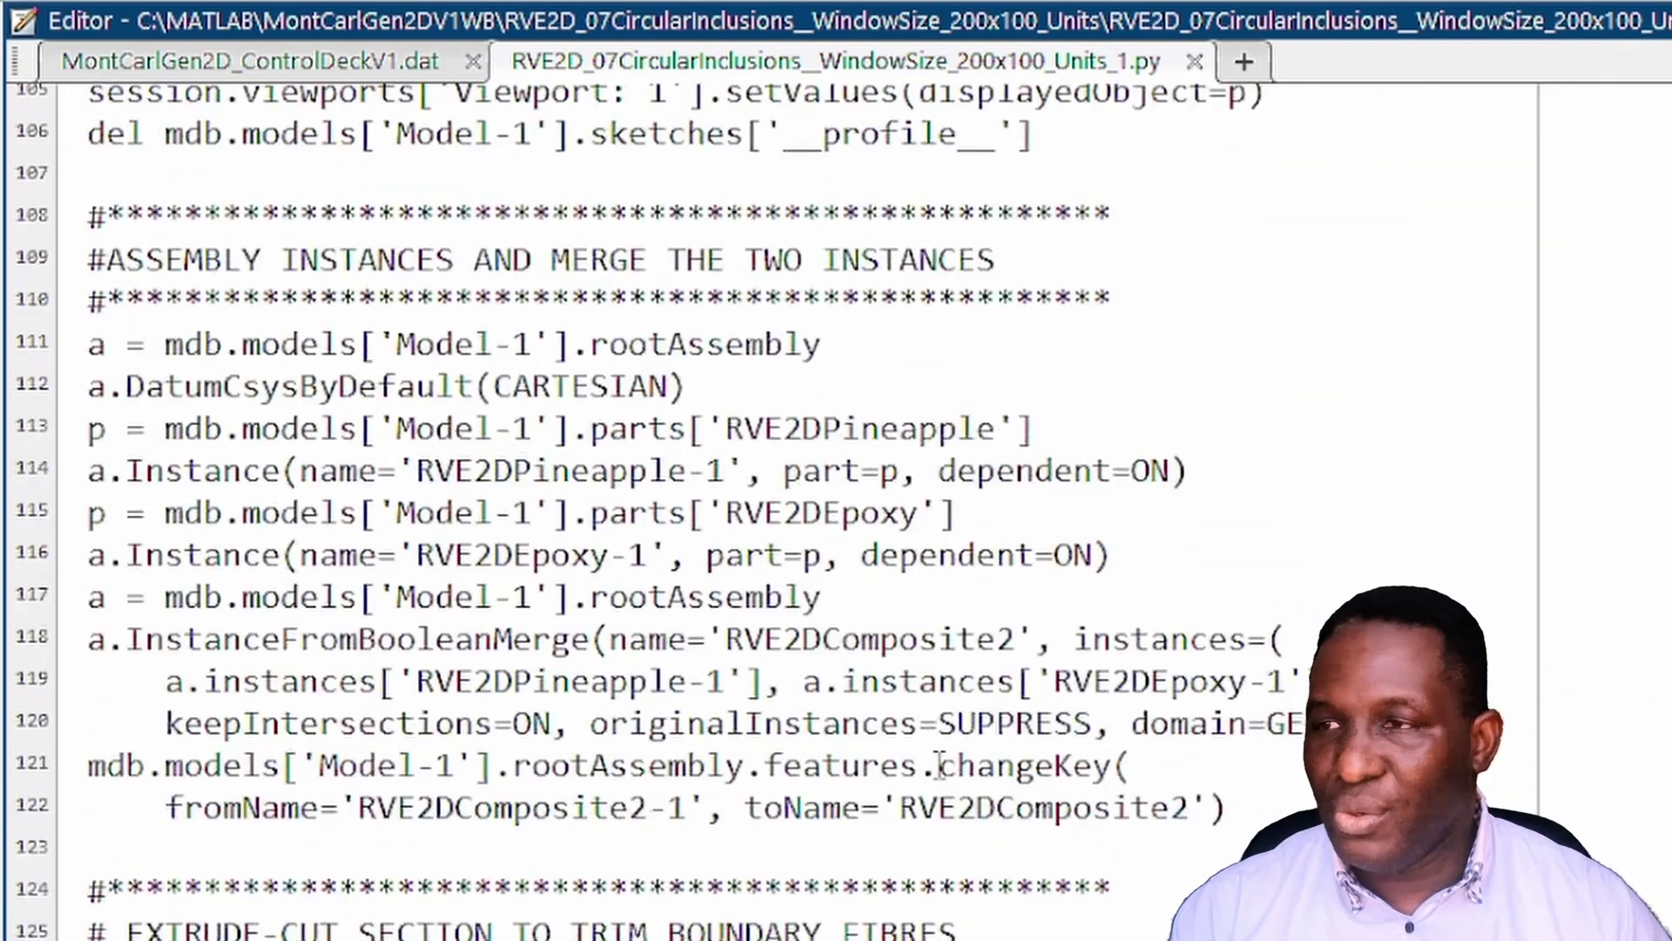
scroll(948, 756, "up", 2)
scroll(948, 756, "up", 9)
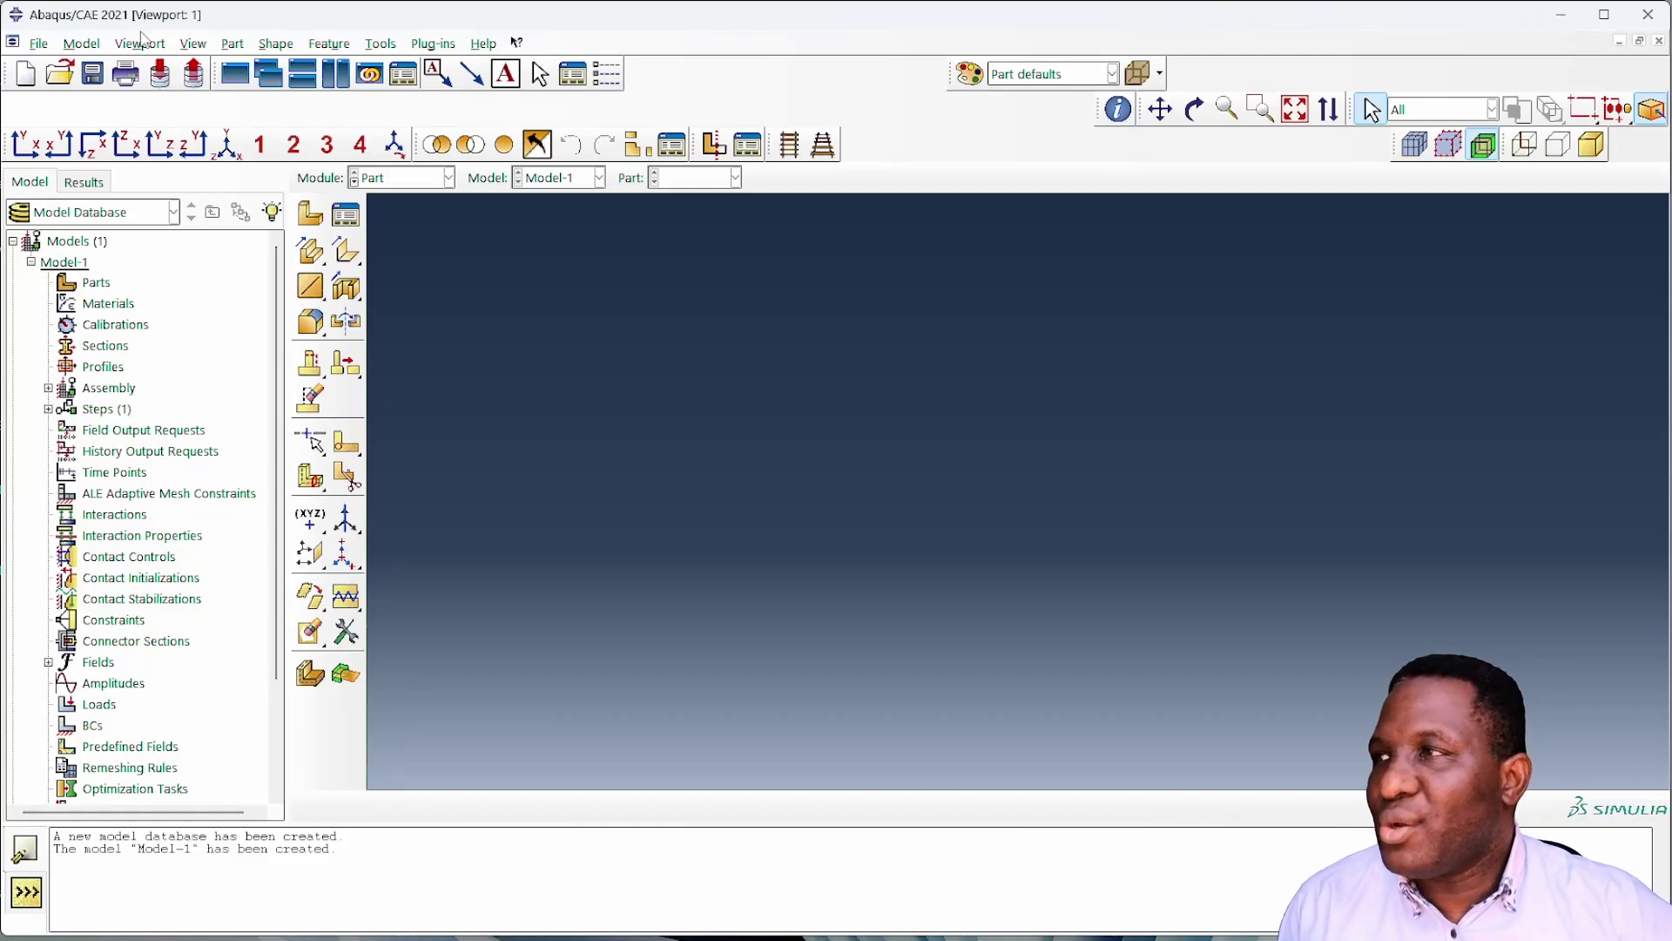
- Switch to Abaqus/CAE and run the script RVE2D_16CircularInc__EGlass.py.py
left_click(38, 43)
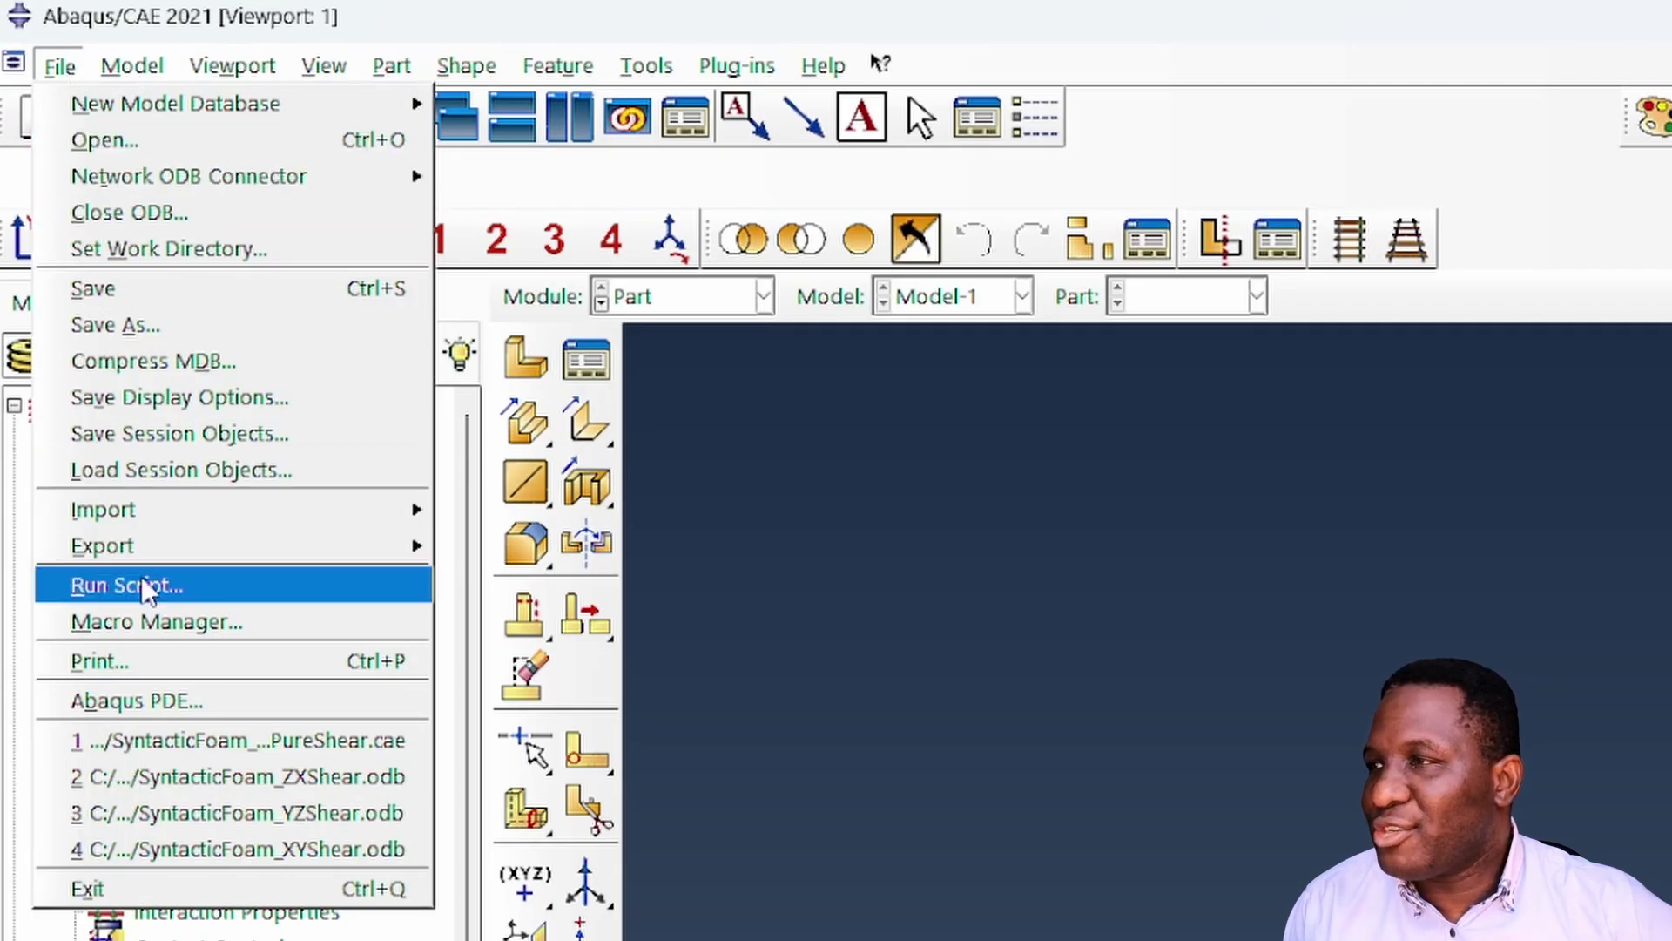
left_click(144, 592)
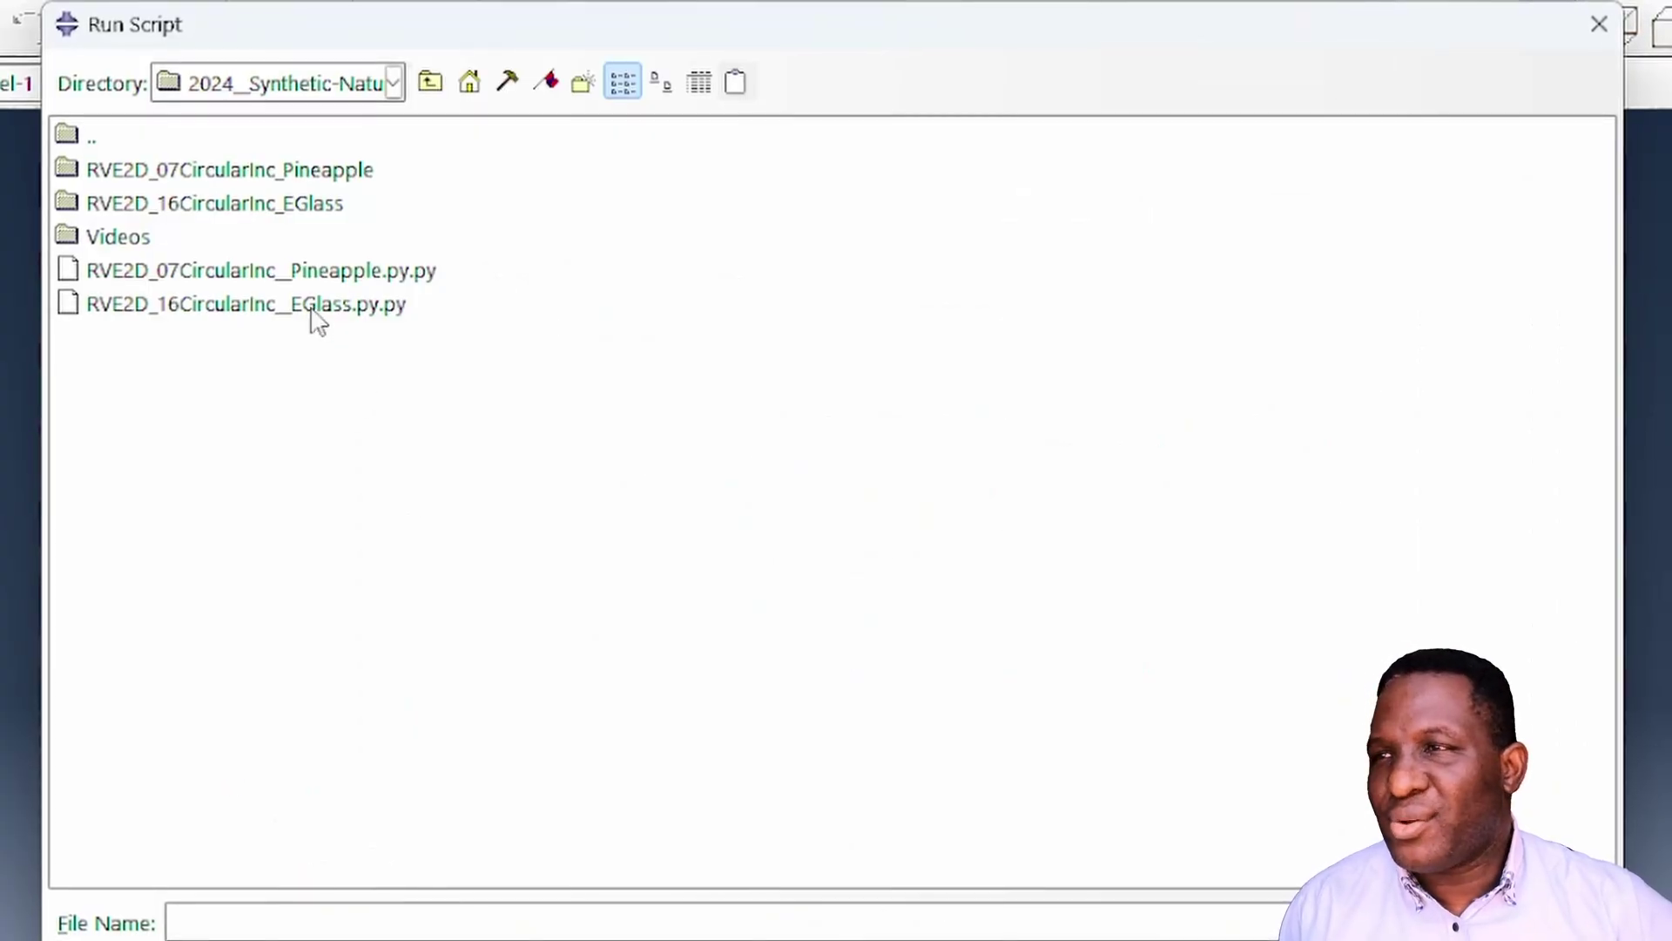
left_click(310, 308)
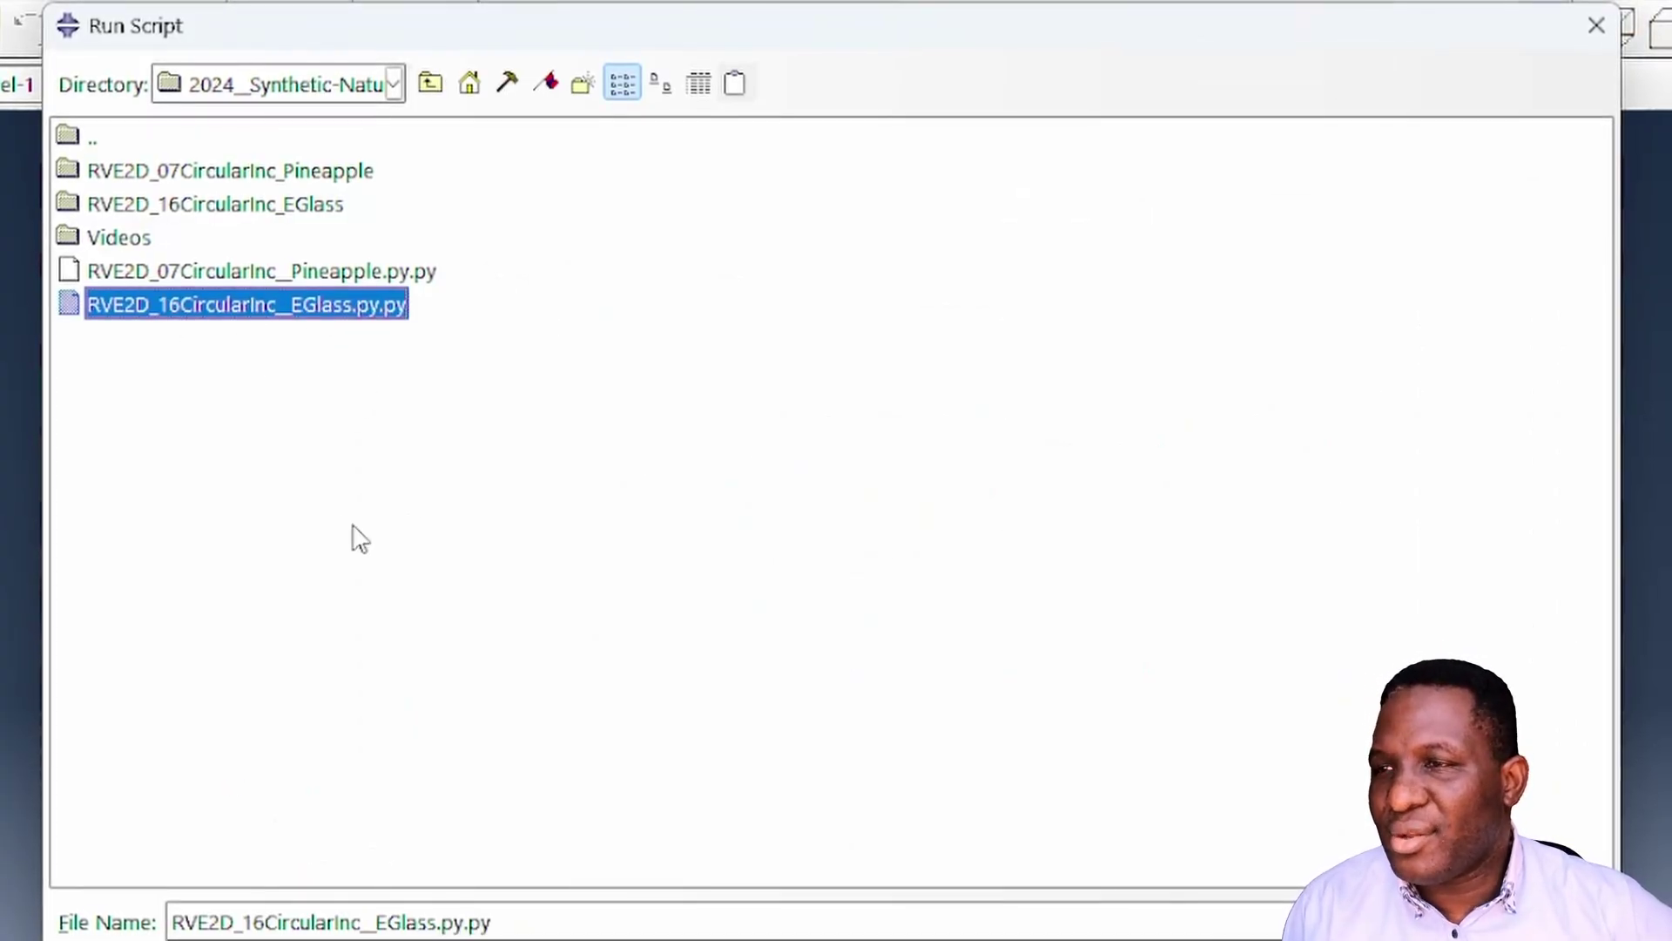
left_click(1544, 922)
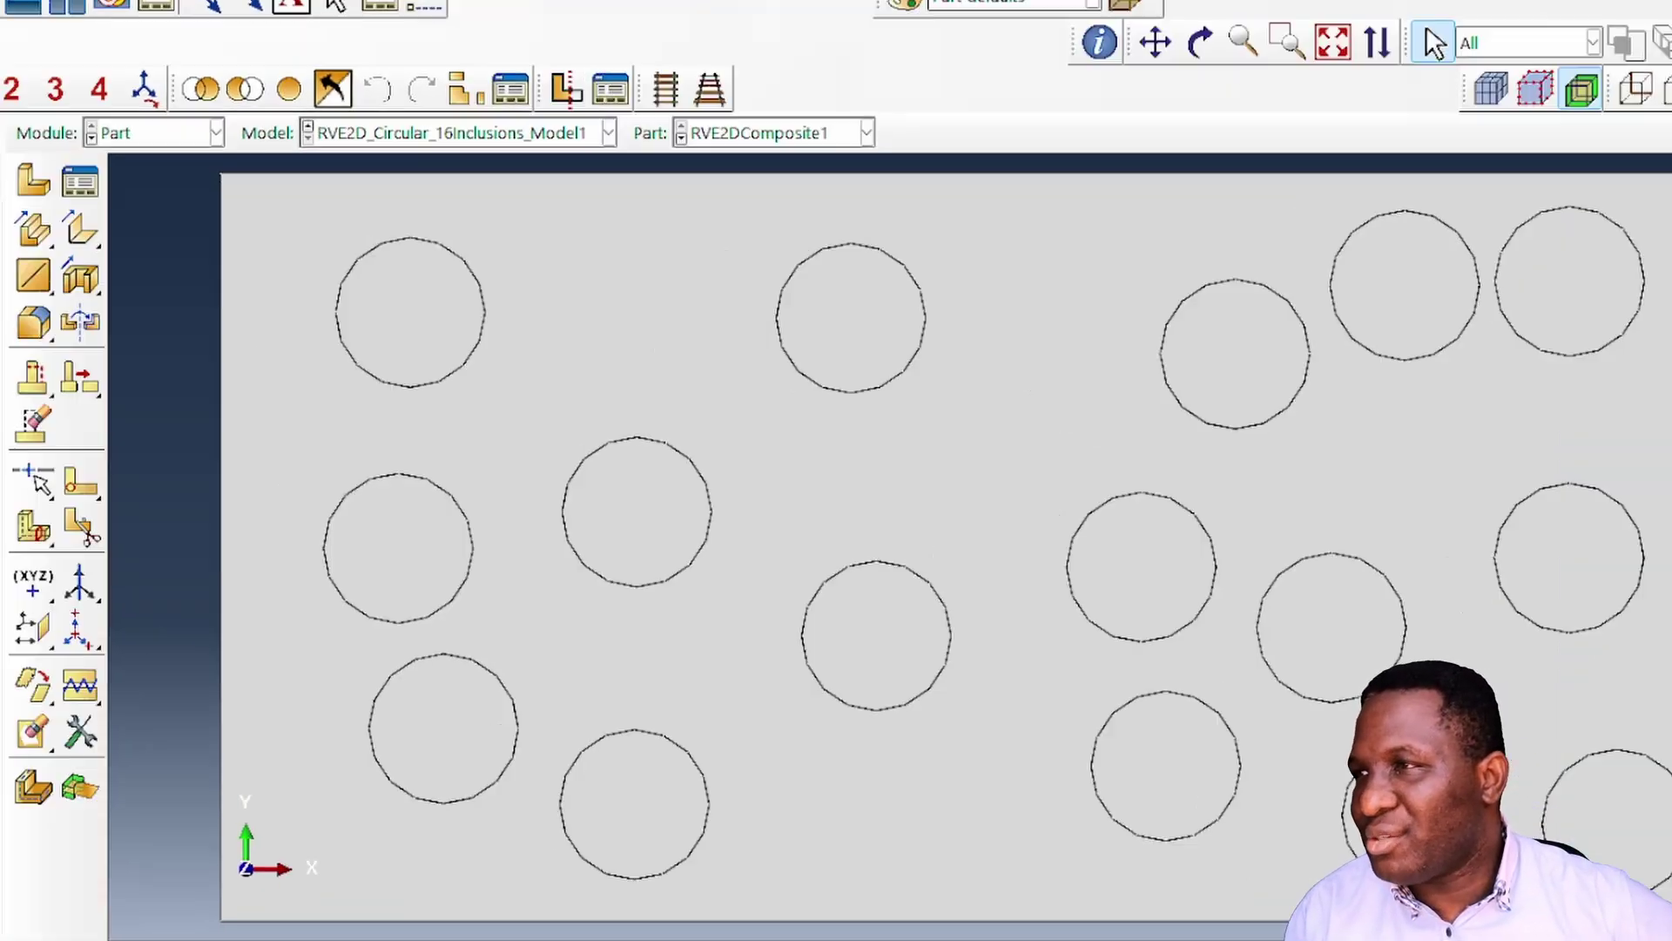
- Rename the model RVE2D_Circular_16Inclusions_Model1 as RVE2D_EGlass
right_click(144, 235)
left_click(216, 385)
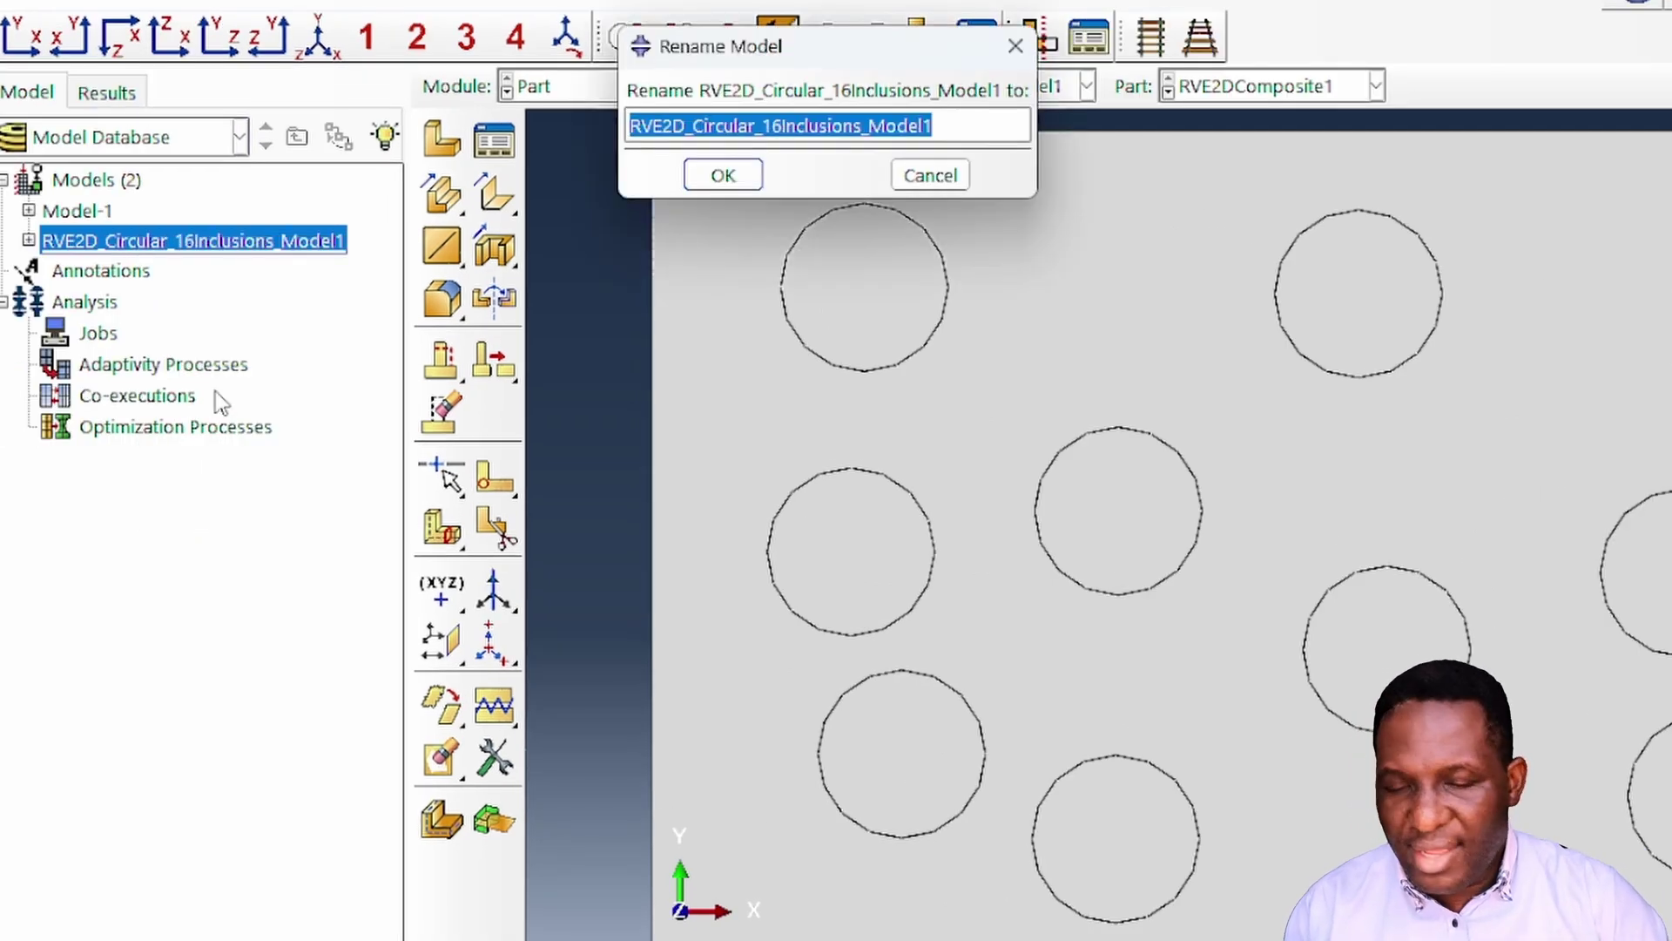
type("RVE2D_EGlass")
key("Return")
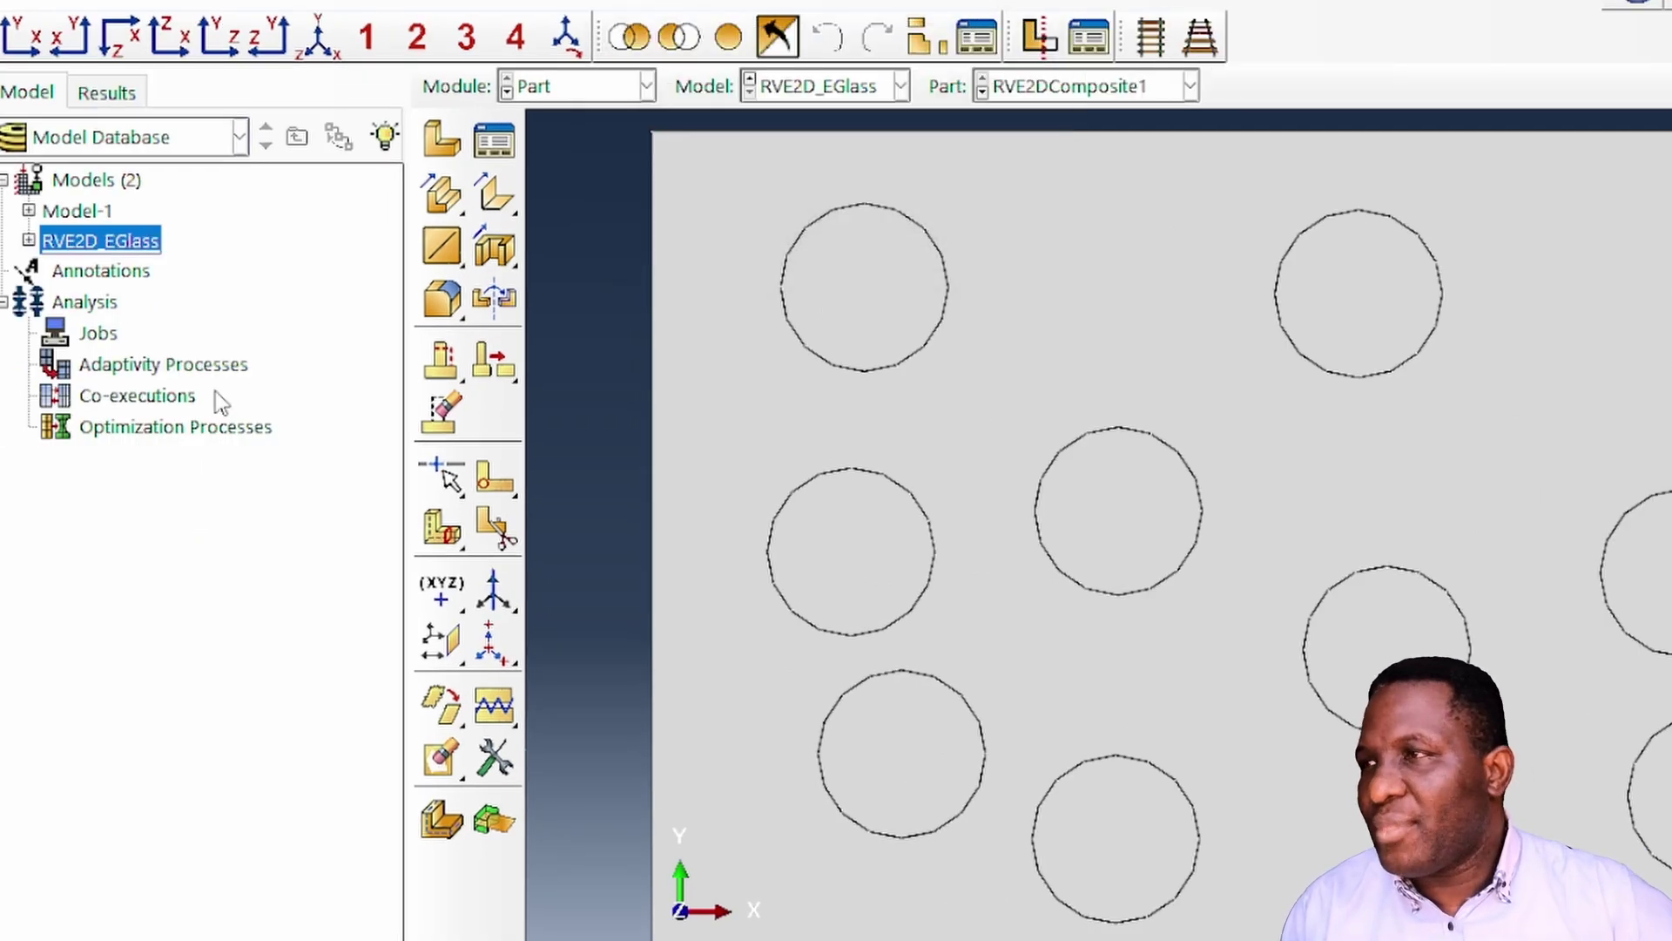
- Run the script RVE2D_07CircularInc__Pineapple.py.py to generate the pineapple fibre model
left_click(31, 1)
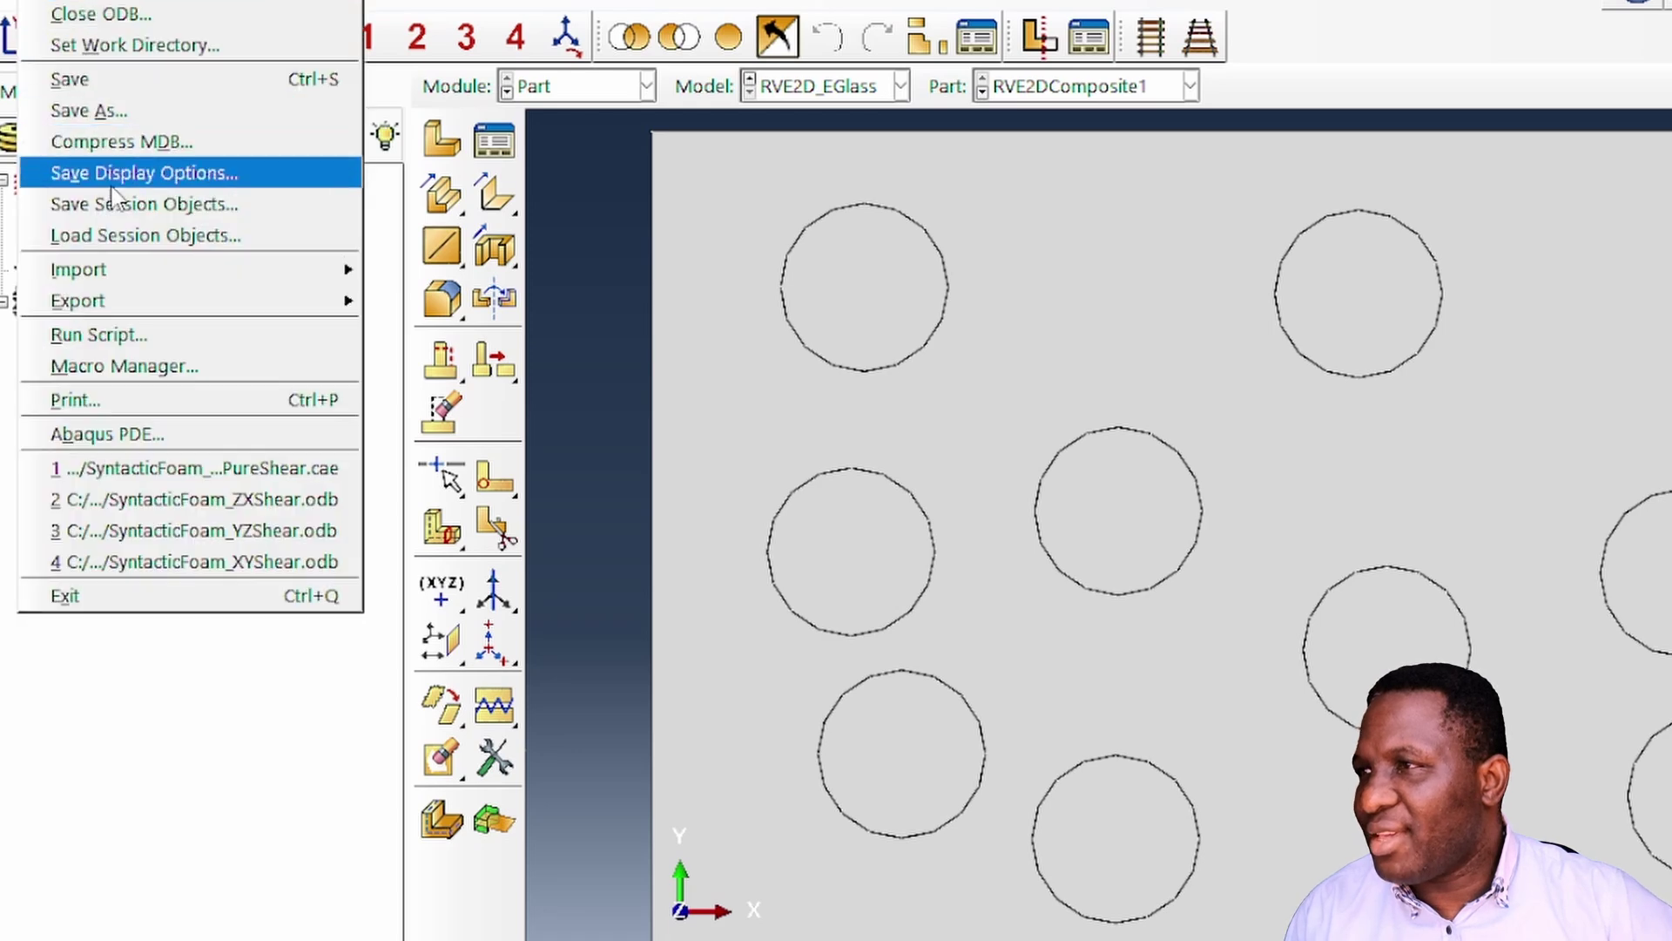
left_click(154, 337)
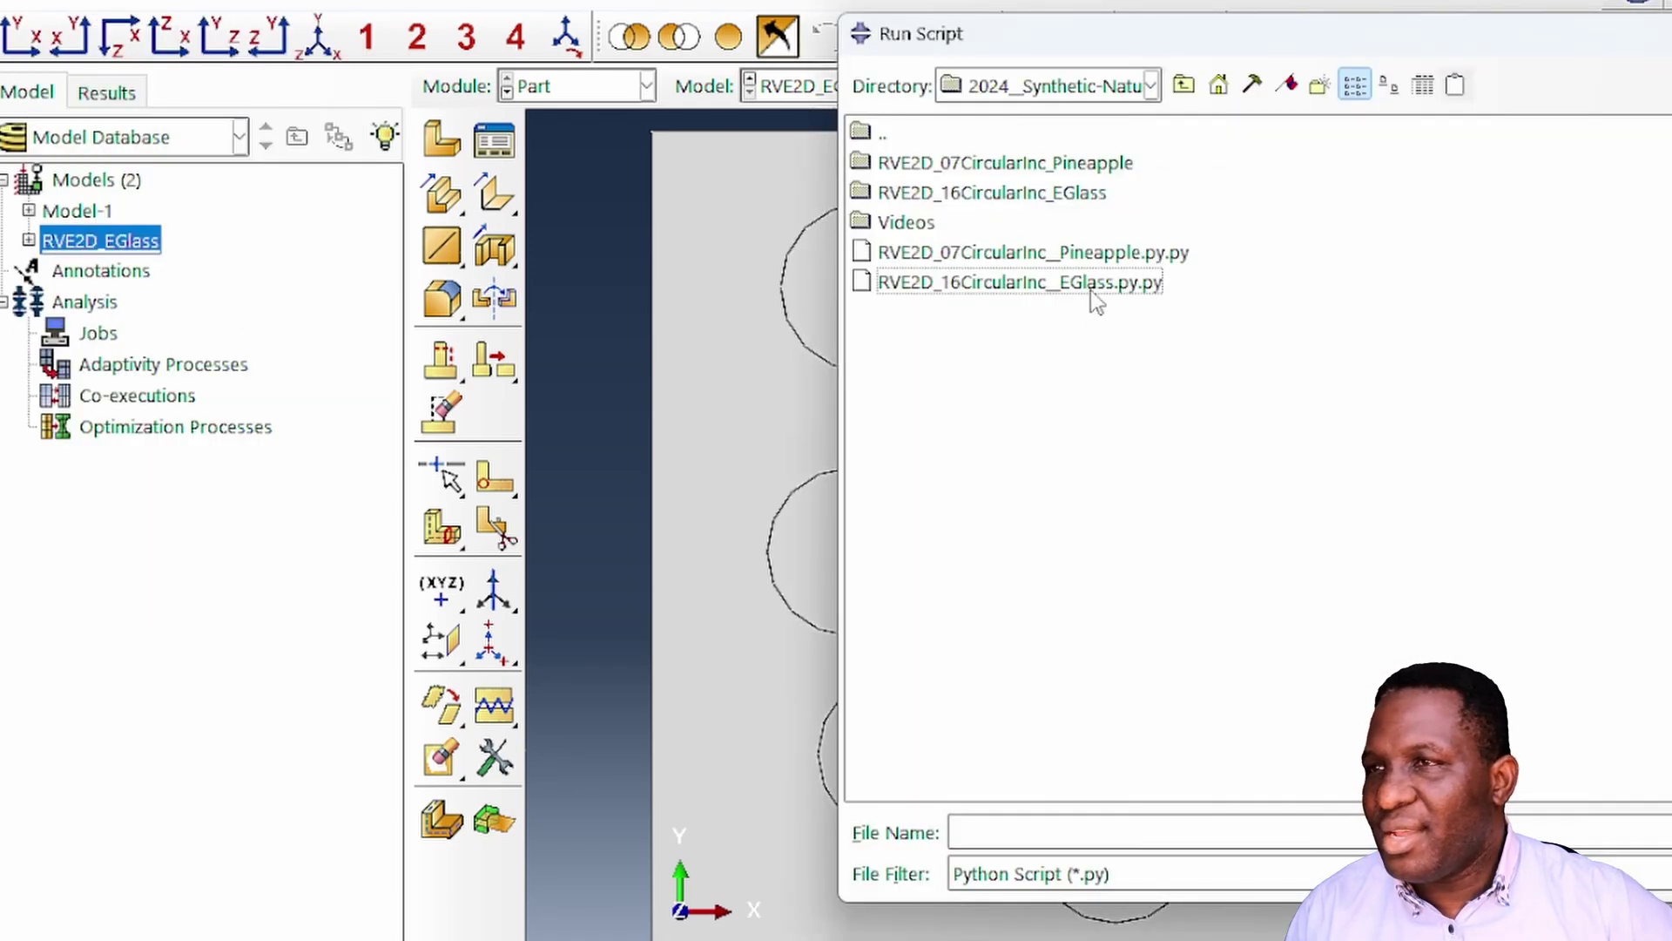
double_click(1093, 253)
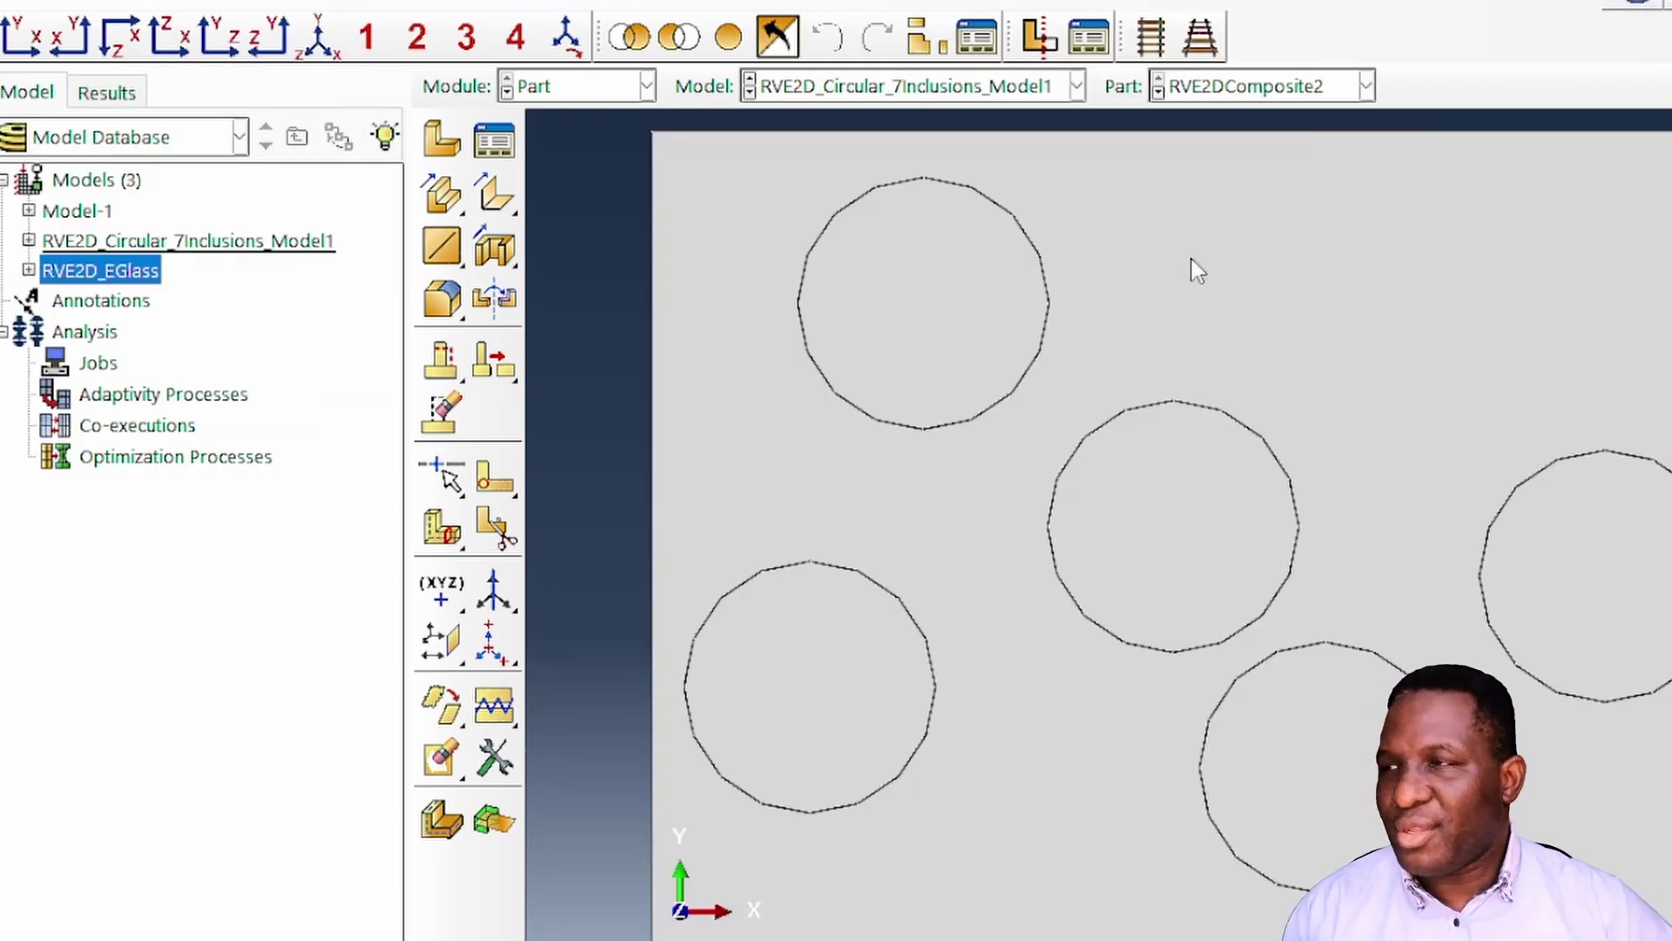
- Rename the model RVE2D_Circular_7Inclusions_Model1 as RVE2D_Pineapple
right_click(127, 253)
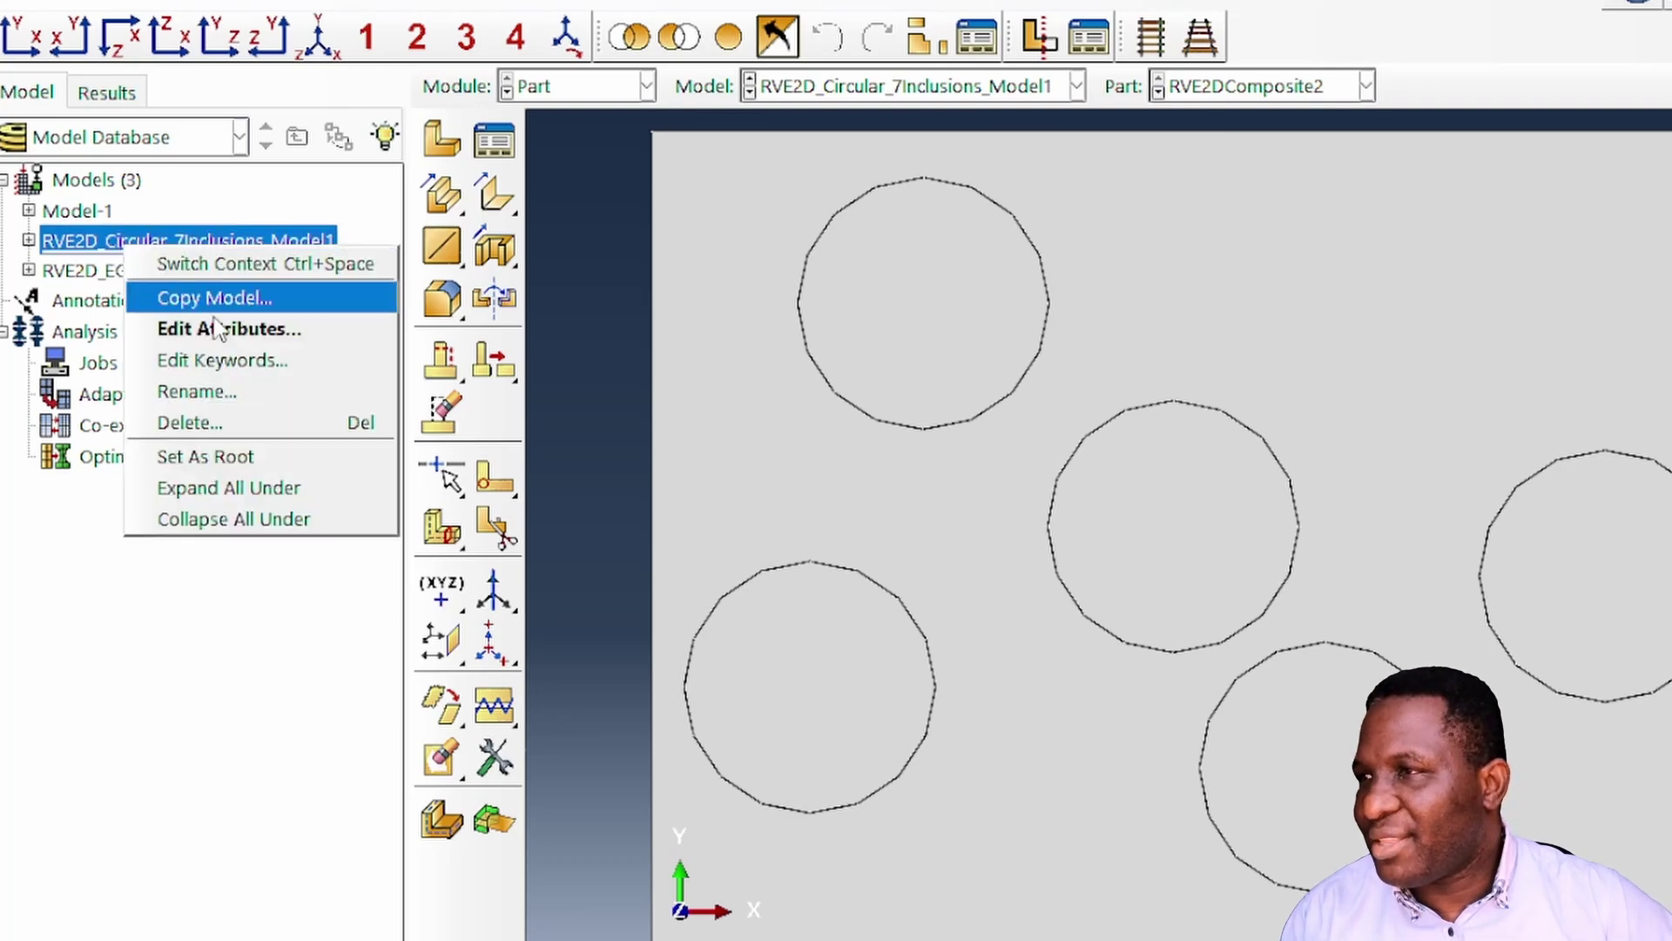
left_click(225, 390)
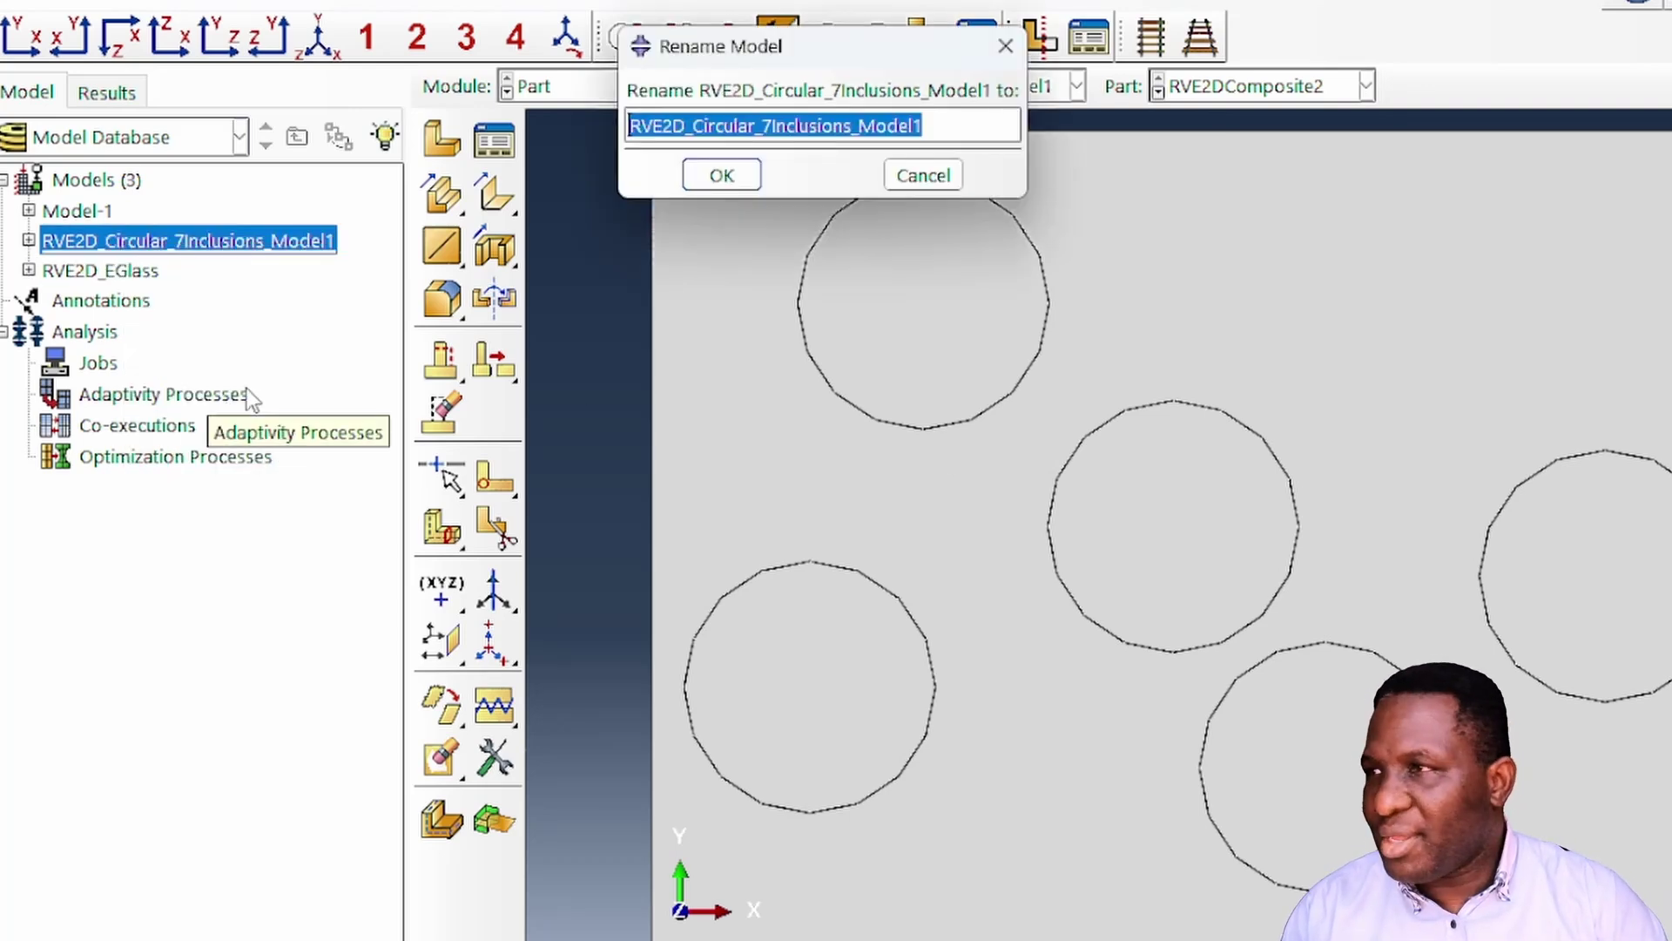
type("RVE2D_Pineapple")
key("Return")
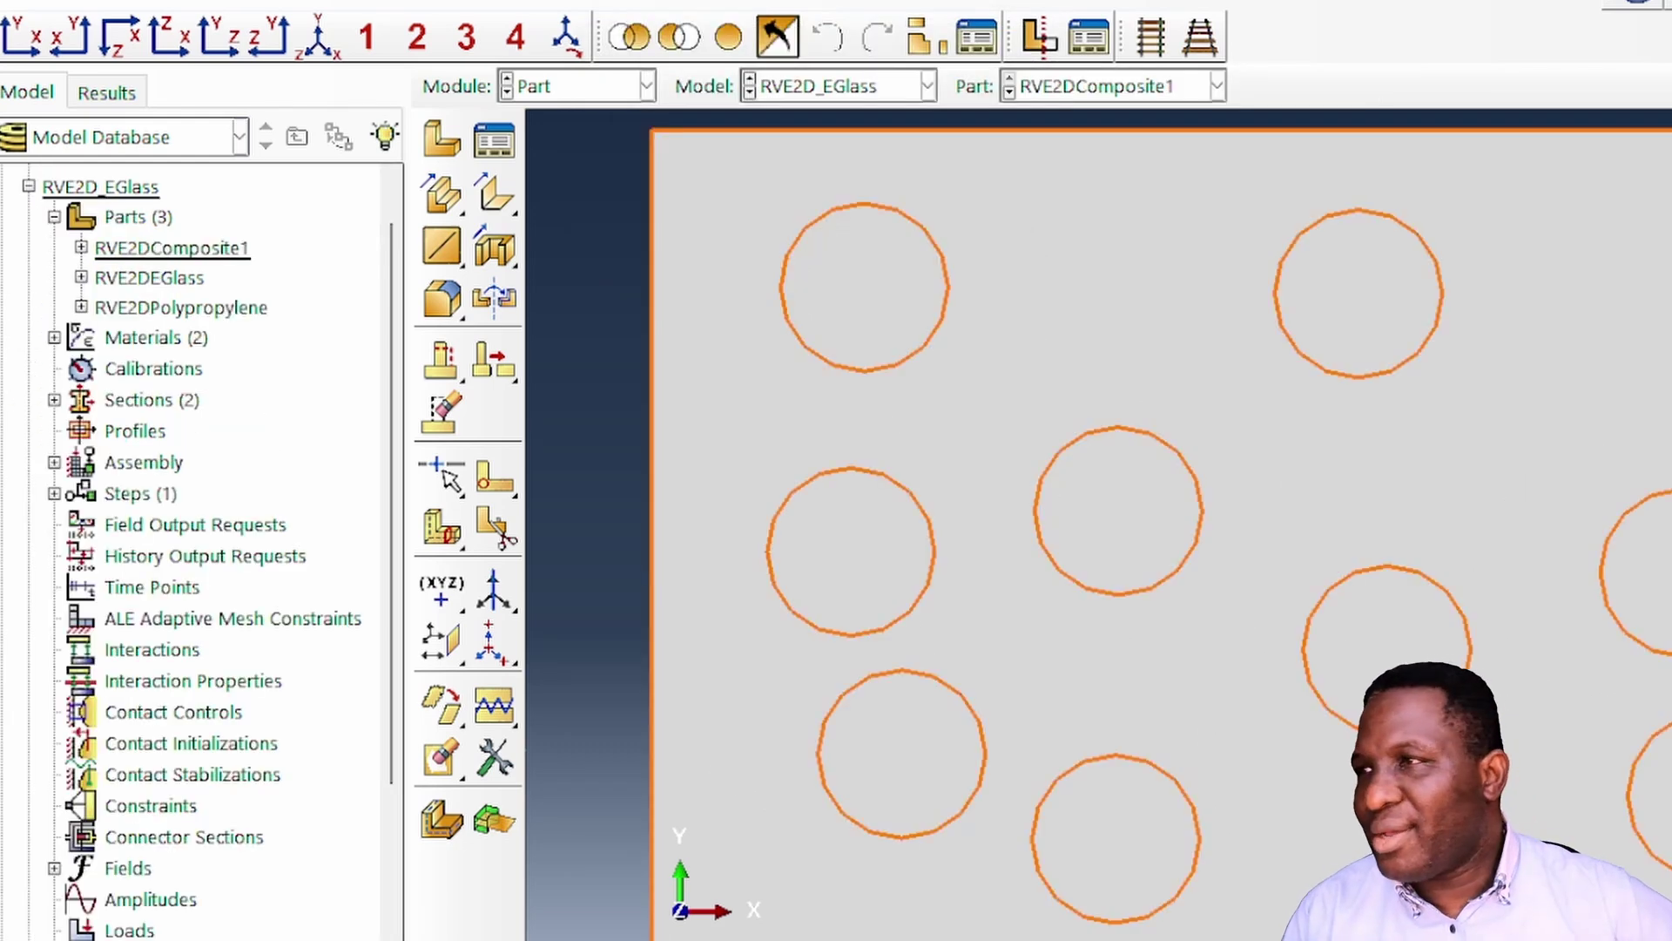
- Open the section sketch of the RVE2DEGlass part's planar shell in the RVE2D_EGlass model and save it as Sketch_EGlass
left_click(81, 277)
left_click(106, 307)
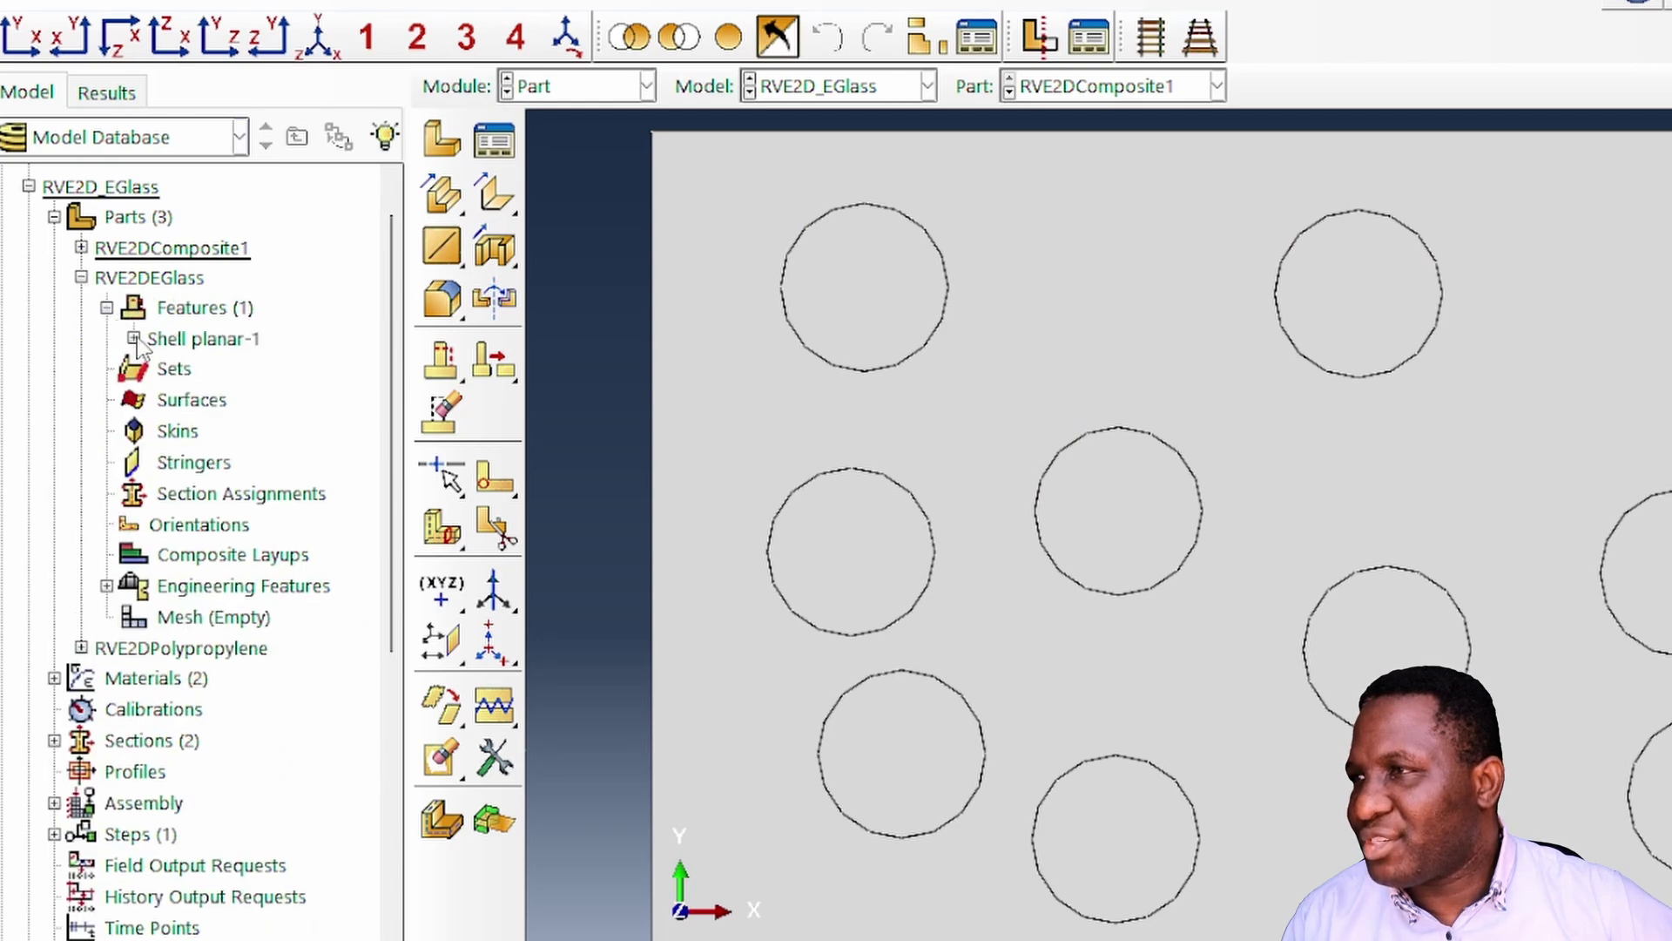
left_click(134, 338)
double_click(214, 369)
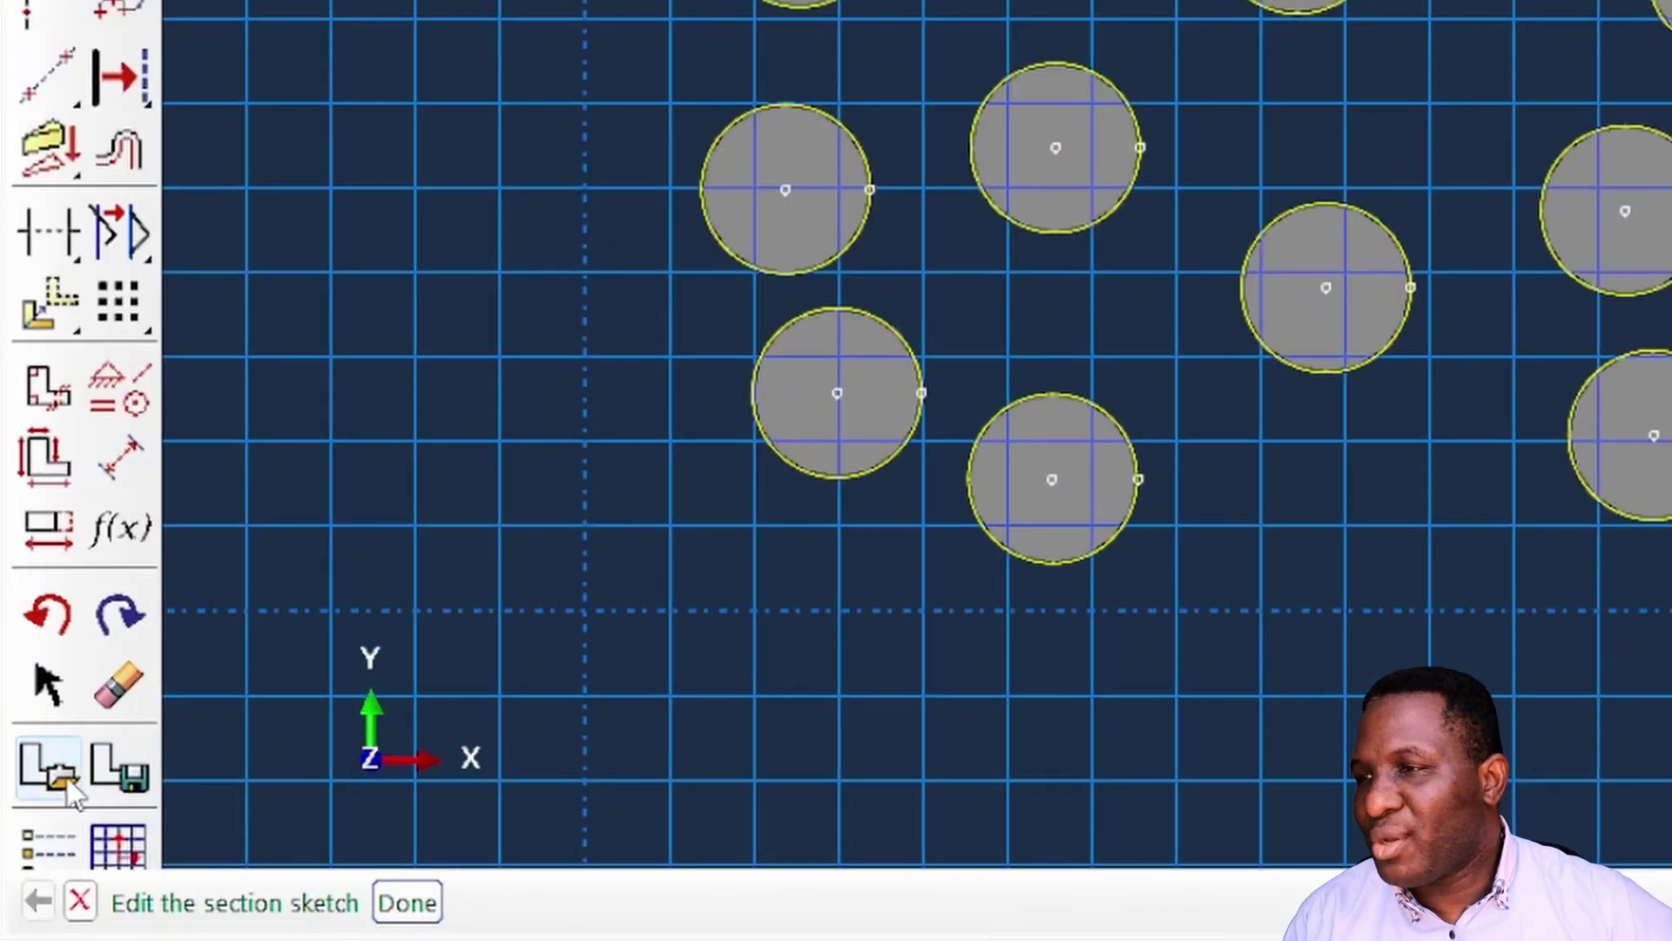
left_click(119, 766)
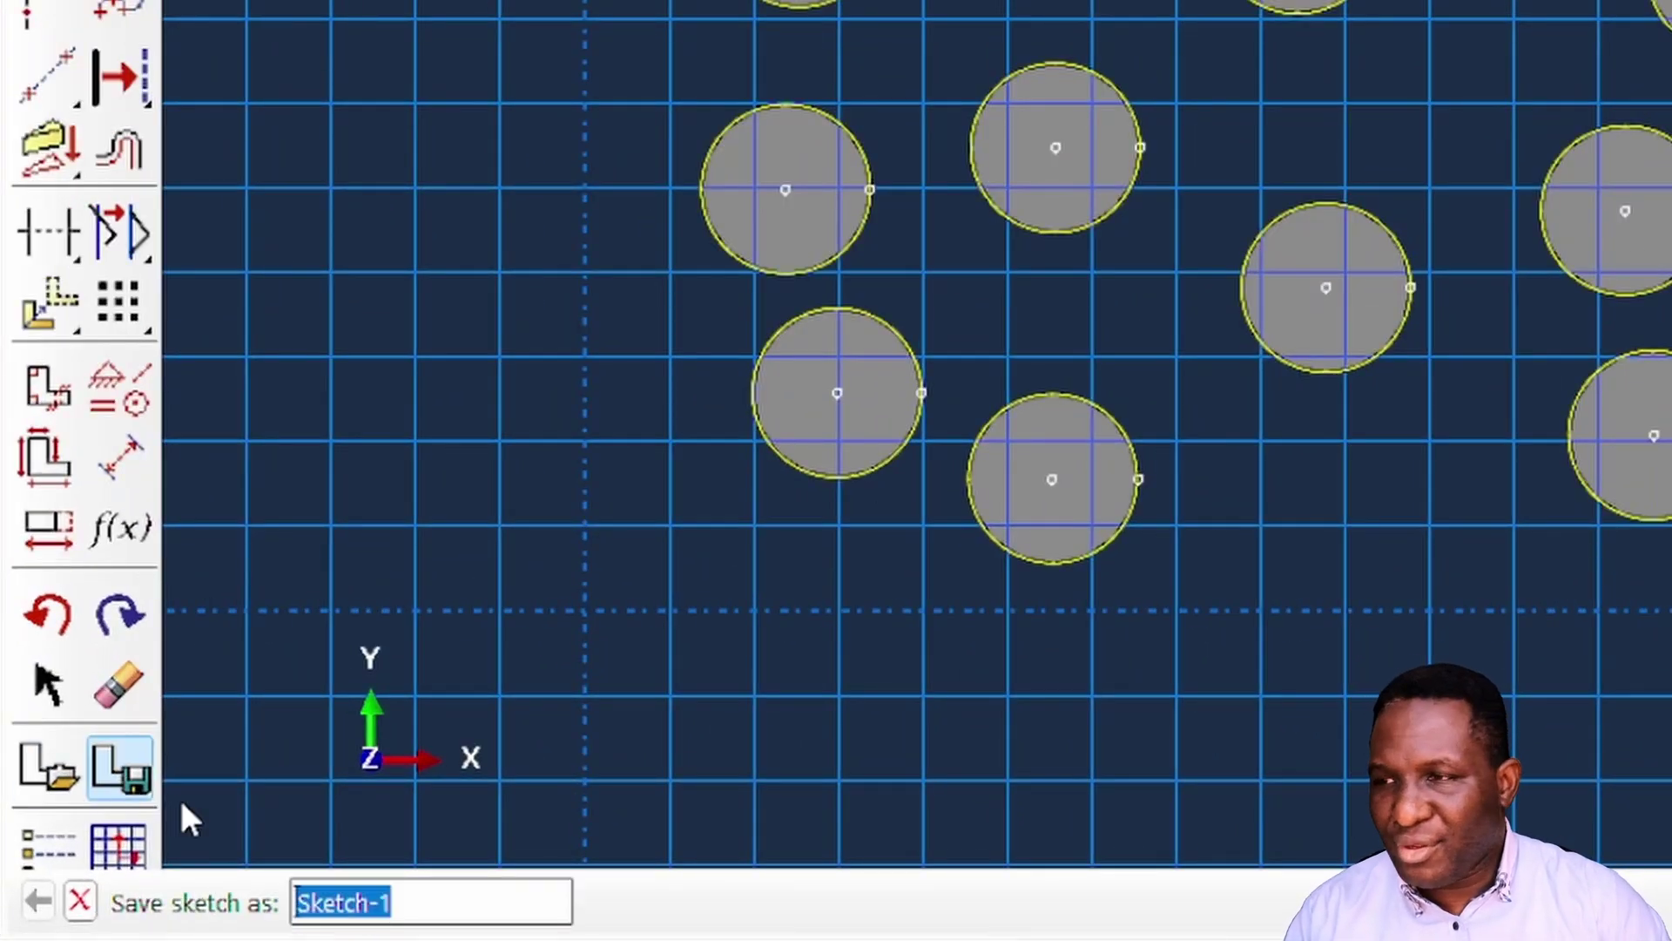
type("Sketch_EGla")
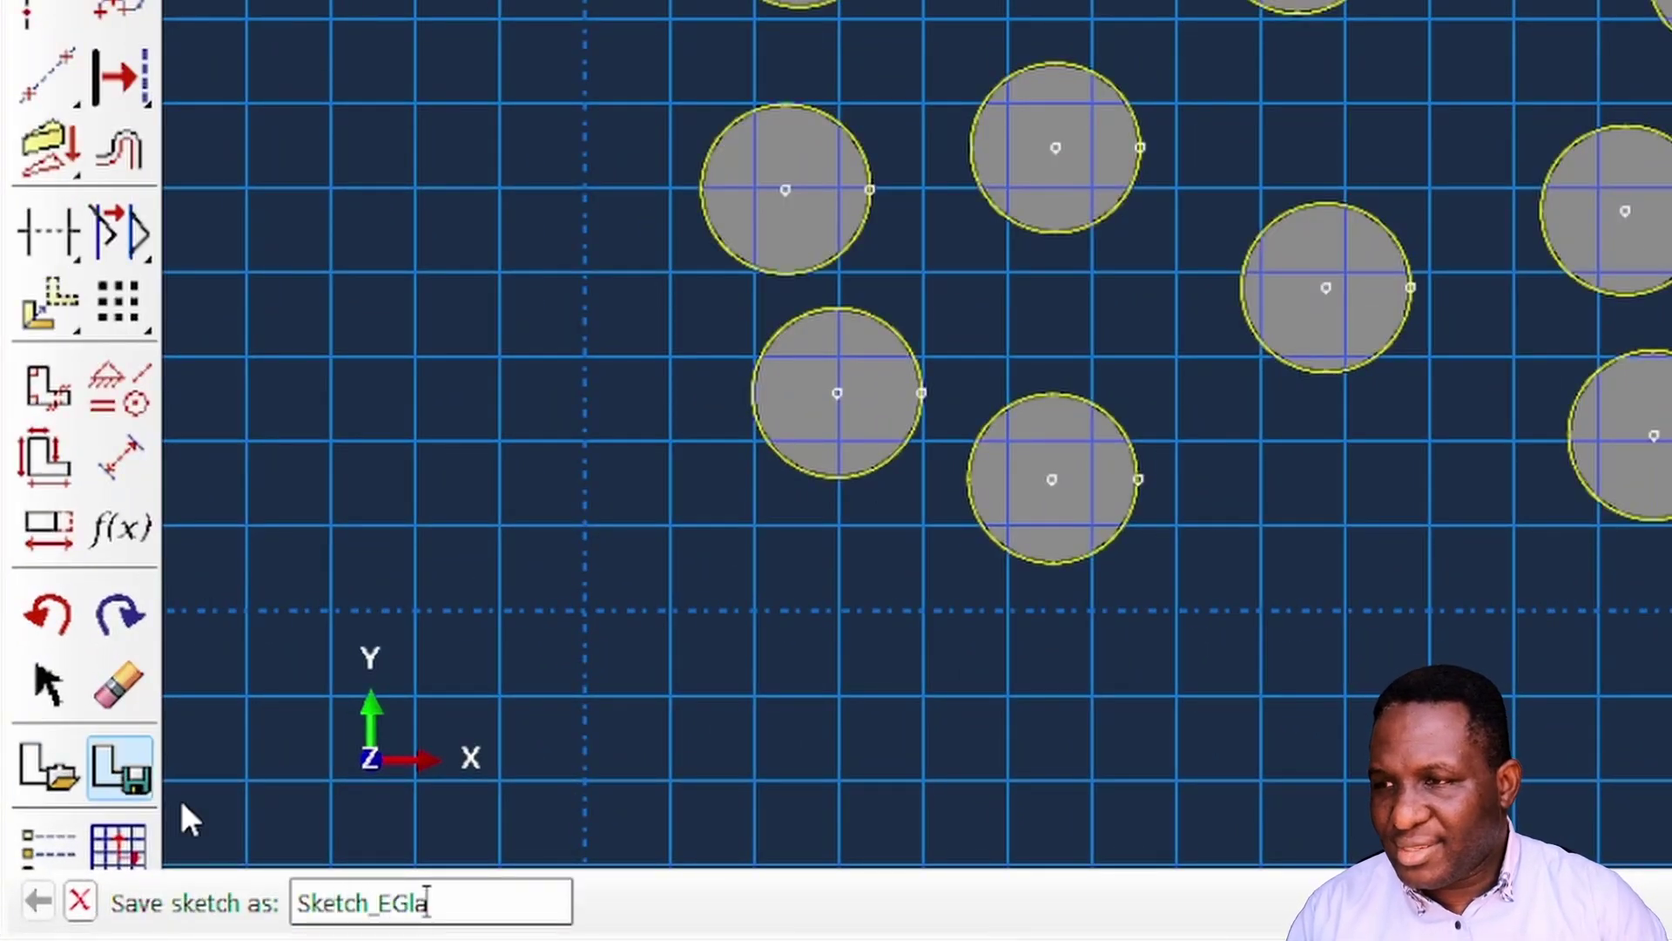
type("ss")
key("Return")
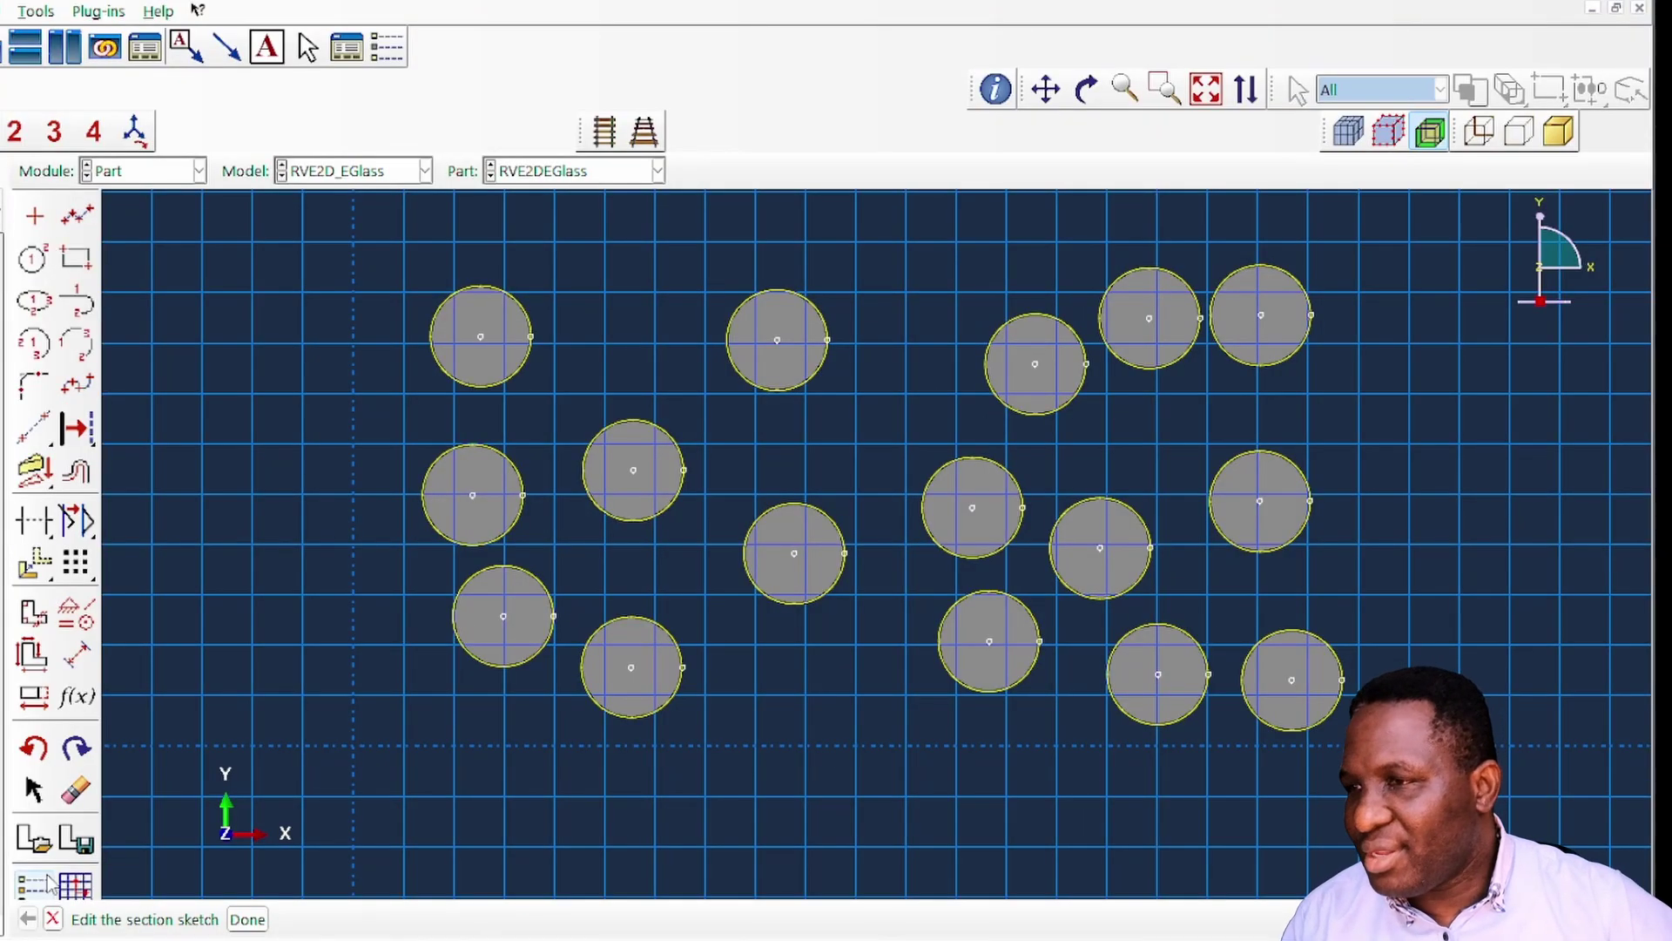
- Finish editing the RVE2DEGlass section sketch and regenerate the part's features
left_click(248, 919)
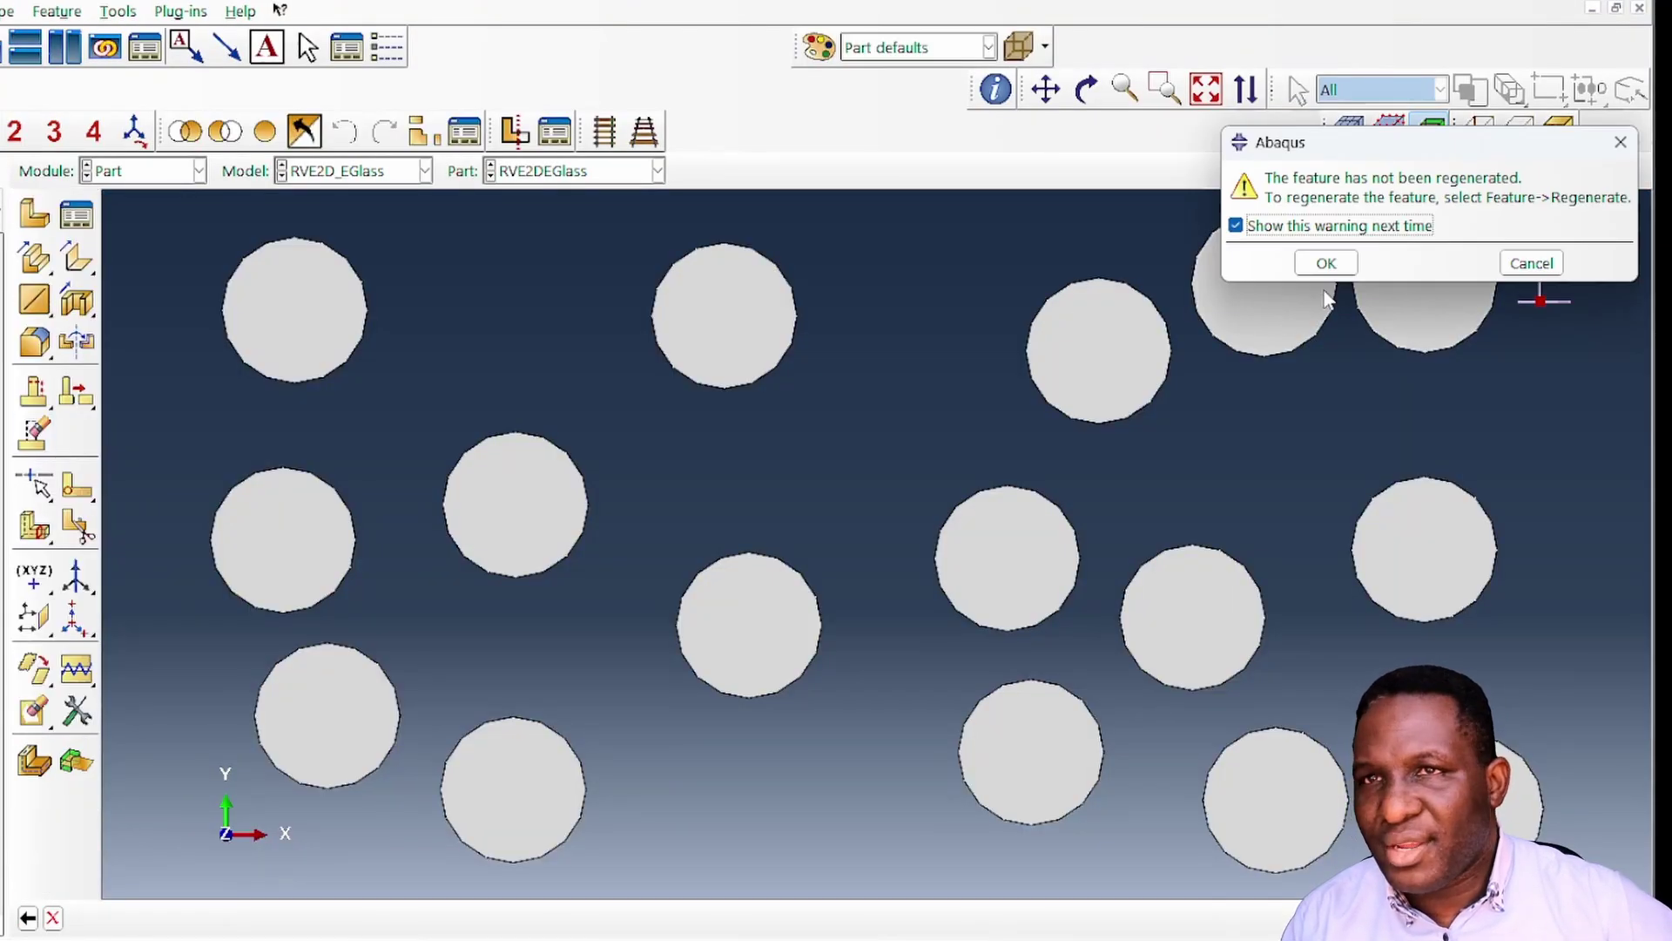
left_click(1326, 264)
left_click(61, 12)
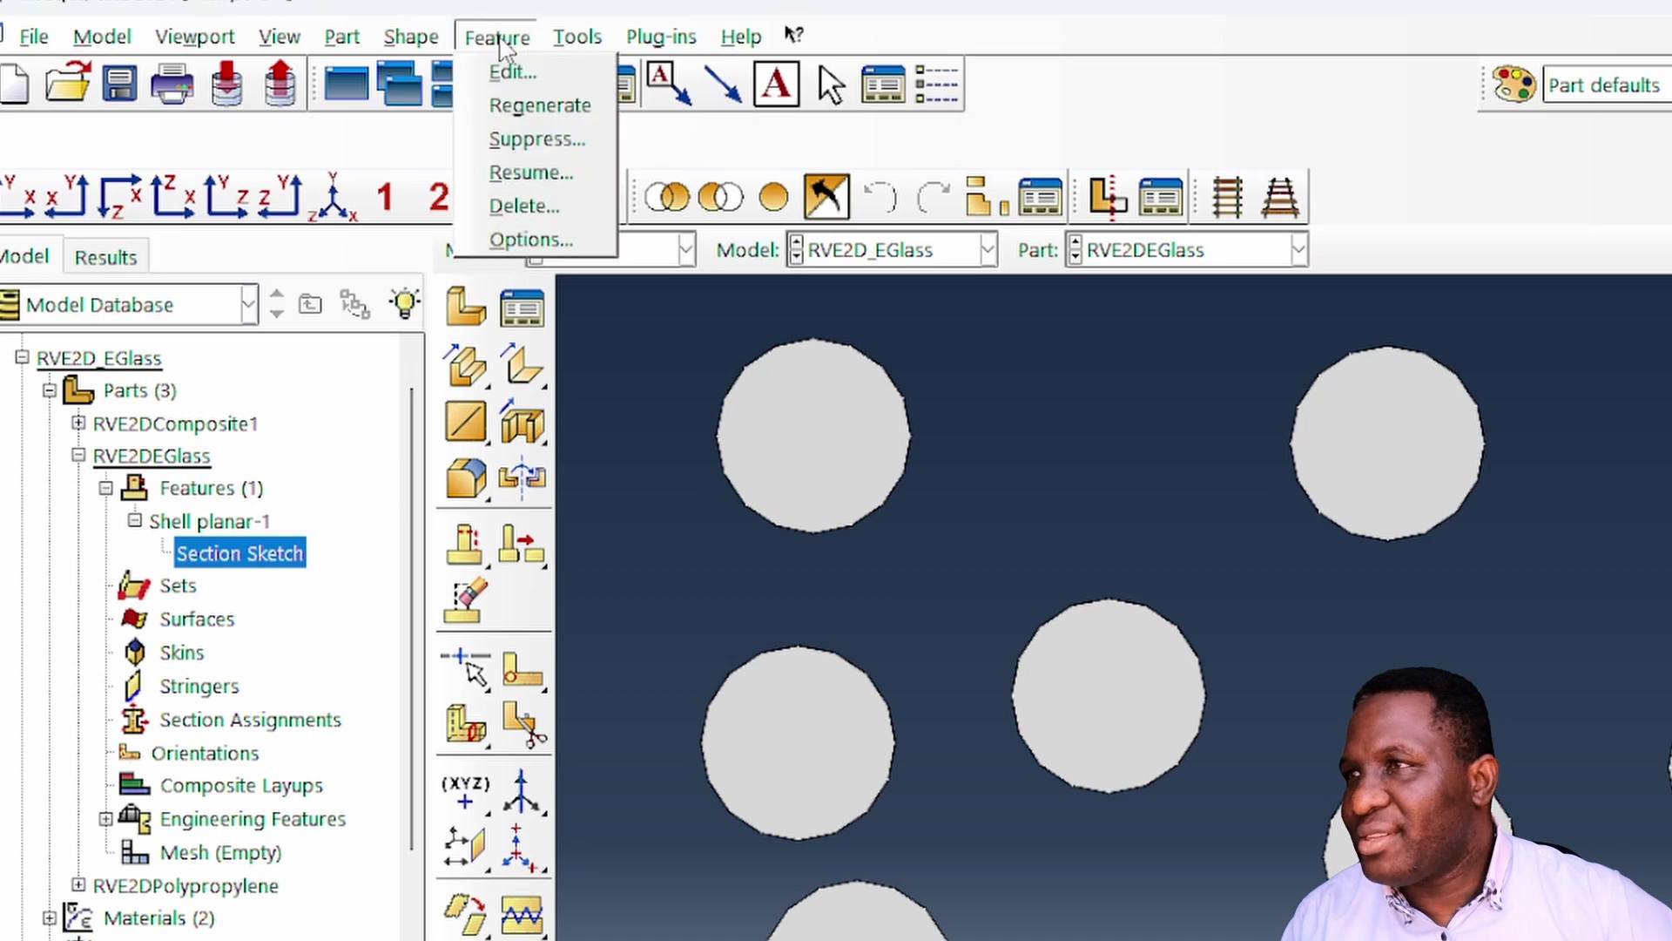
left_click(538, 105)
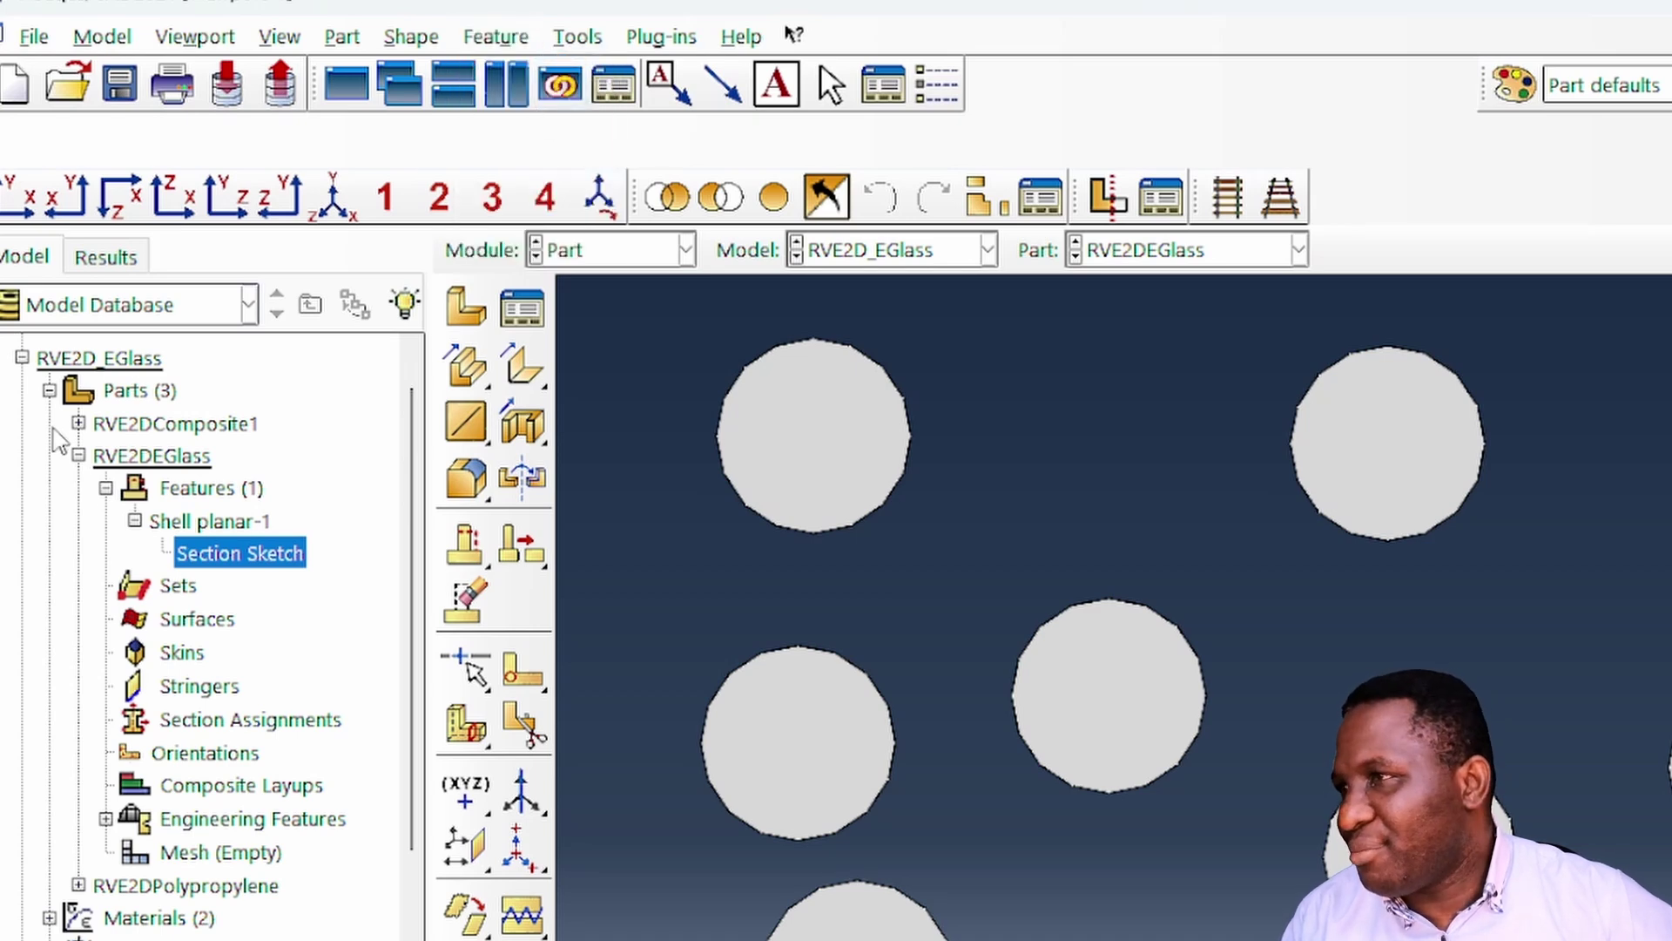
- Open the section sketch of the RVE2DPineapple part's planar shell in the RVE2D_Pineapple model for editing
left_click(79, 456)
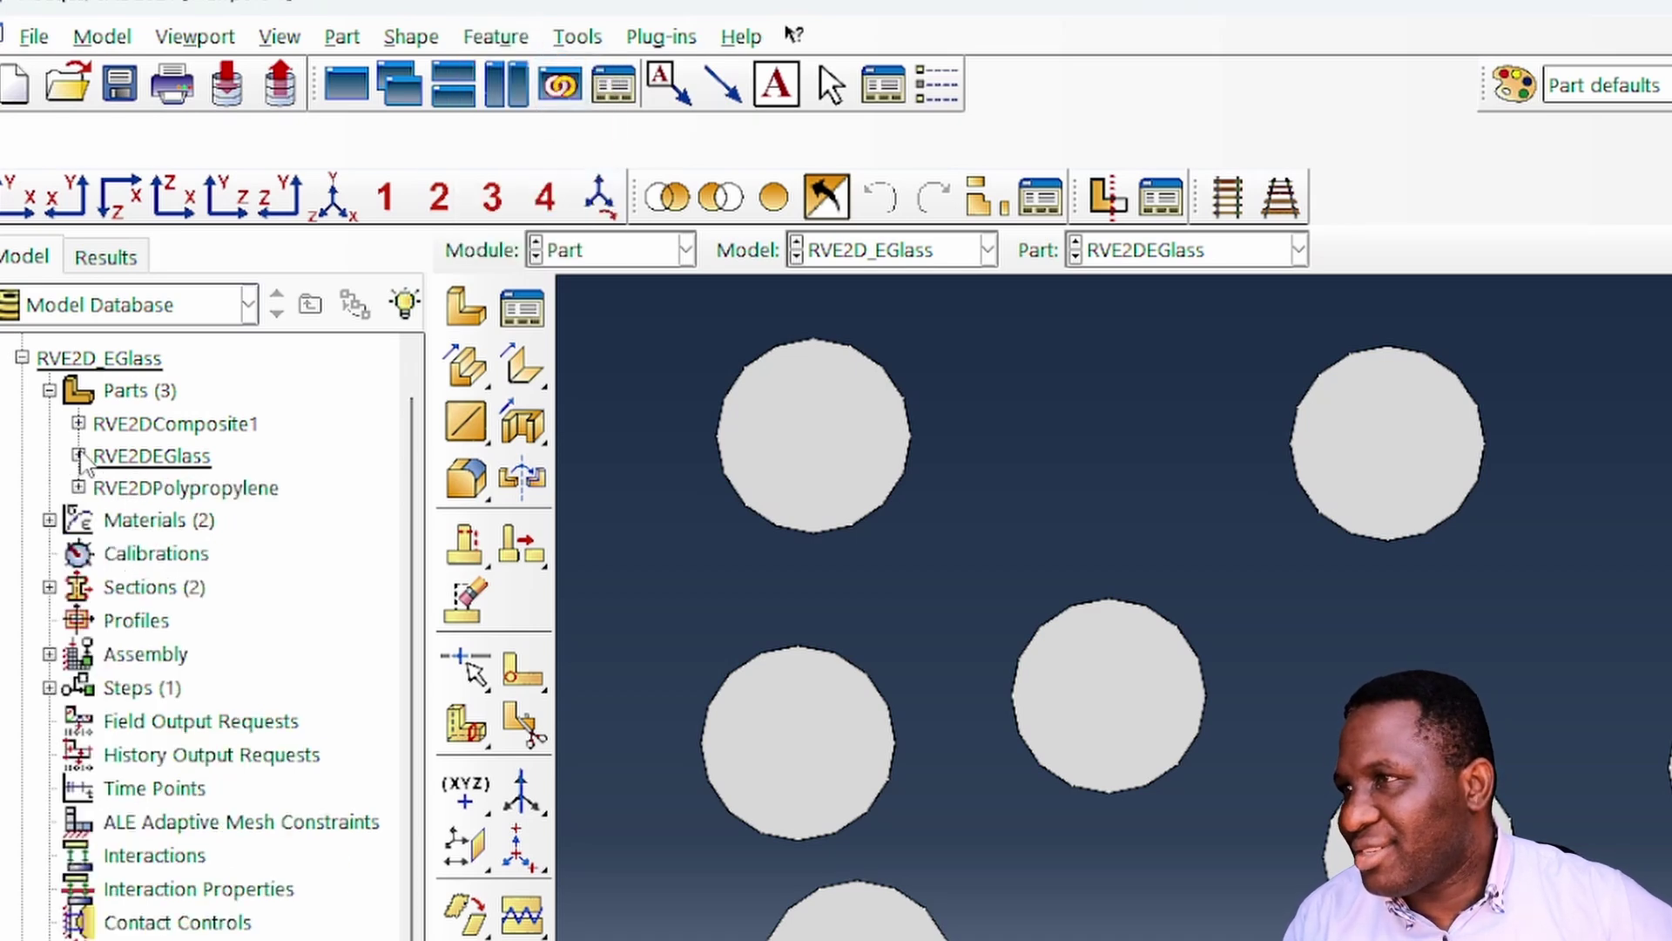
left_click(22, 358)
left_click(23, 447)
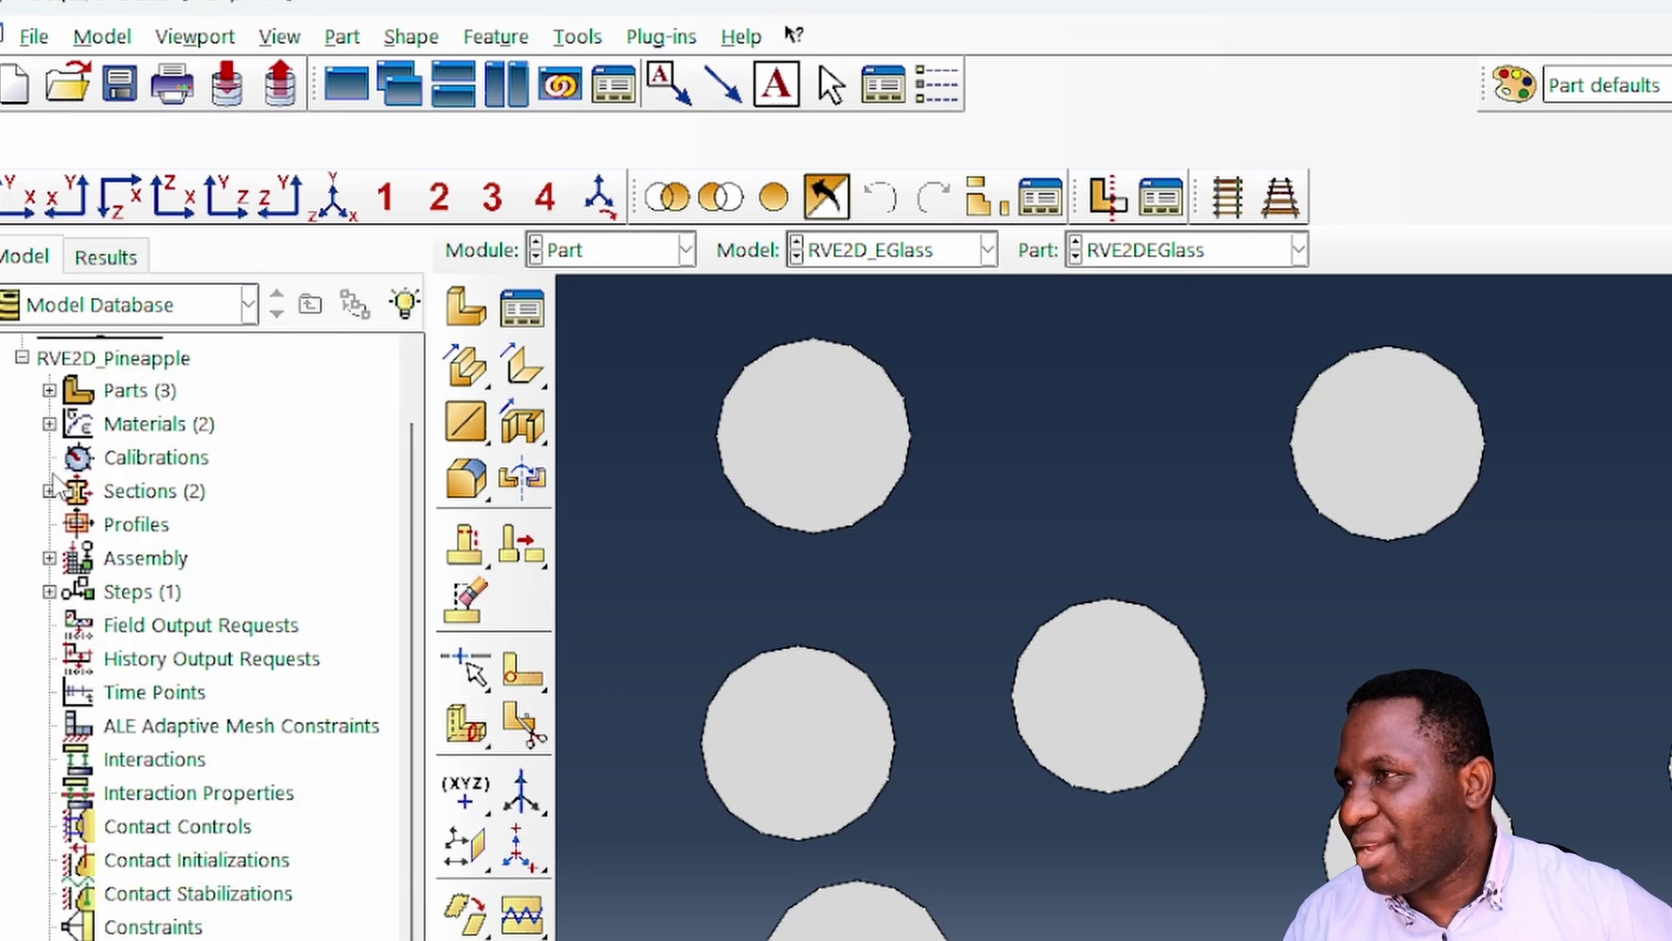
left_click(49, 390)
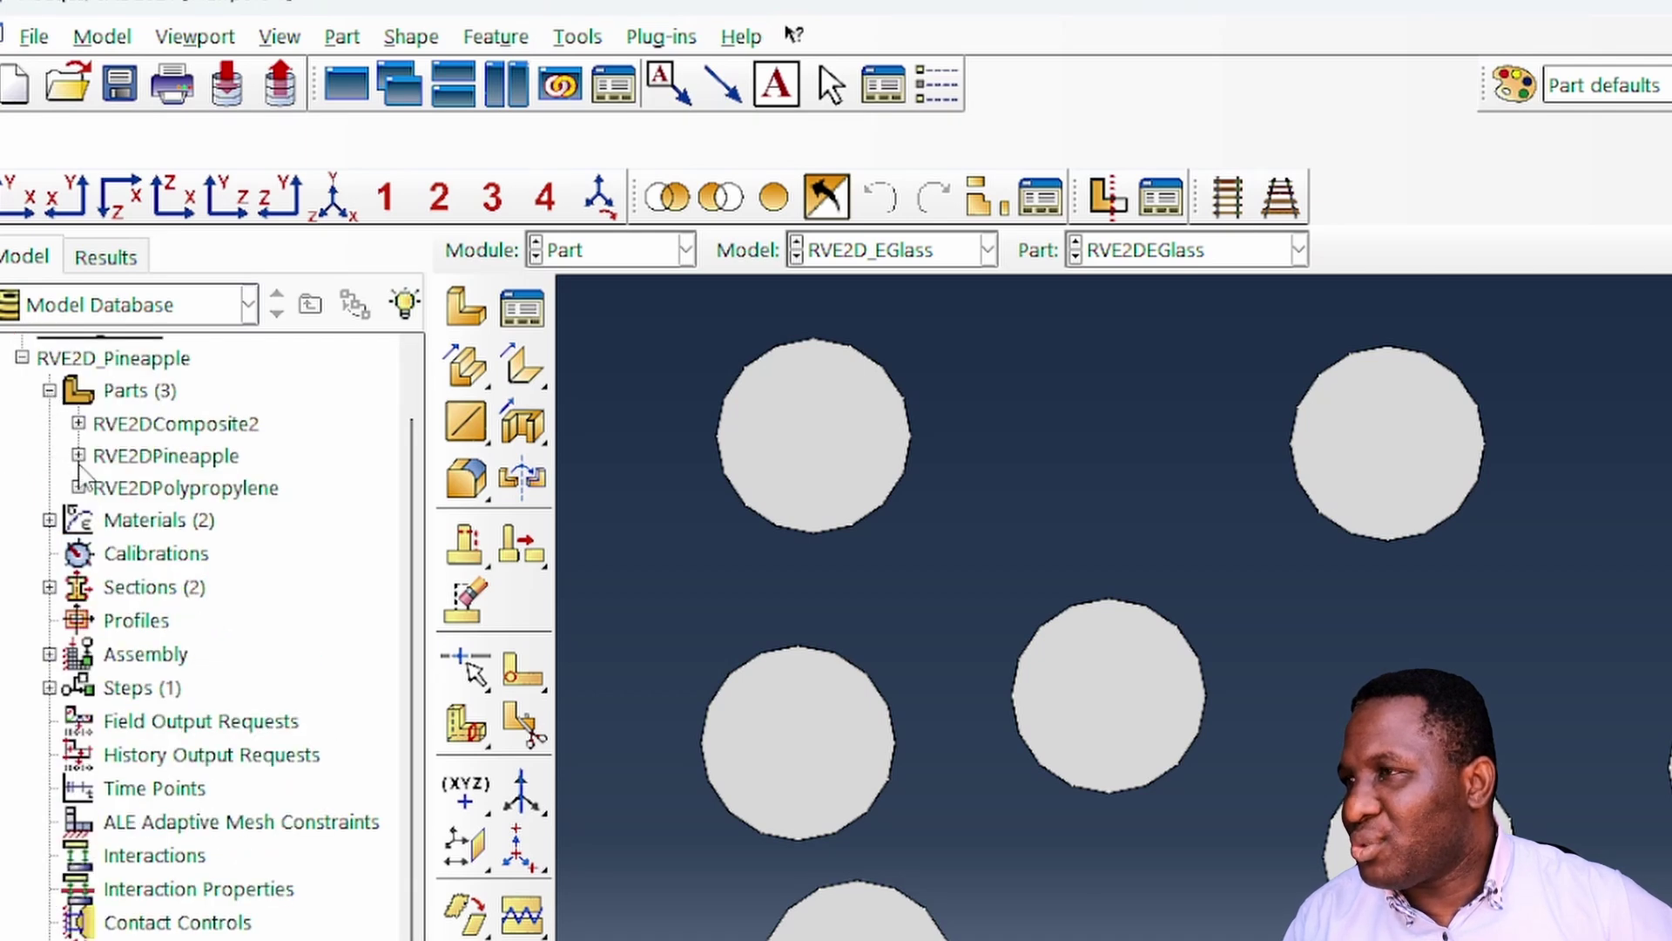
left_click(78, 455)
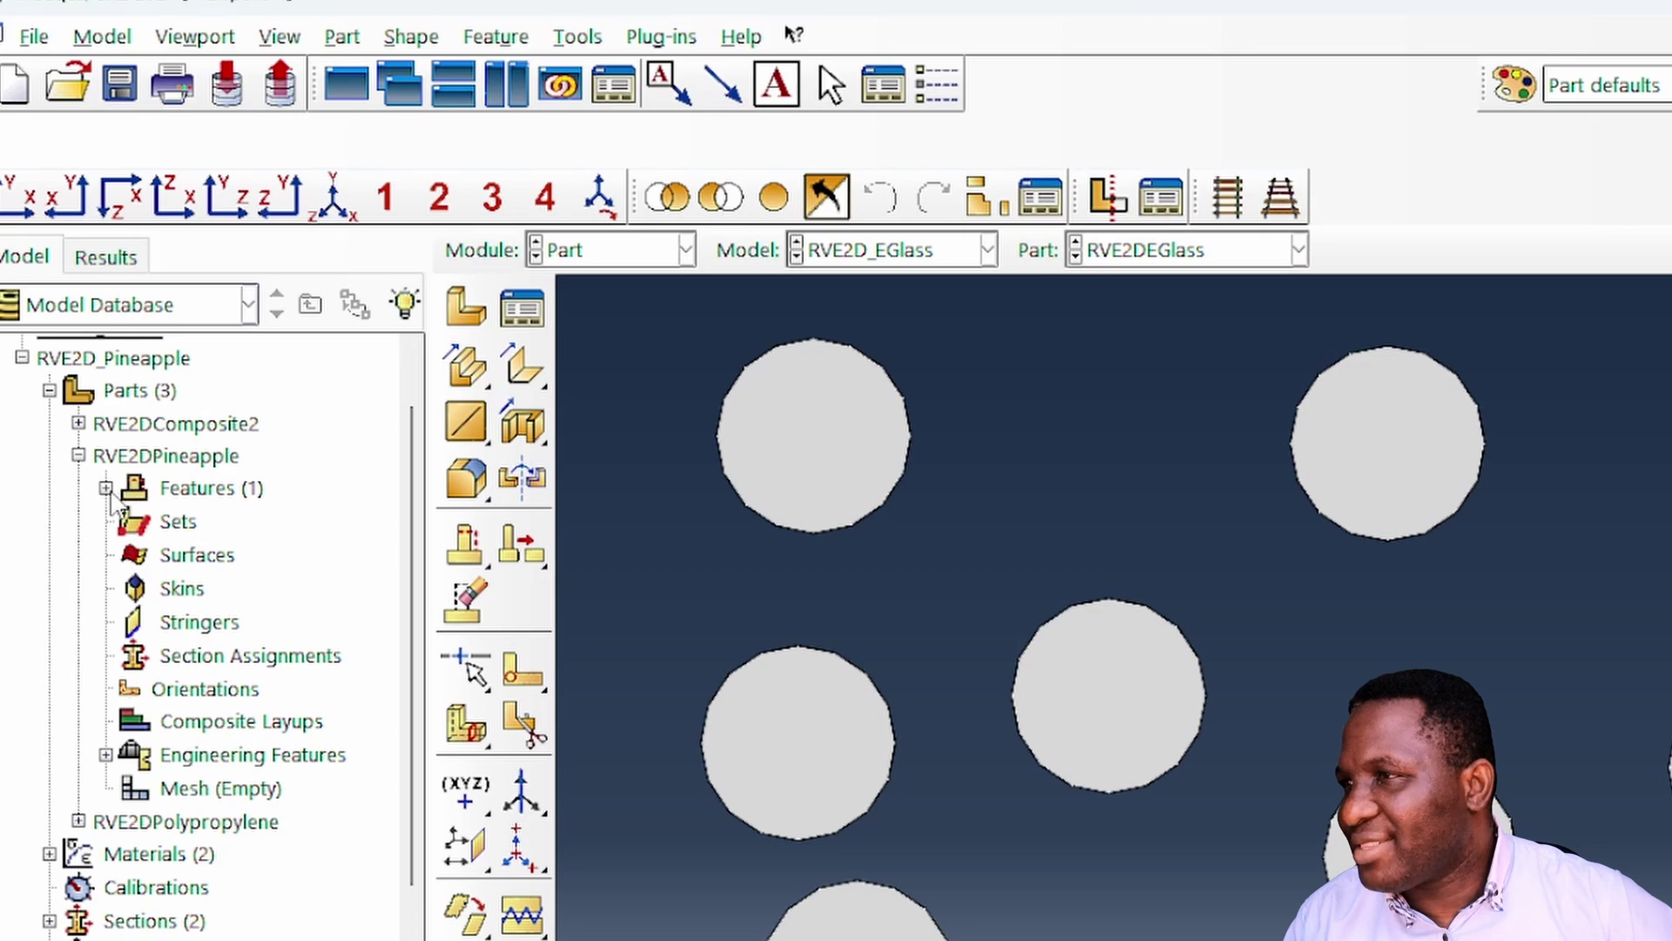
left_click(105, 487)
left_click(134, 520)
double_click(228, 552)
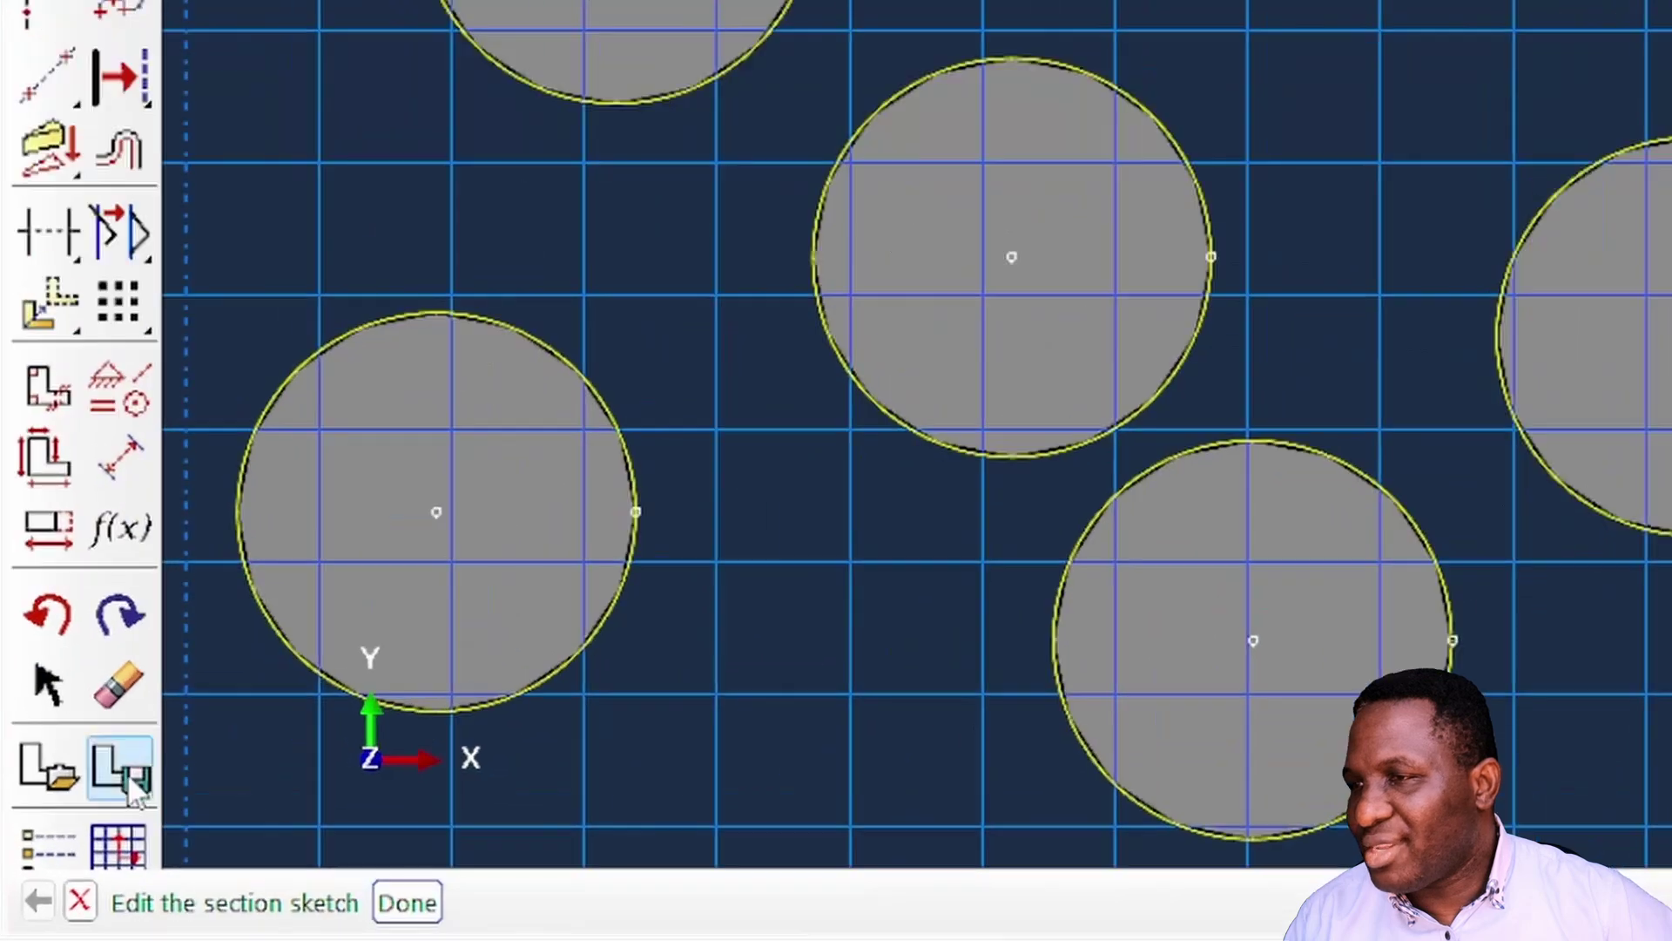
- Save the pineapple fibre section sketch as Sketch_Pineapple
left_click(494, 916)
type("S")
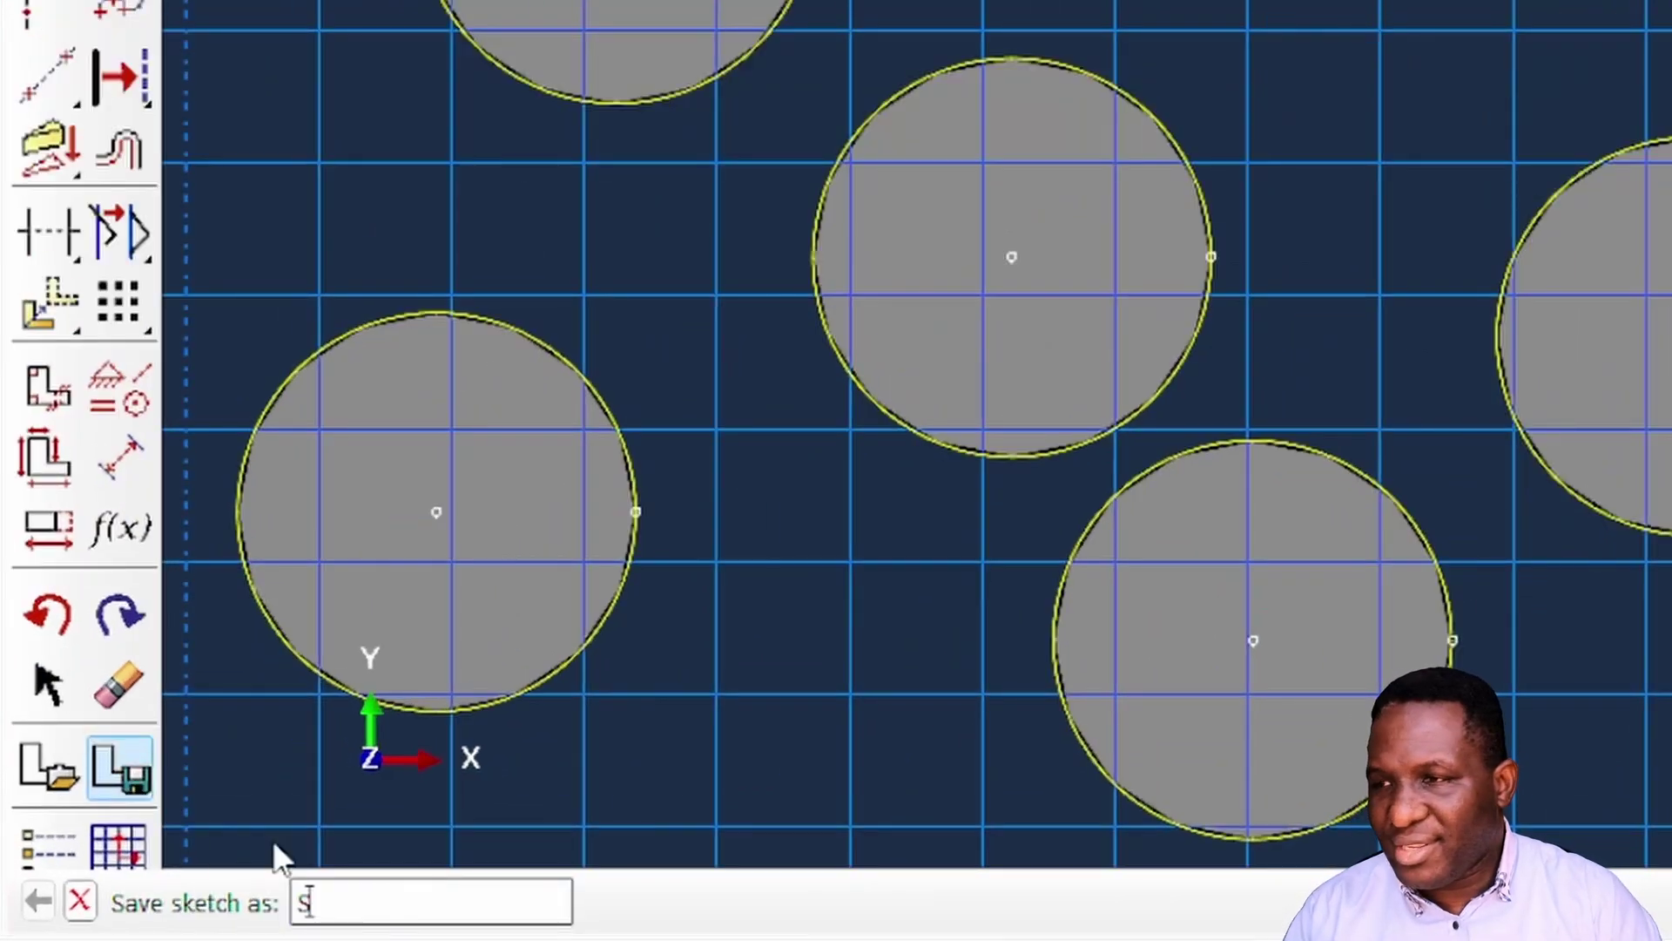
type("ketch_Pineapple")
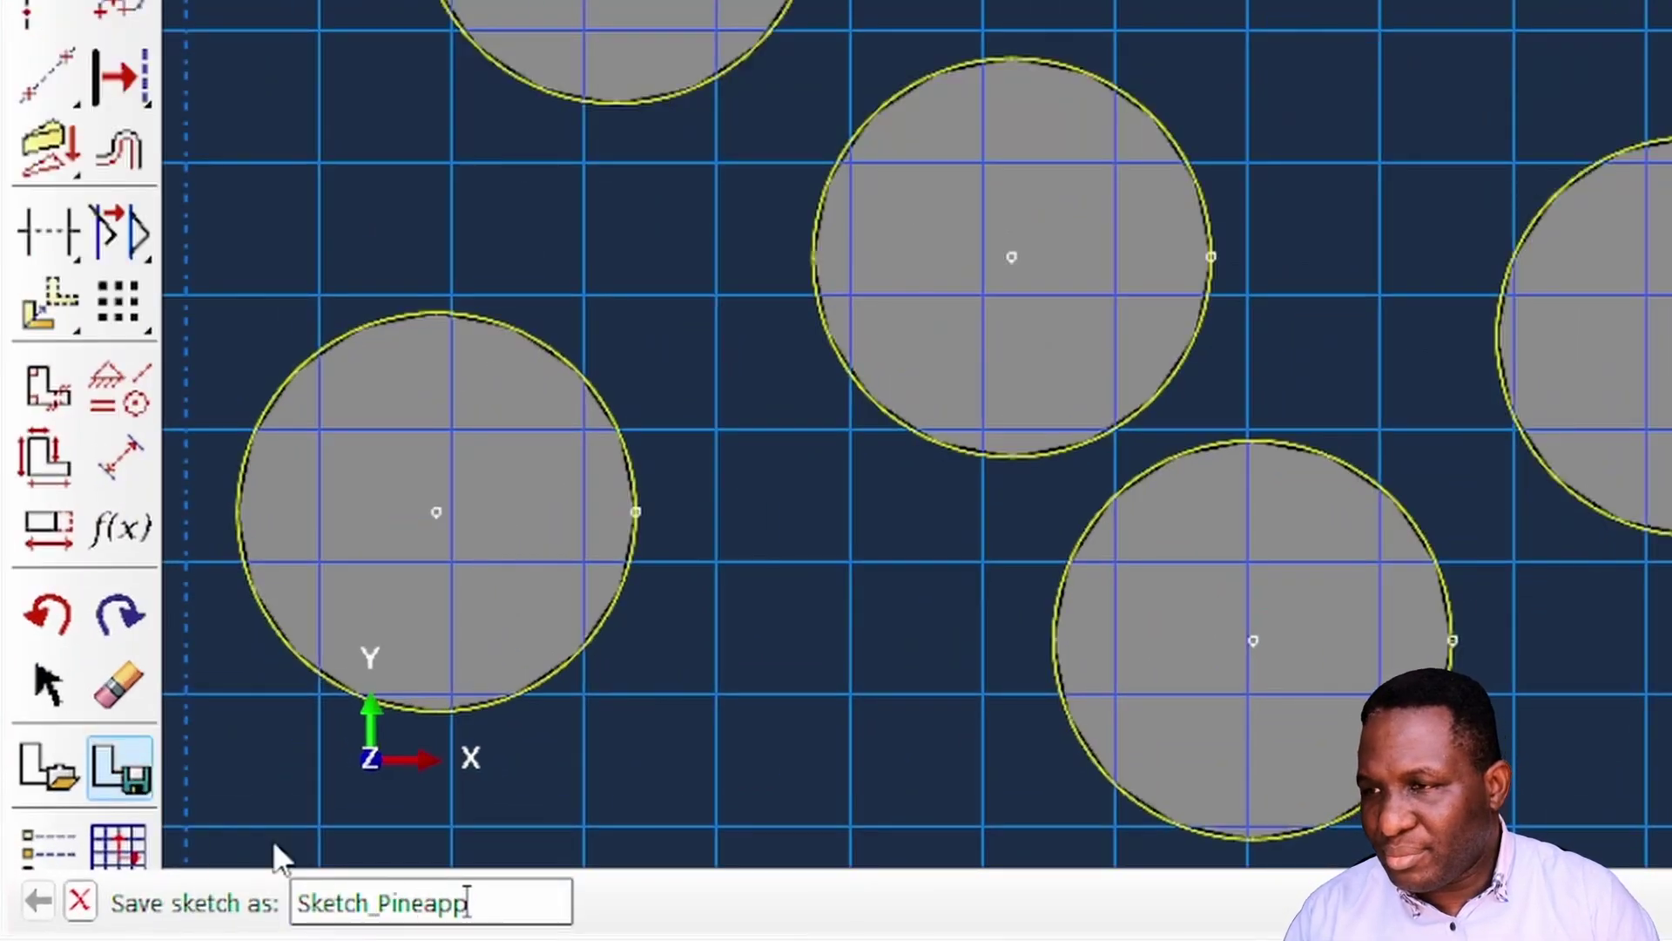
key("Return")
- Finish editing the RVE2DPineapple section sketch and regenerate the part's features
left_click(407, 902)
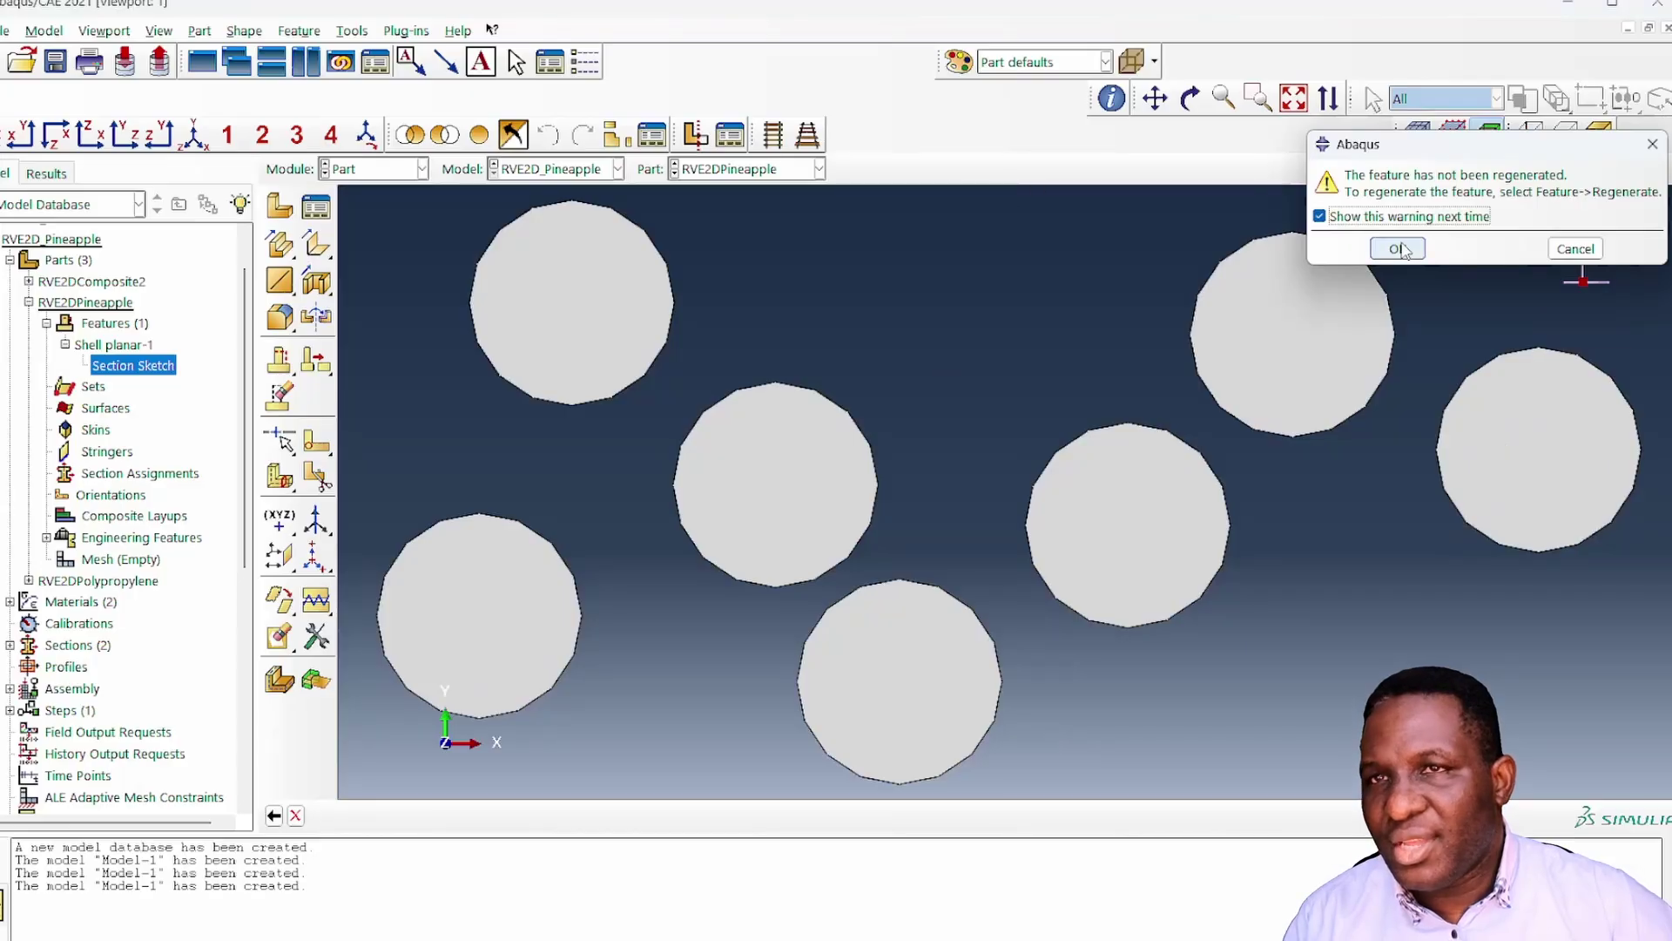
left_click(1400, 250)
left_click(299, 30)
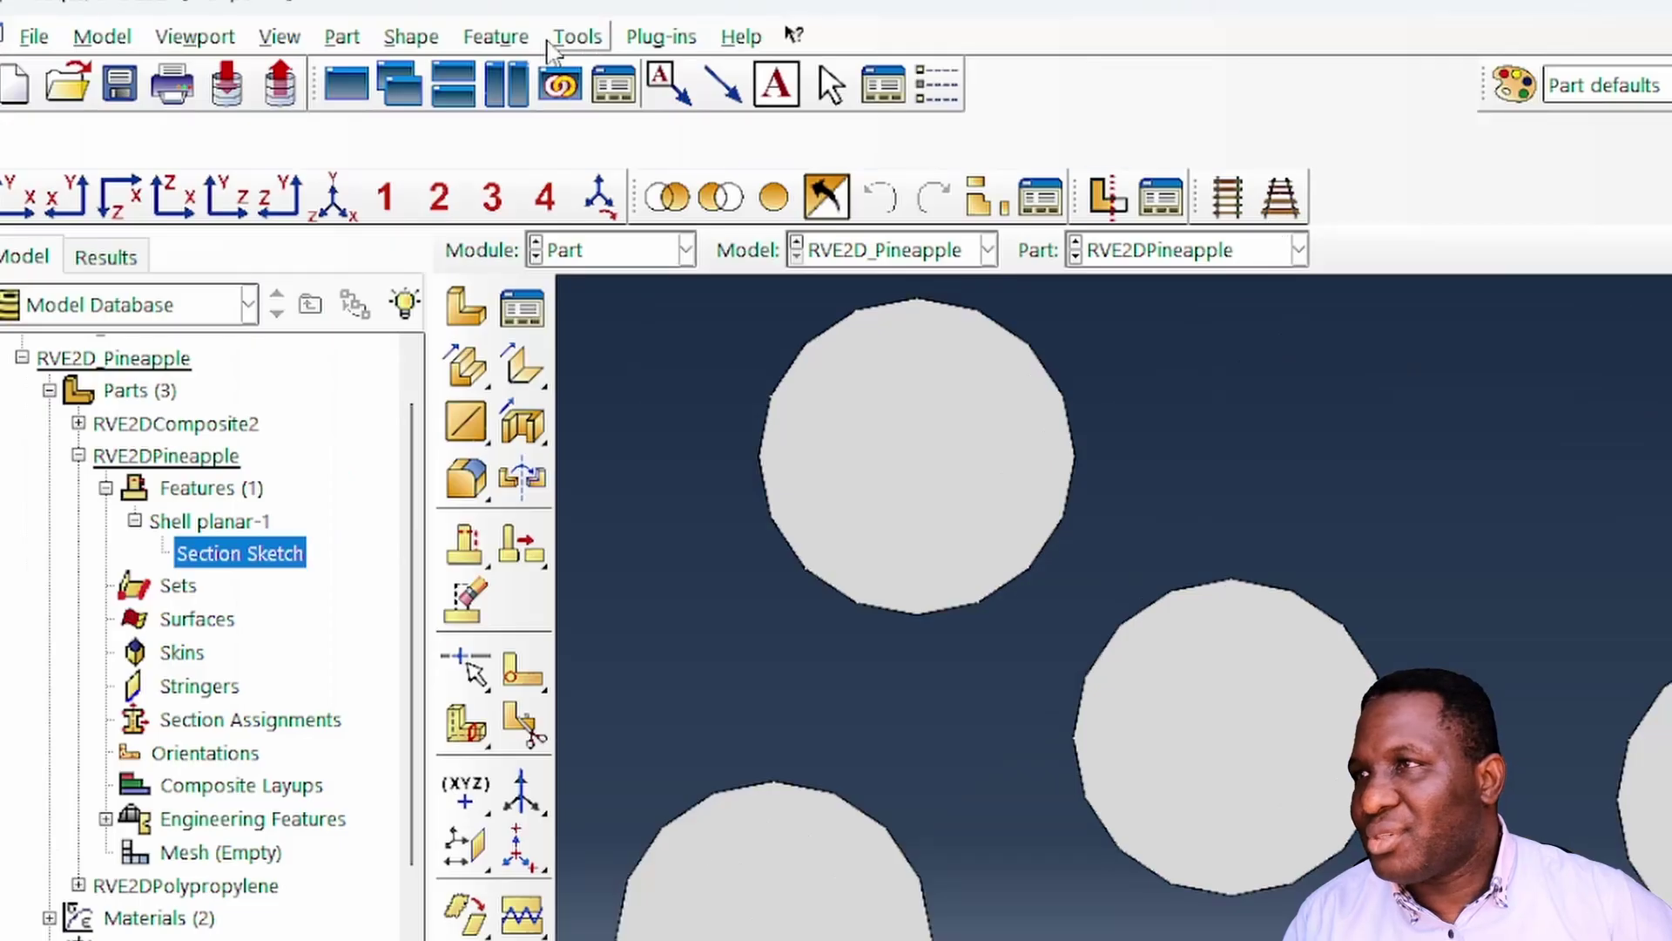
left_click(527, 108)
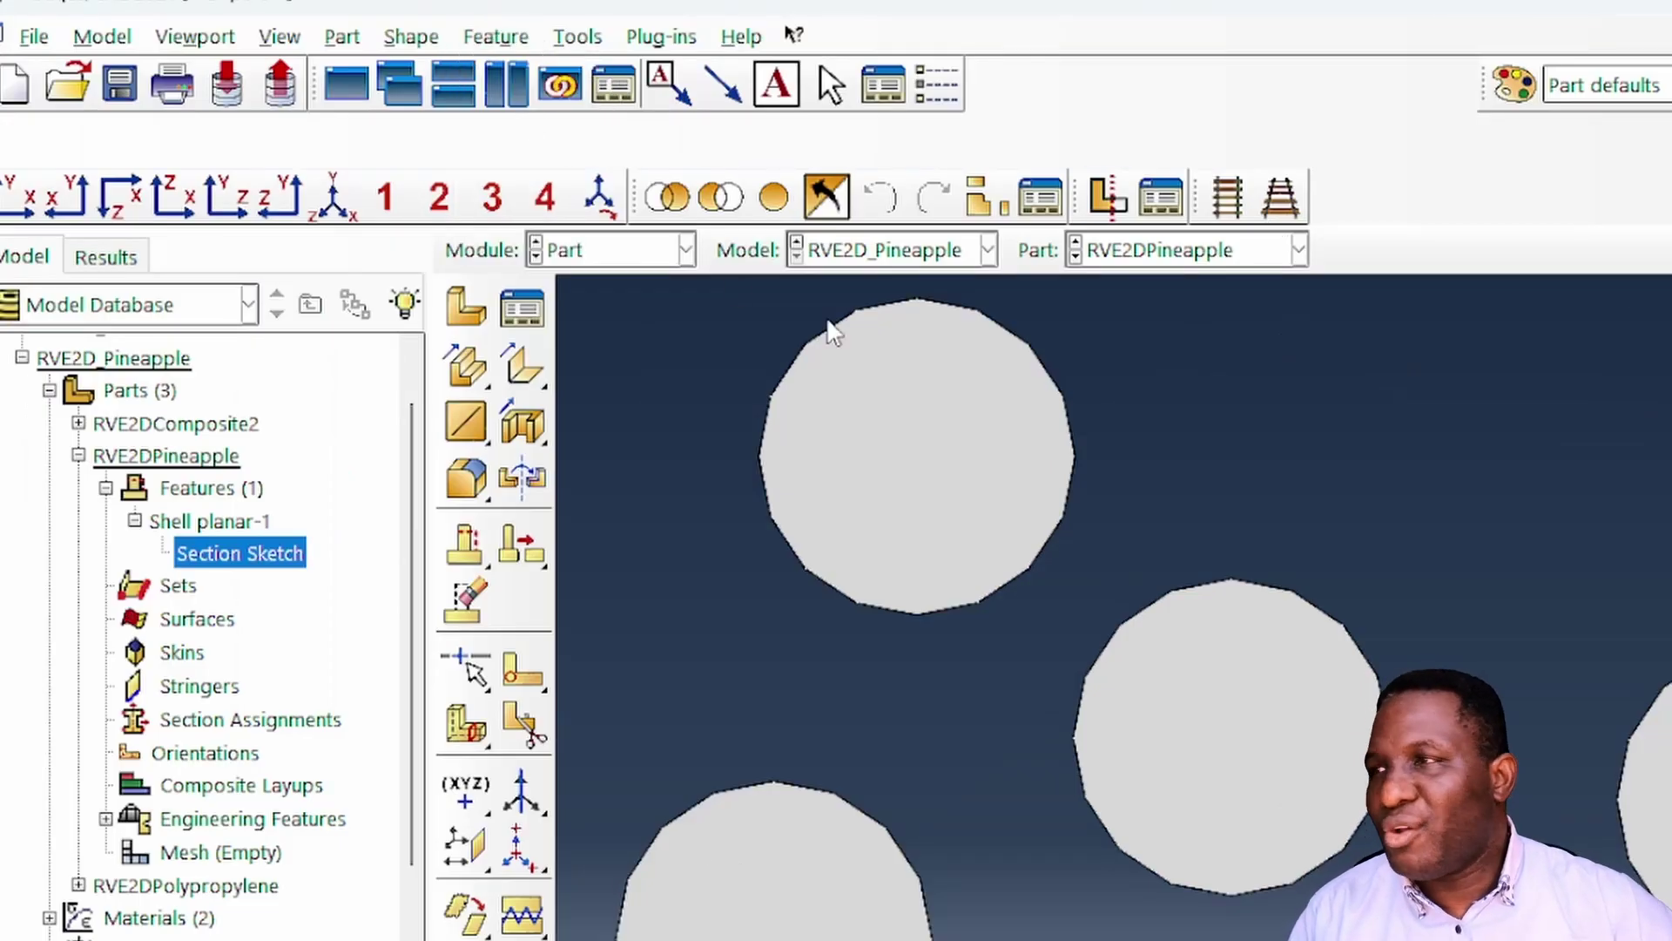
- Rename the empty model Model-1 as HybridComposite
left_click(22, 357)
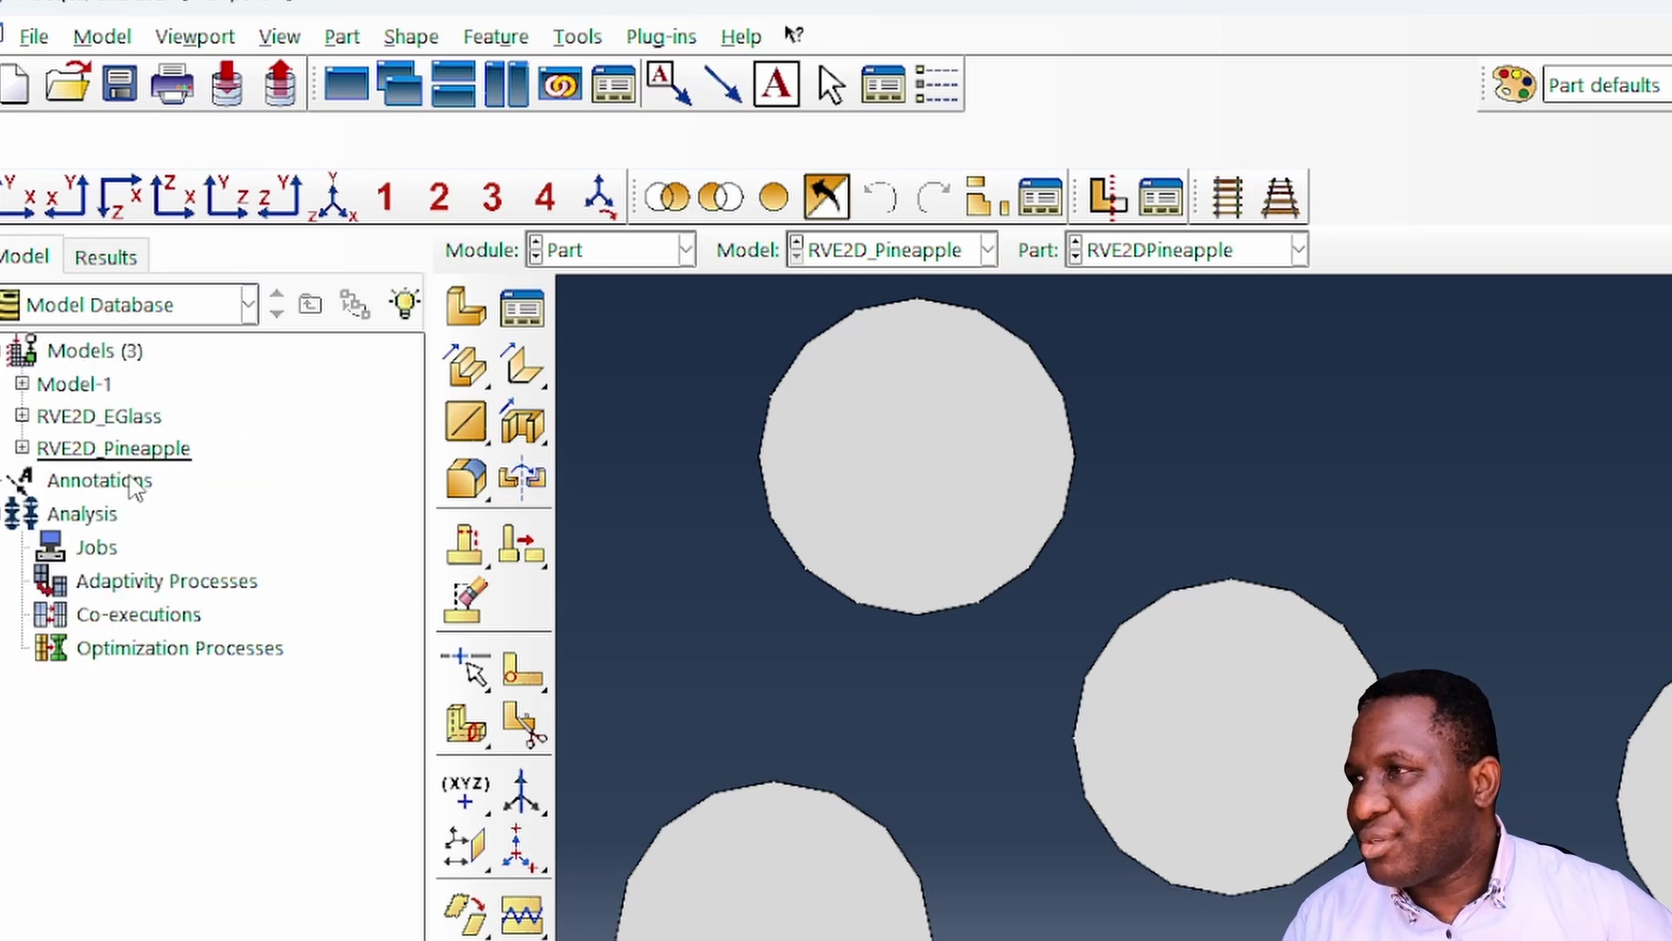
left_click(76, 388)
right_click(77, 389)
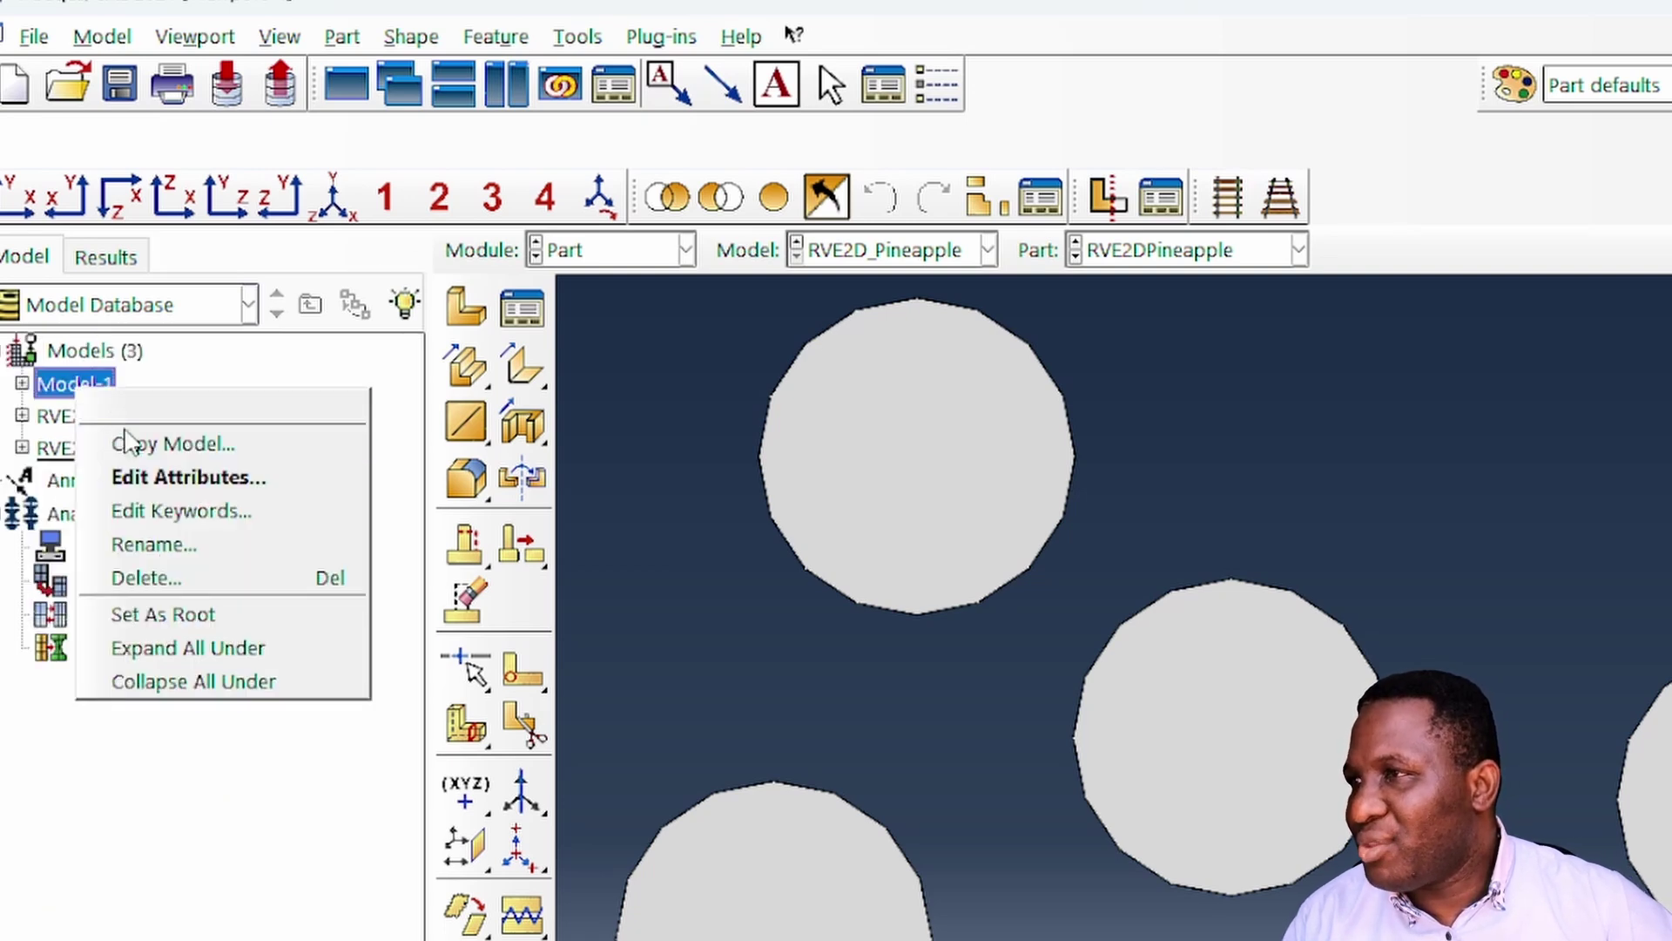
left_click(196, 549)
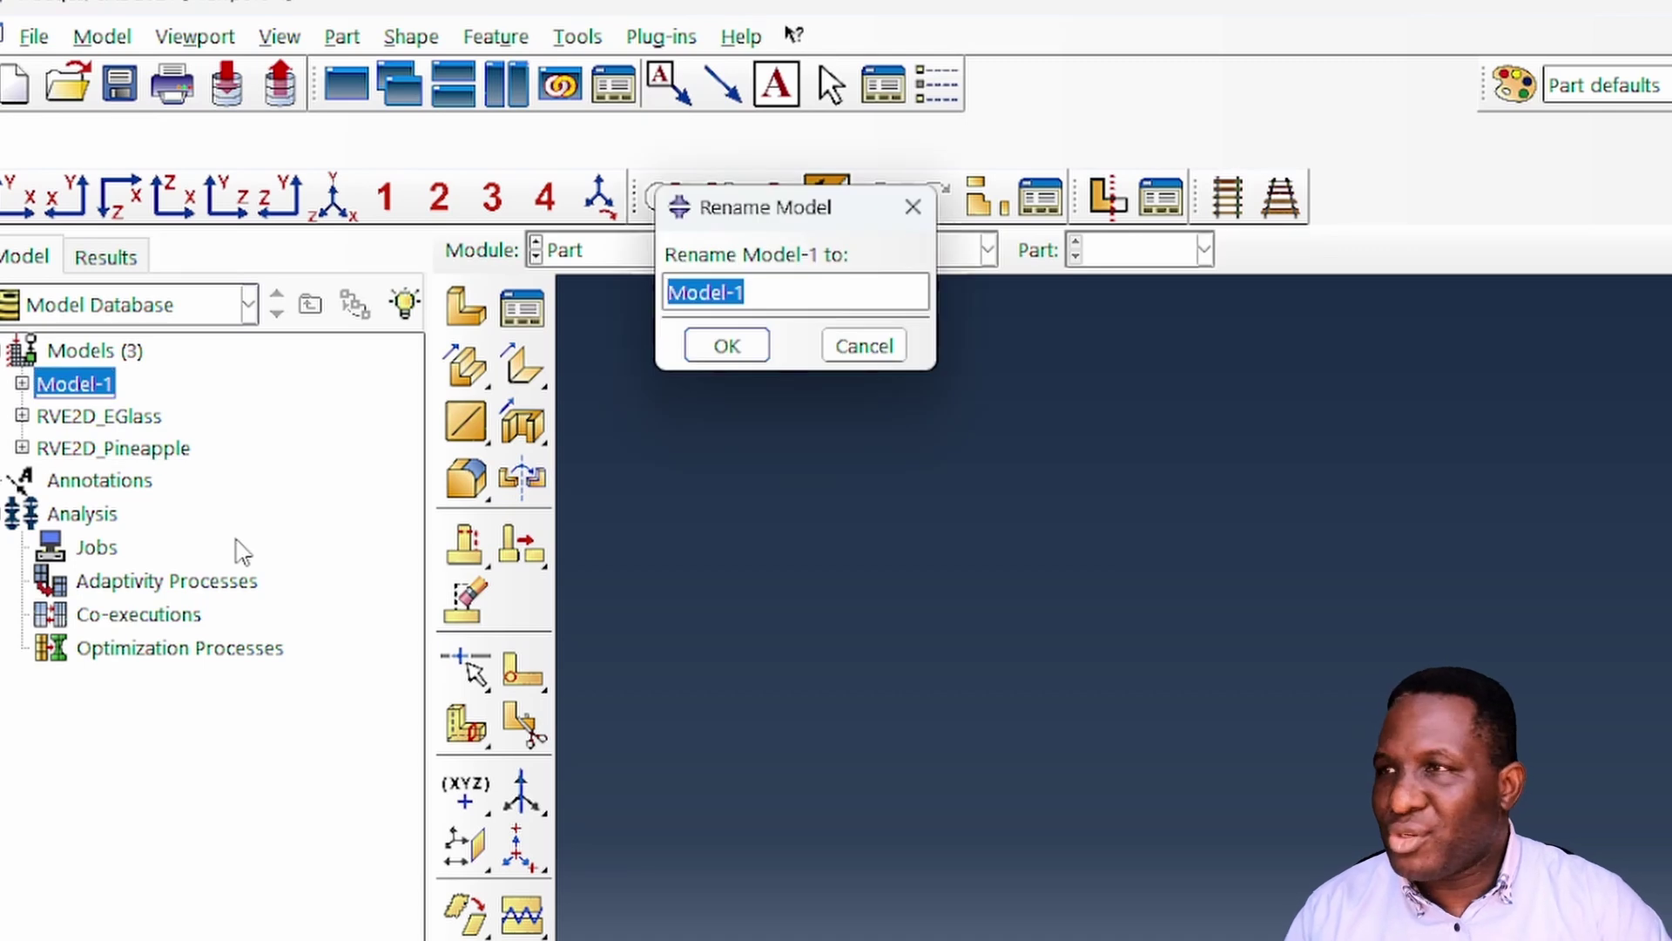
type("HybridComposite")
key("Return")
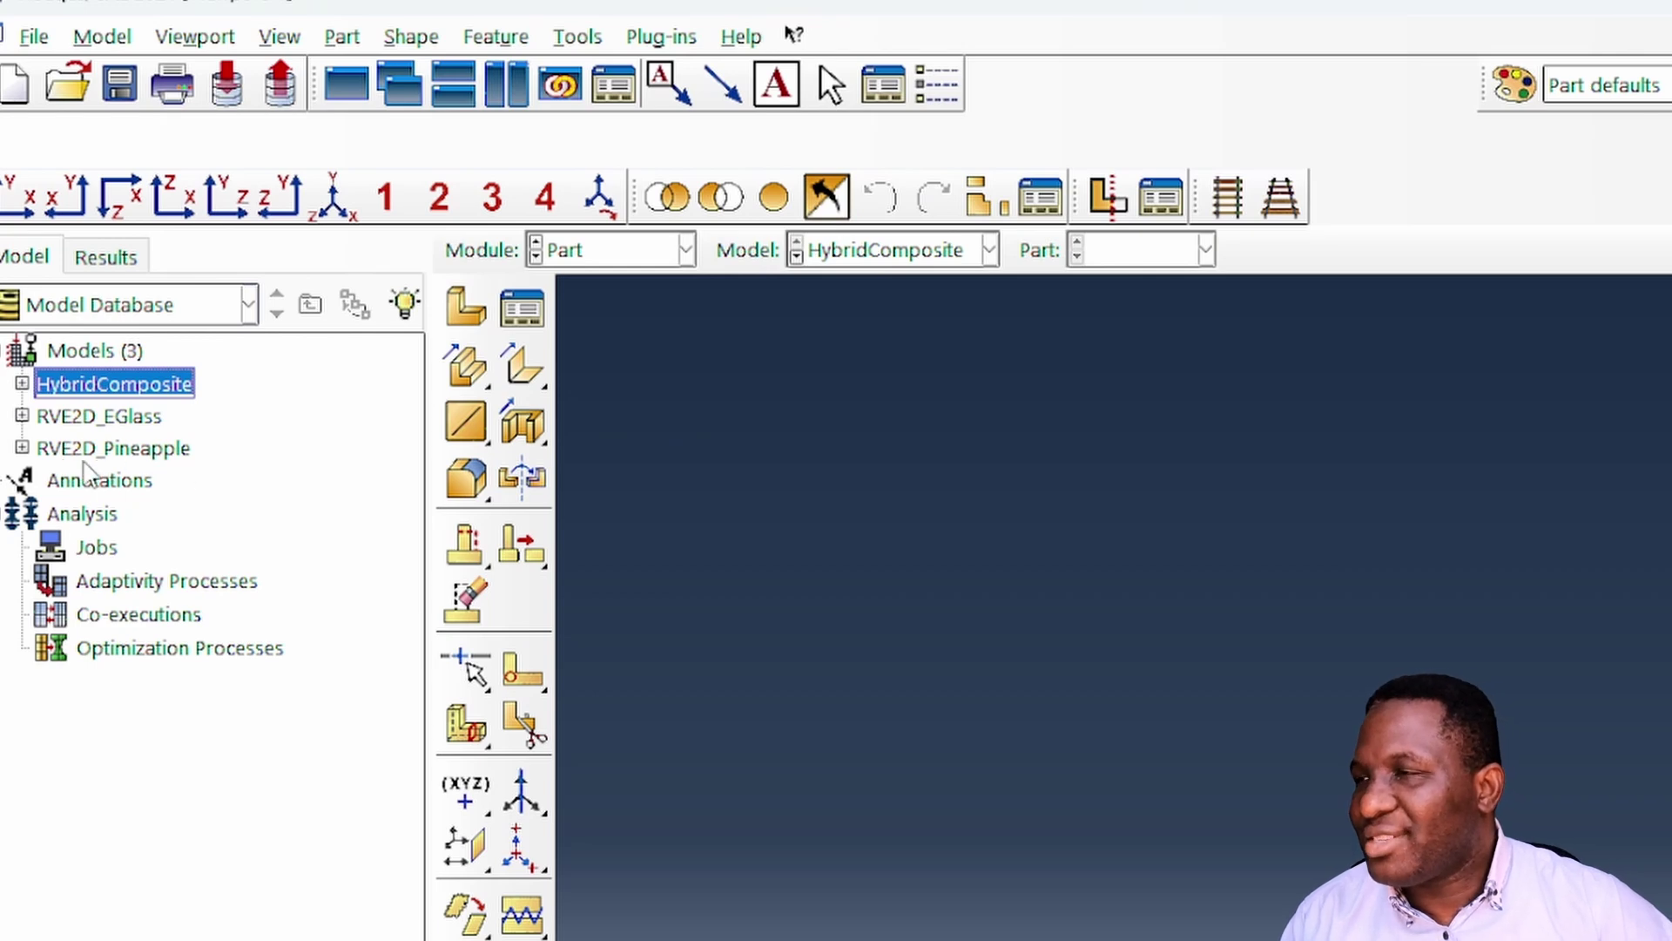
double_click(104, 394)
left_click(1090, 330)
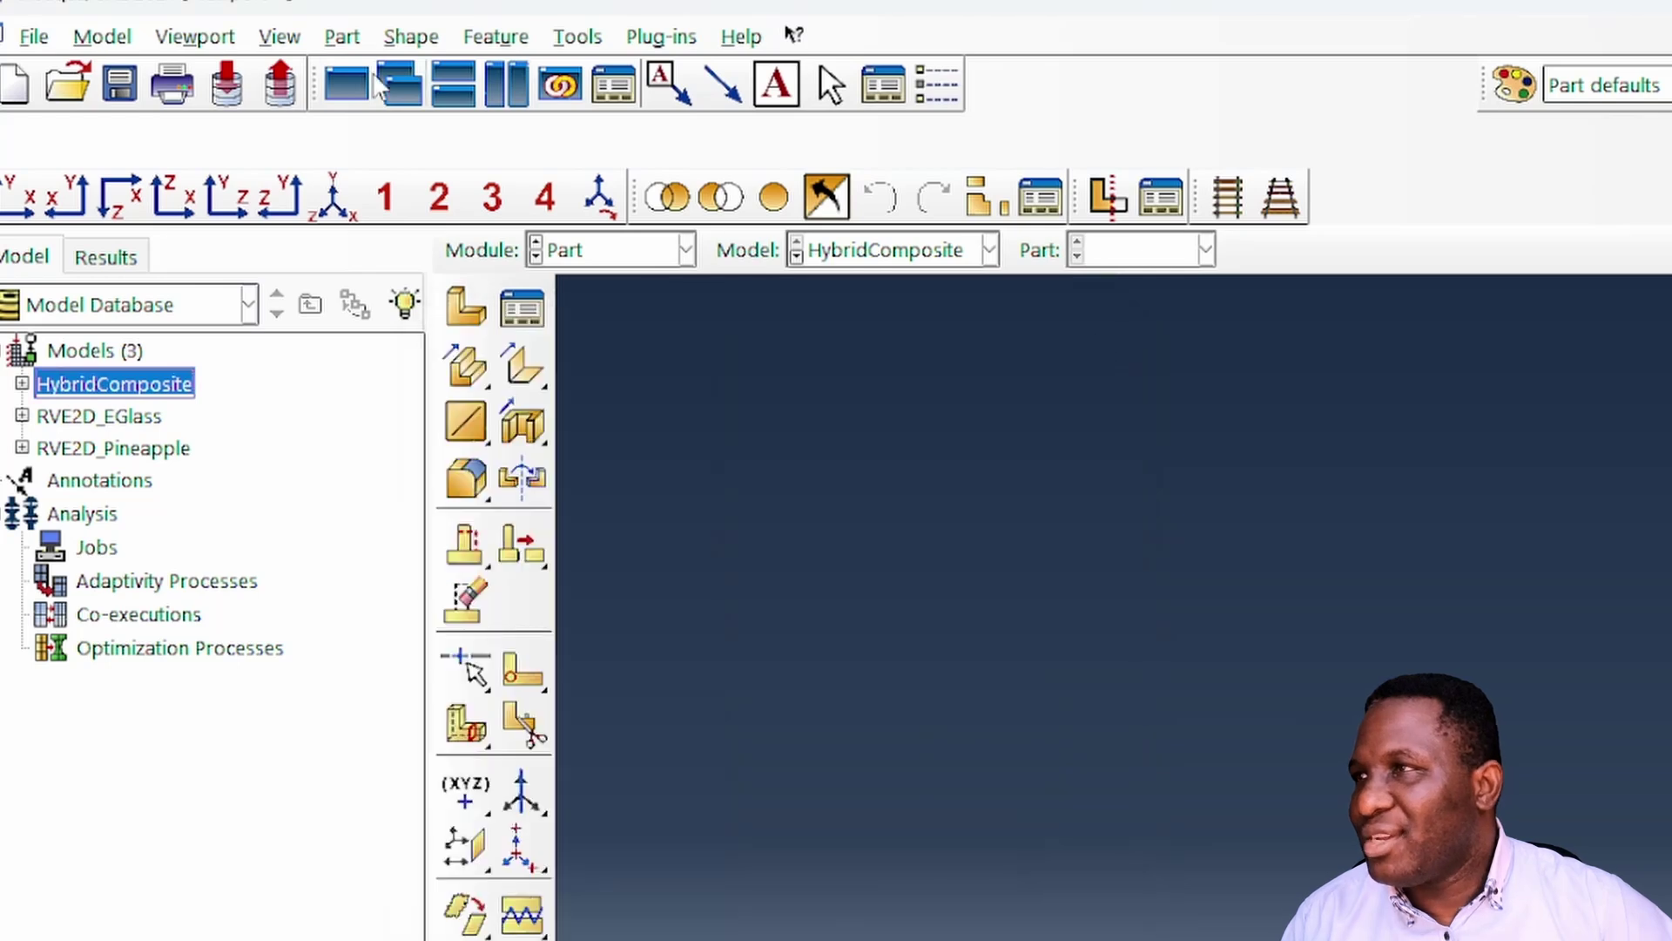
- Copy the sketch Sketch_EGlass from the RVE2D_EGlass model to the HybridComposite model
left_click(109, 44)
left_click(163, 173)
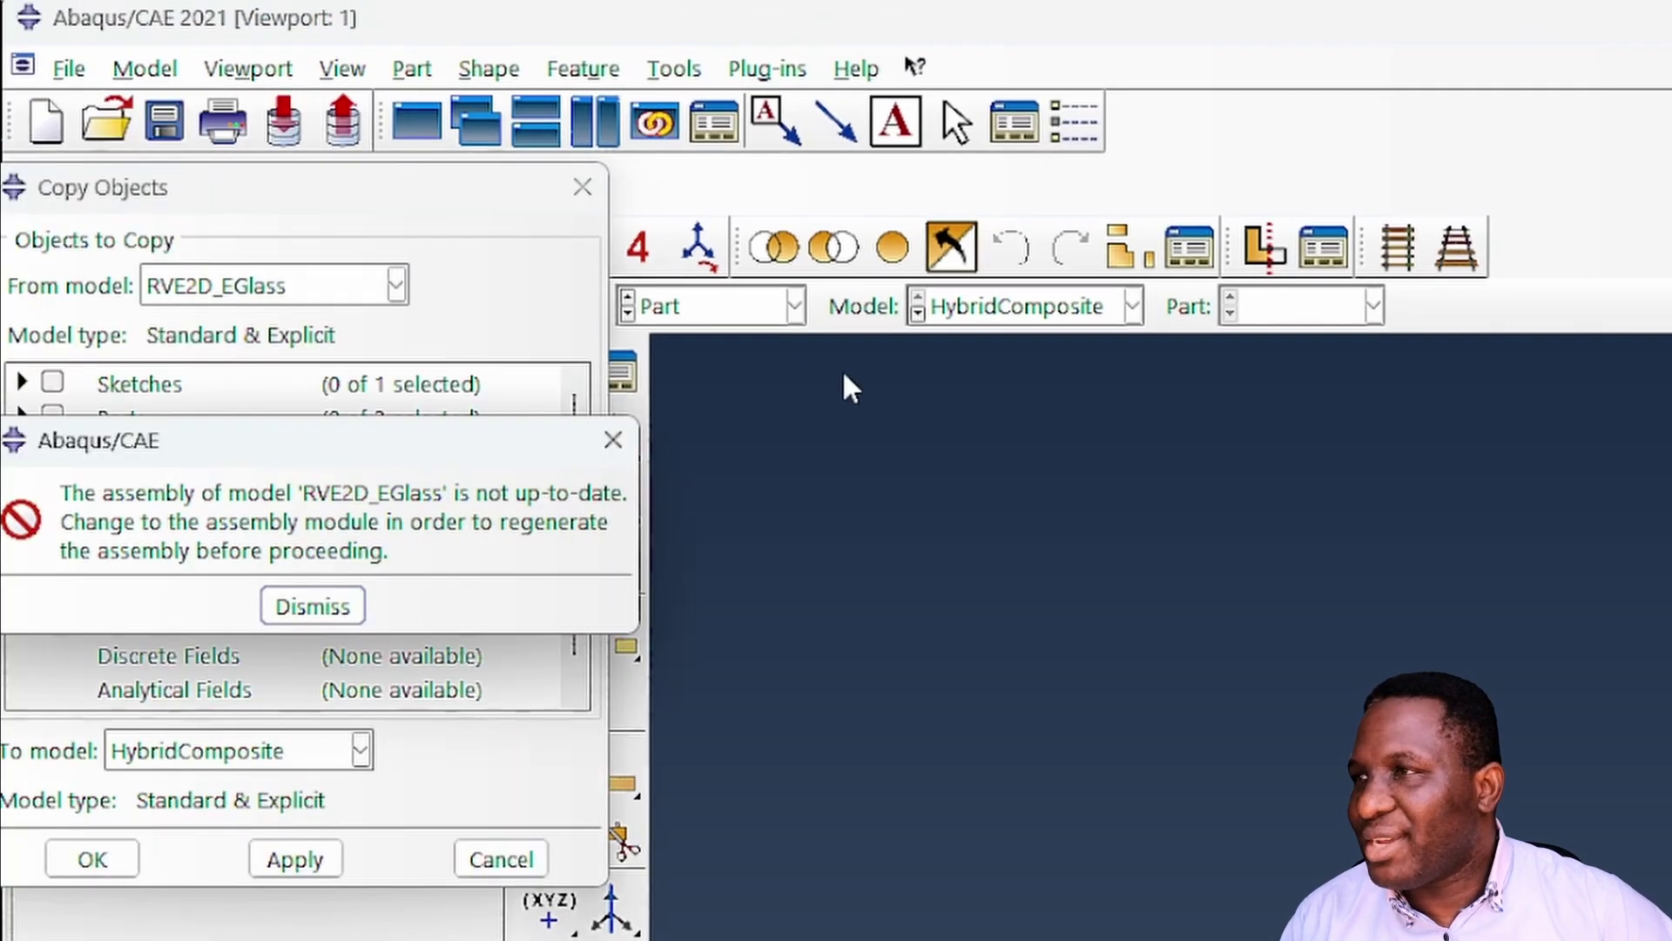
left_click(333, 607)
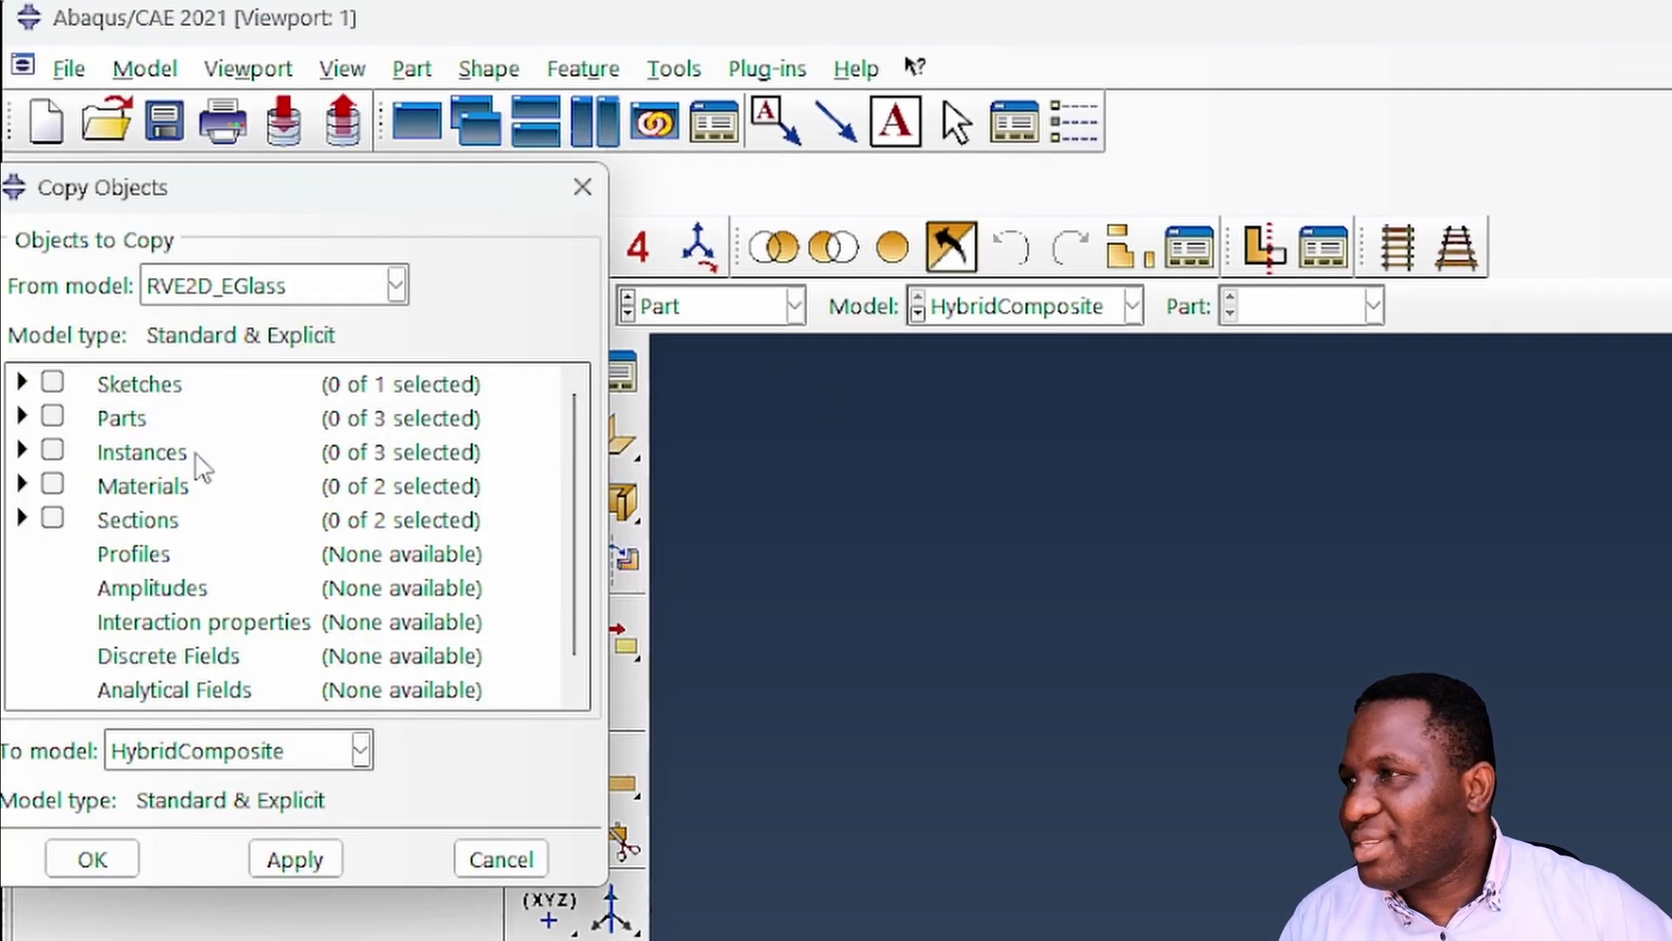
left_click(22, 382)
left_click(80, 416)
left_click(80, 415)
left_click(85, 418)
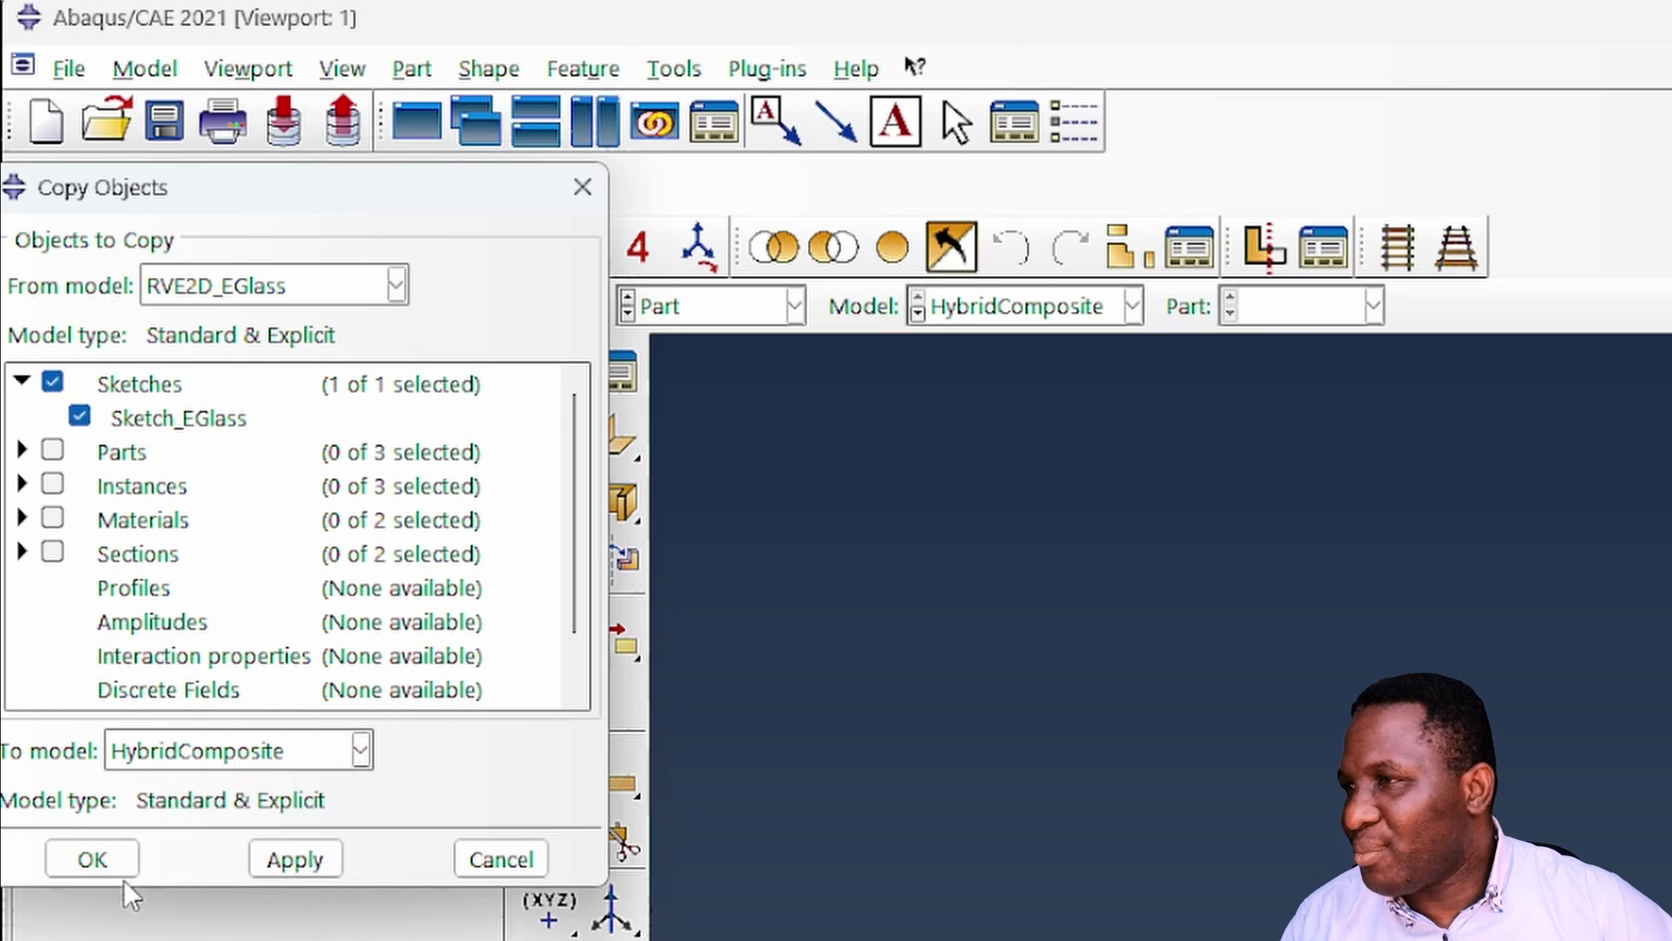
left_click(94, 860)
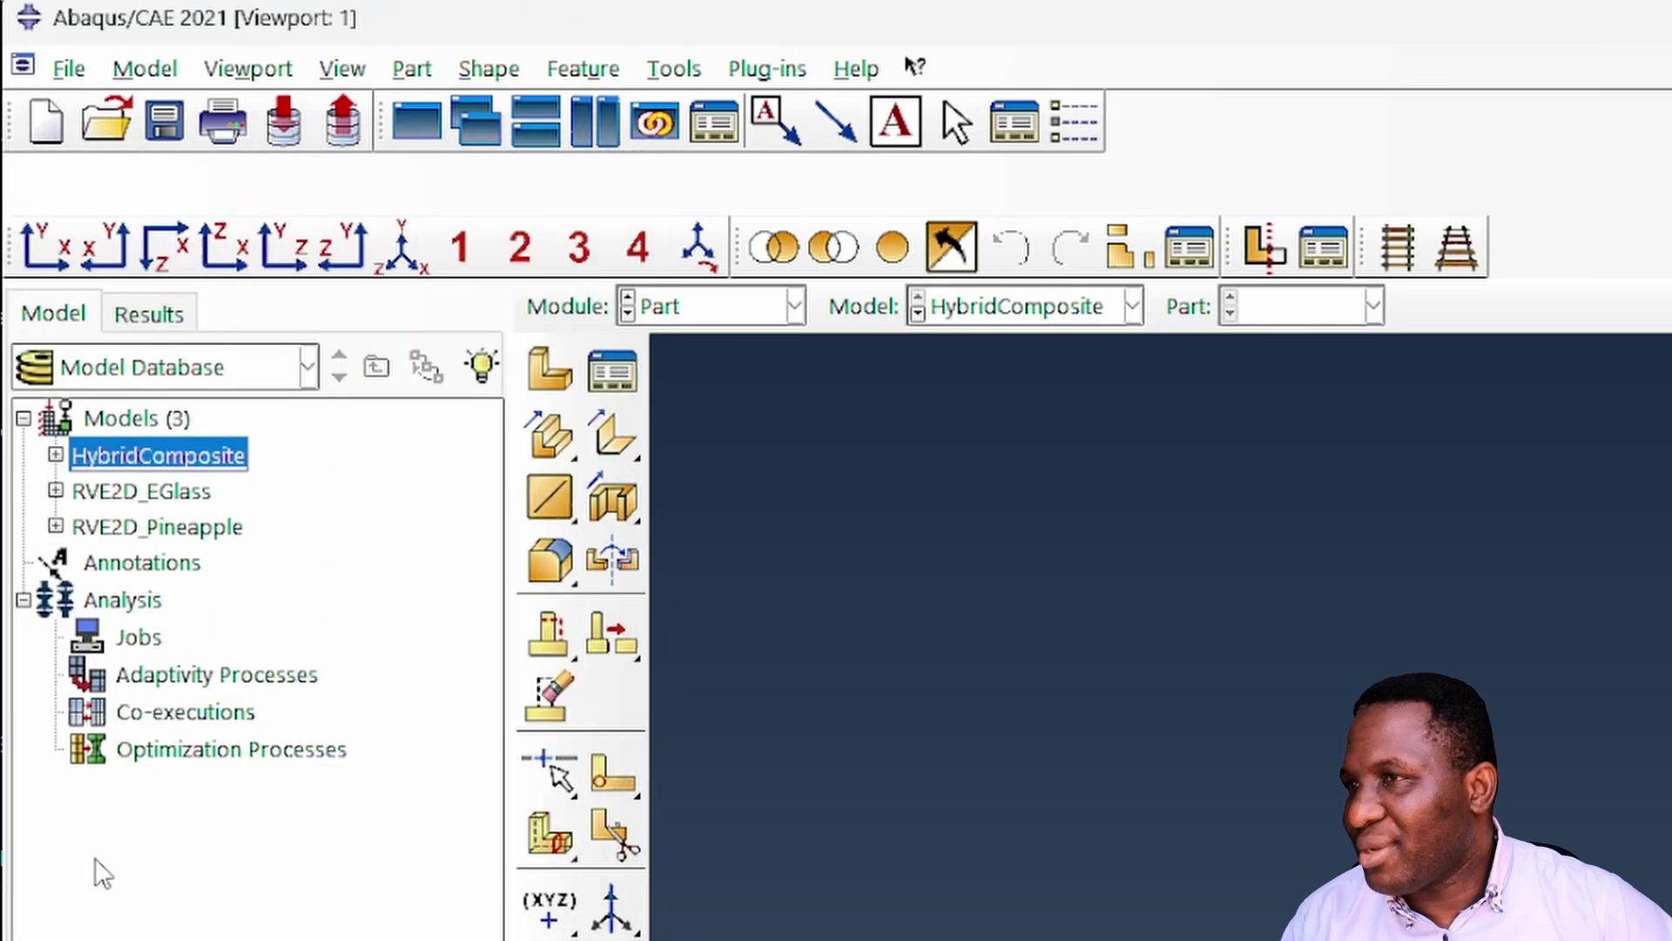
- Copy the sketch Sketch_Pineapple from the RVE2D_Pineapple model to the HybridComposite model
left_click(145, 70)
left_click(209, 226)
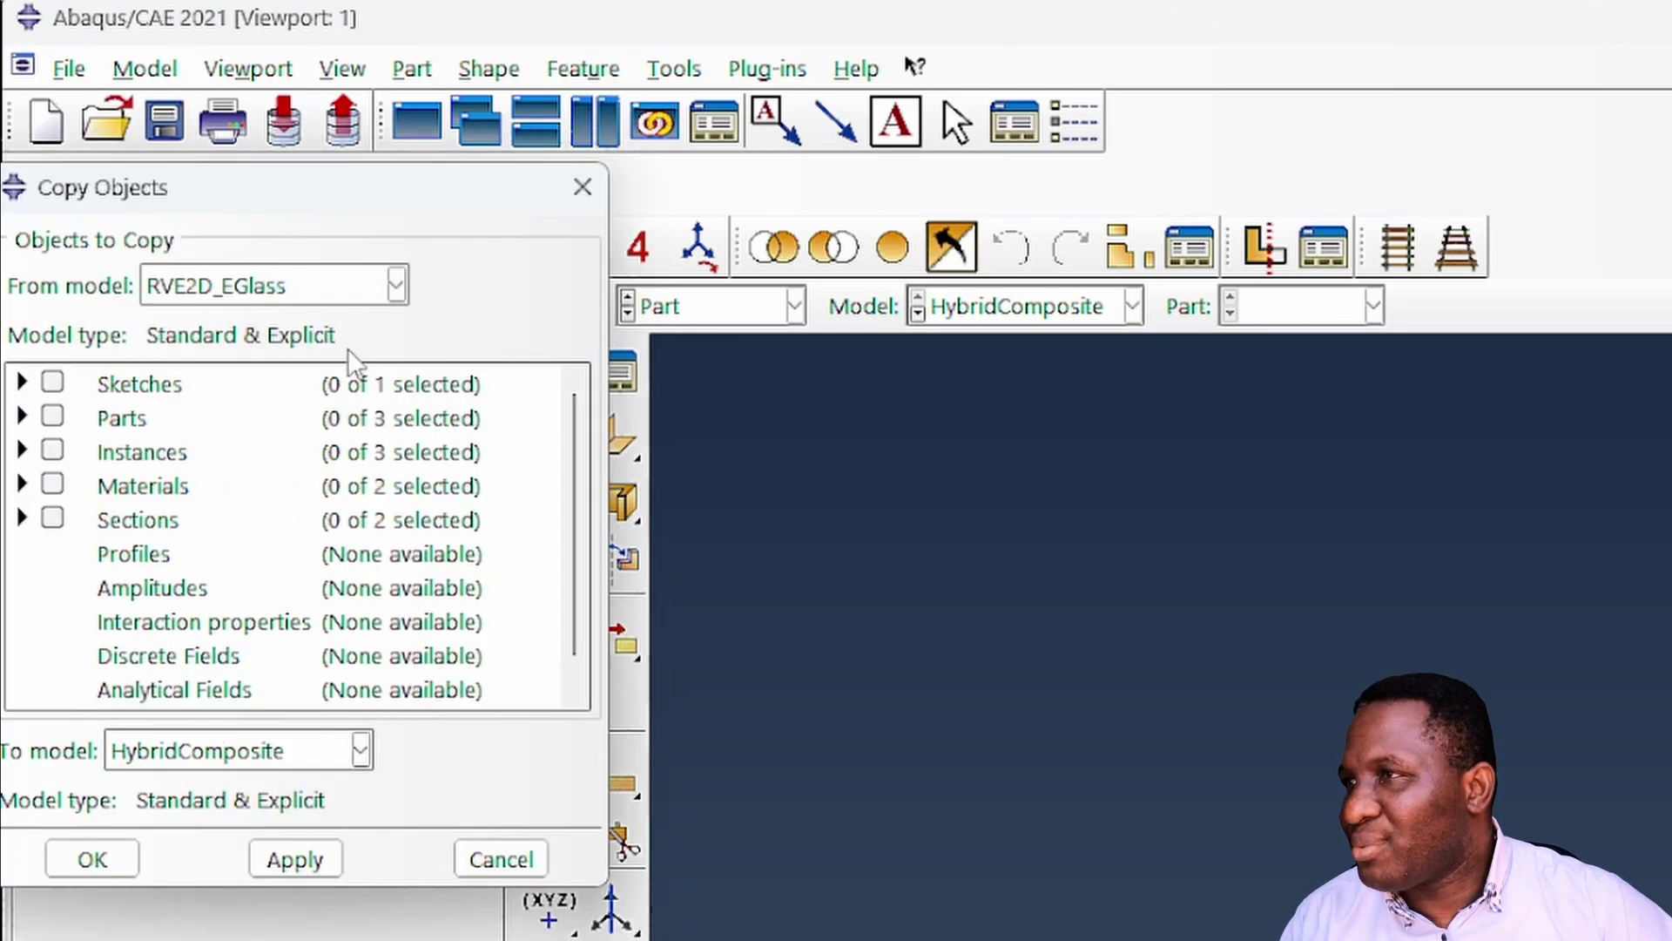
left_click(314, 290)
left_click(313, 398)
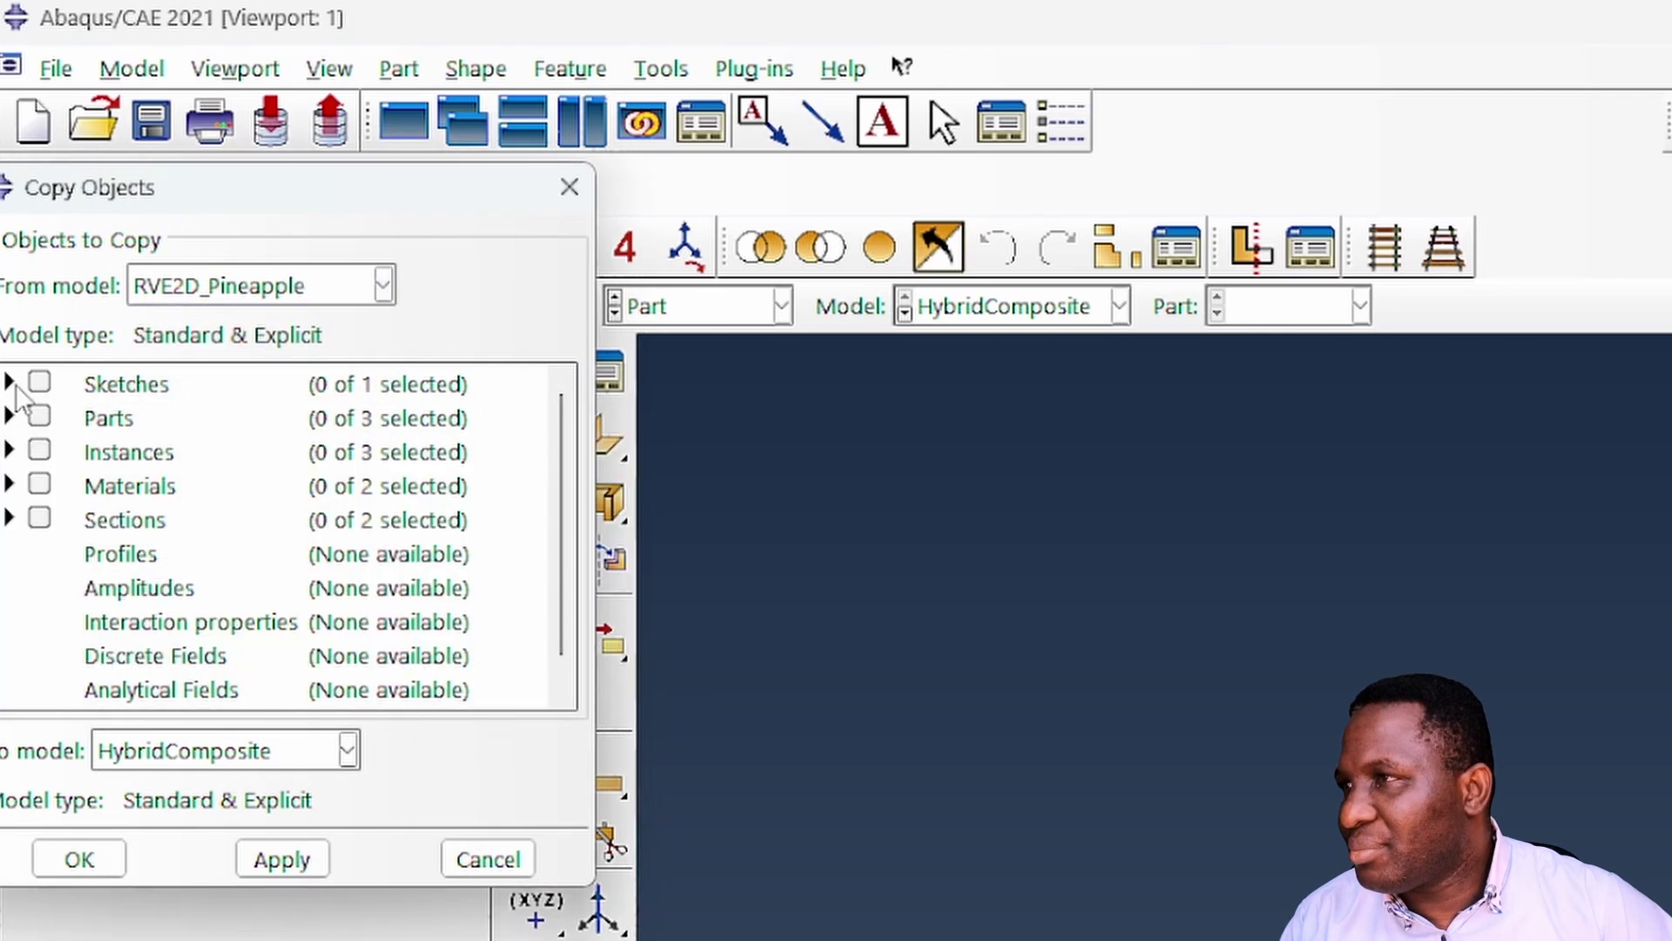
left_click(22, 382)
left_click(79, 415)
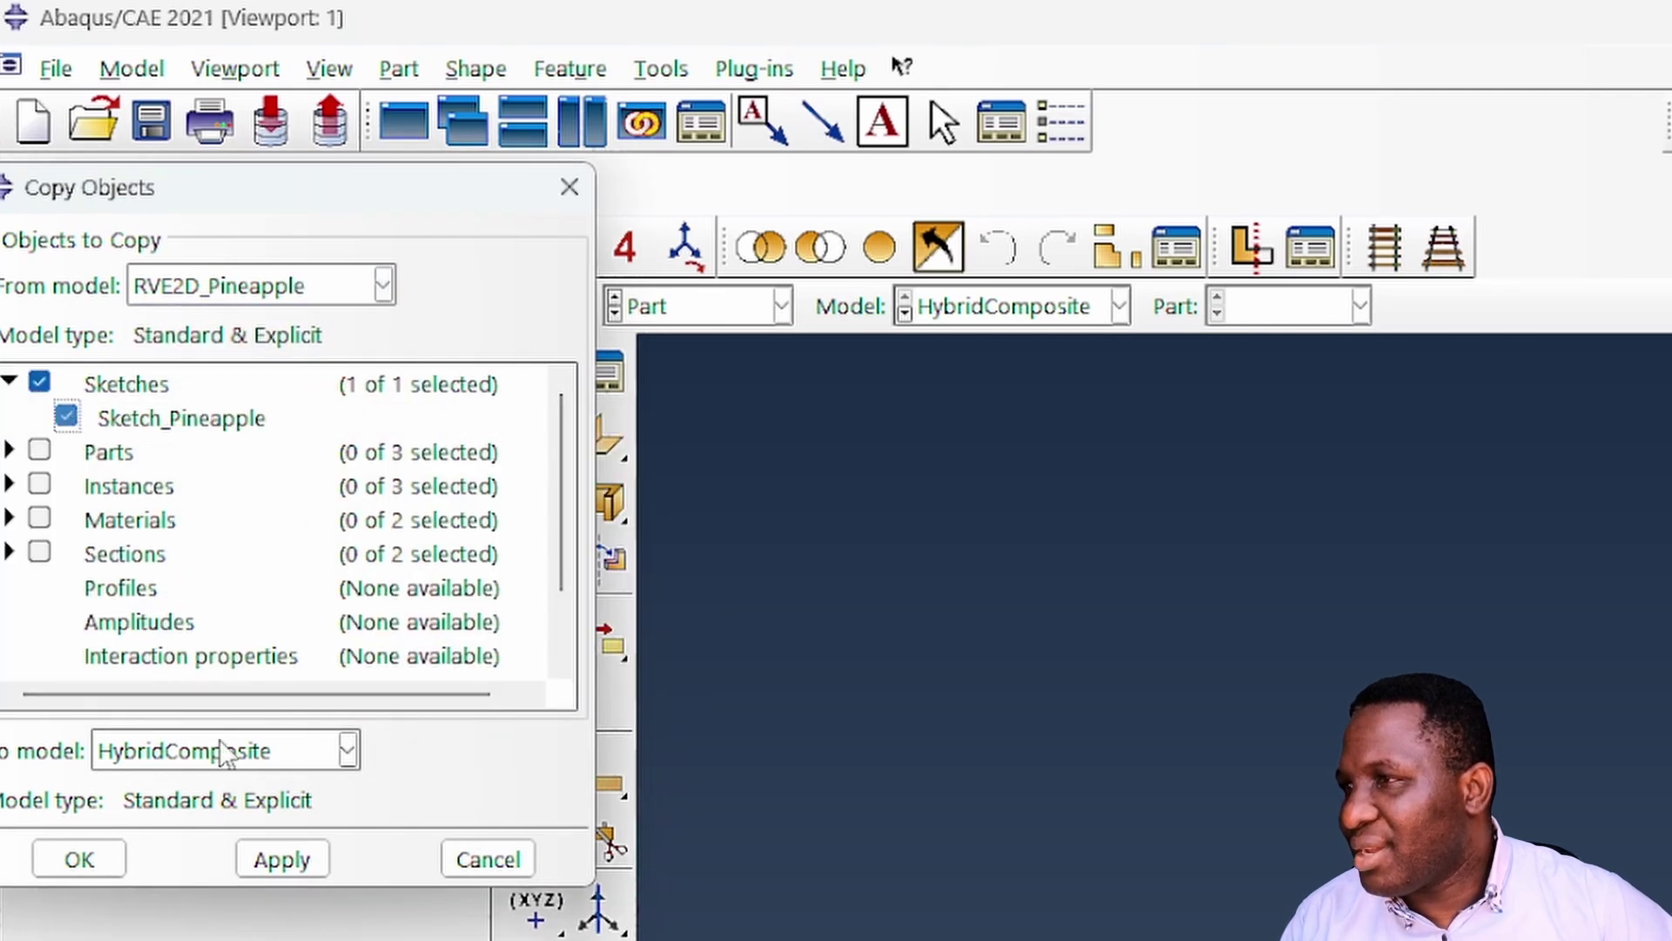
left_click(99, 866)
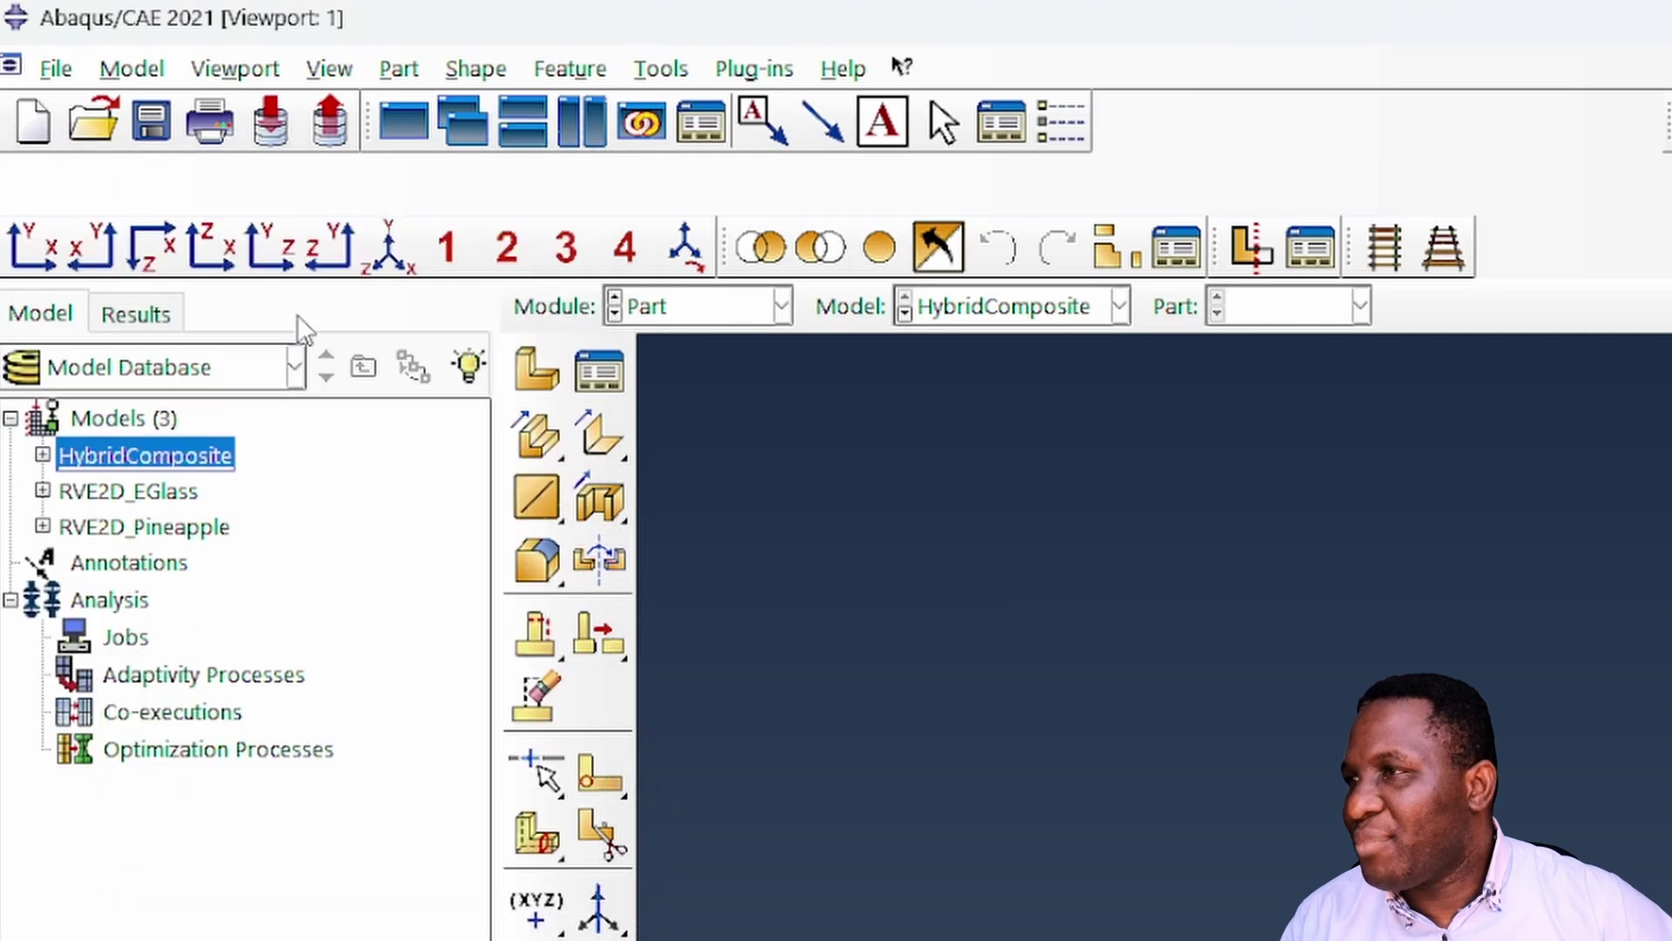
- Create a 3D deformable solid extrusion part named EGlassLayer in HybridComposite, with approximate size 200
double_click(158, 491)
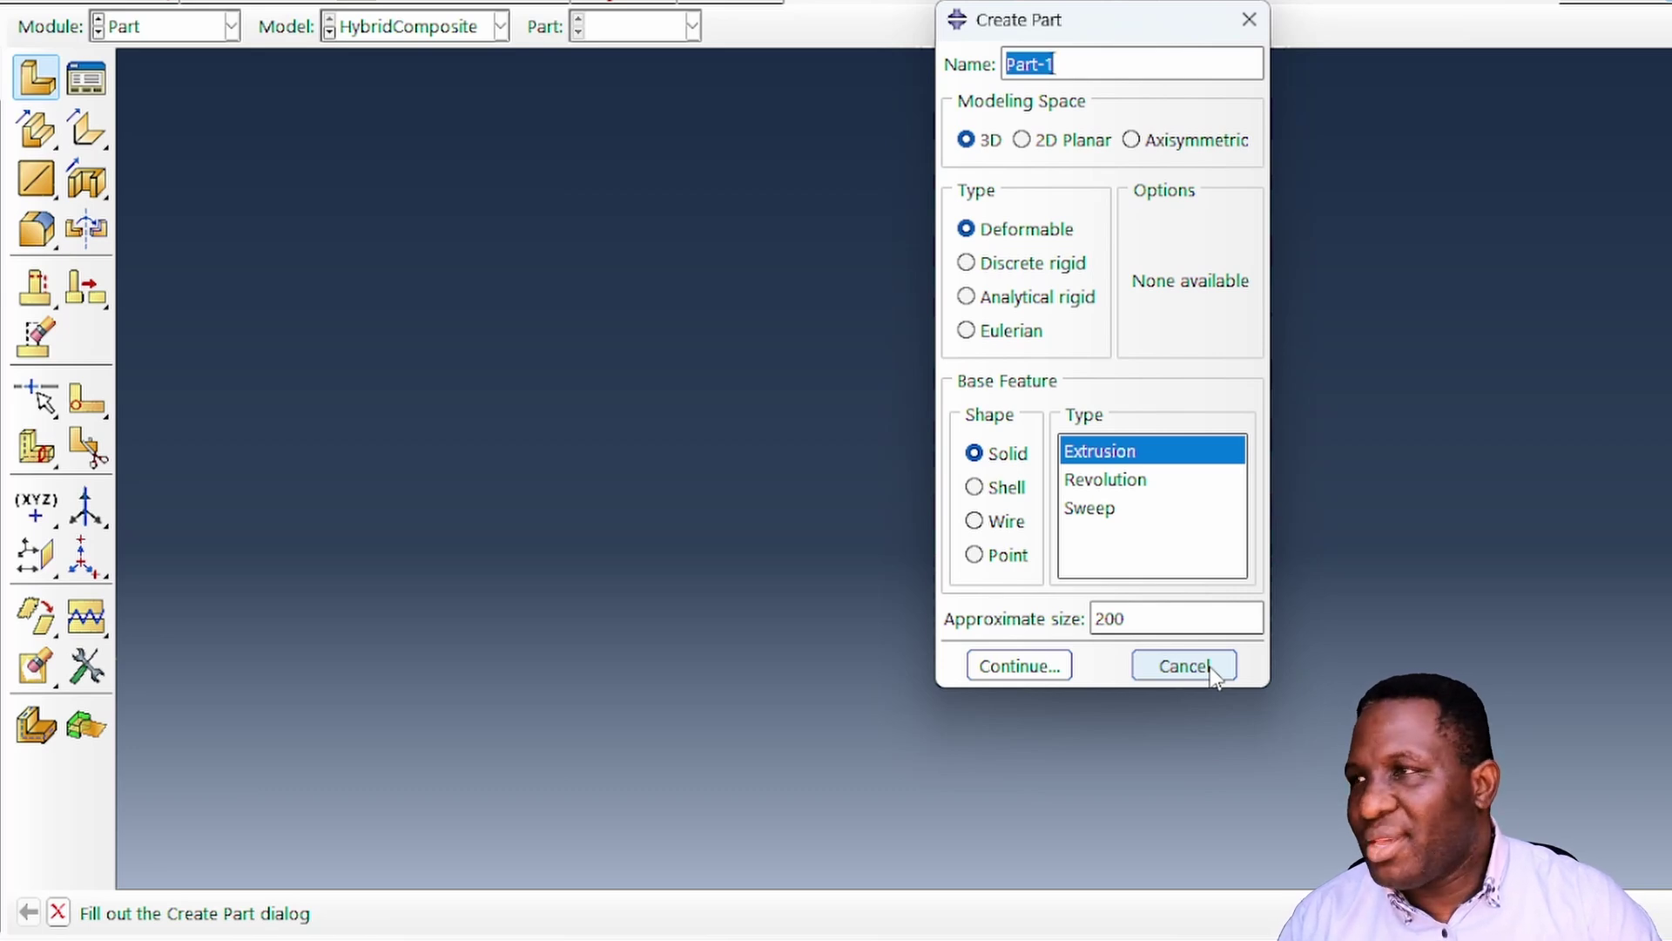
type("EGlas")
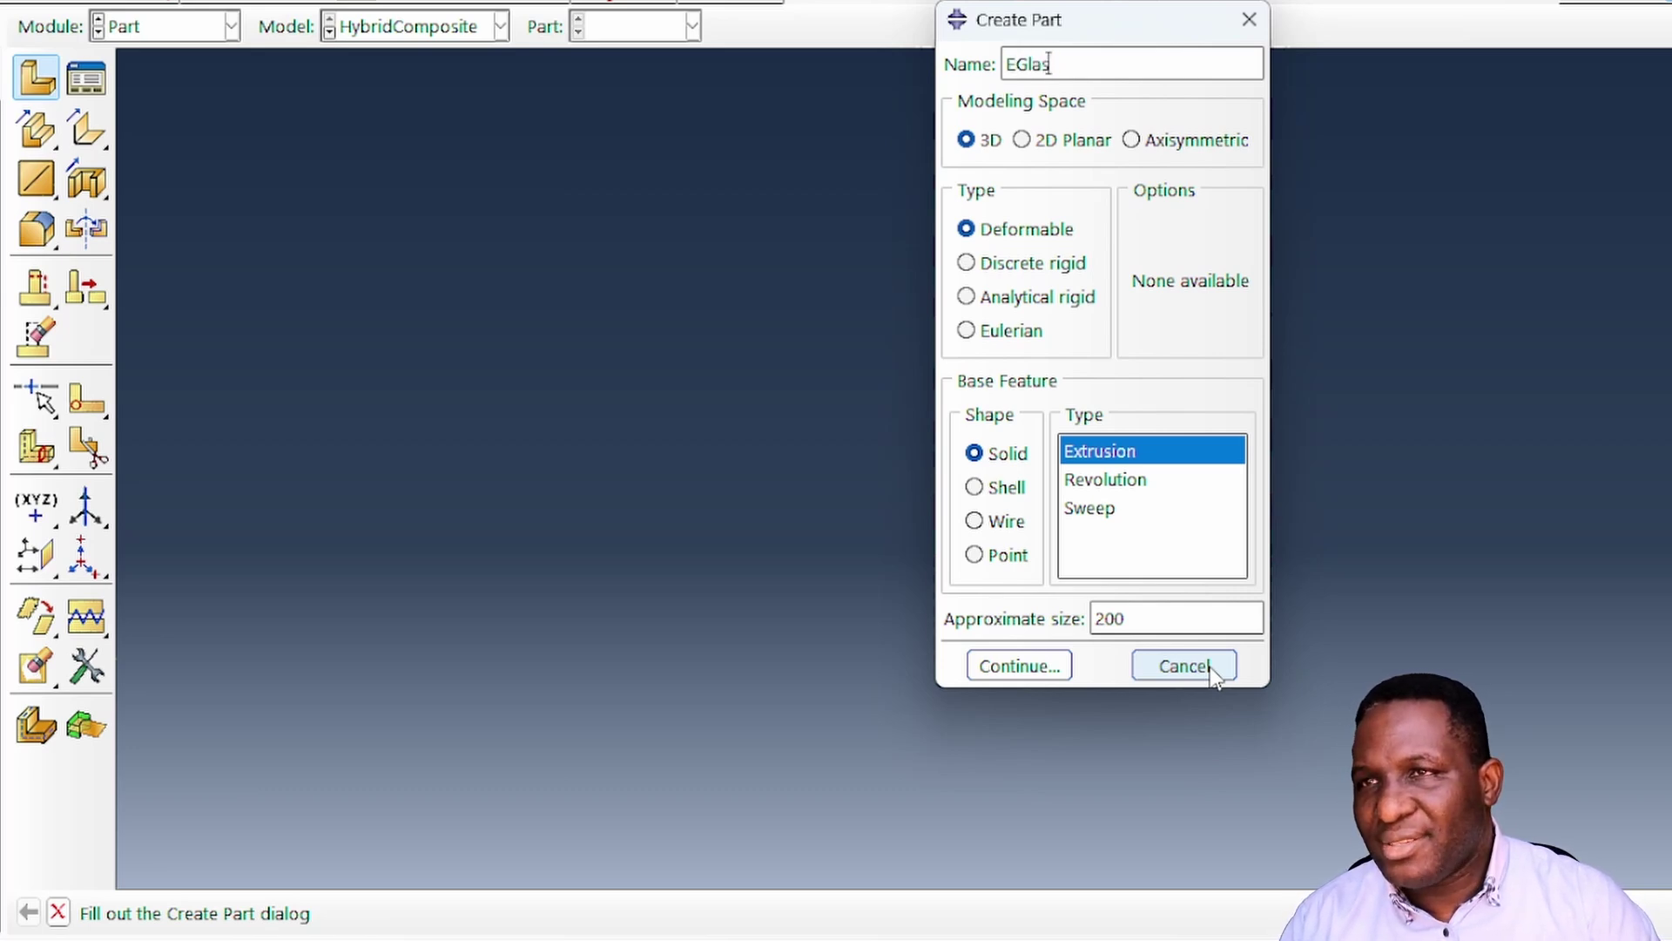
type("sLayer")
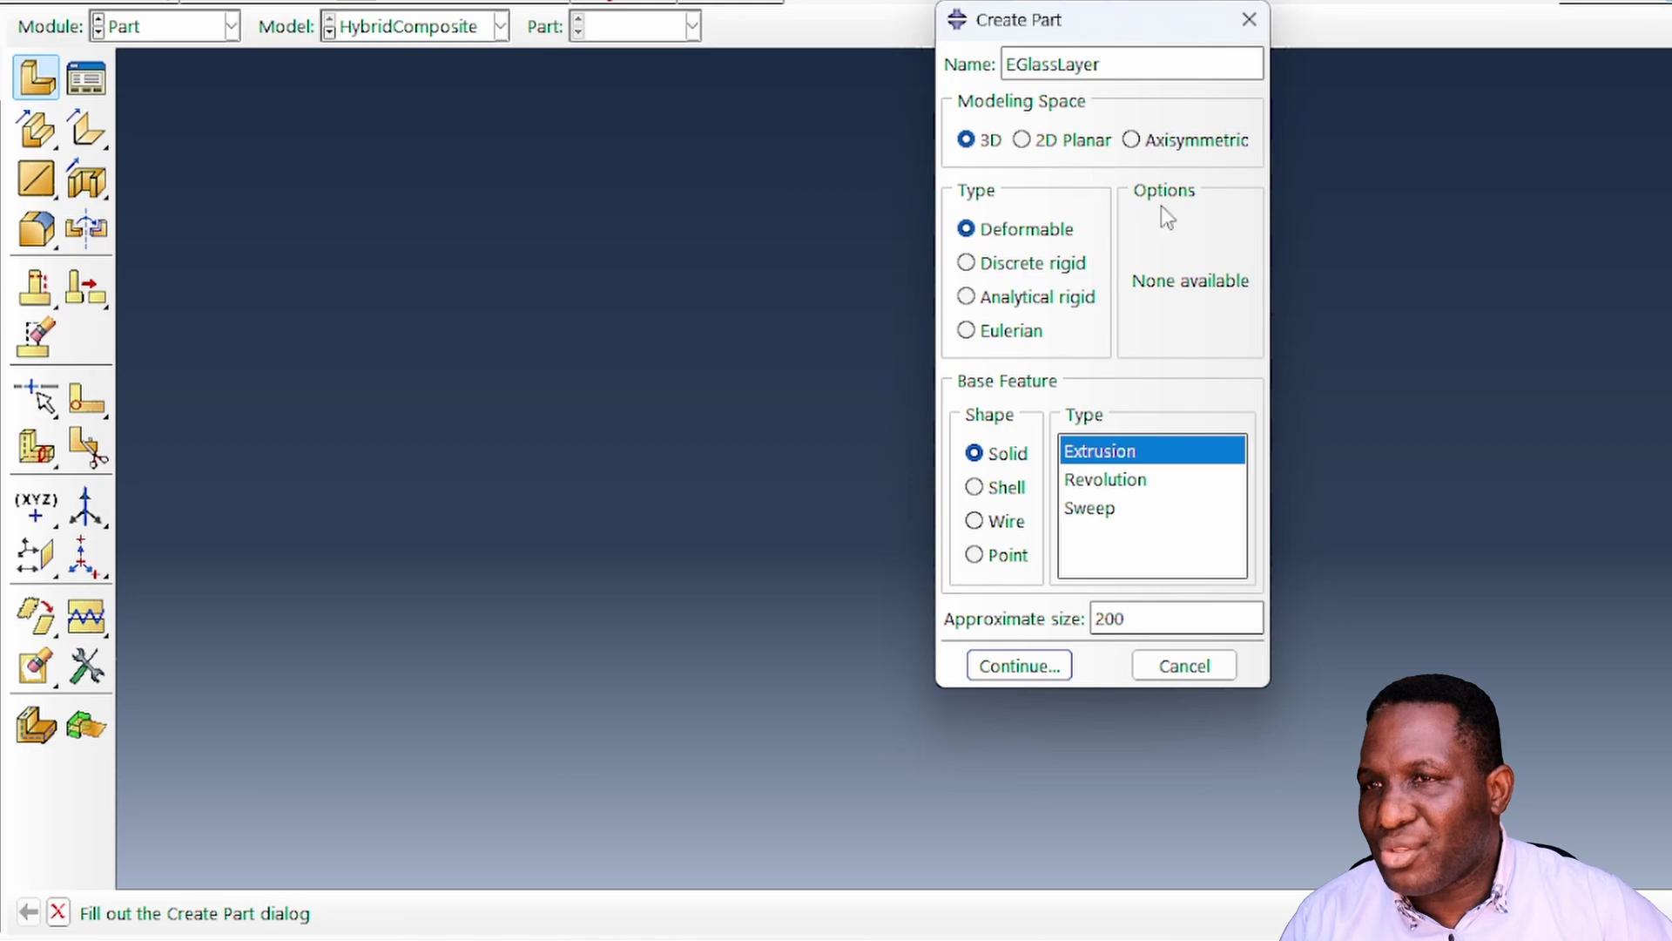
left_click(1063, 665)
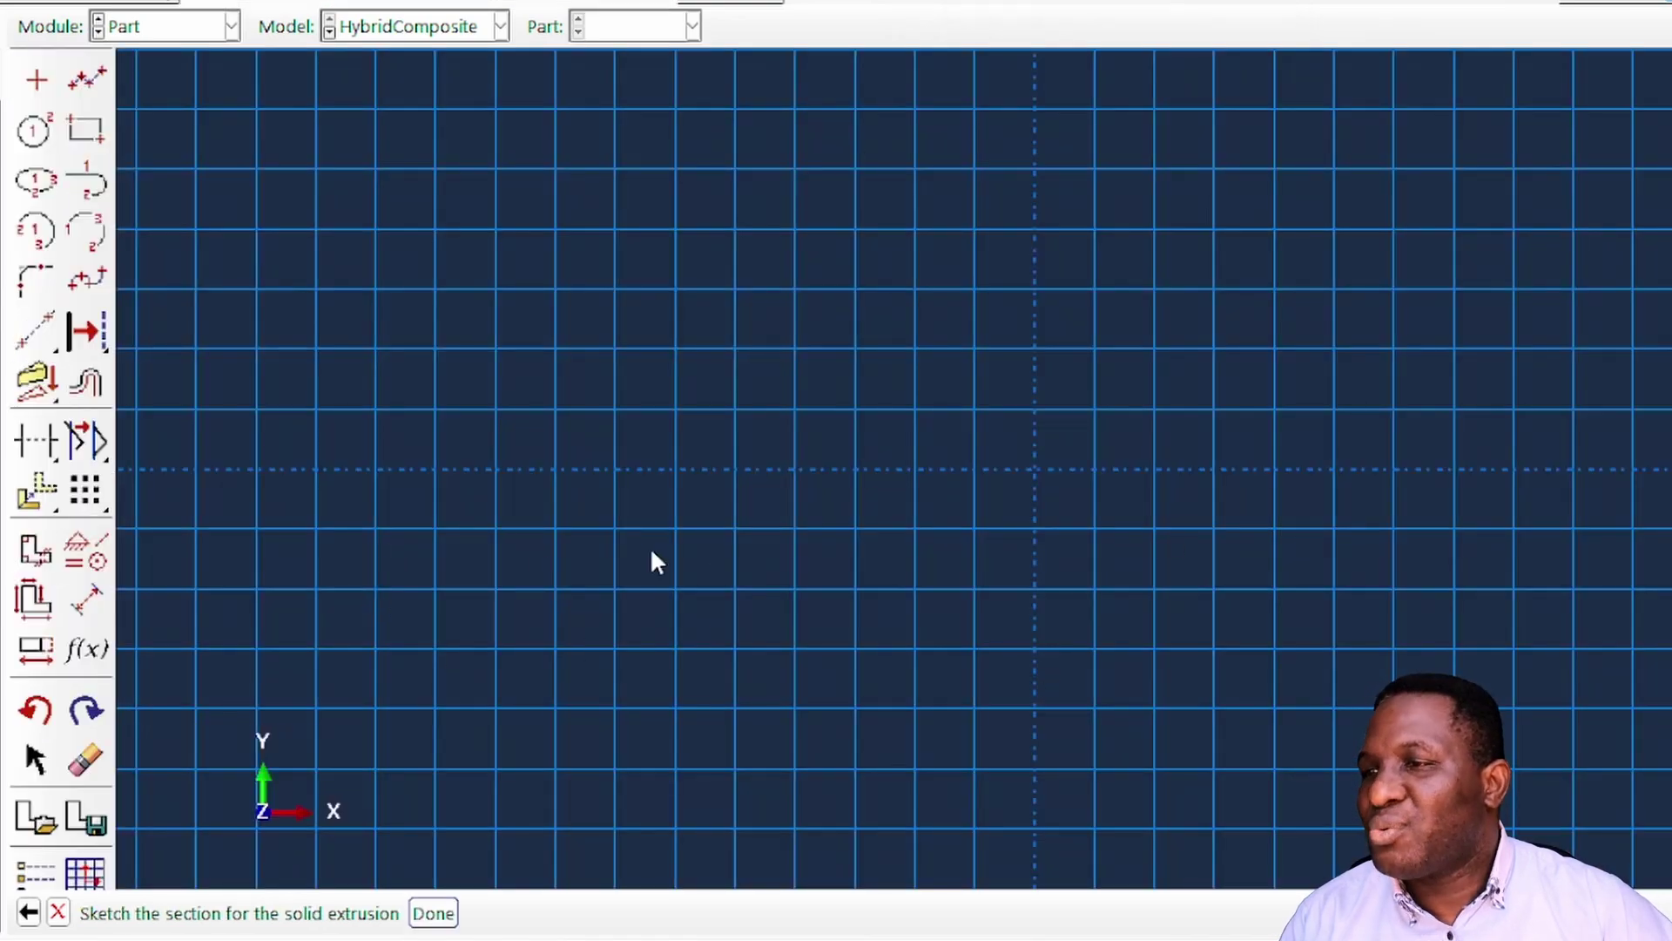
- Insert the saved sketch Sketch_EGlass into the EGlassLayer extrusion section
left_click(35, 819)
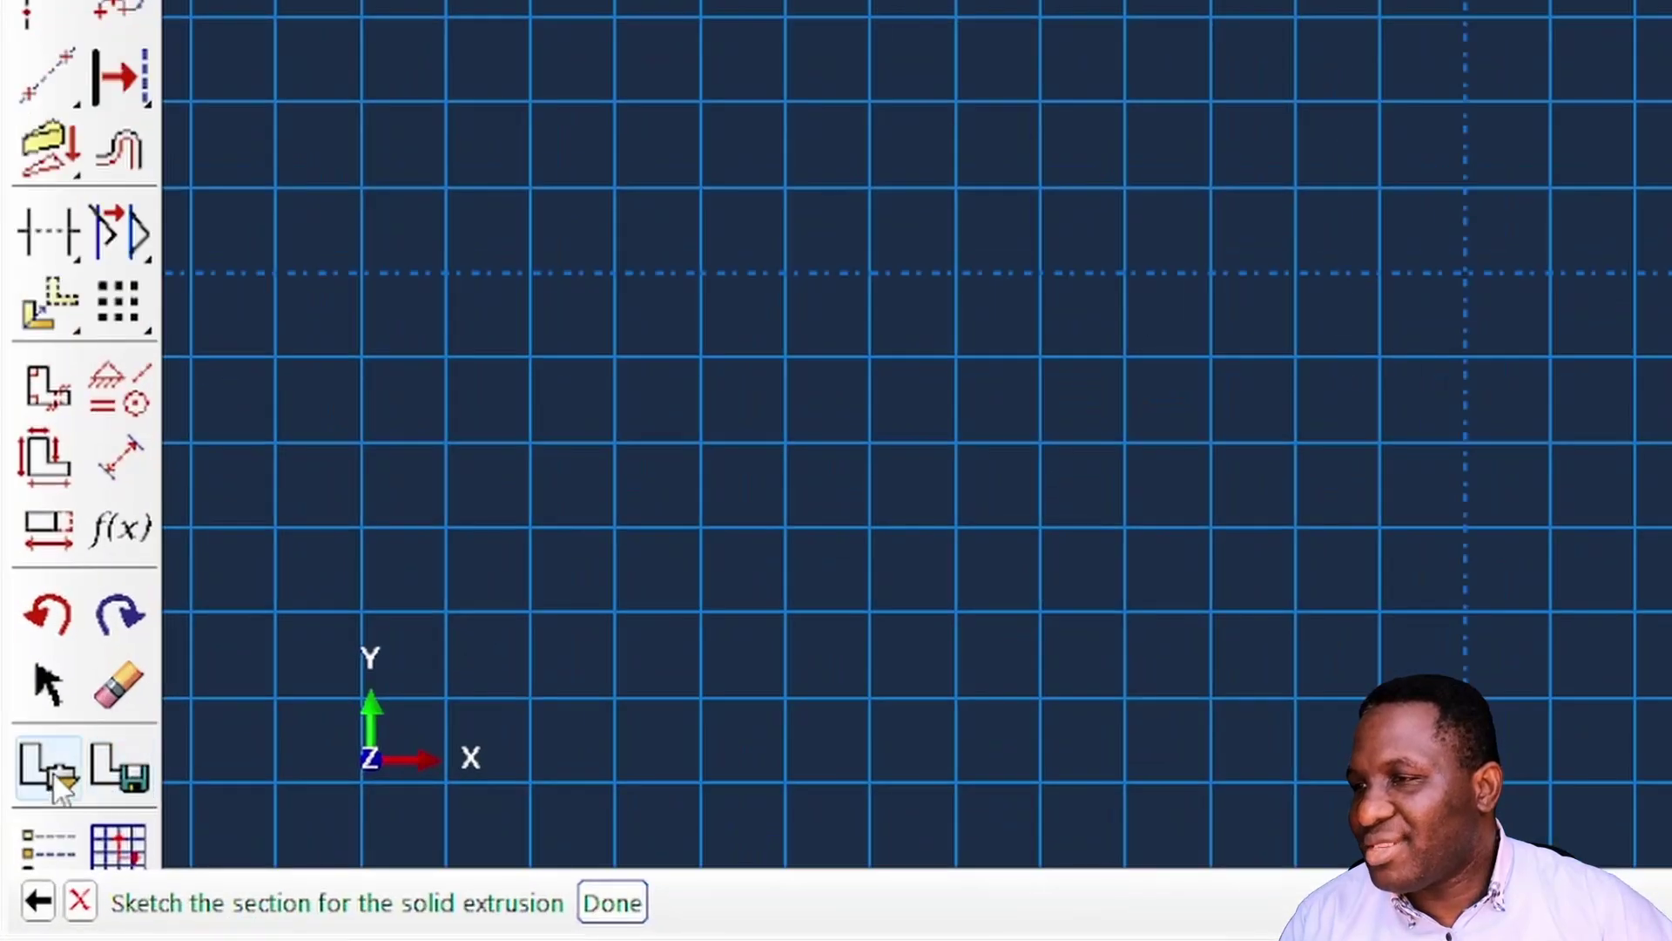
left_click(1536, 129)
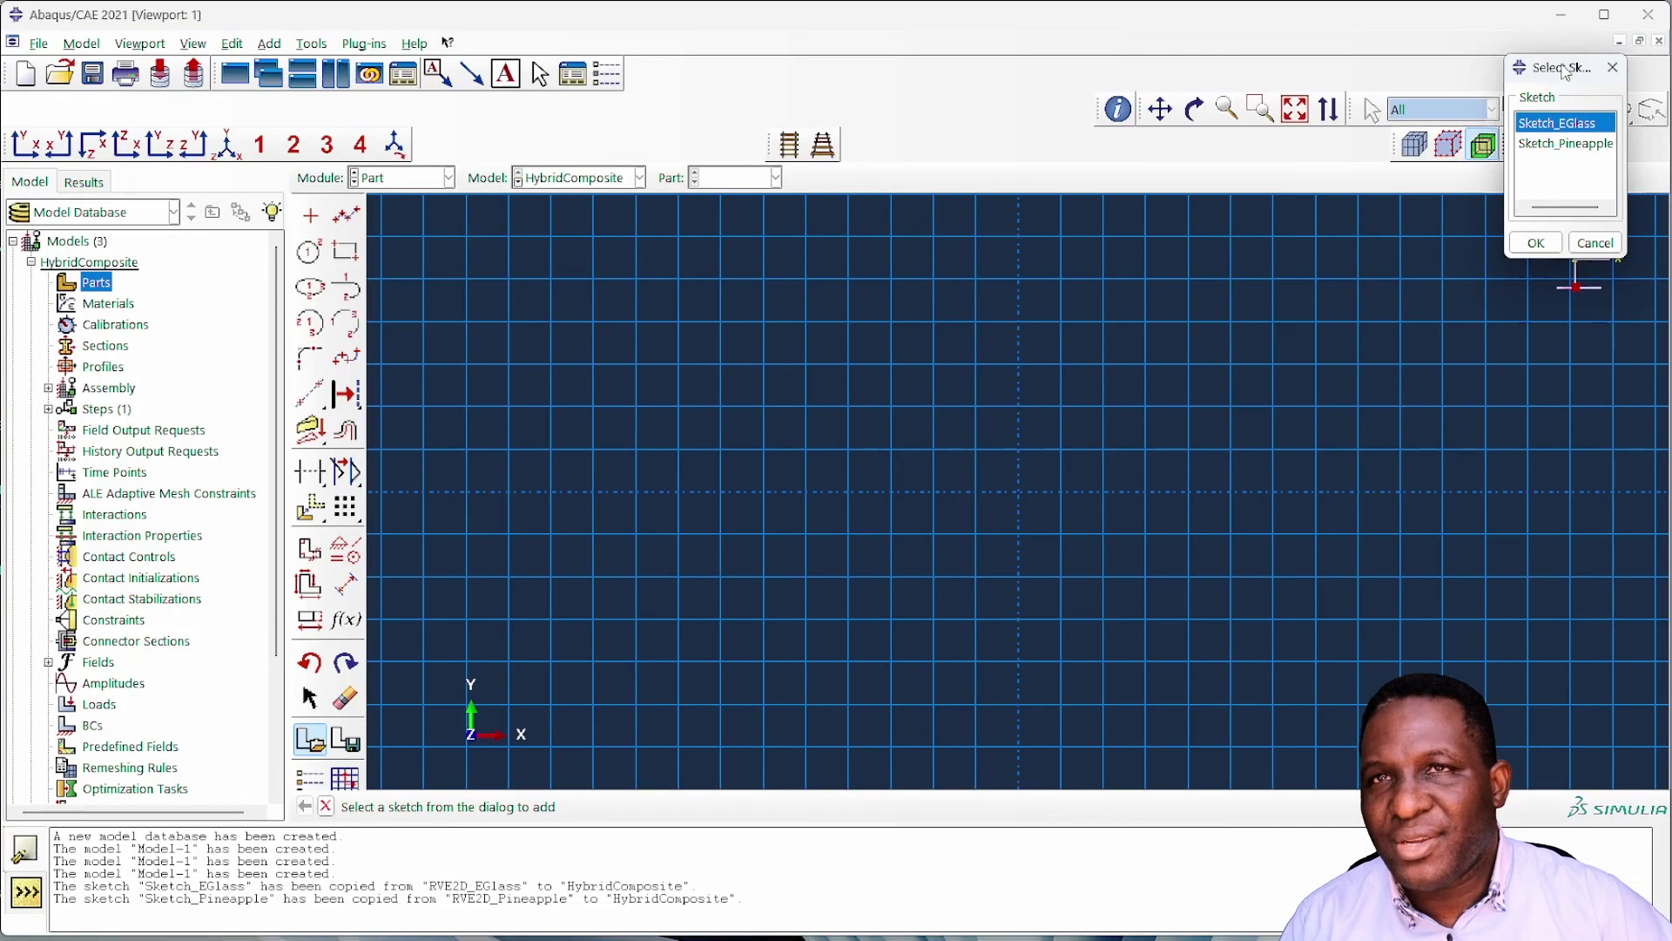
mouse_move(1565, 71)
left_mouse_down()
mouse_move(1239, 179)
mouse_move(859, 240)
left_mouse_up()
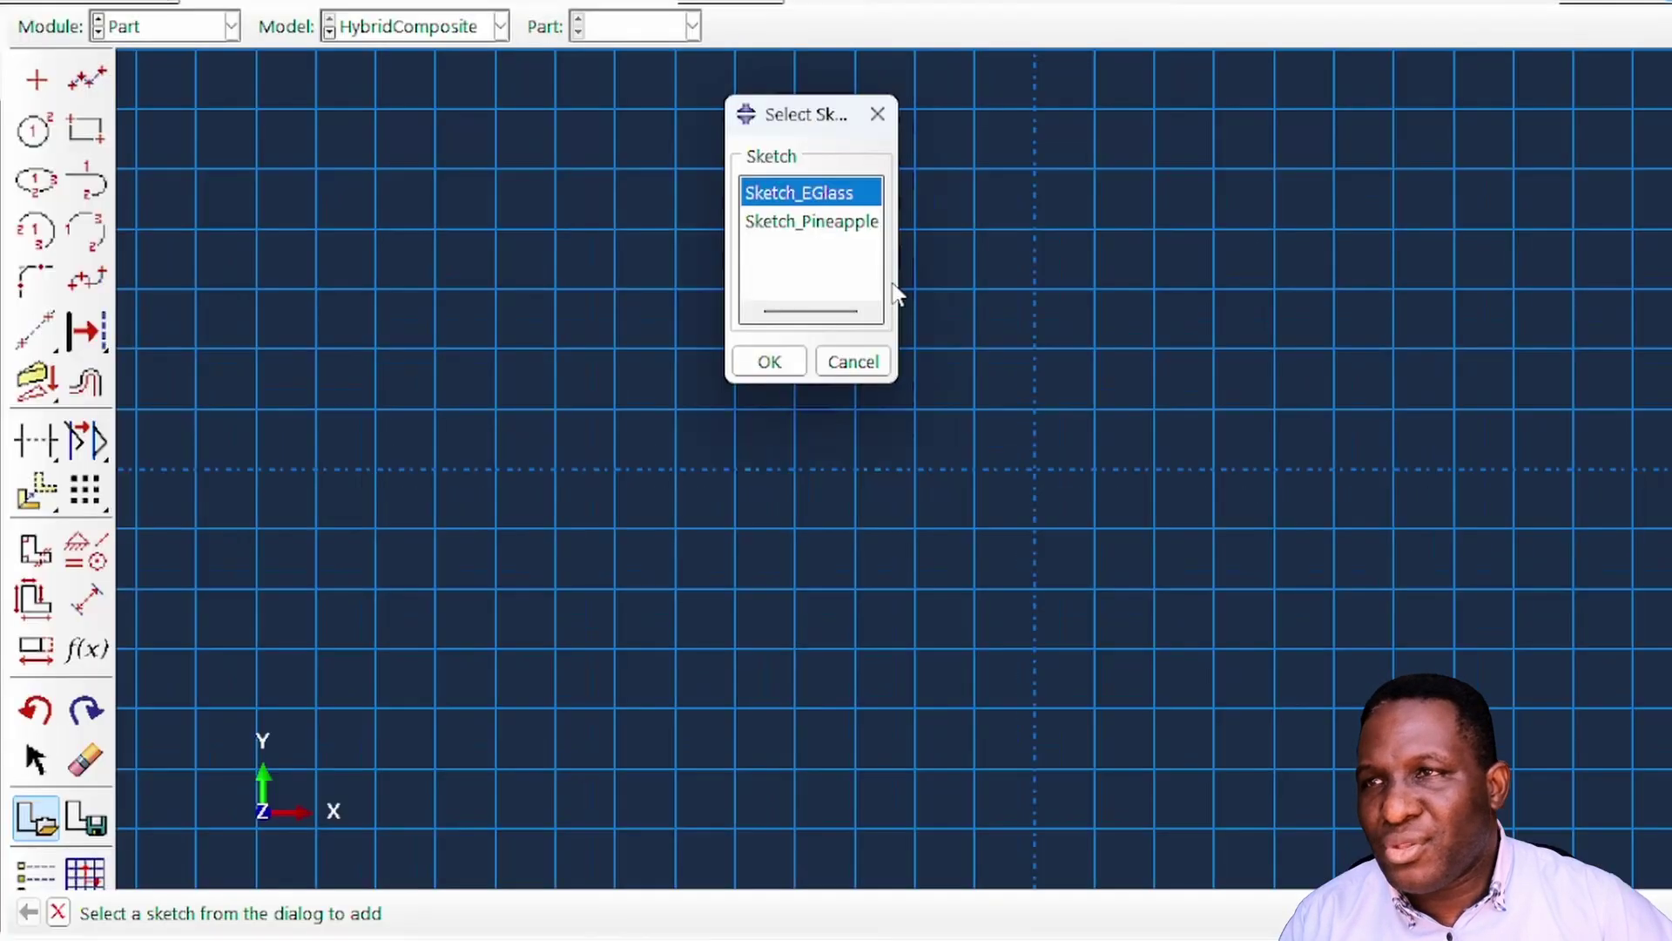
left_click(771, 362)
scroll(880, 431, "down", 4)
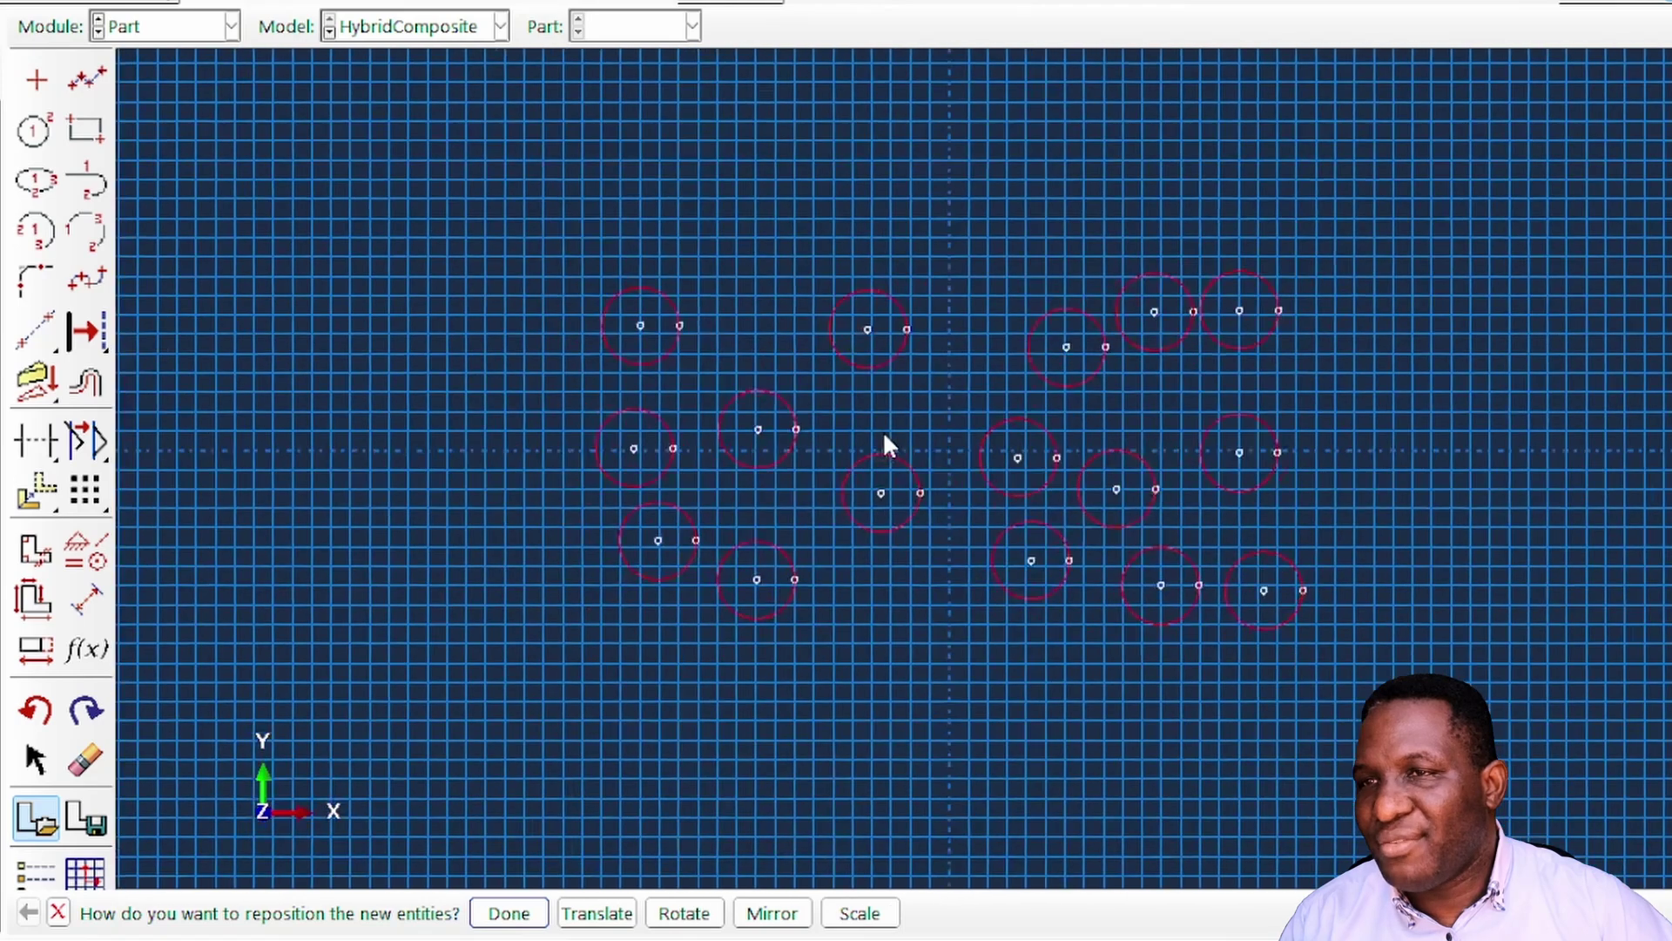
scroll(884, 436, "down", 2)
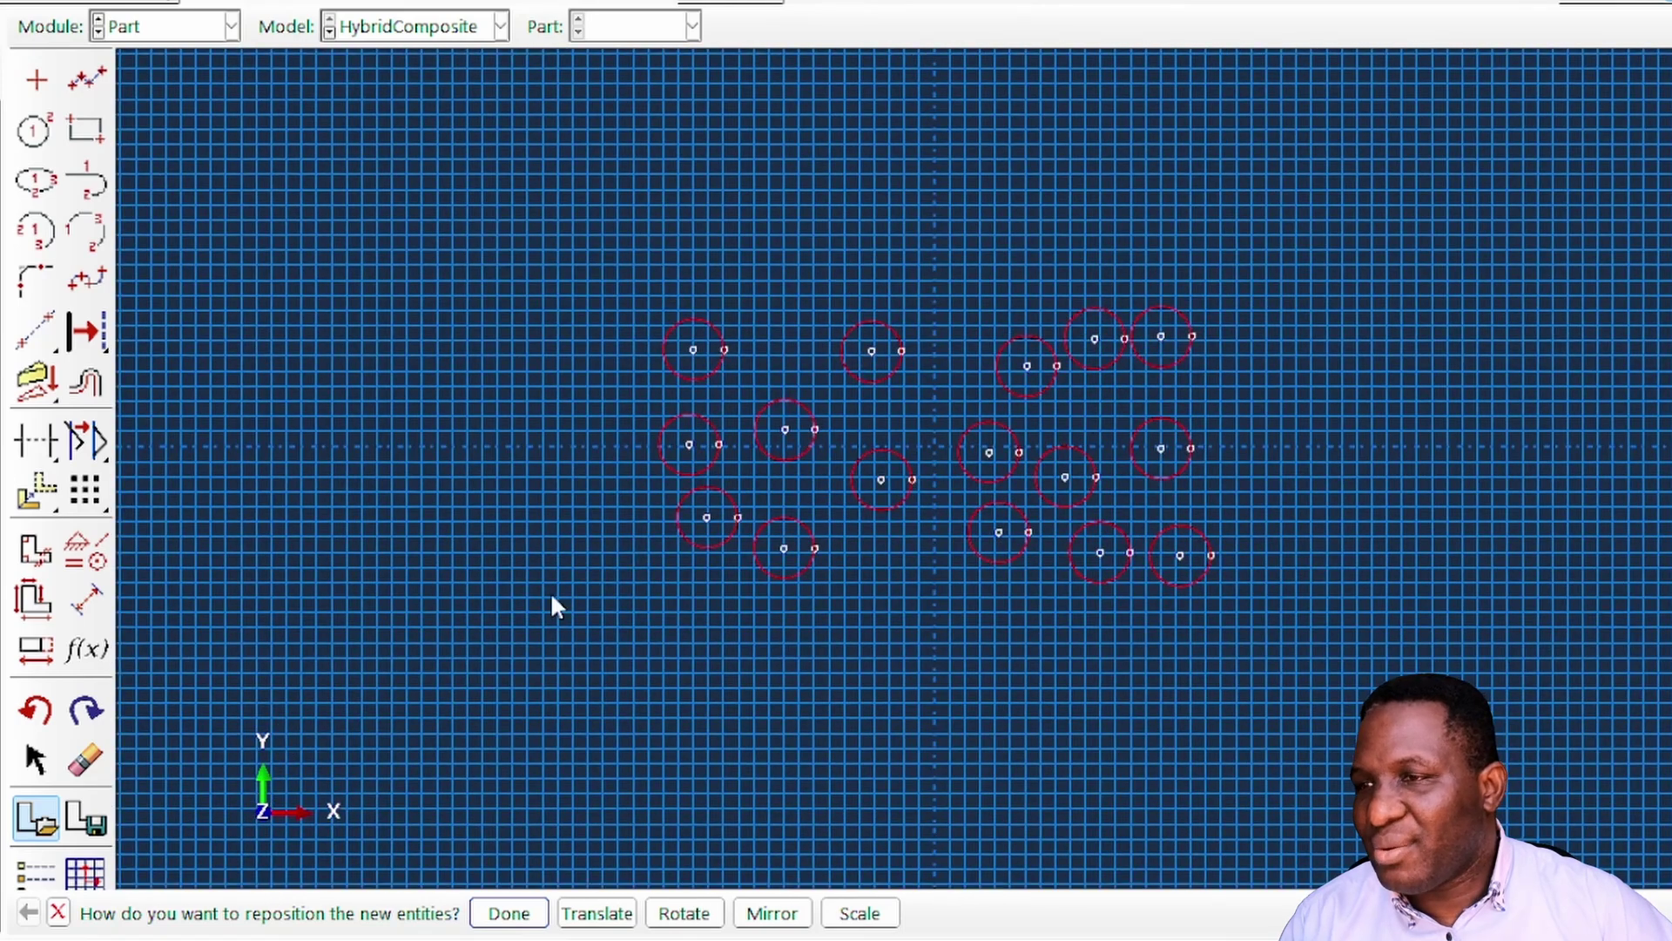
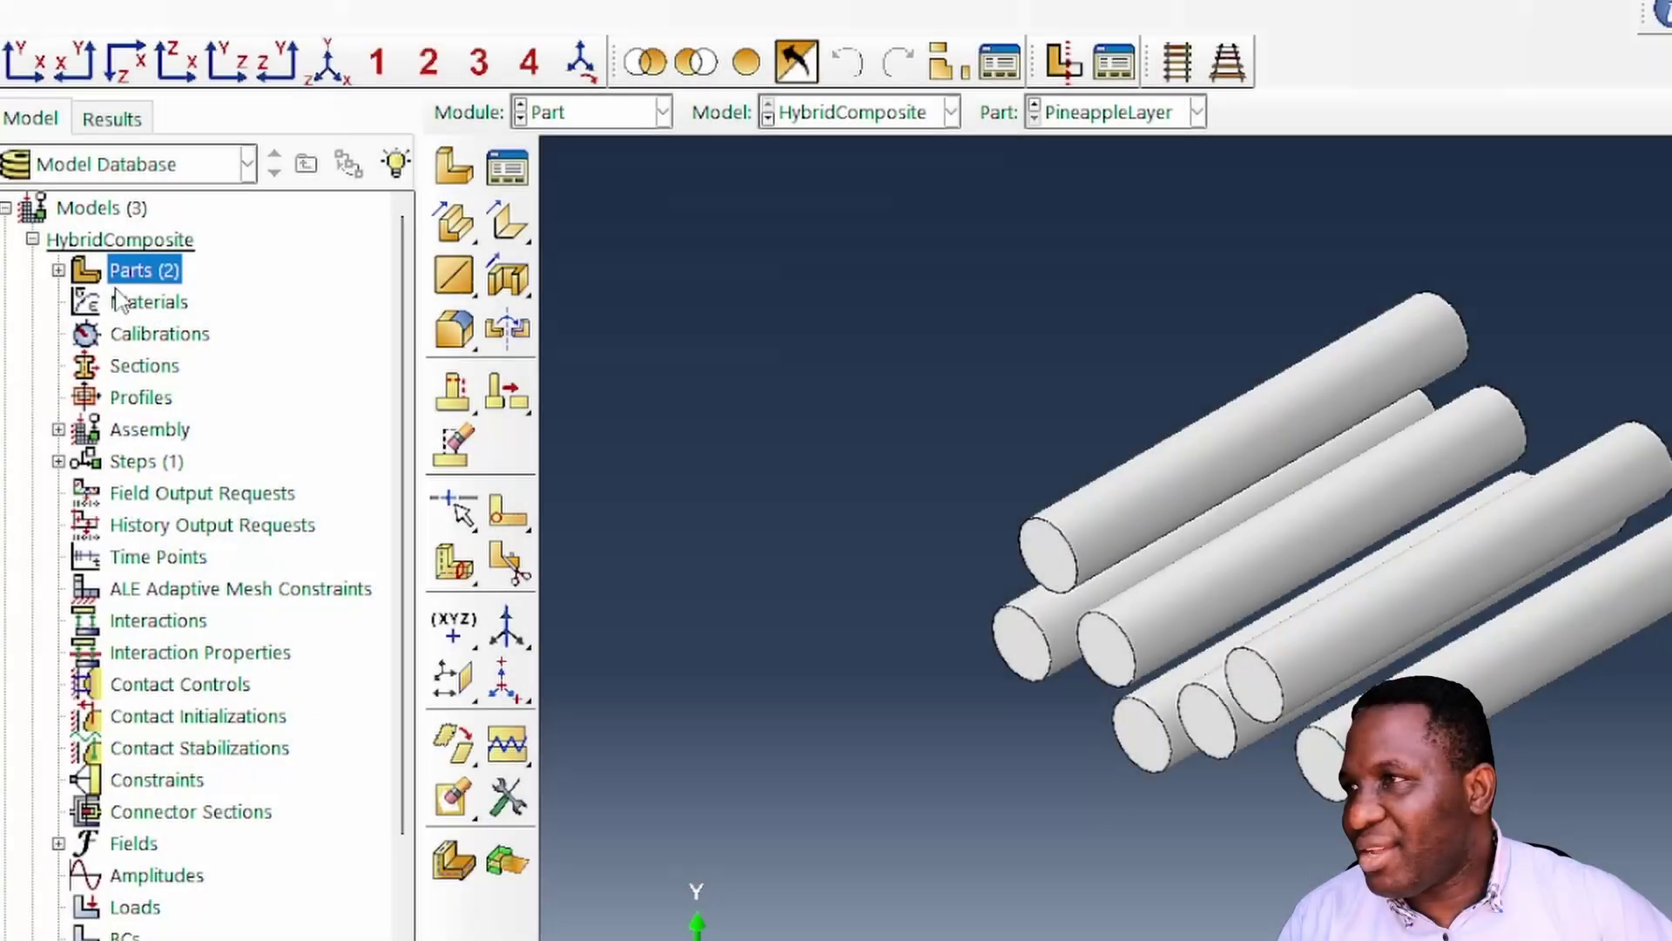
- Create a 3D deformable solid extrusion part named Matrix in HybridComposite, with approximate size 200
left_click(456, 165)
type("Matrix")
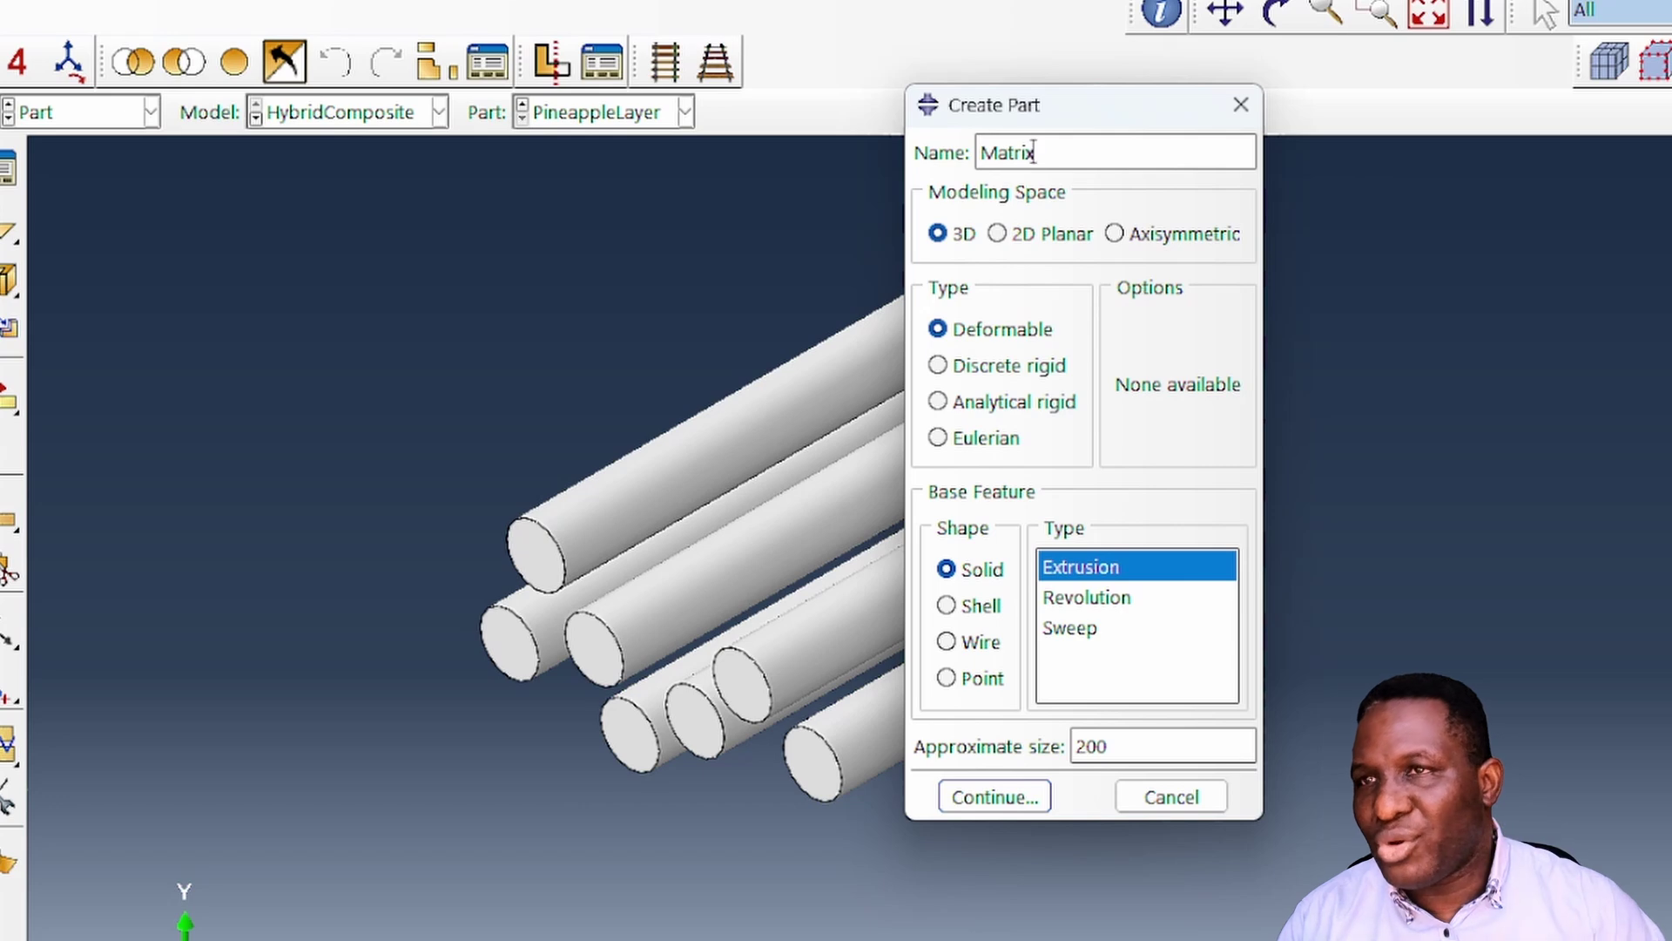
key("Return")
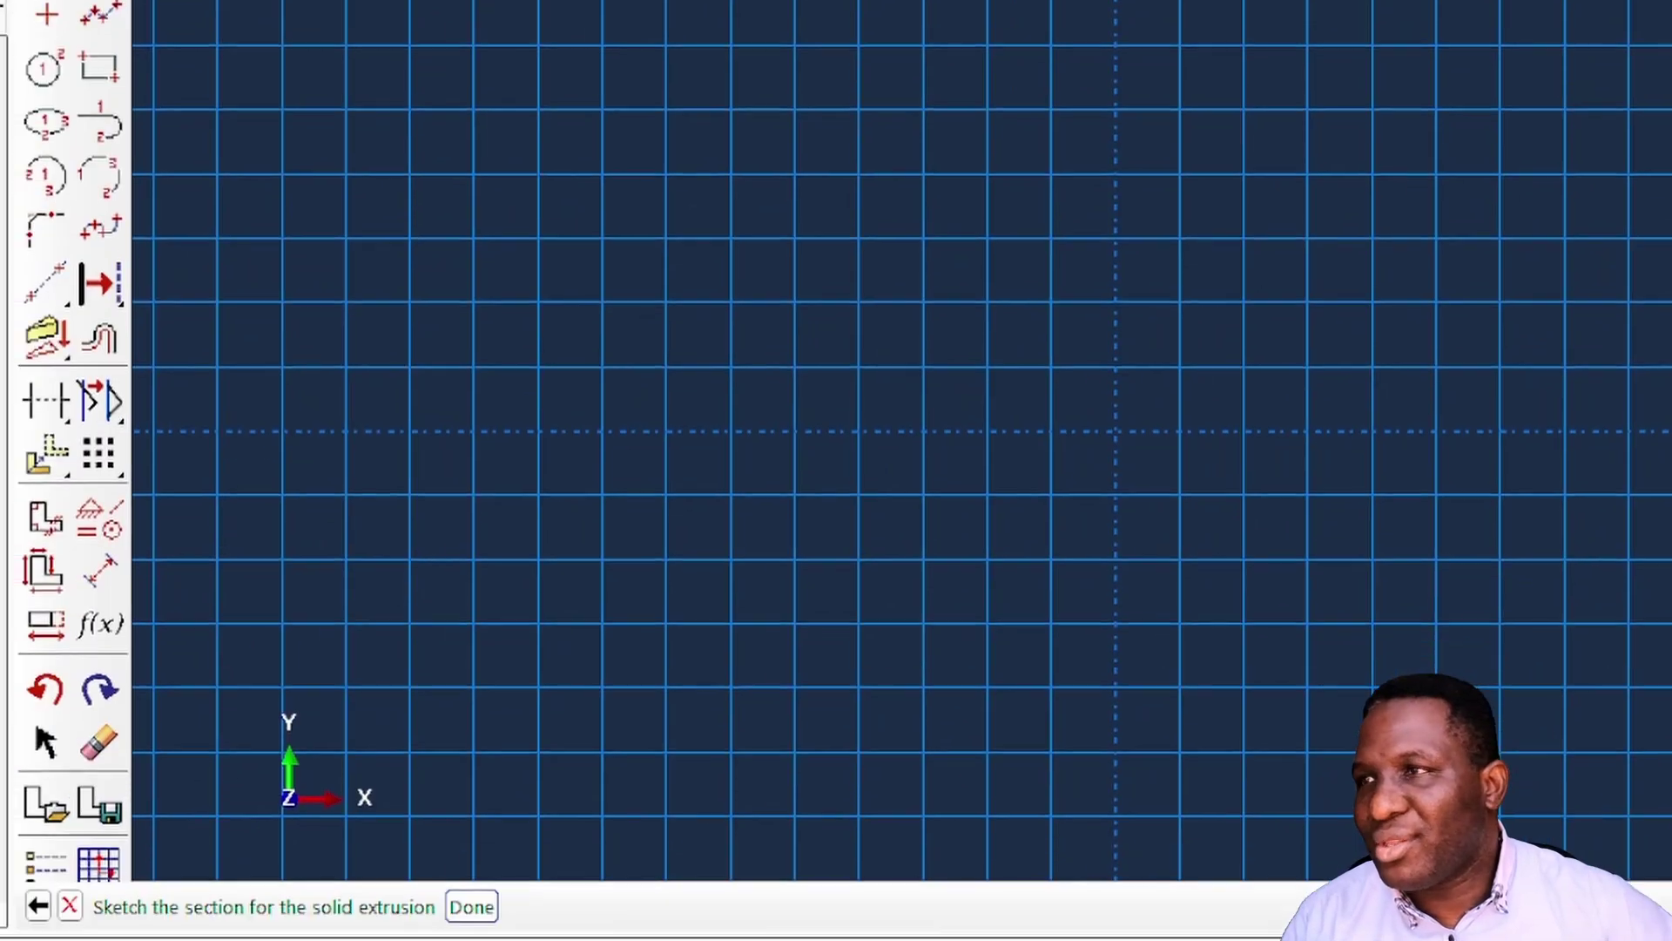
- Sketch a rectangle for the Matrix section with opposite corners at 0,0 and 200,200
left_click(98, 67)
type("0,0")
key("Return")
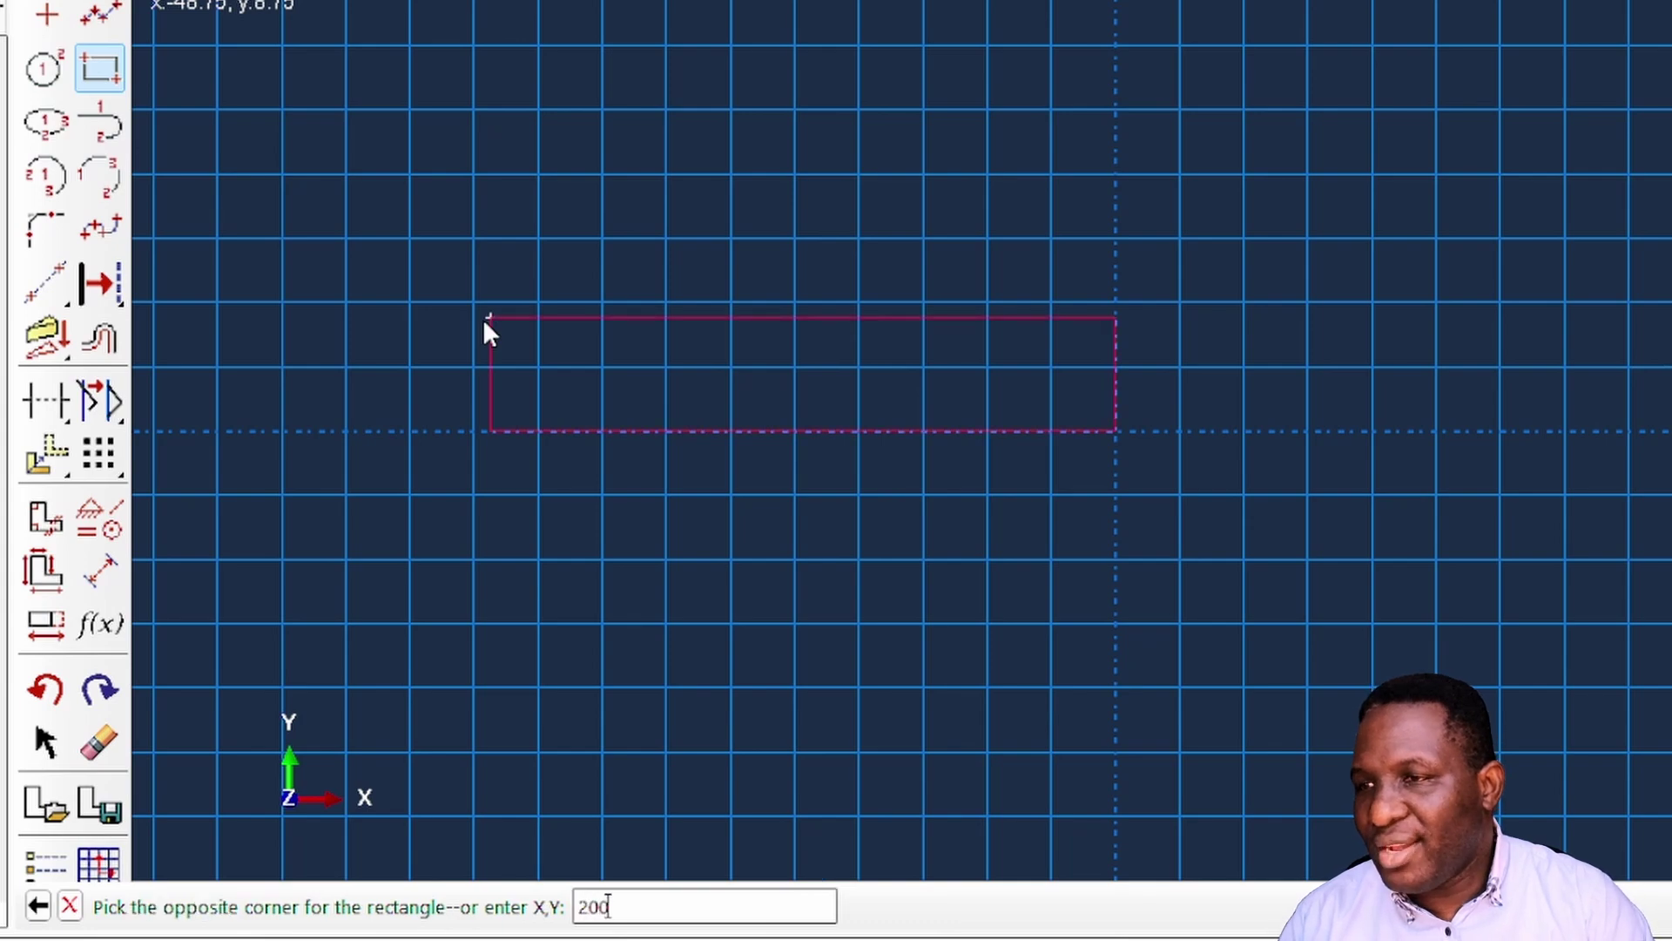
type("200,20")
key("Return")
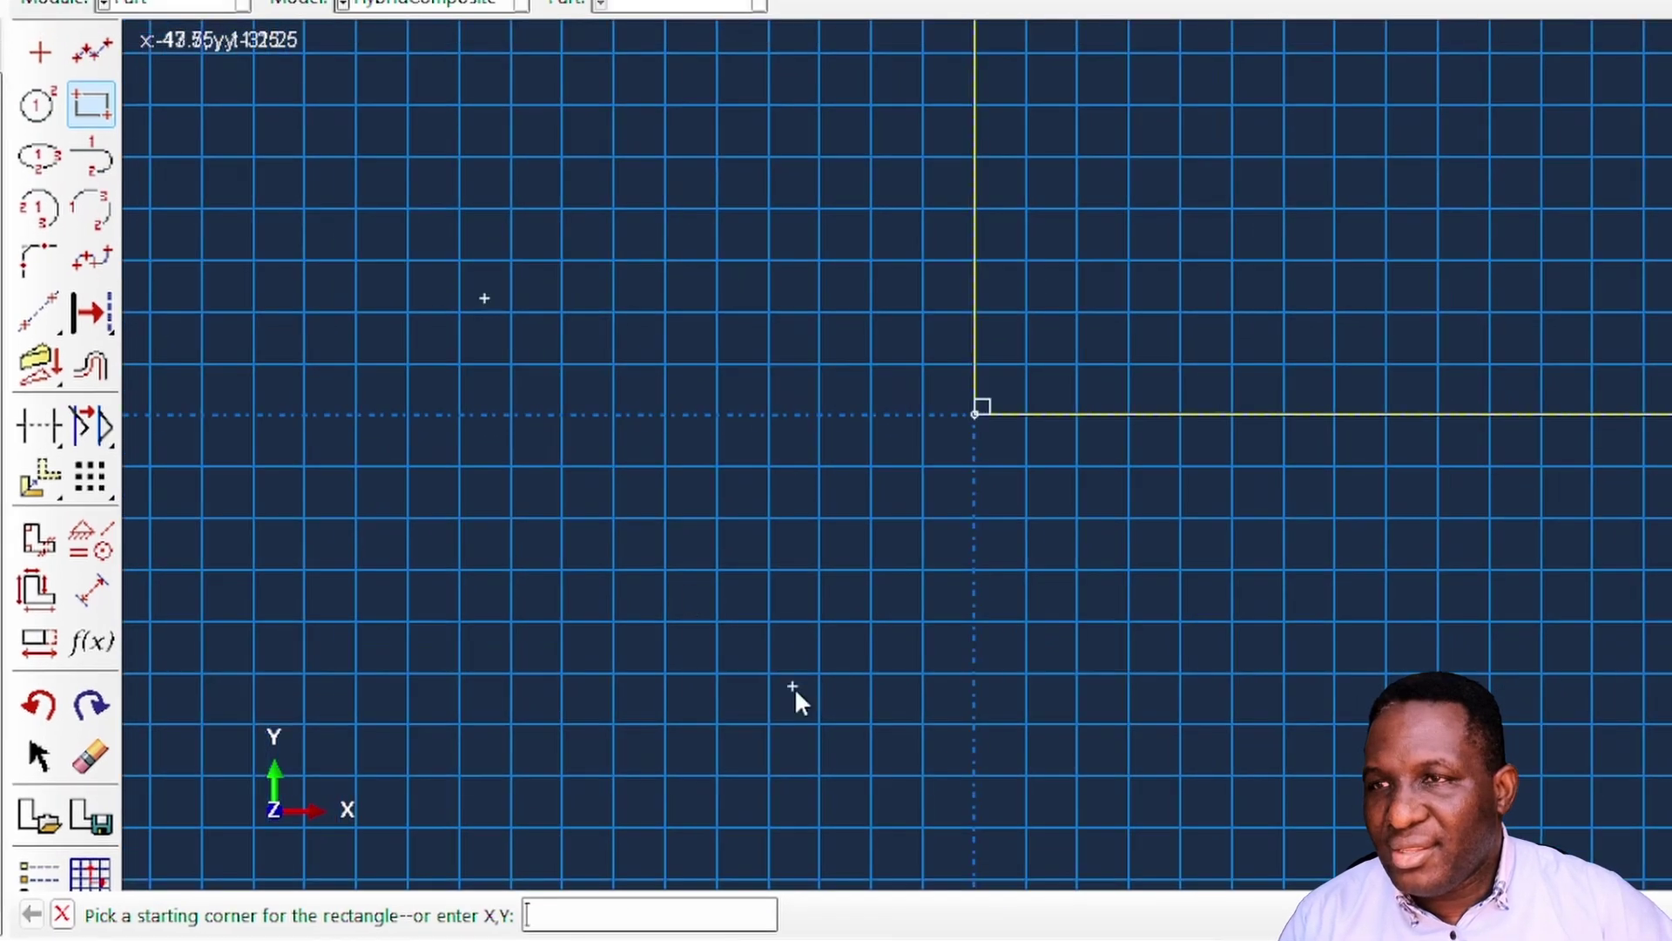
right_click(1015, 310)
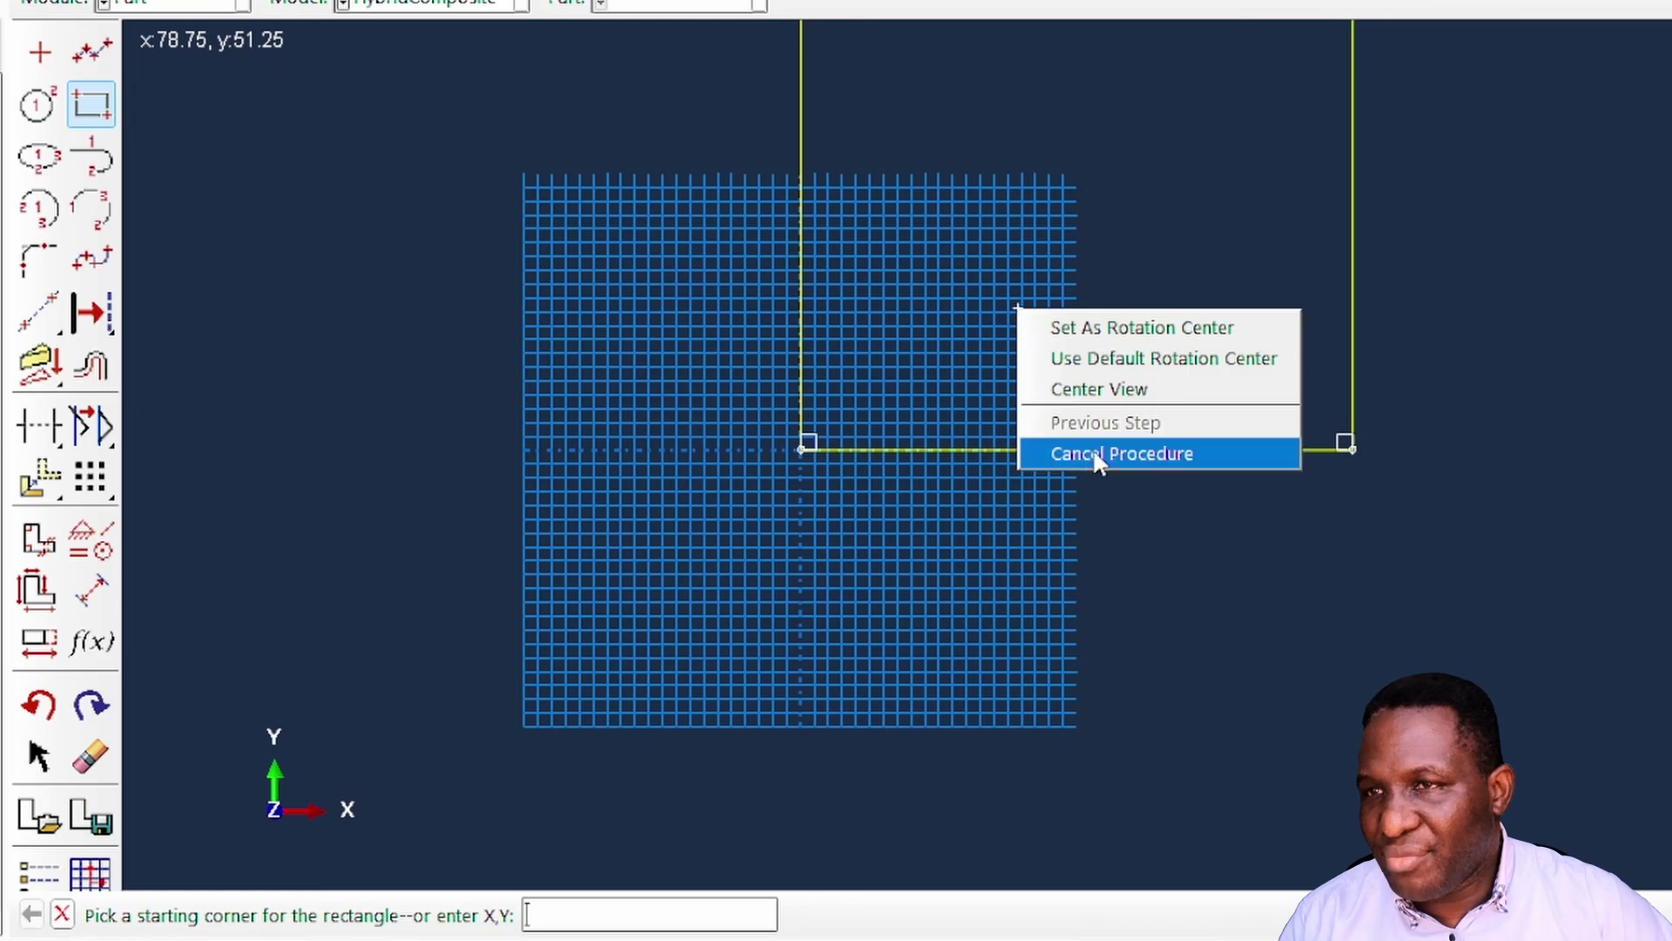
left_click(1090, 451)
- Finish the Matrix section and extrude it to a depth of 200
left_click(450, 914)
type("200")
key("Return")
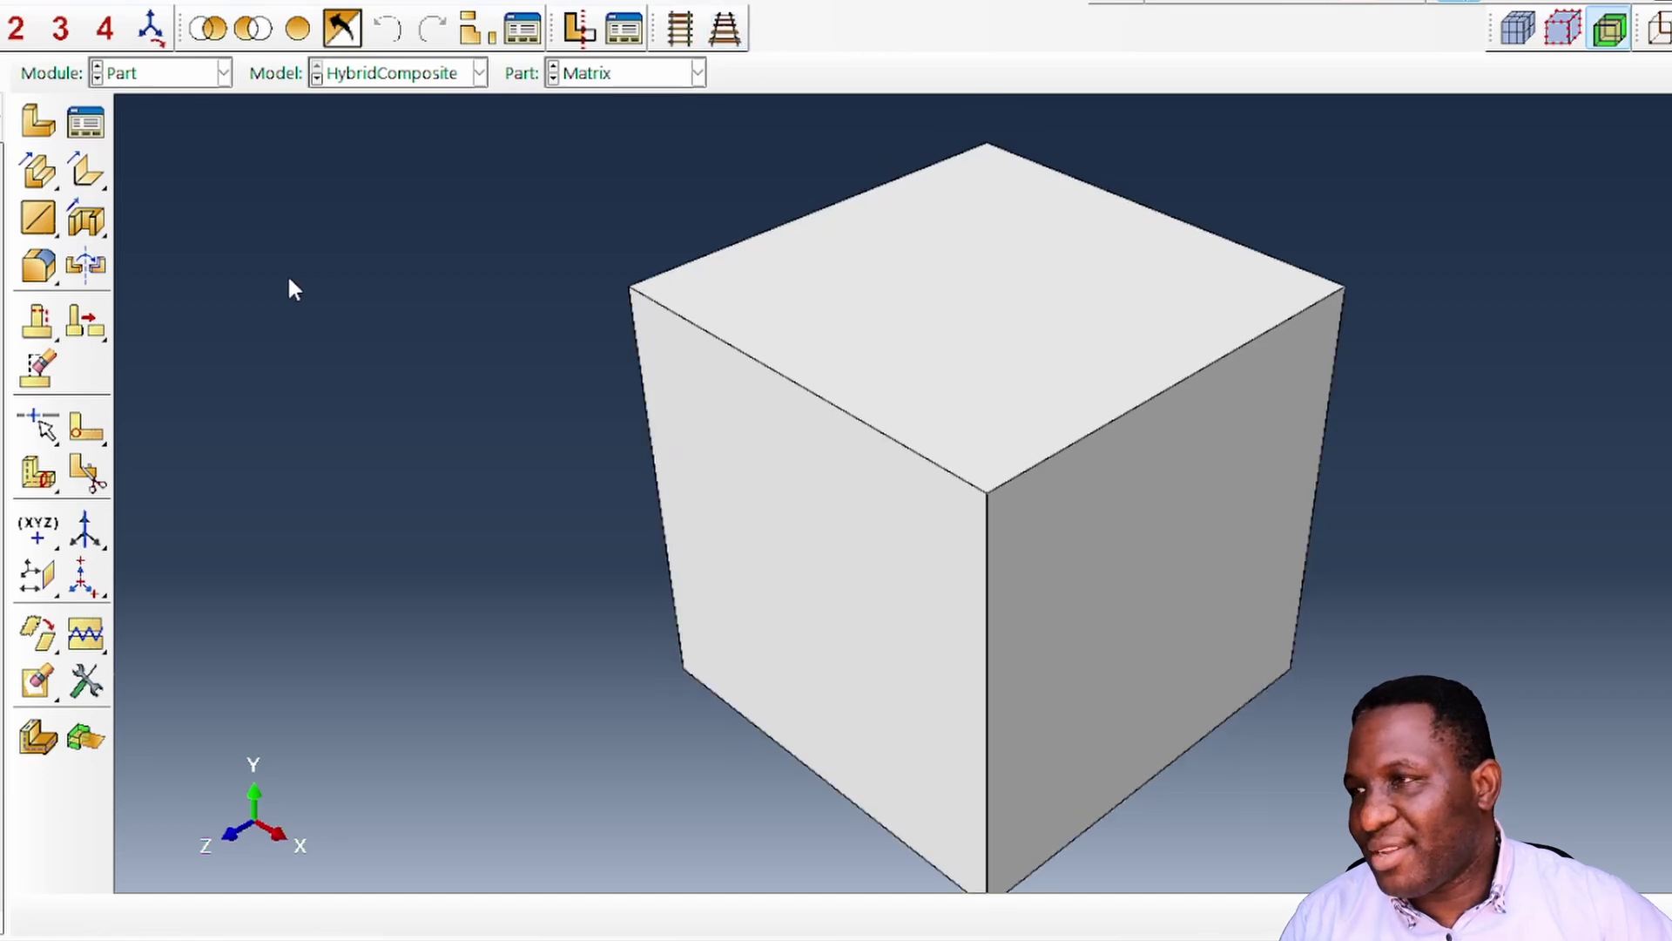
- Create dependent assembly instances of EGlassLayer, Matrix and PineappleLayer, and colour-code the model by part instances
left_click(171, 77)
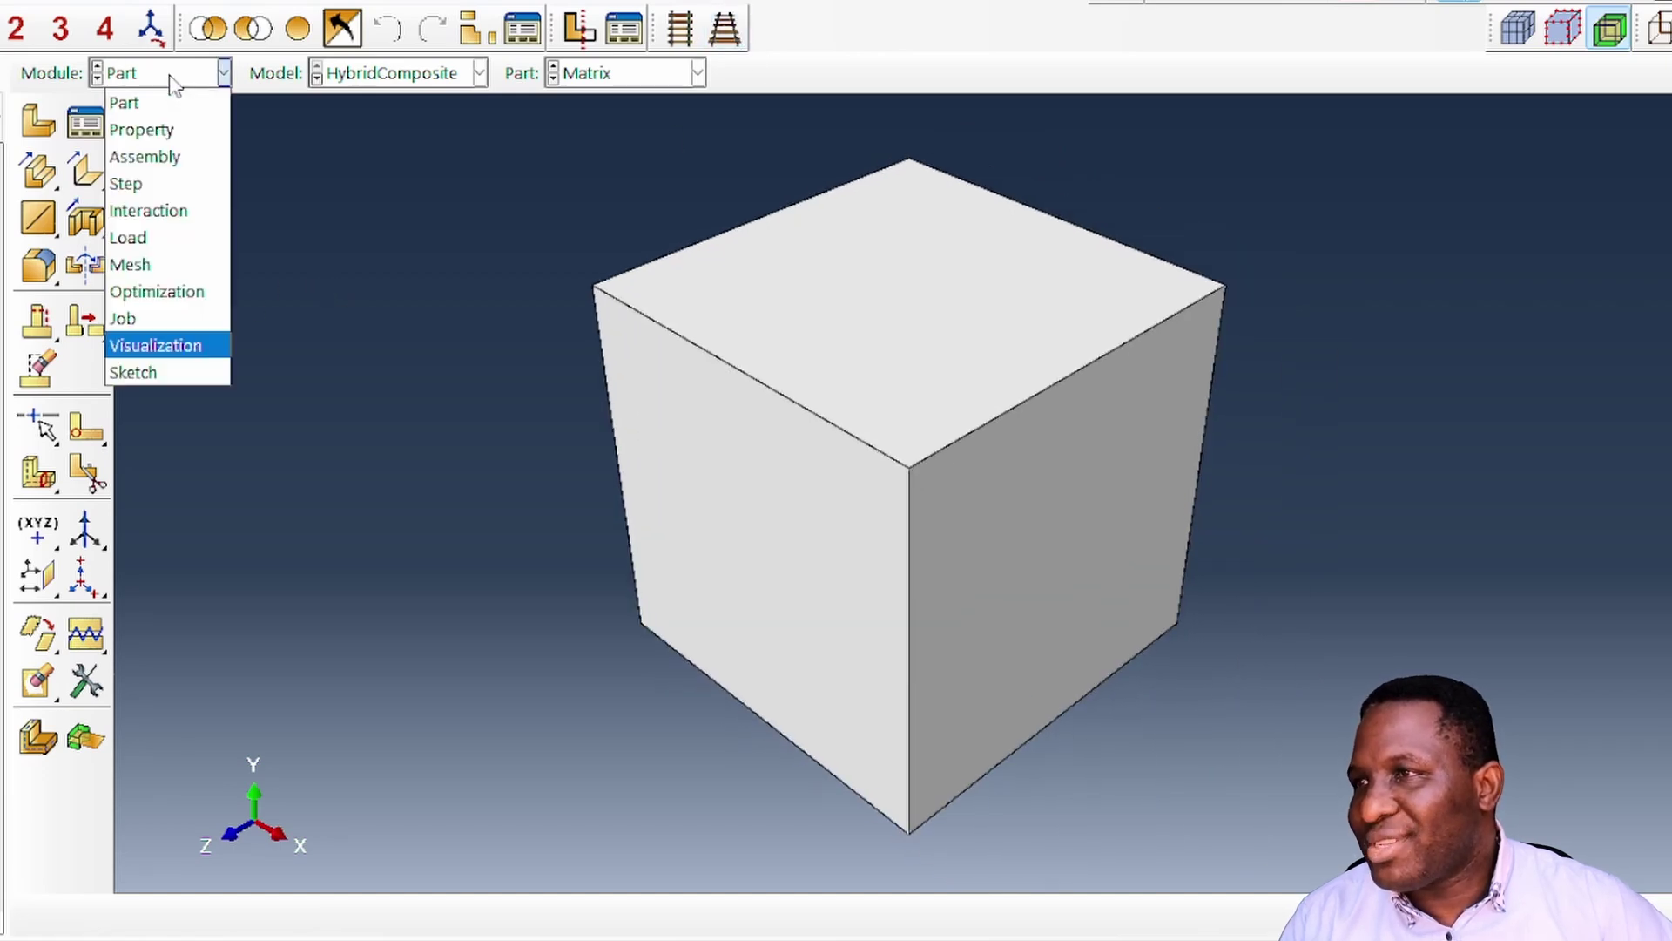
left_click(171, 156)
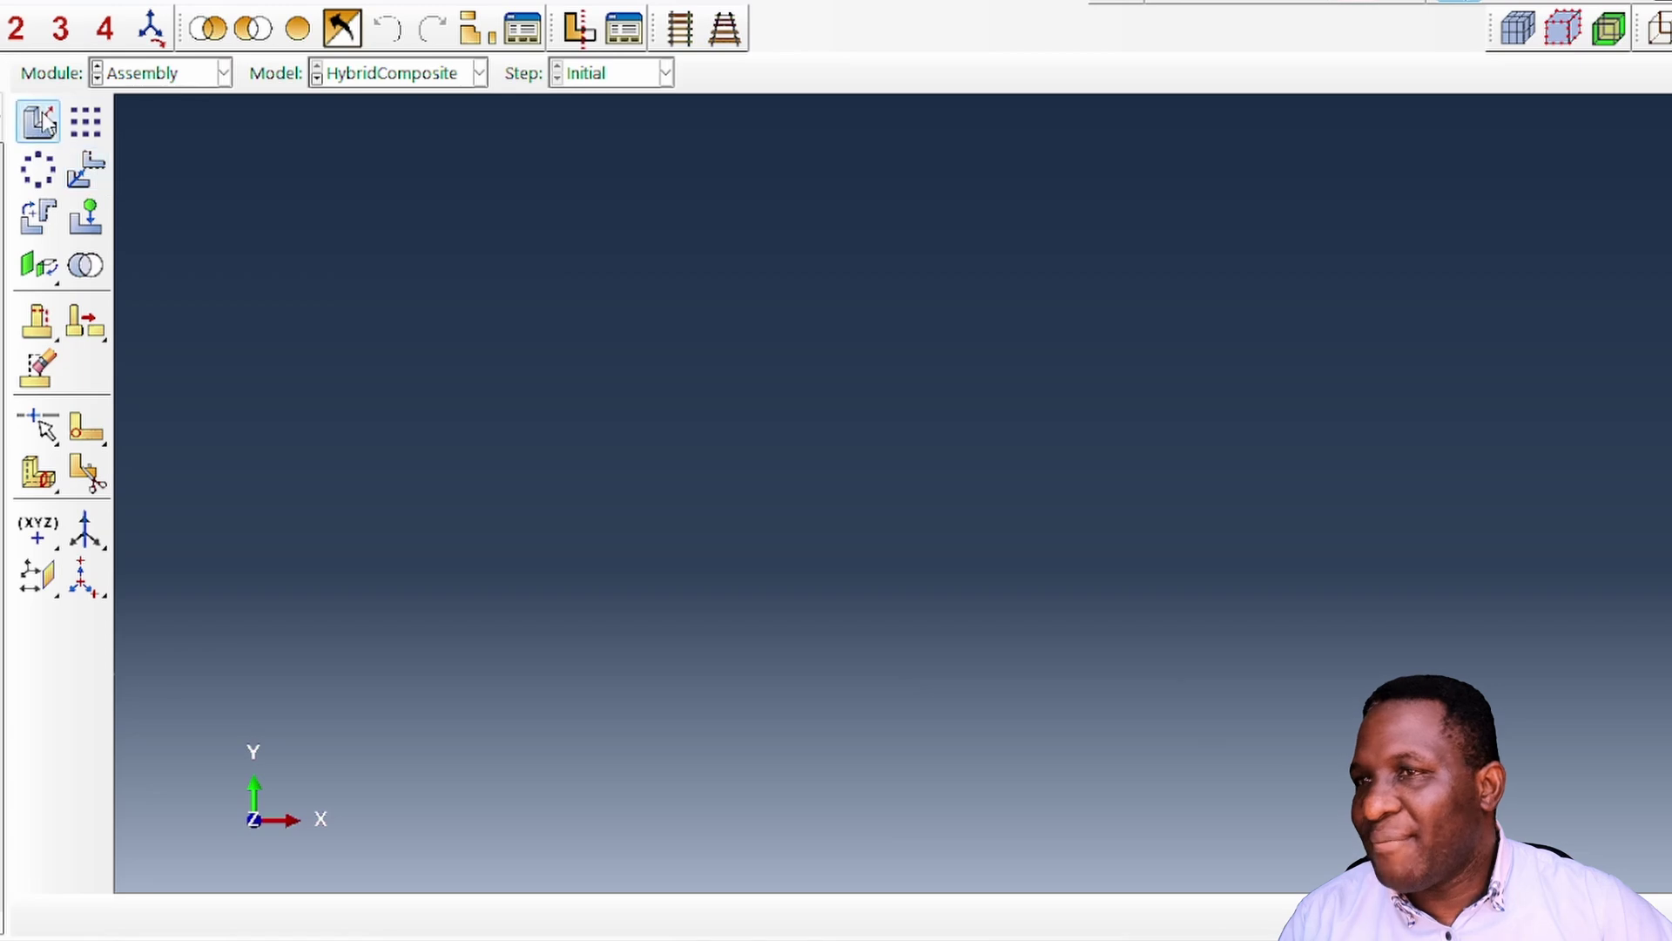
left_click(41, 120)
left_click(1311, 301)
left_click(1294, 324, "shift")
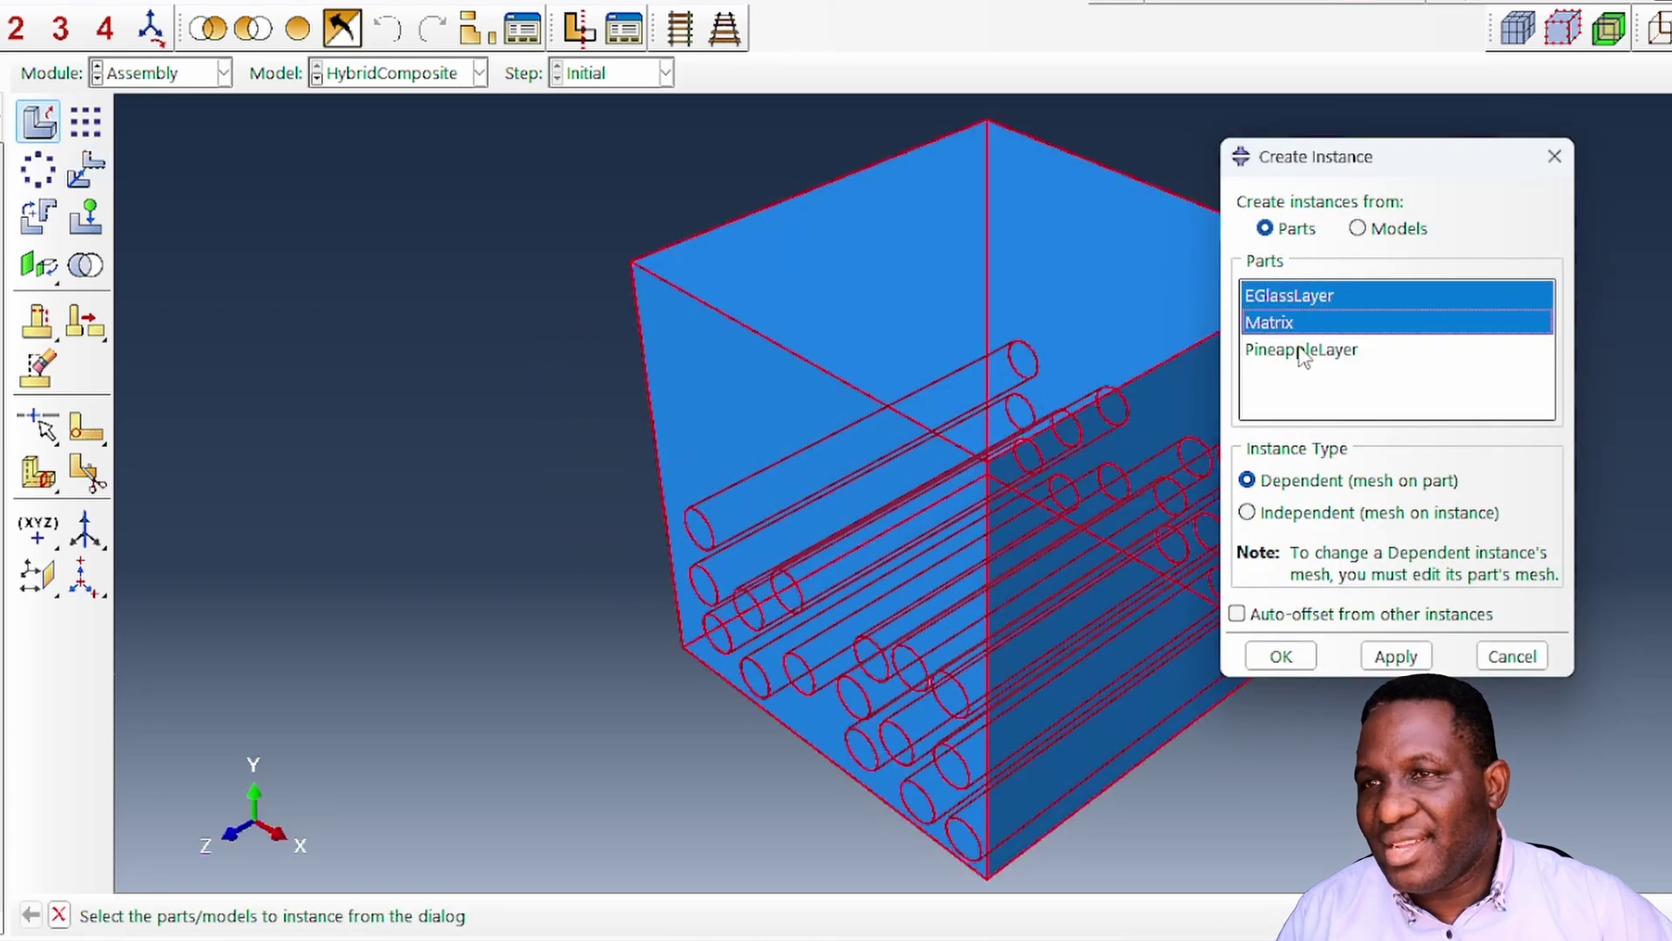
left_click(1298, 351, "shift")
left_click(1281, 656)
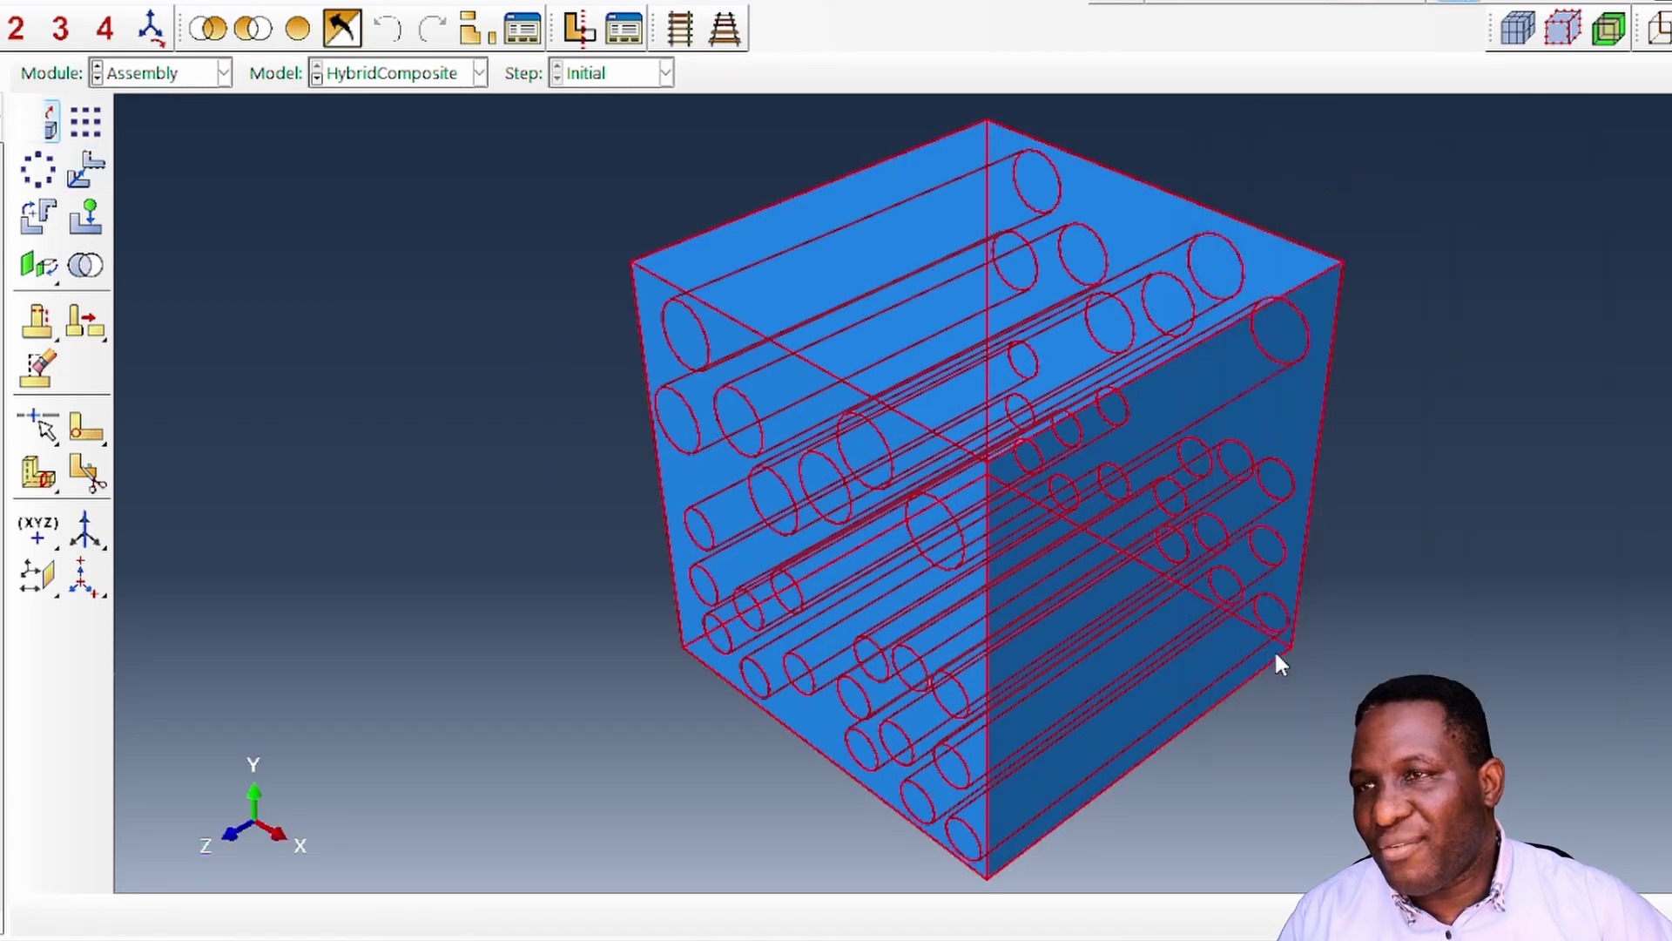
left_click(1036, 25)
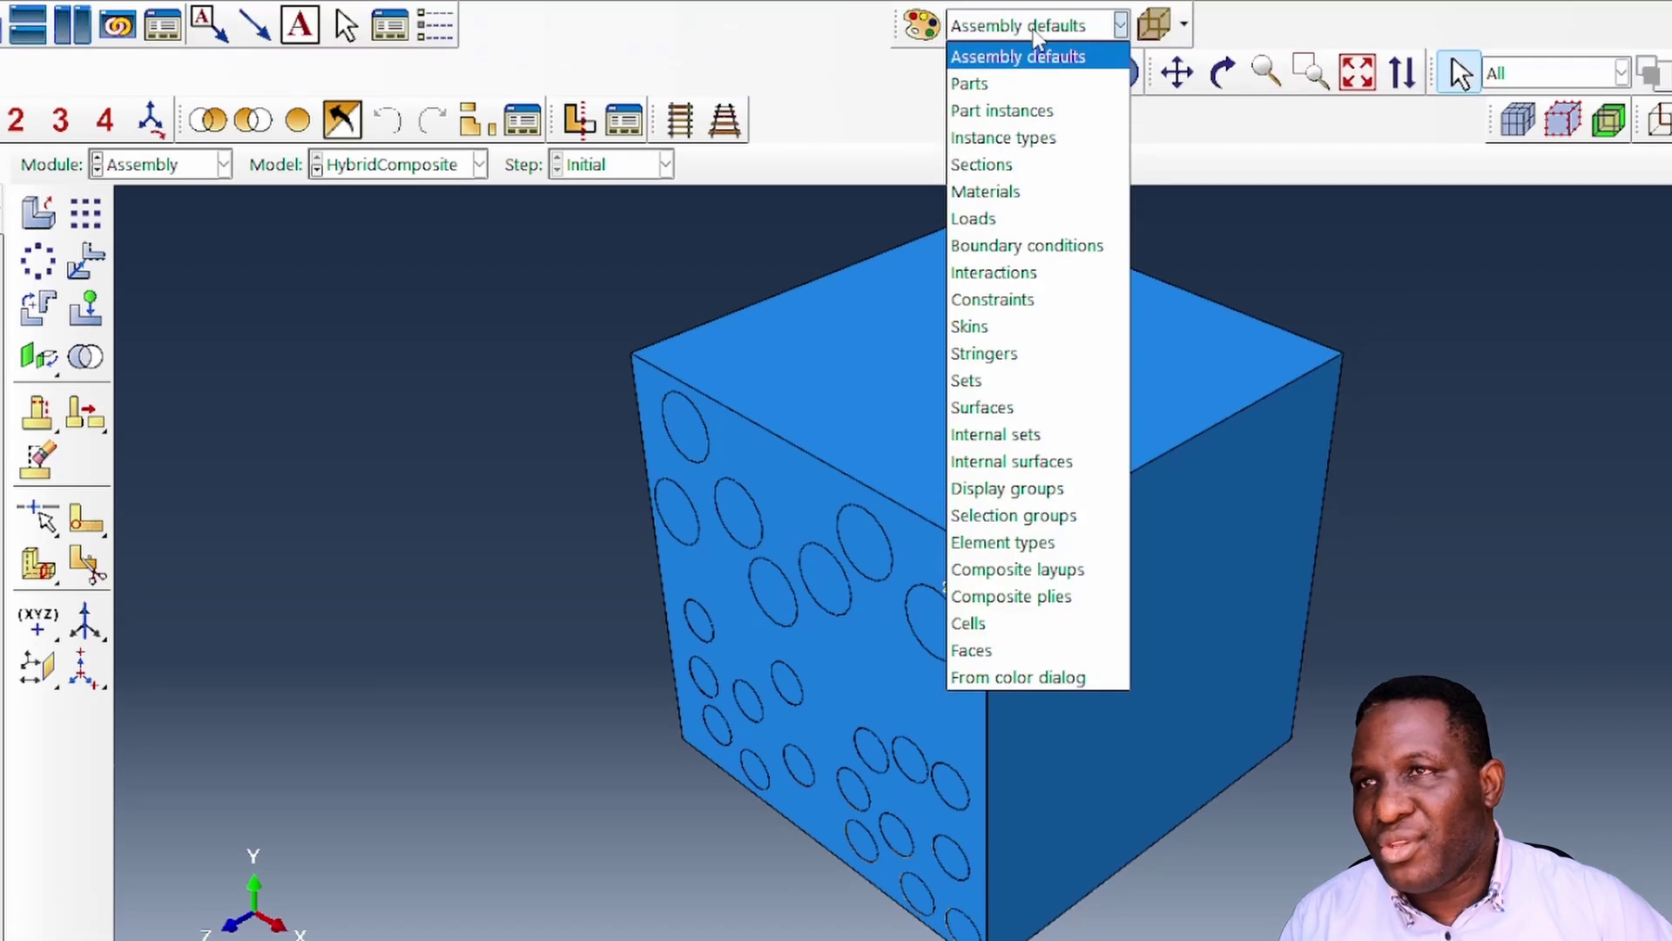
left_click(1011, 108)
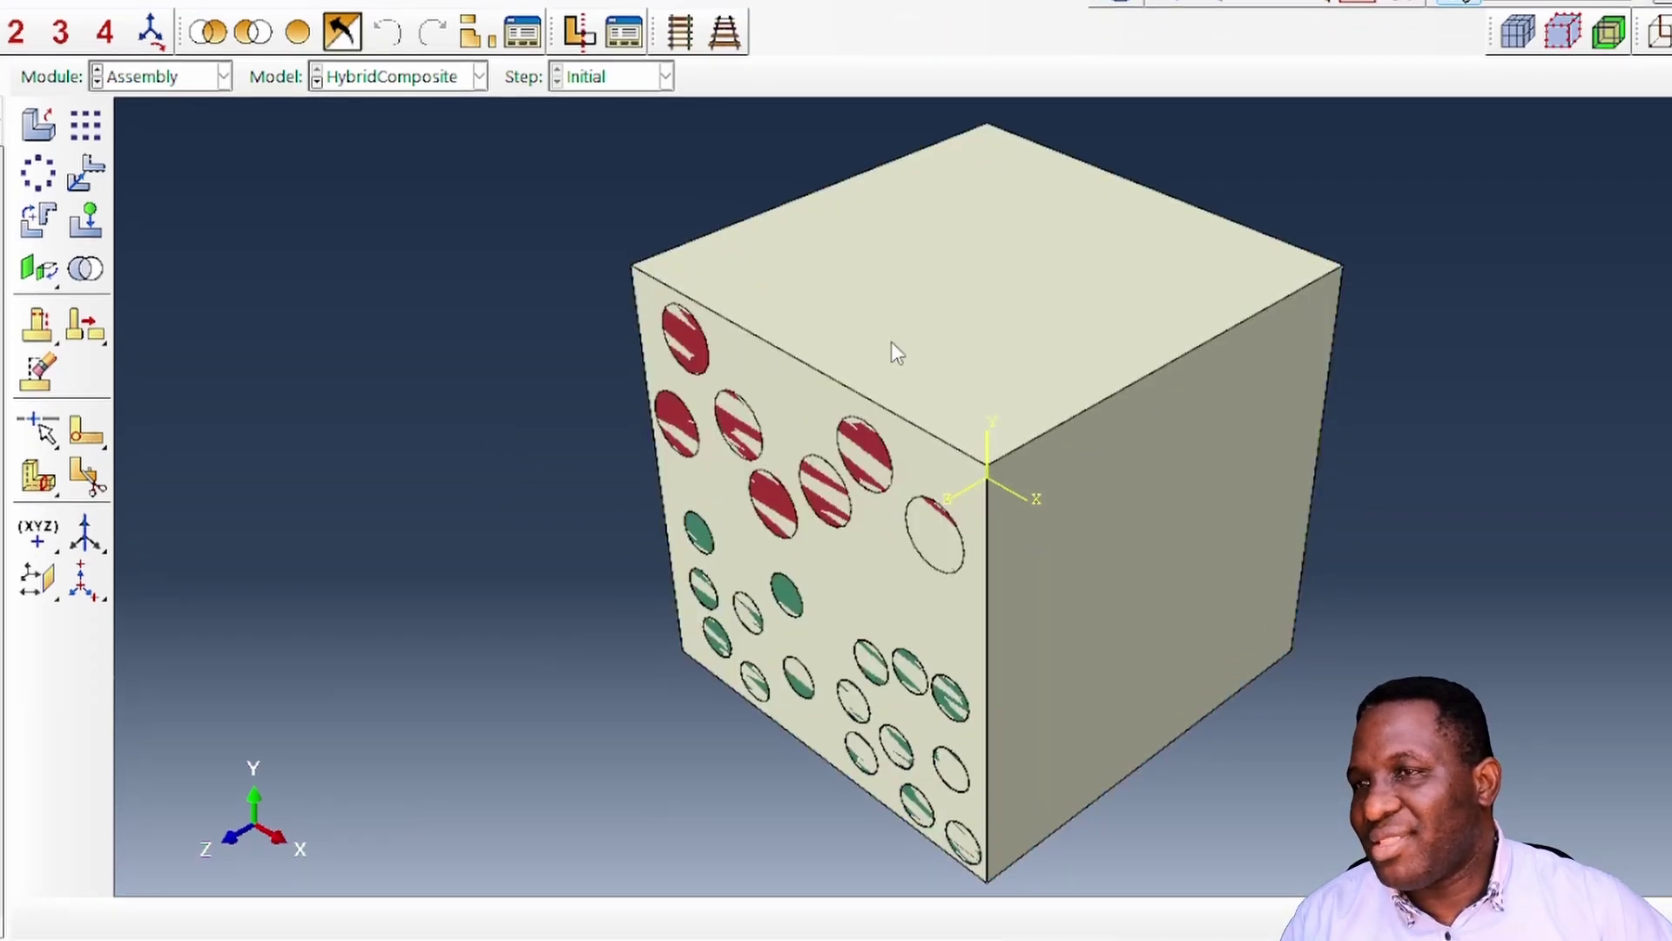
- Merge the geometry of all instances into a part named HybridCompositeRVE, retaining intersecting boundaries and suppressing the originals
left_click(85, 269)
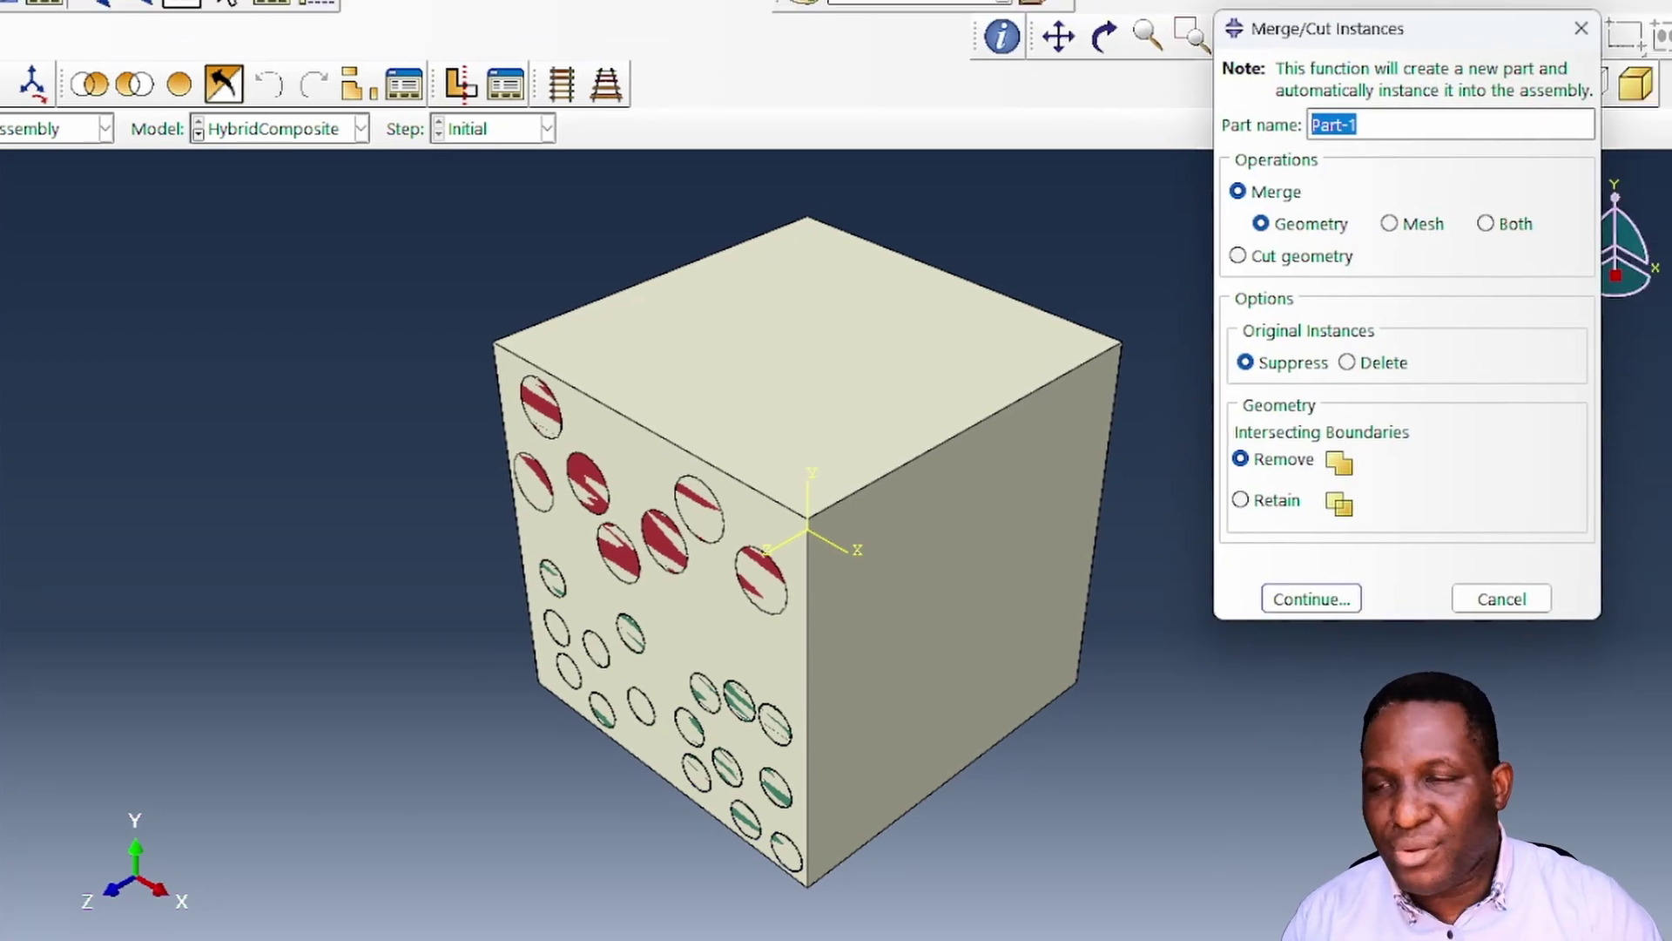
type("HybridCompositeRVE")
left_click(1260, 502)
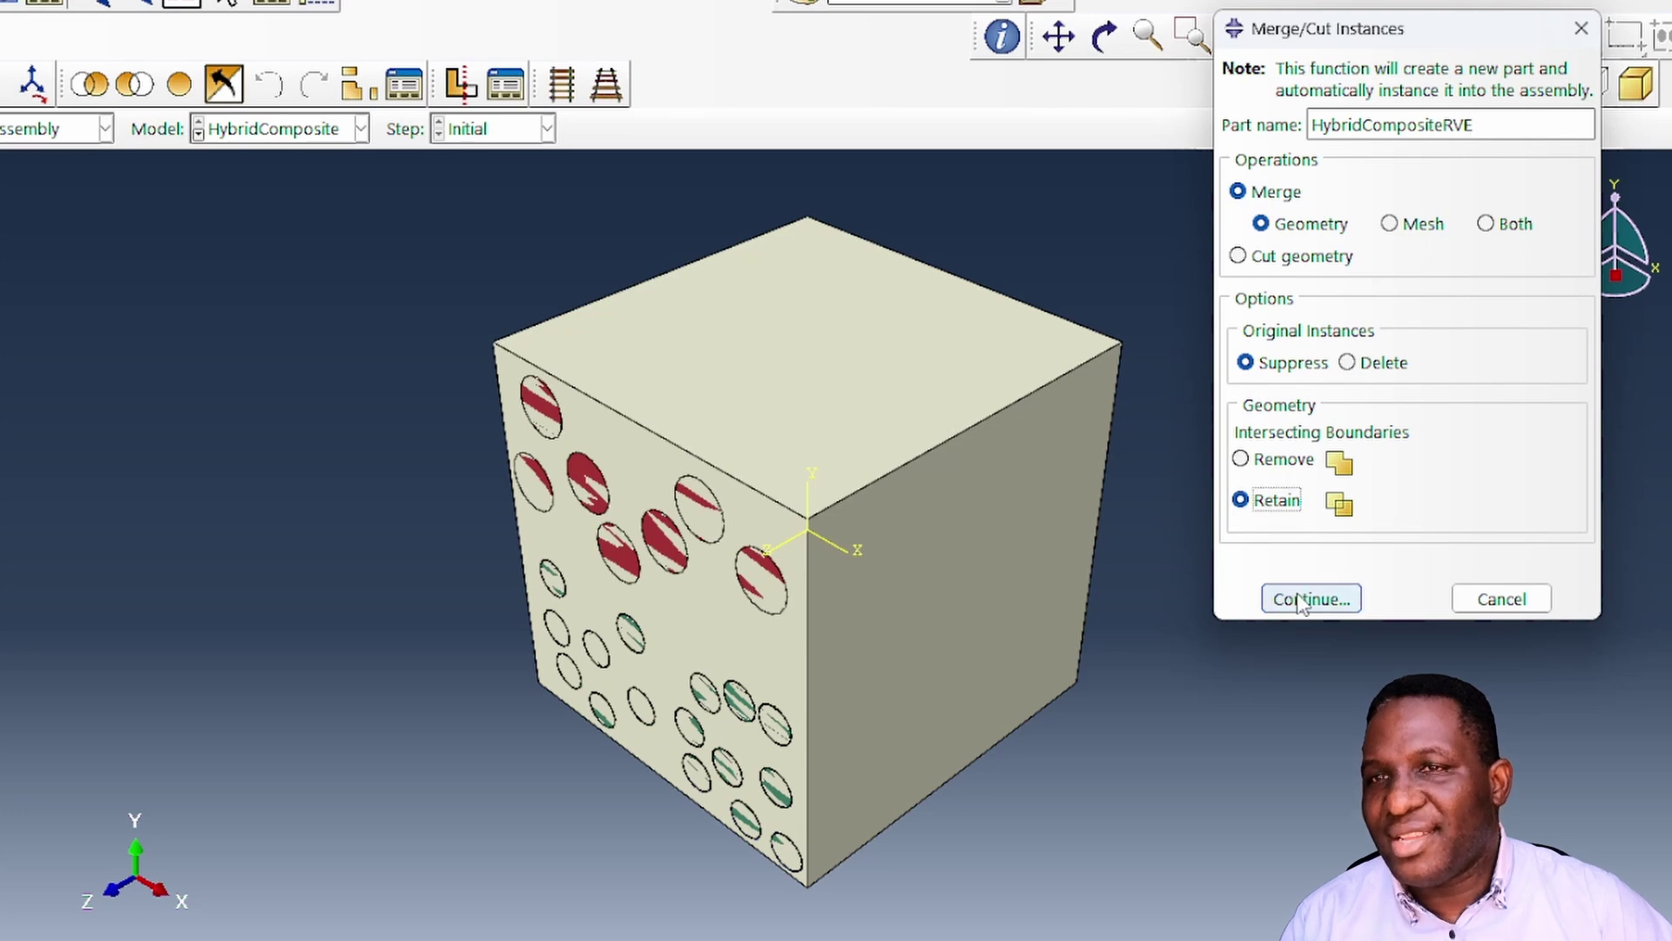
left_click(1309, 597)
left_click_drag(334, 214, 1281, 859)
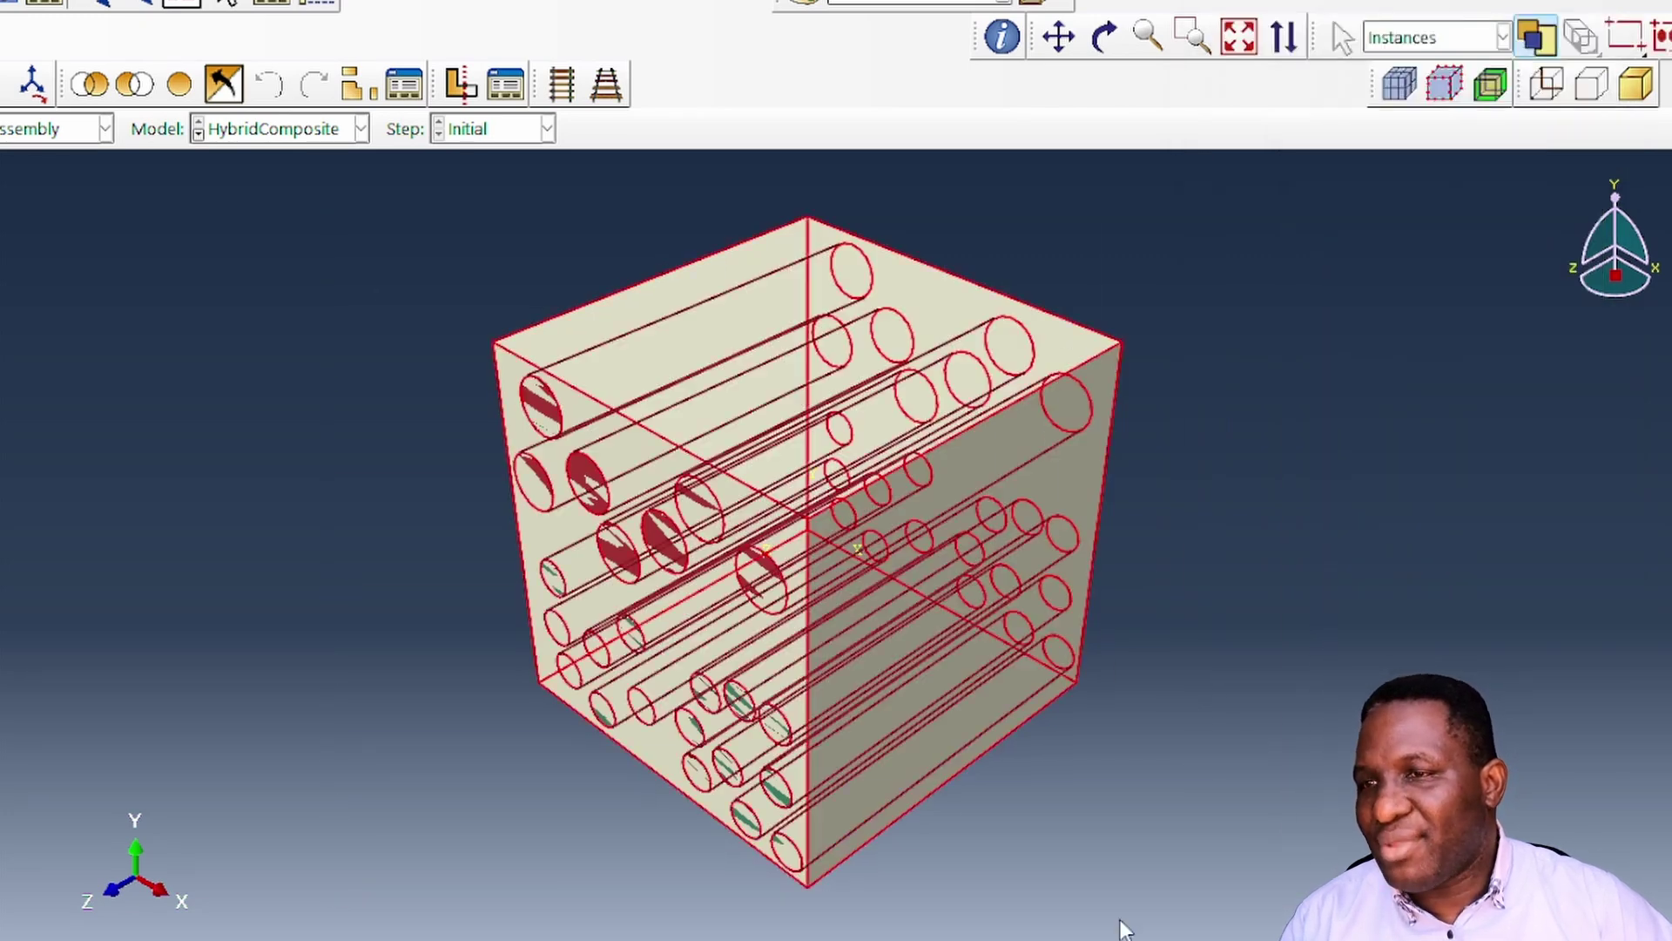
left_click(336, 911)
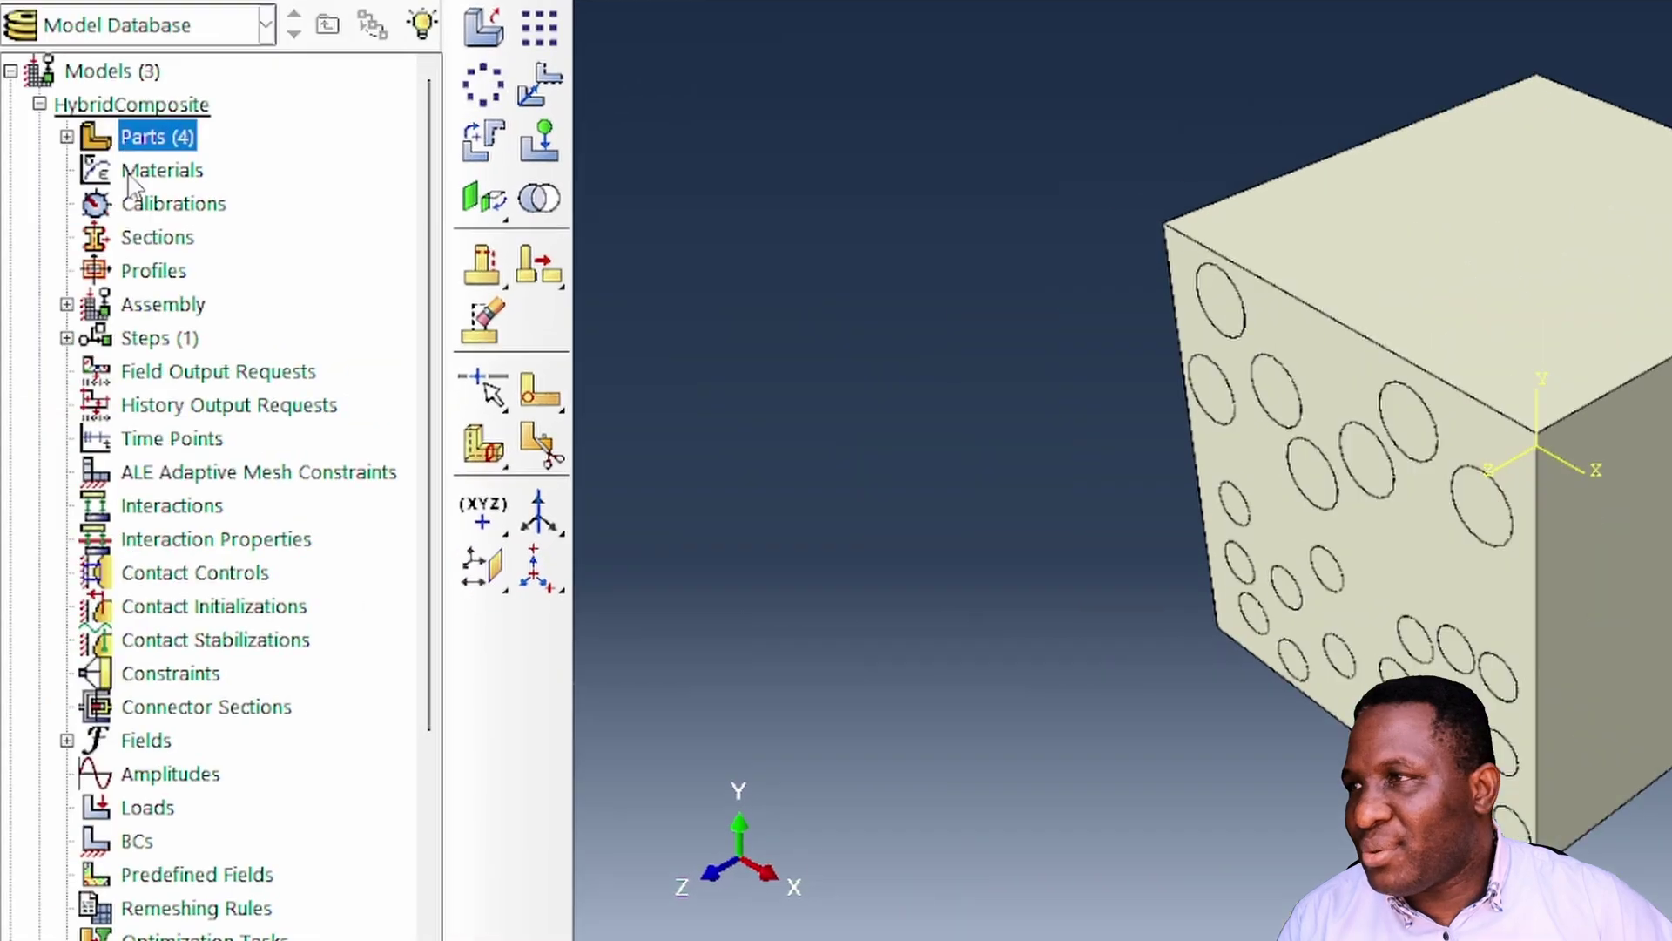
- Create a material named EGlass with isotropic elasticity, Young's modulus 73e9 and Poisson's ratio 0.21
left_click(162, 170)
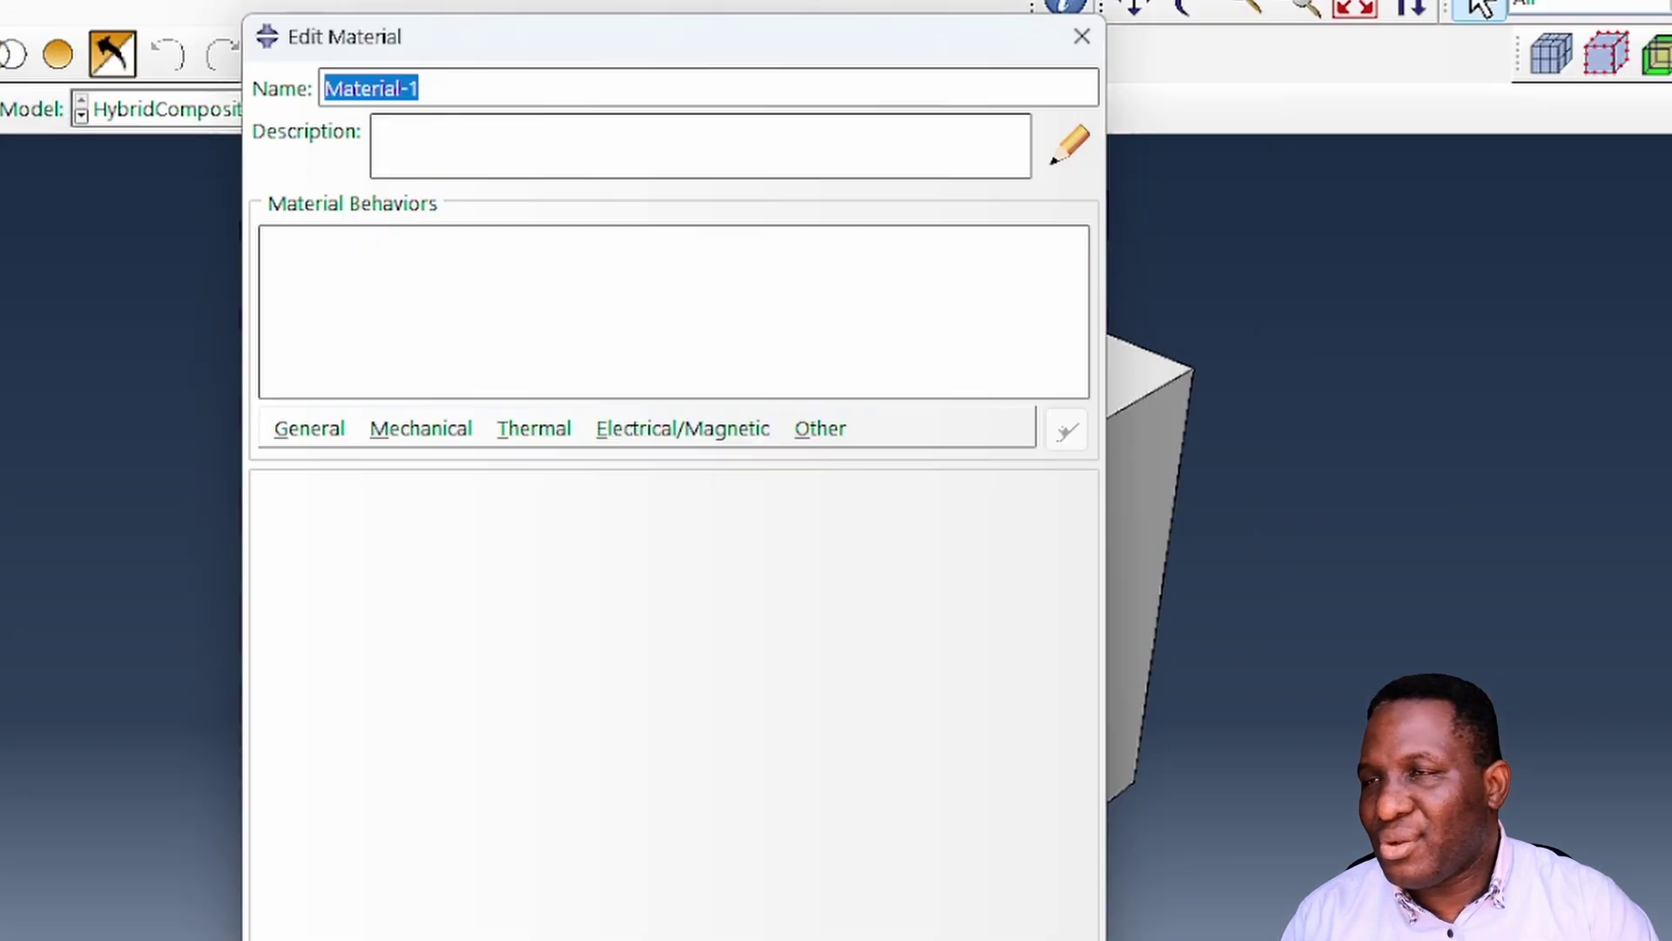
type("EGlass")
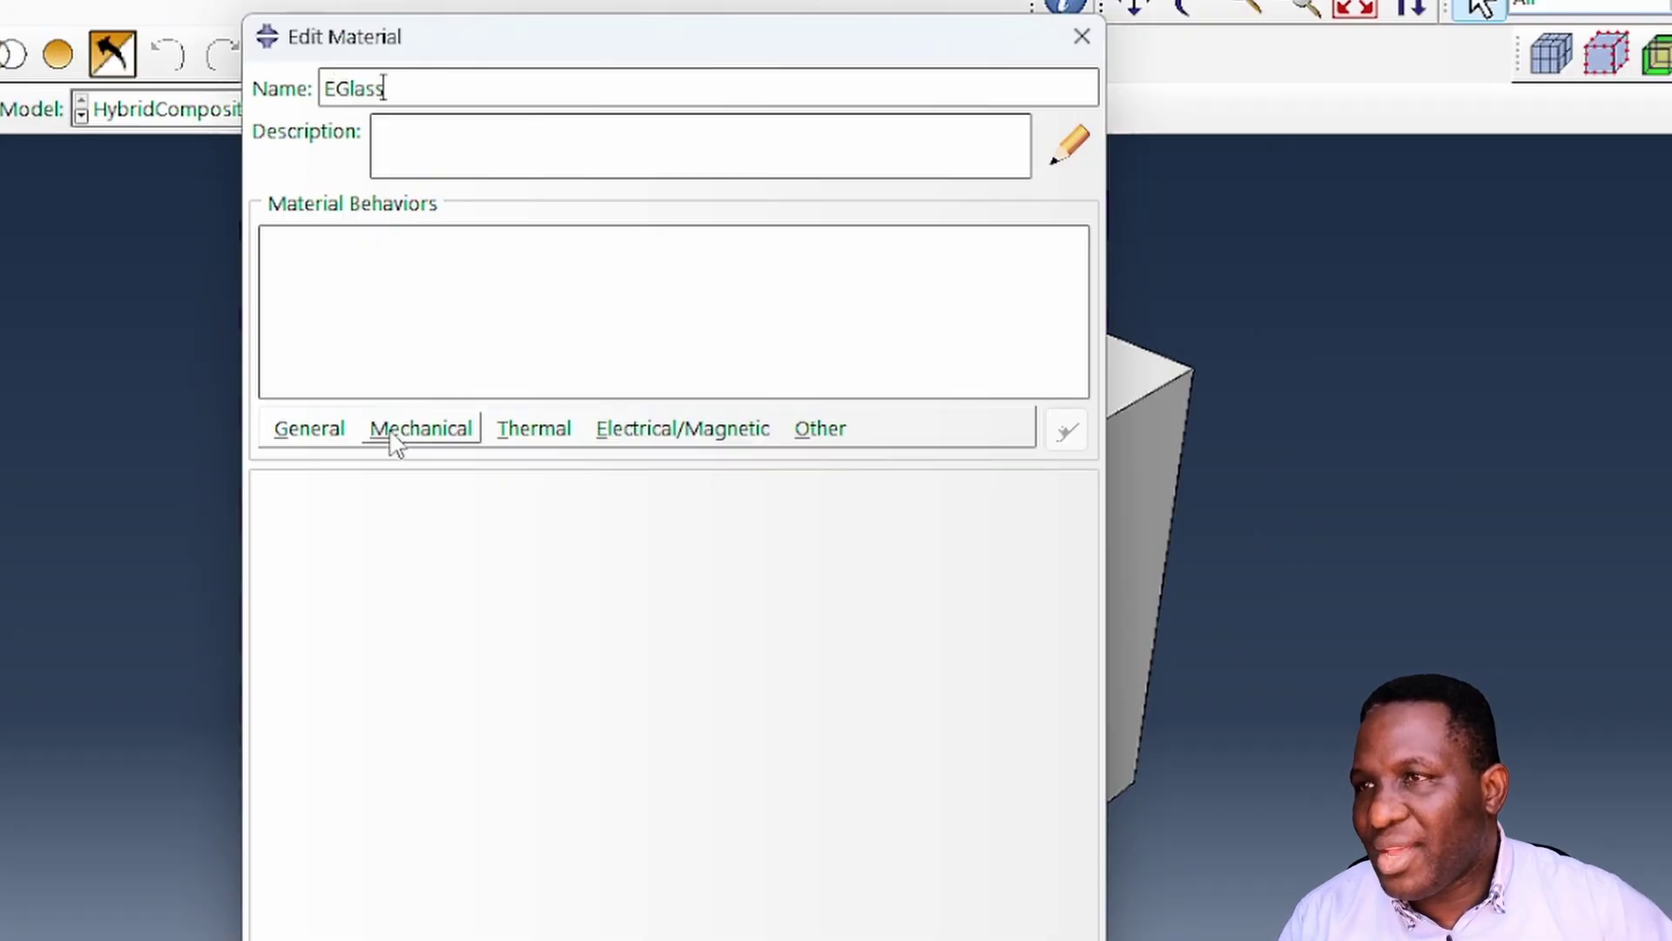
left_click(391, 430)
mouse_move(711, 468)
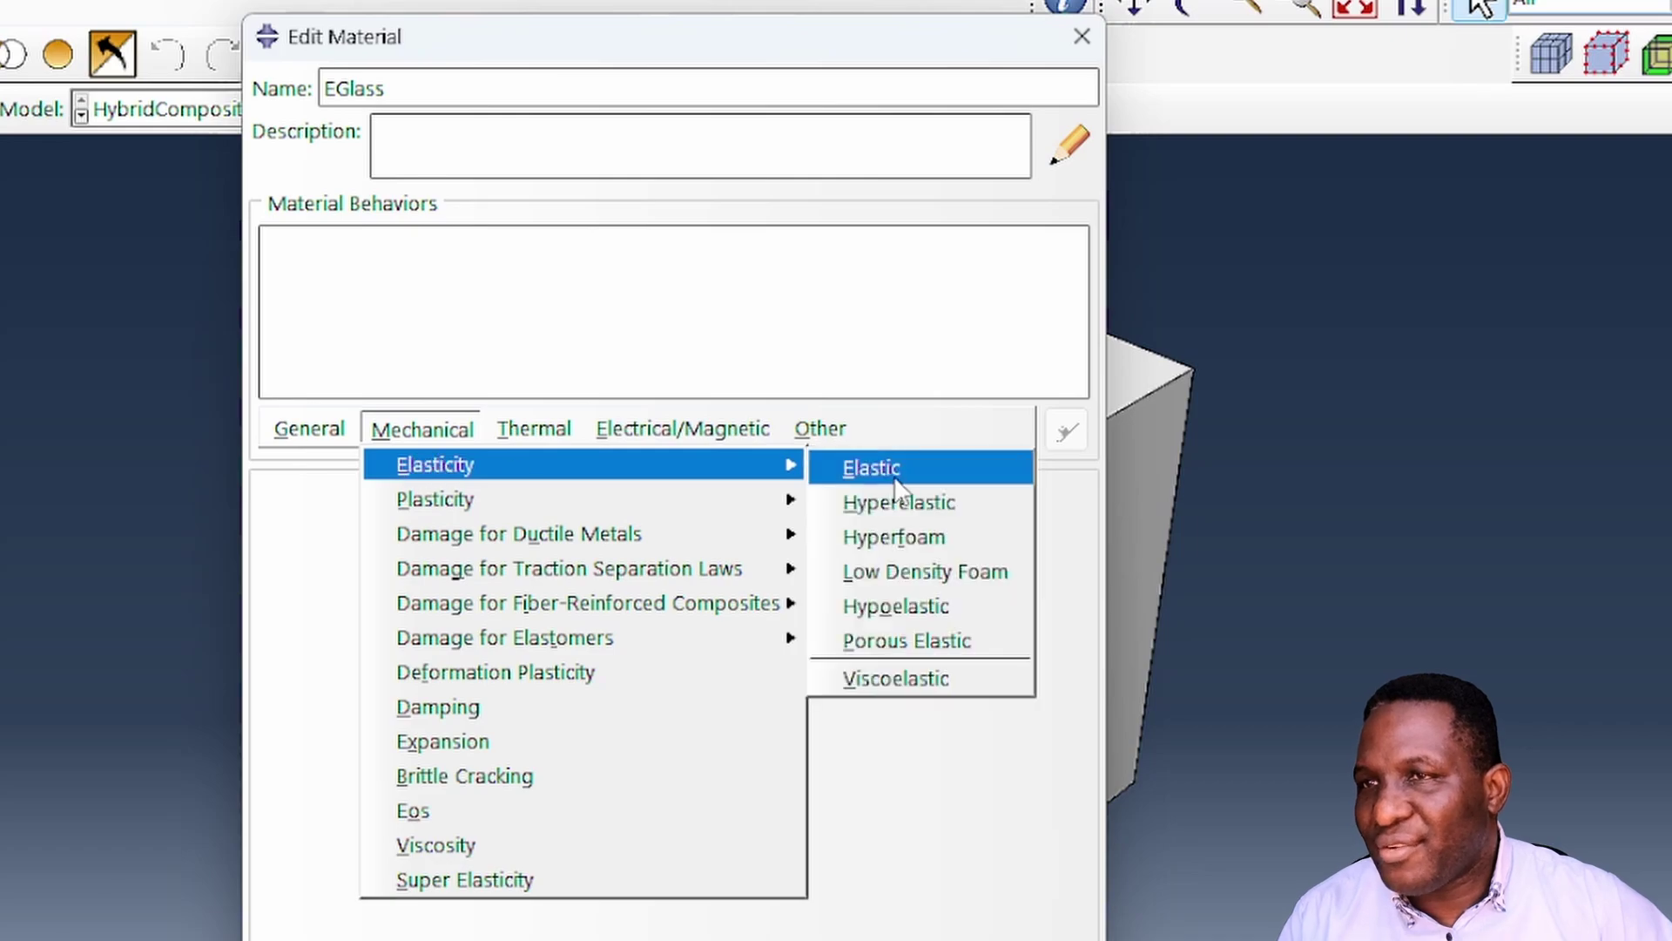
left_click(871, 468)
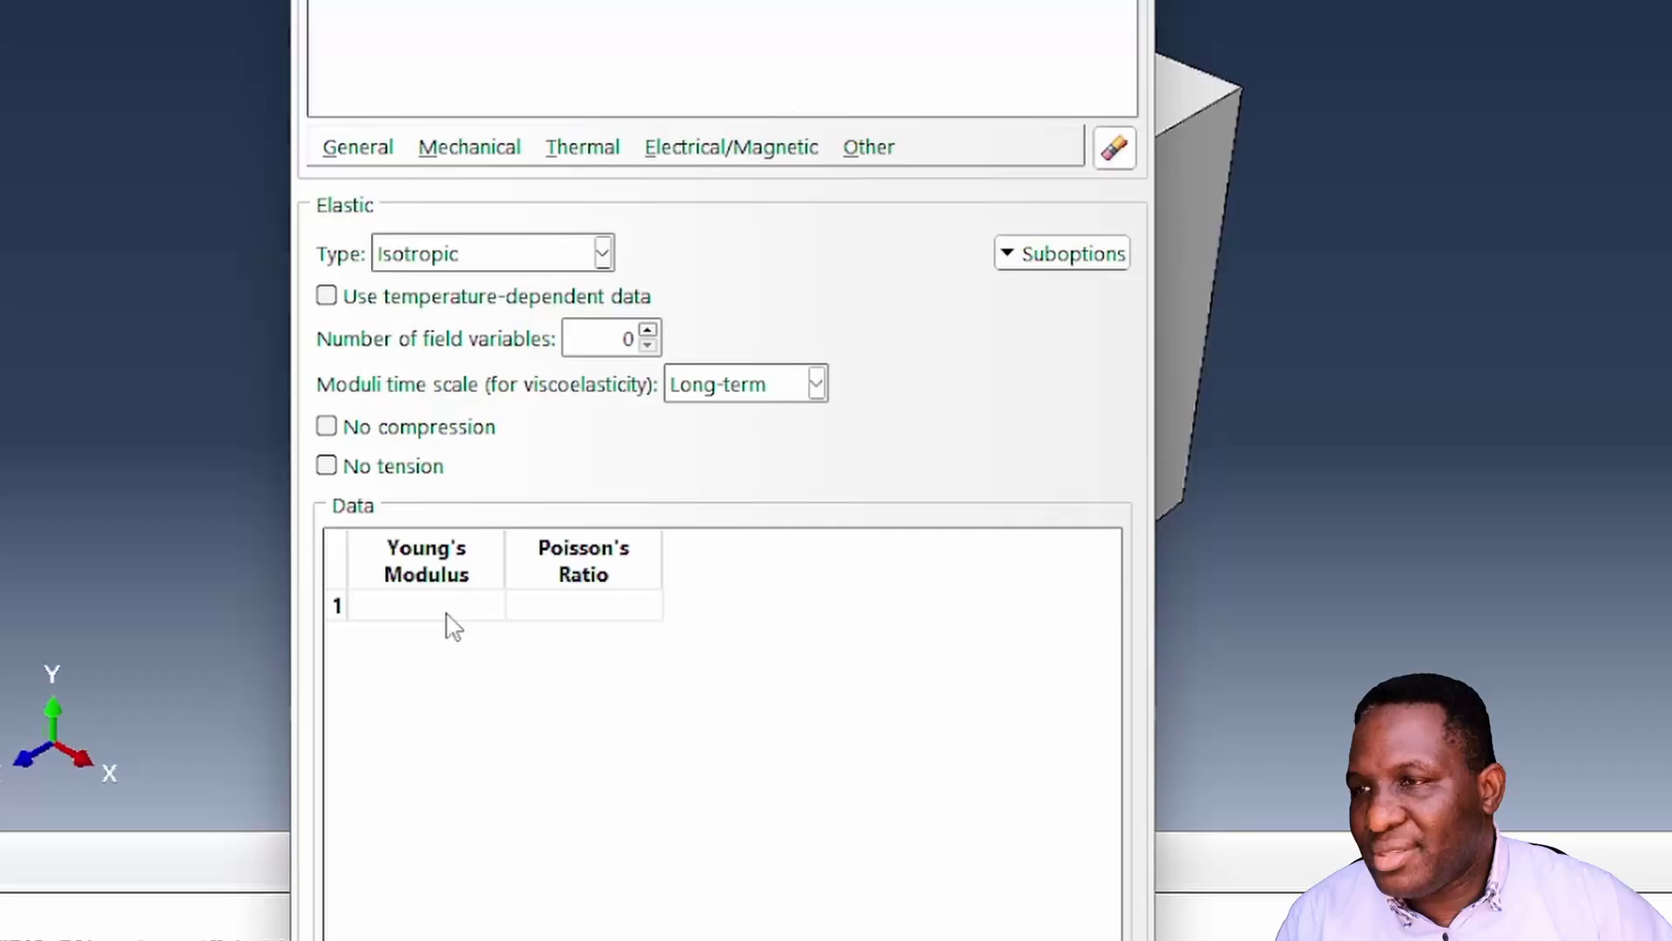
left_click(448, 607)
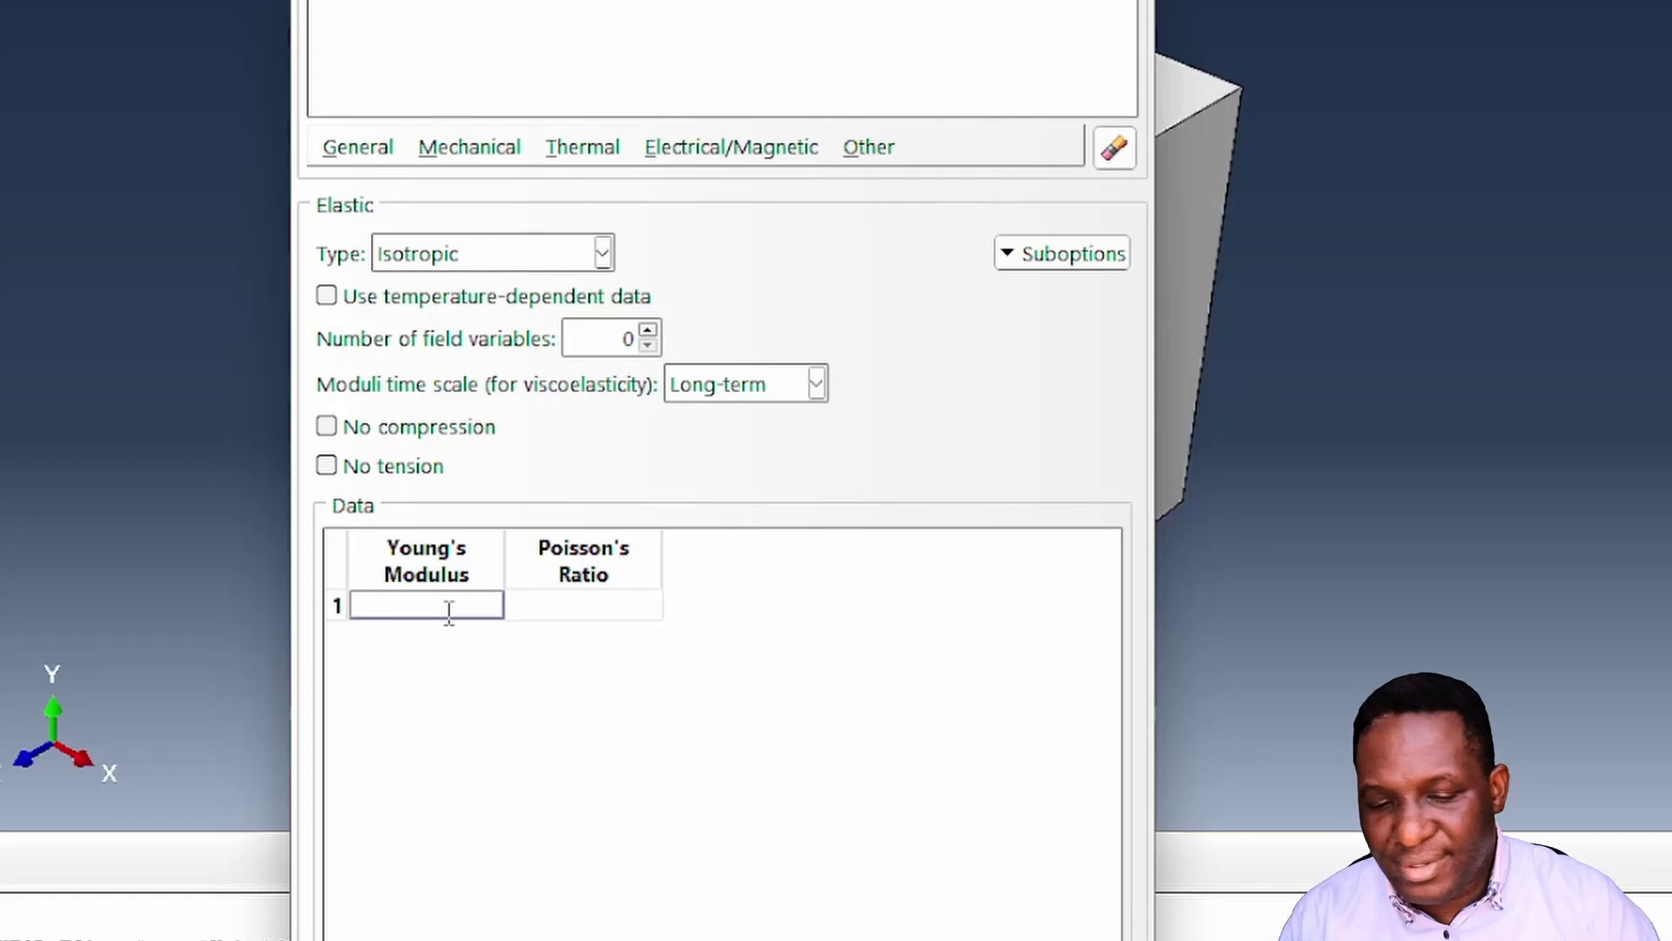
type("73e9")
key("Tab")
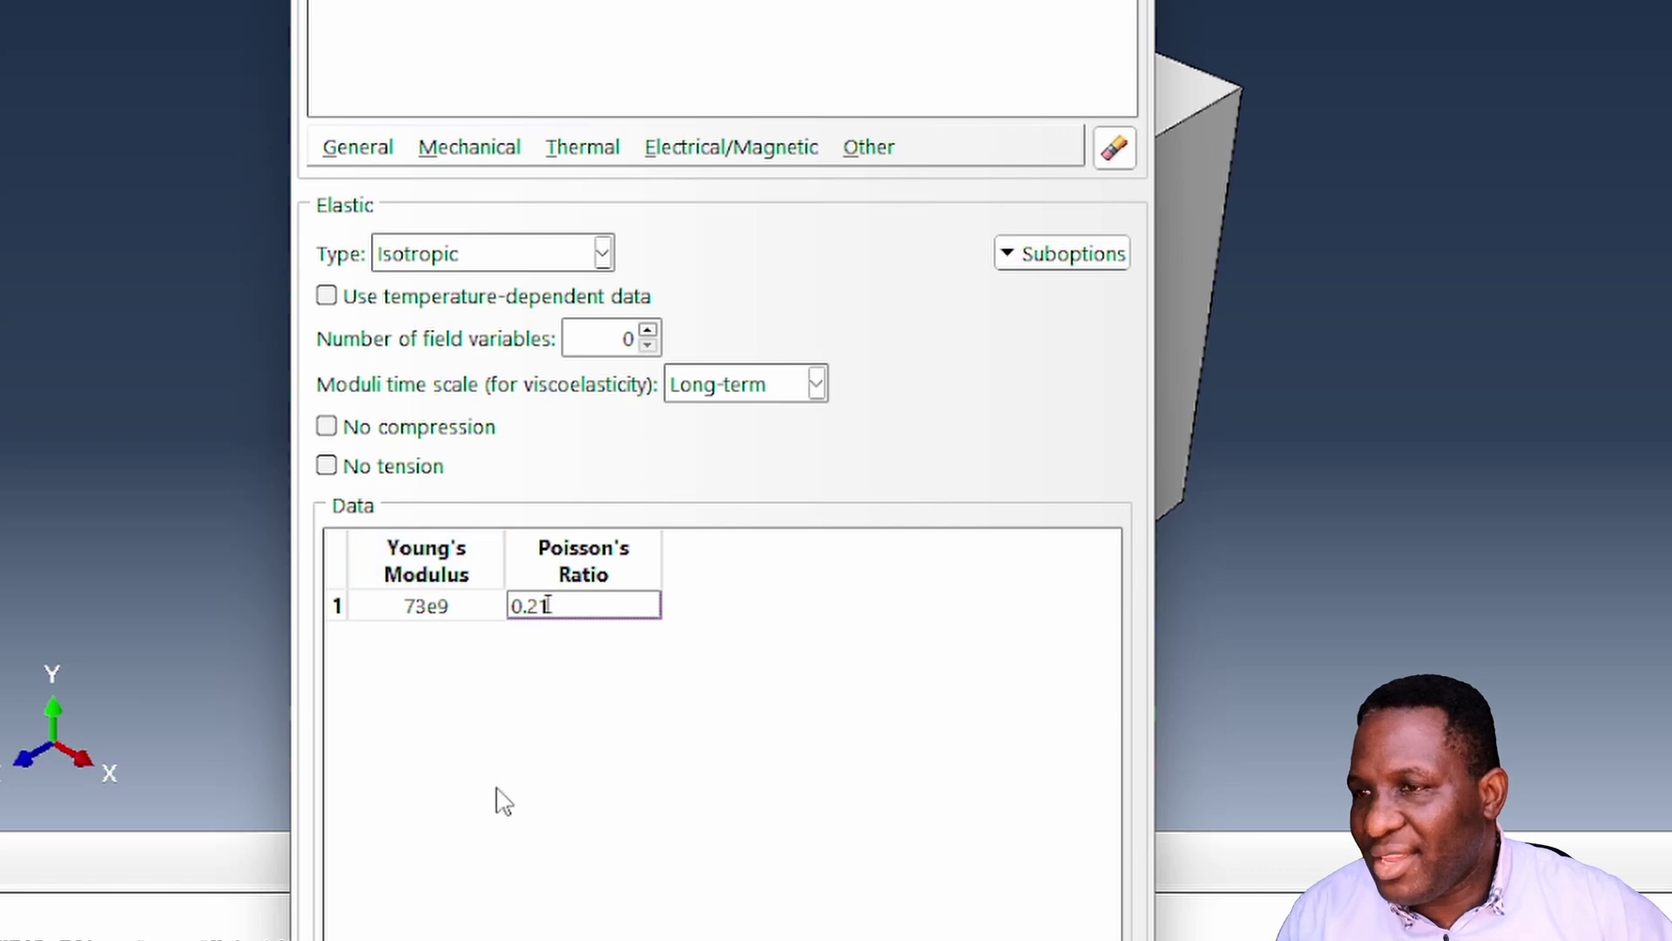
- Add plasticity to EGlass using the 1950 MPa yield strength from the slide's properties table and plastic strain 0
left_click(457, 150)
mouse_move(636, 220)
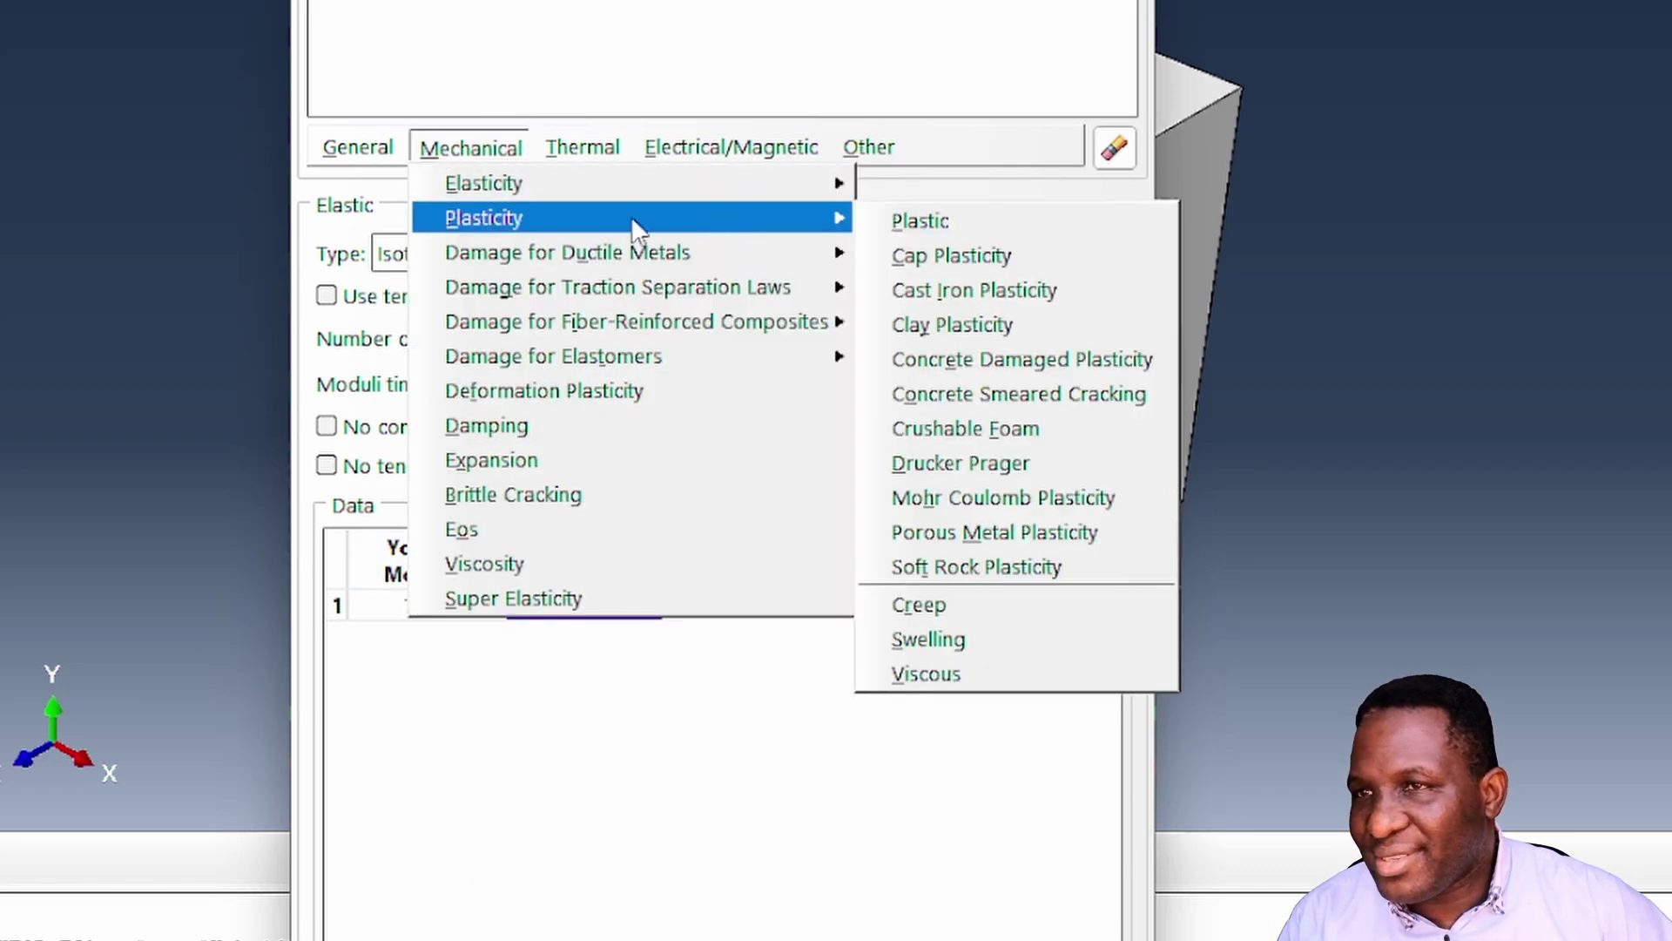
left_click(920, 221)
left_click(421, 567)
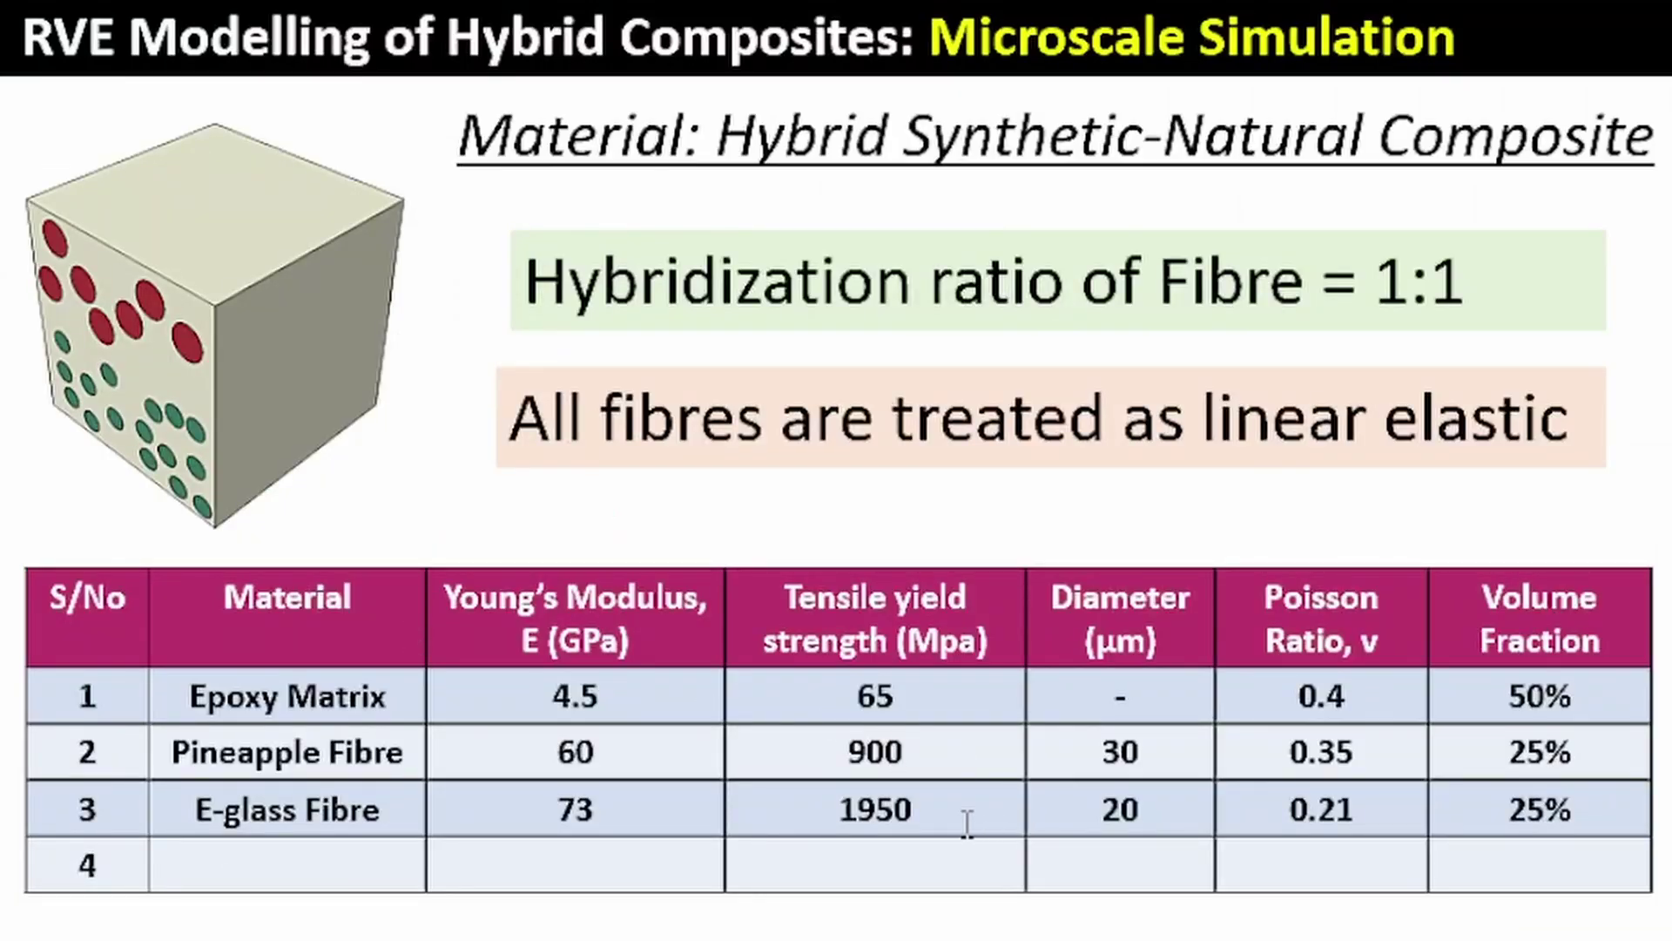
double_click(850, 827)
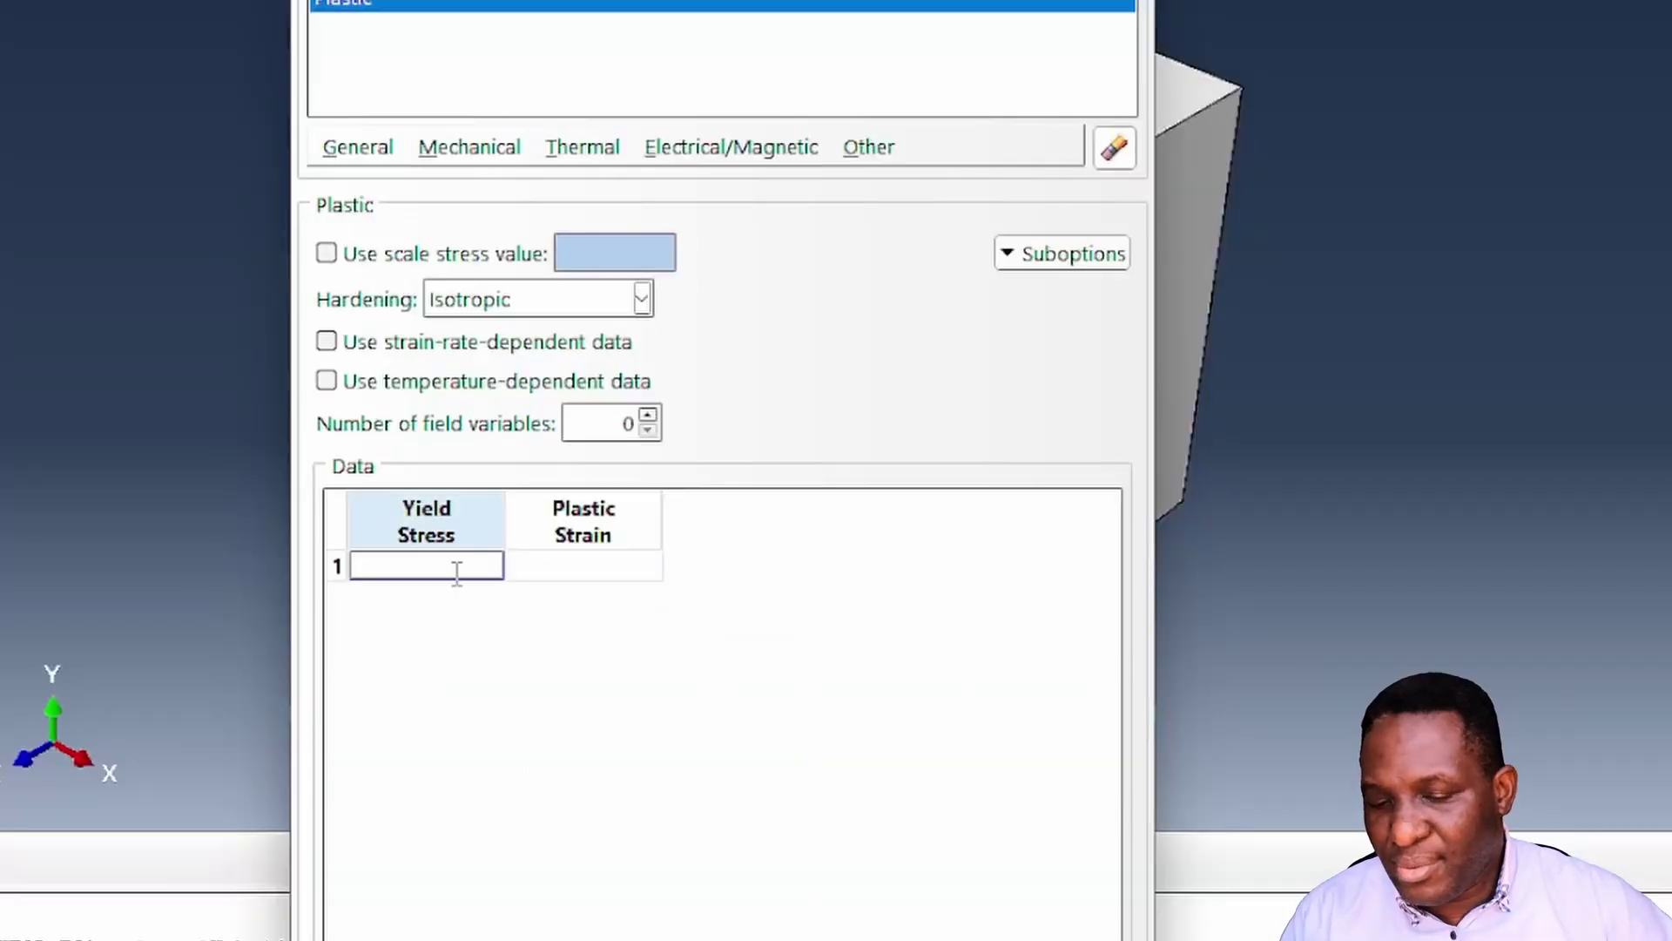
type("1950")
left_click(565, 570)
type("0")
key("Return")
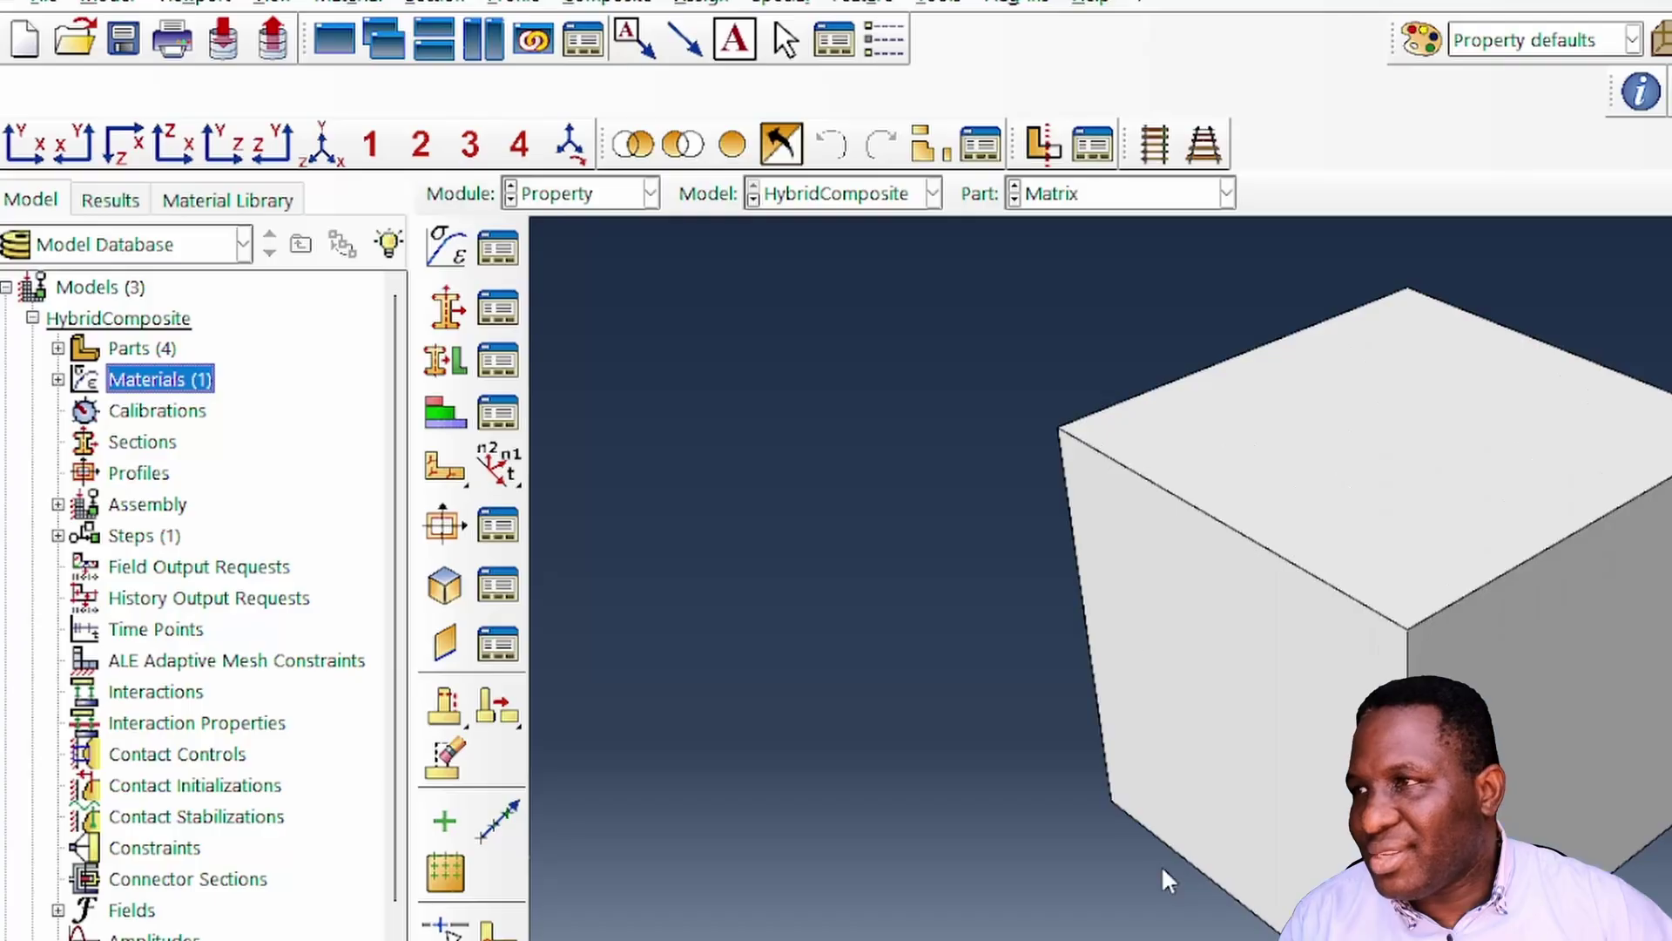
- Start a material named Pineapple and look up the pineapple fibre's modulus, yield strength and Poisson's ratio in the slide's table
double_click(139, 380)
type("Pineapple")
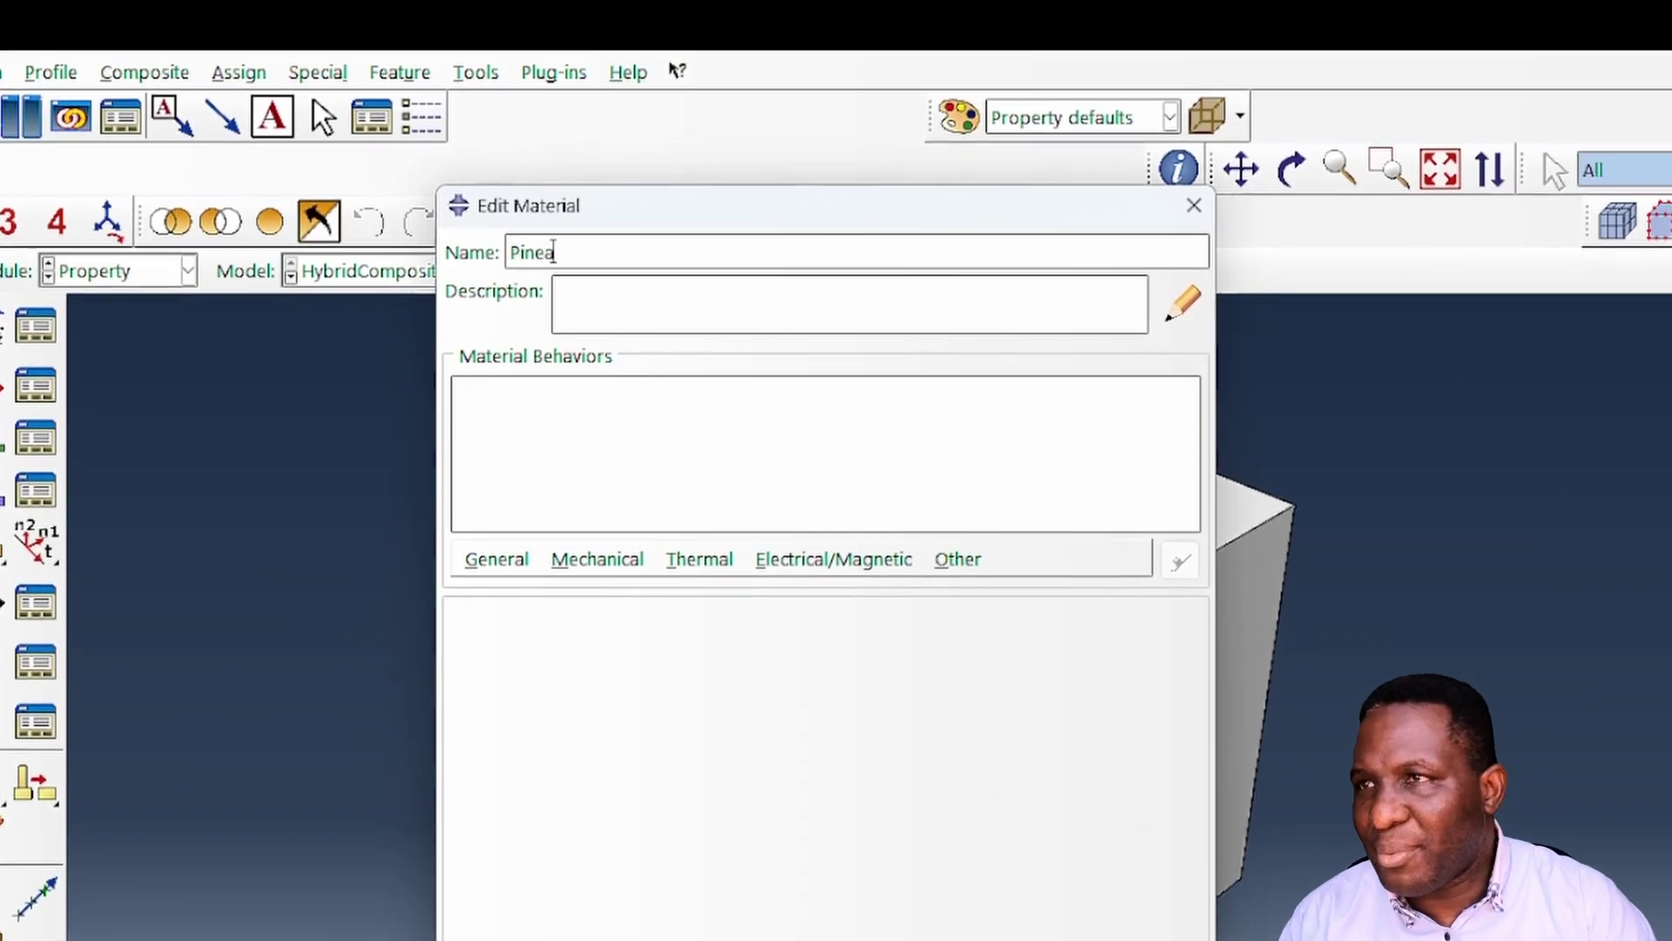
key("Tab")
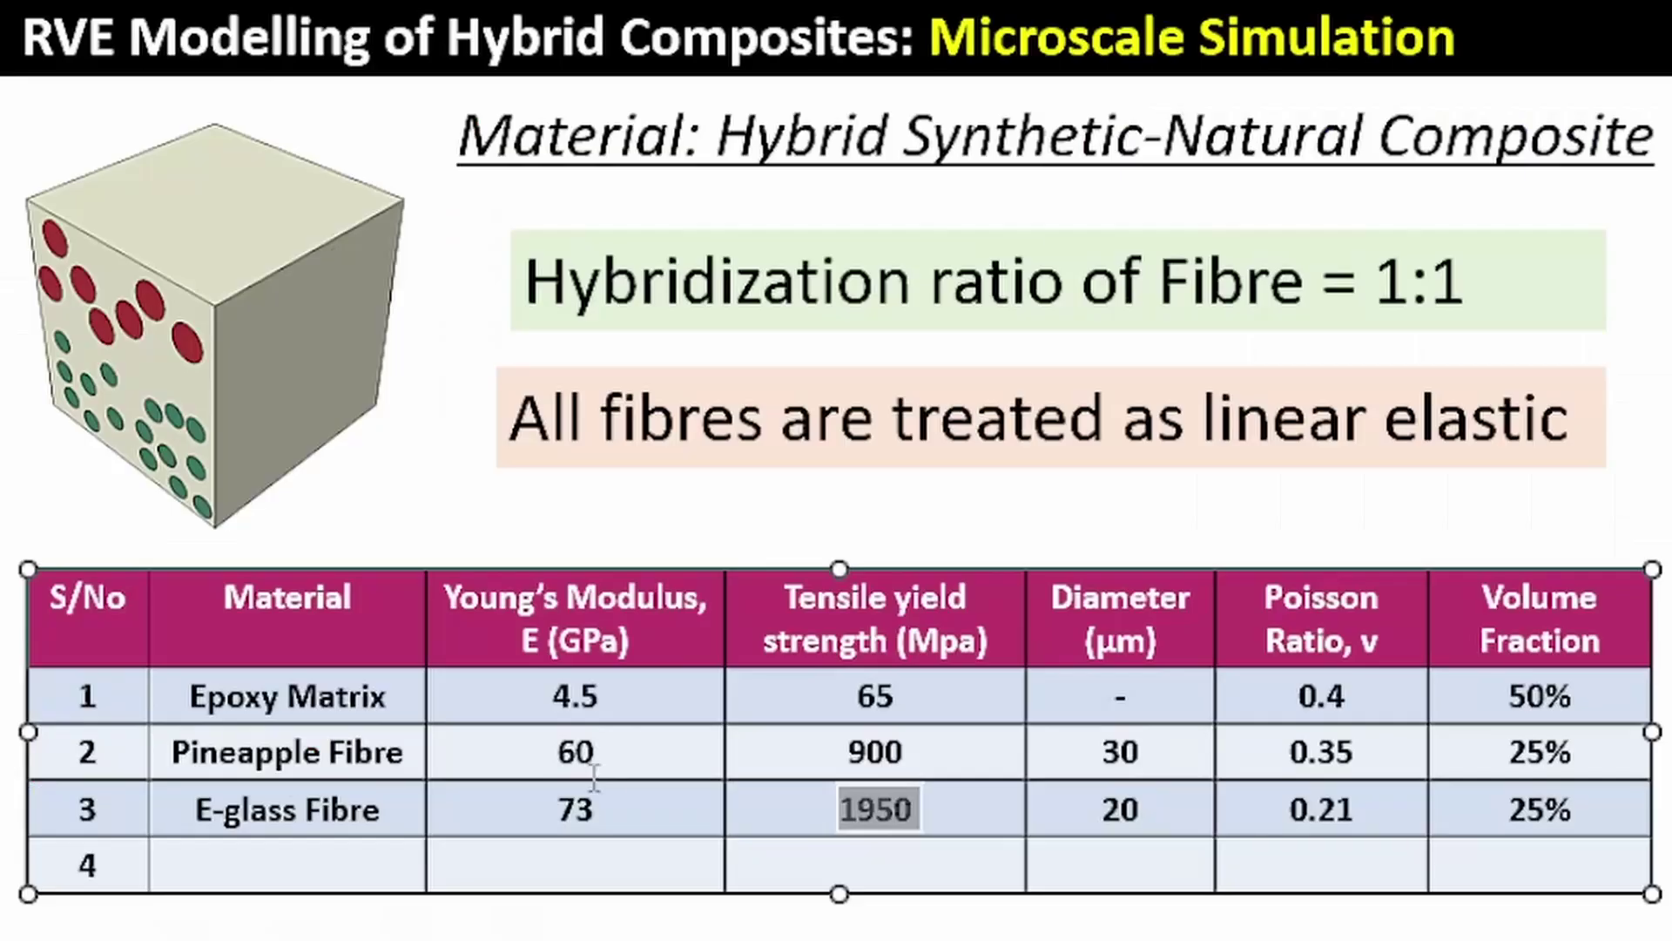
left_click_drag(610, 756, 552, 751)
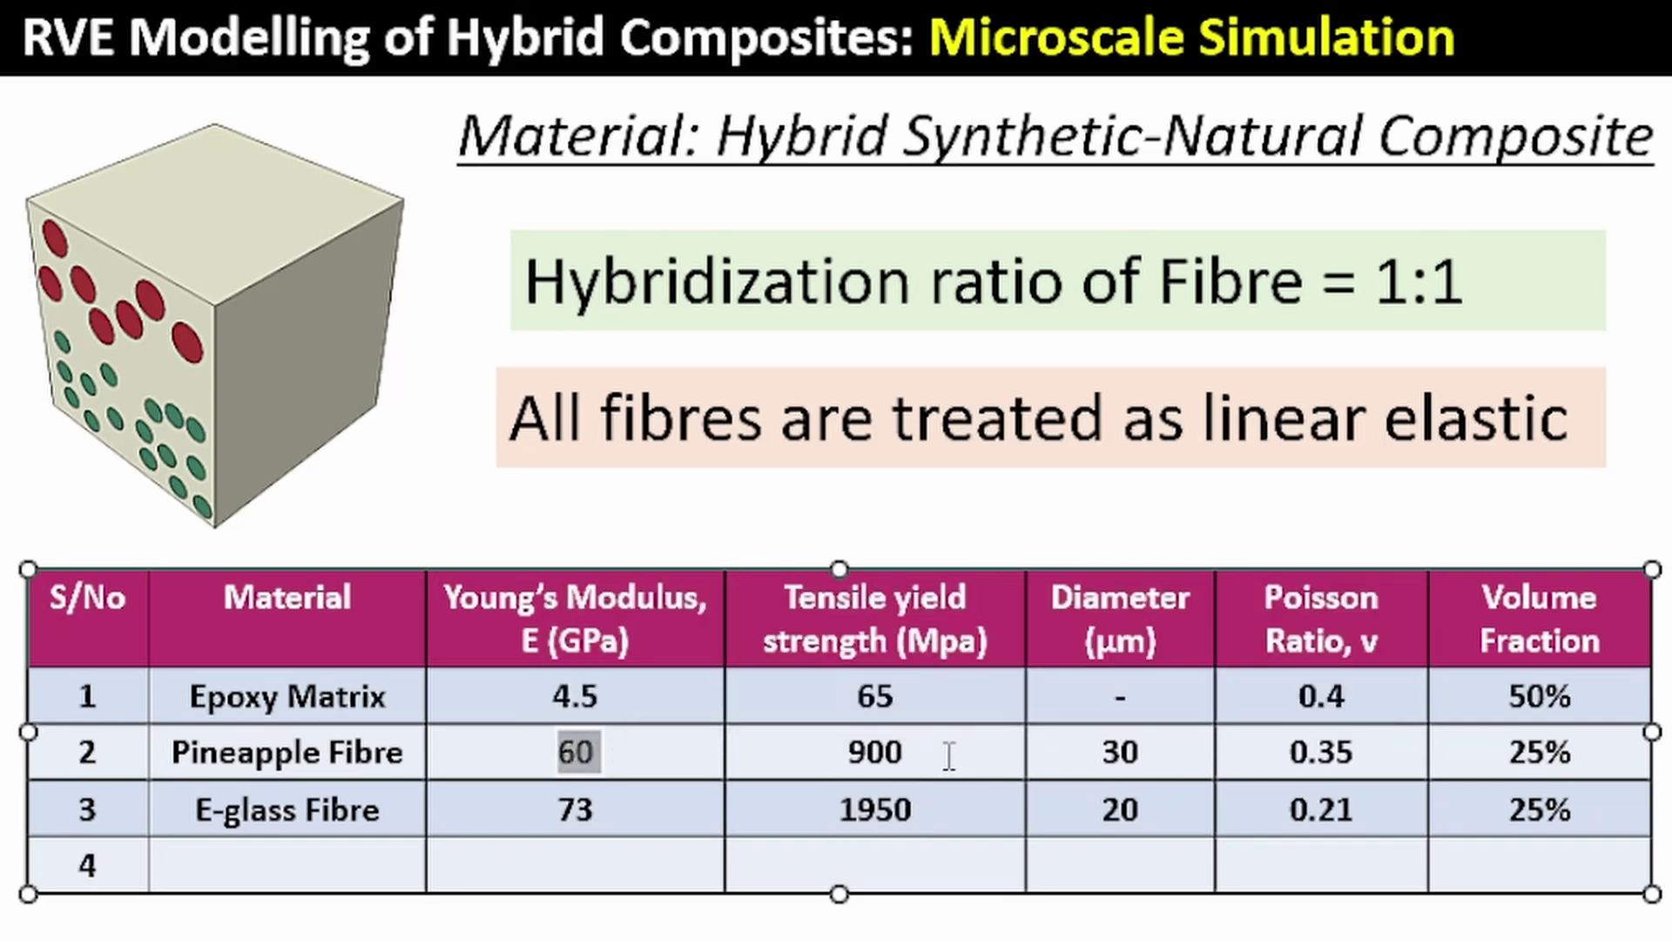
left_click_drag(944, 755, 815, 756)
left_click_drag(1377, 751, 1289, 753)
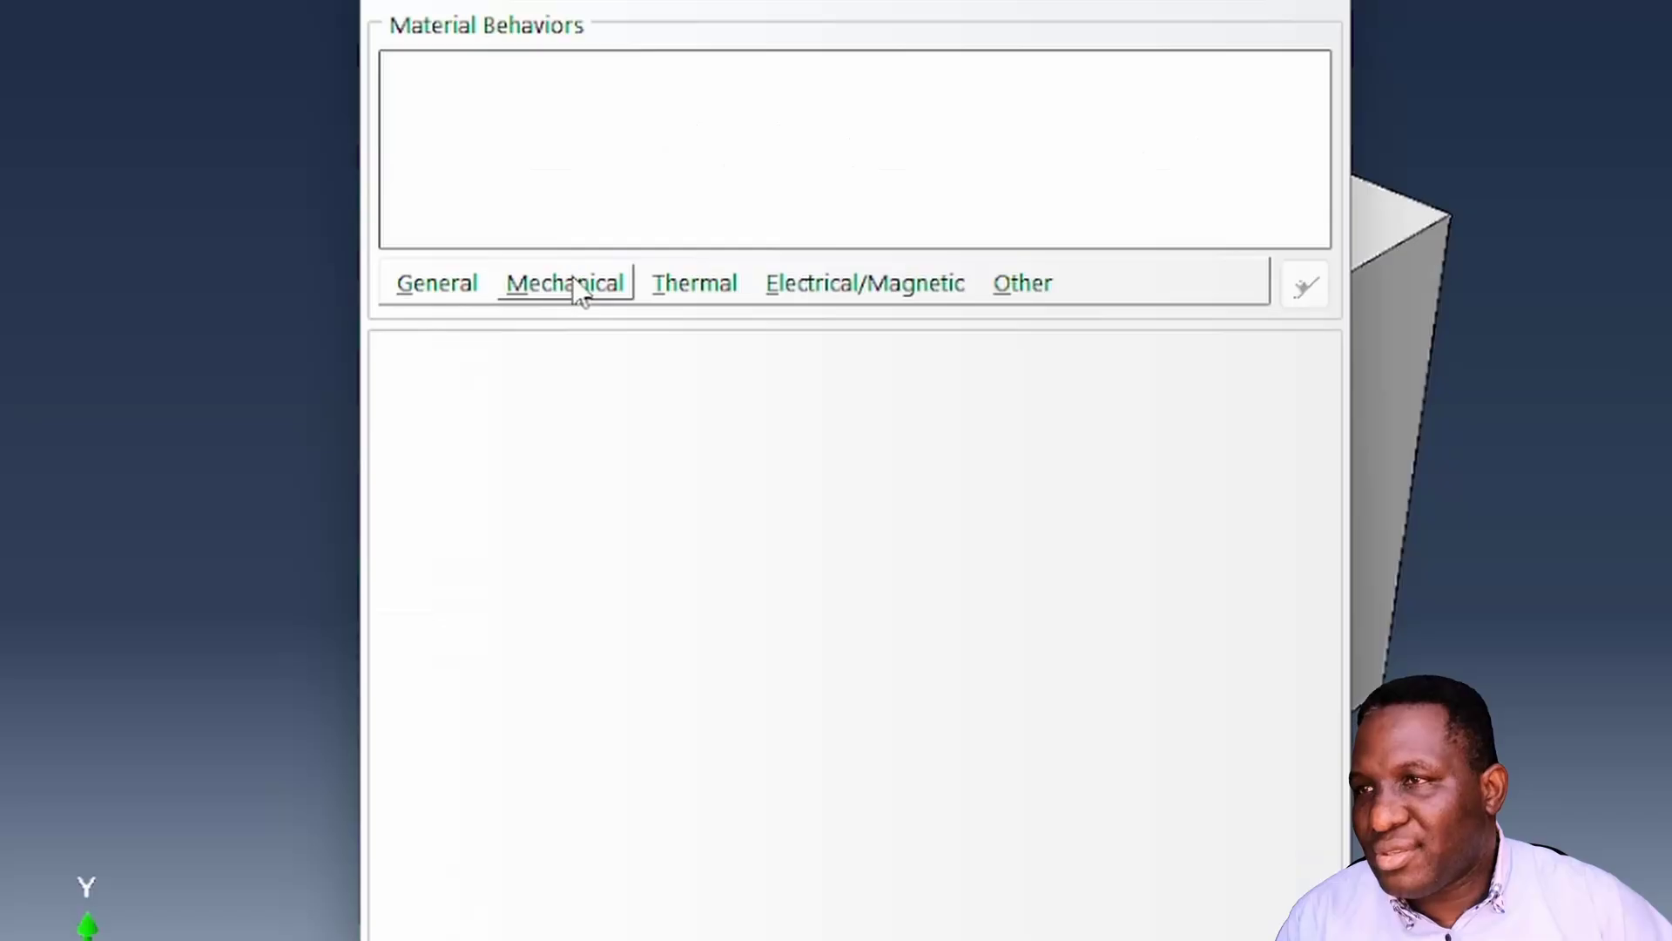
- Give the Pineapple material isotropic elasticity with Young's modulus 60e9 and Poisson's ratio 0.35
left_click(575, 288)
mouse_move(688, 335)
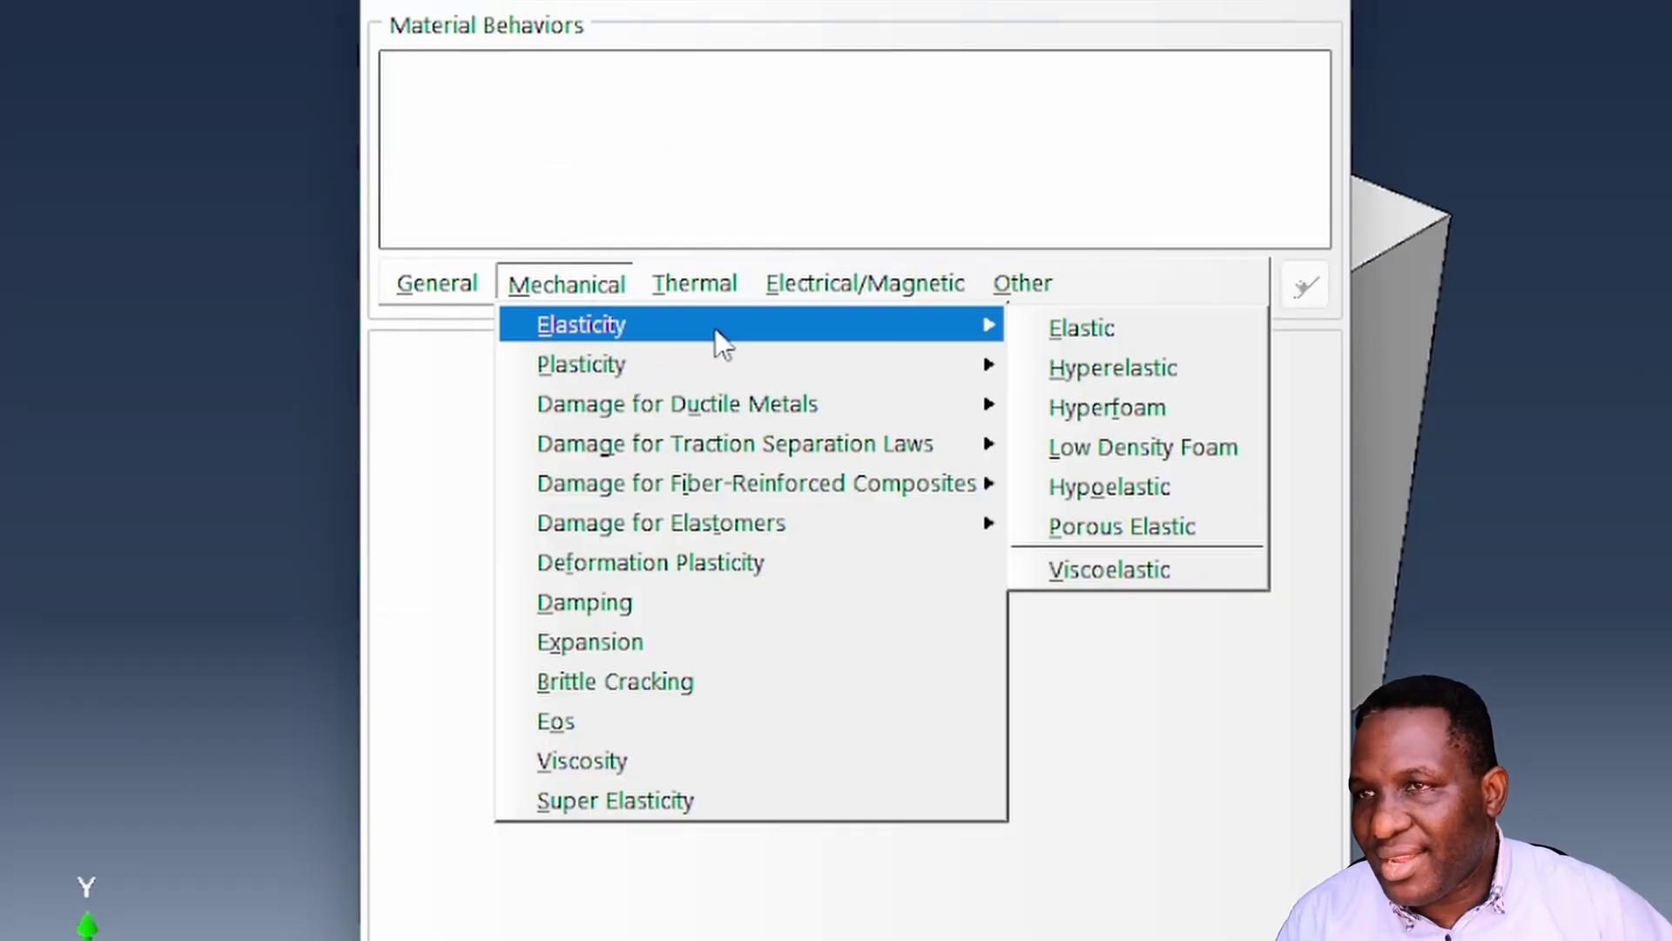
left_click(1083, 325)
left_click(509, 808)
type("60e9")
key("Tab")
type("0")
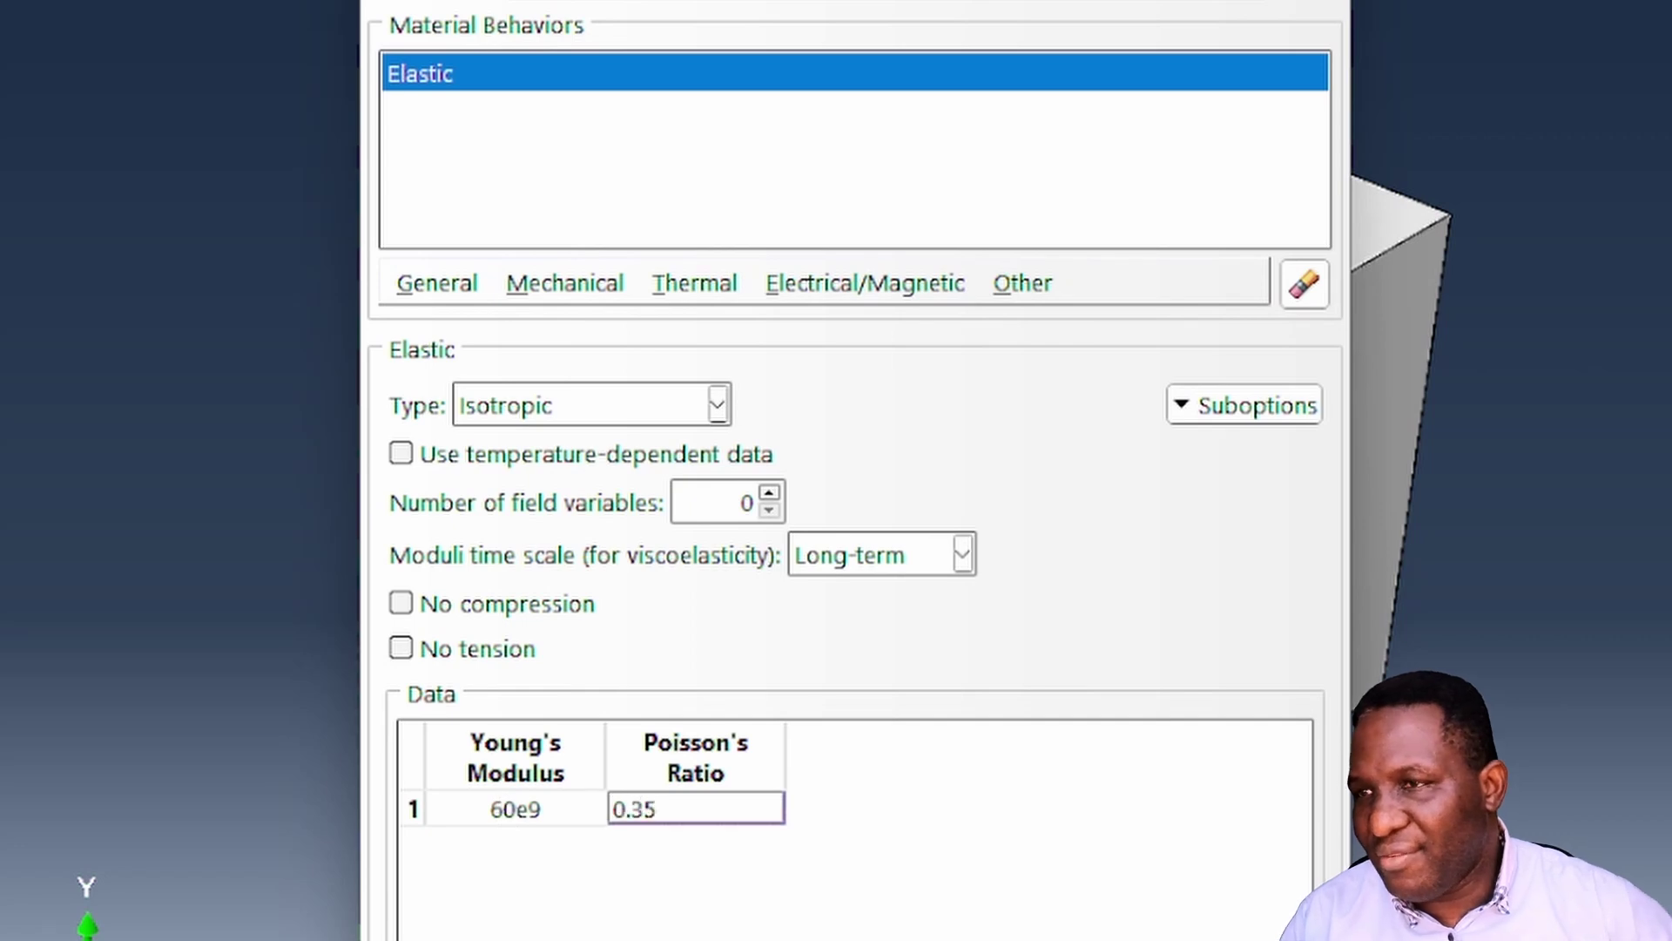
- Add plasticity to the Pineapple material with yield stress 900e6 and plastic strain 0.0
left_click(558, 286)
mouse_move(767, 381)
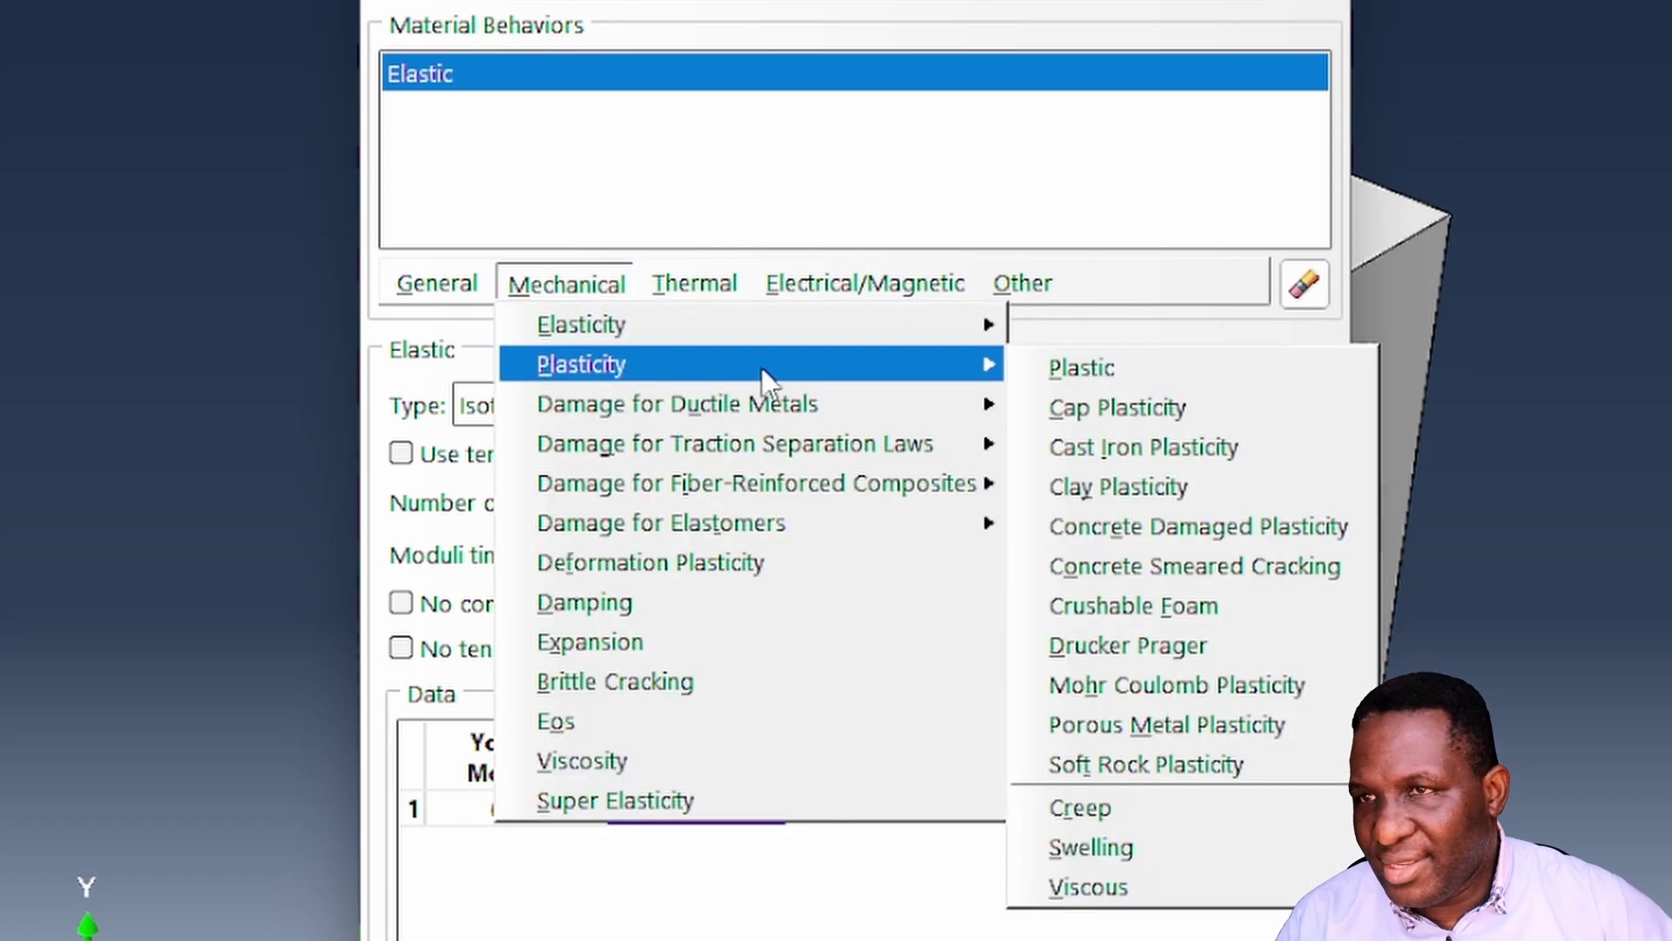
left_click(1111, 379)
left_click(505, 763)
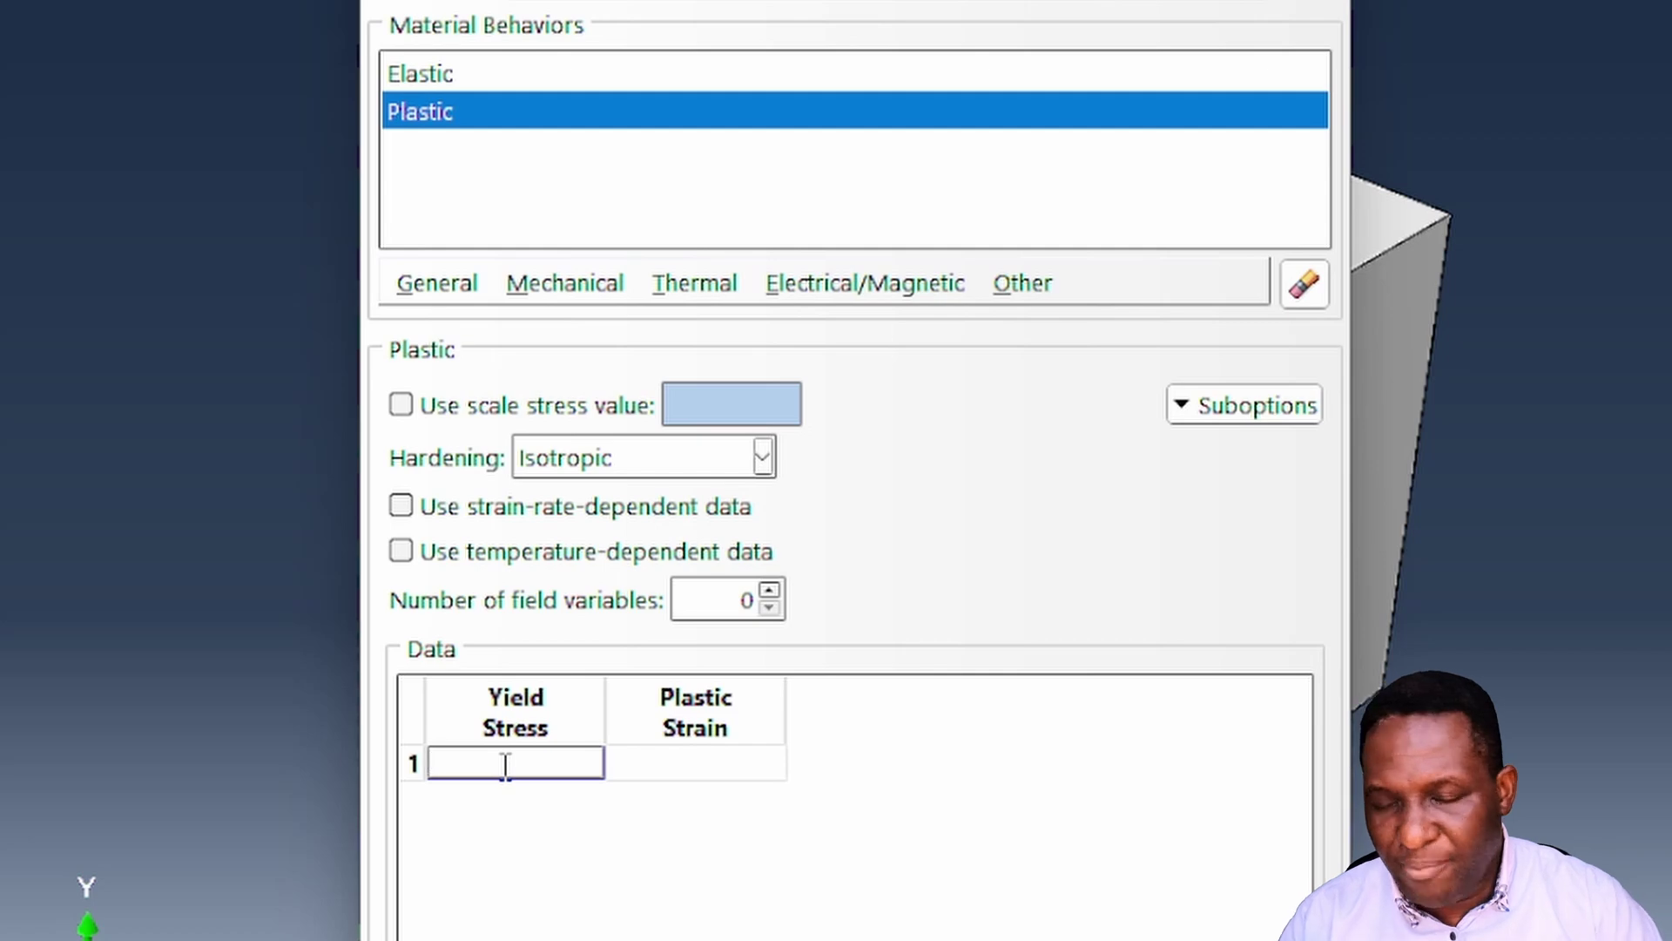
key("Tab")
type("0.0")
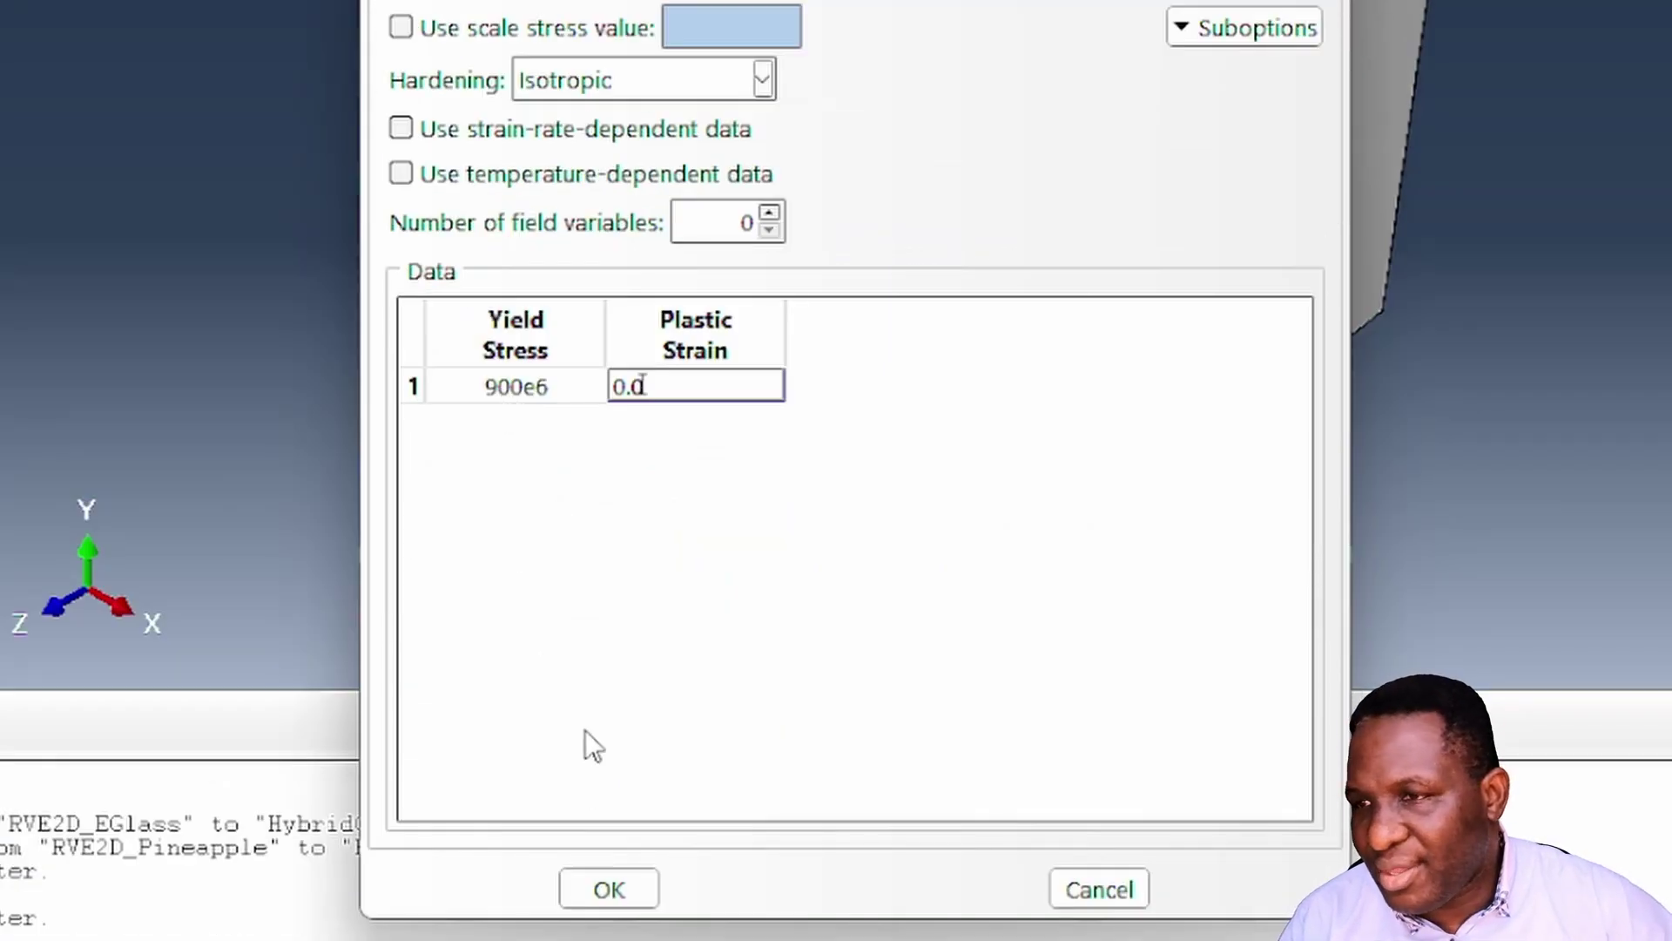
left_click(609, 889)
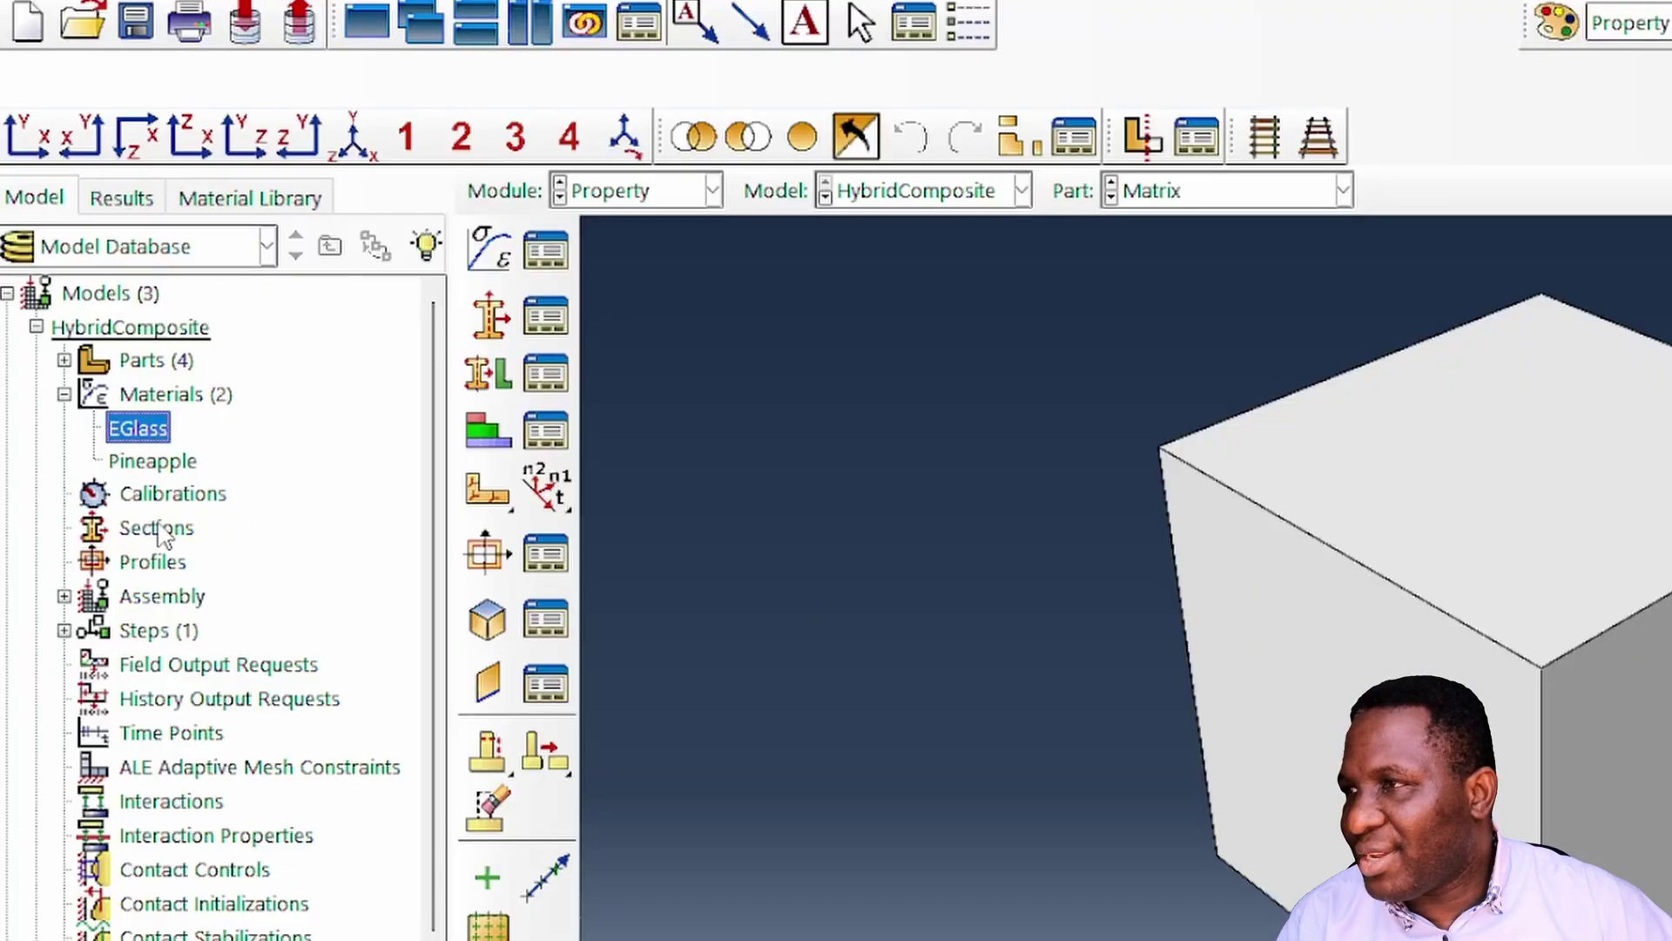
- Create a solid homogeneous section named eglassSection that uses the EGlass material
double_click(157, 528)
type("eglassSection")
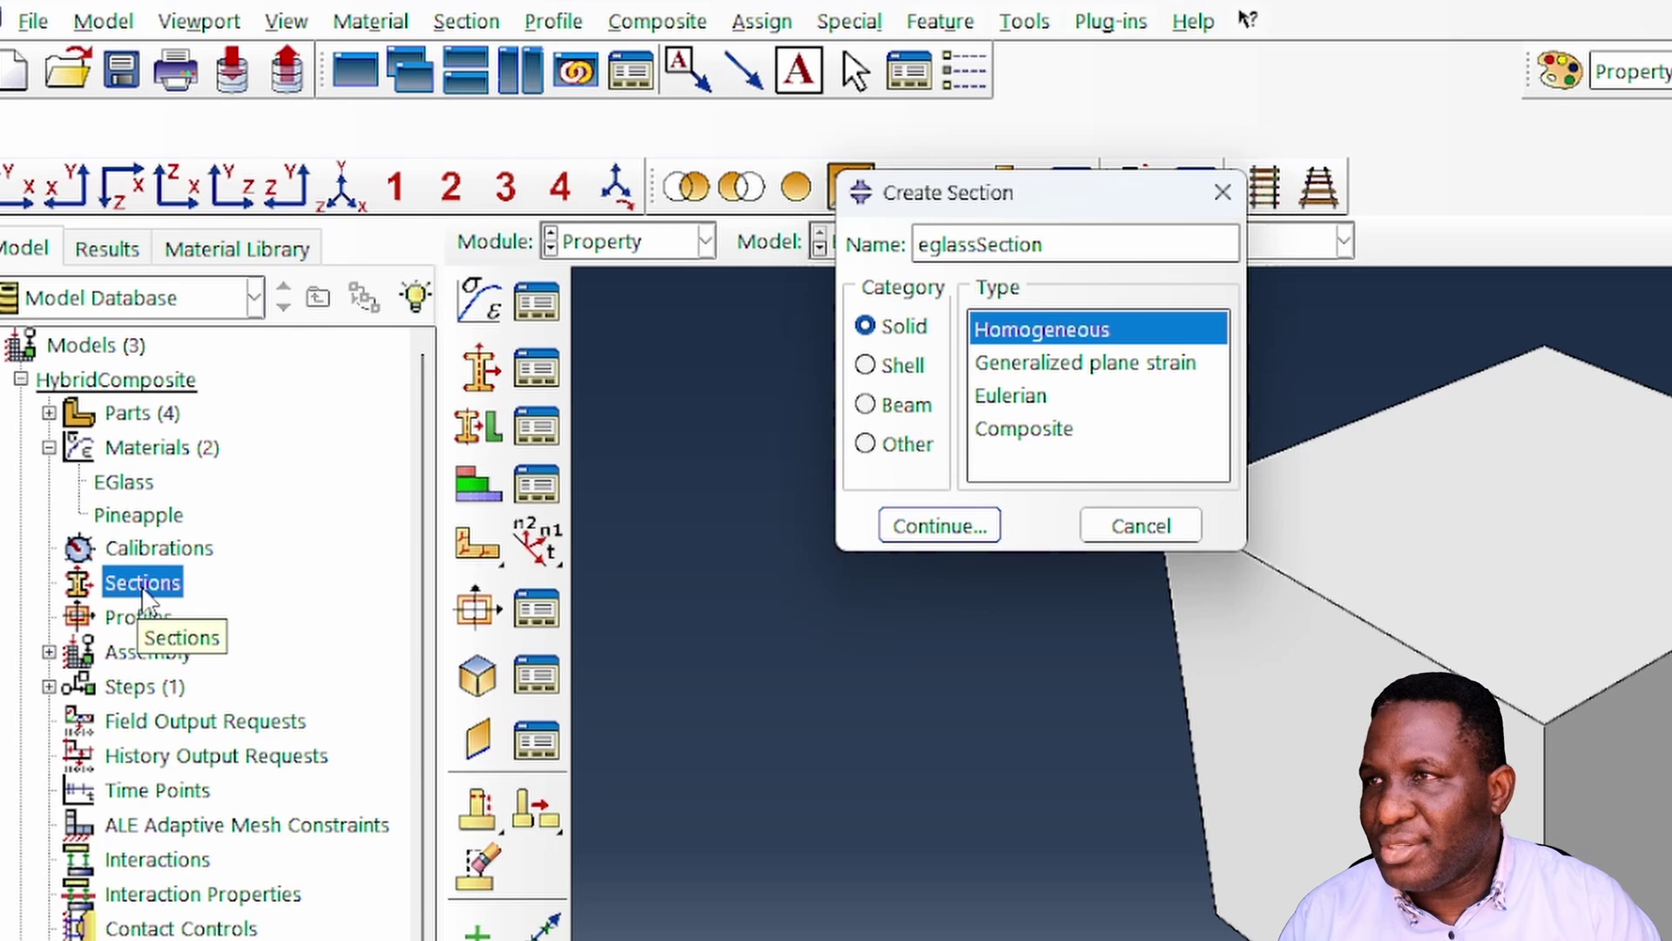
key("Return")
left_click(1340, 253)
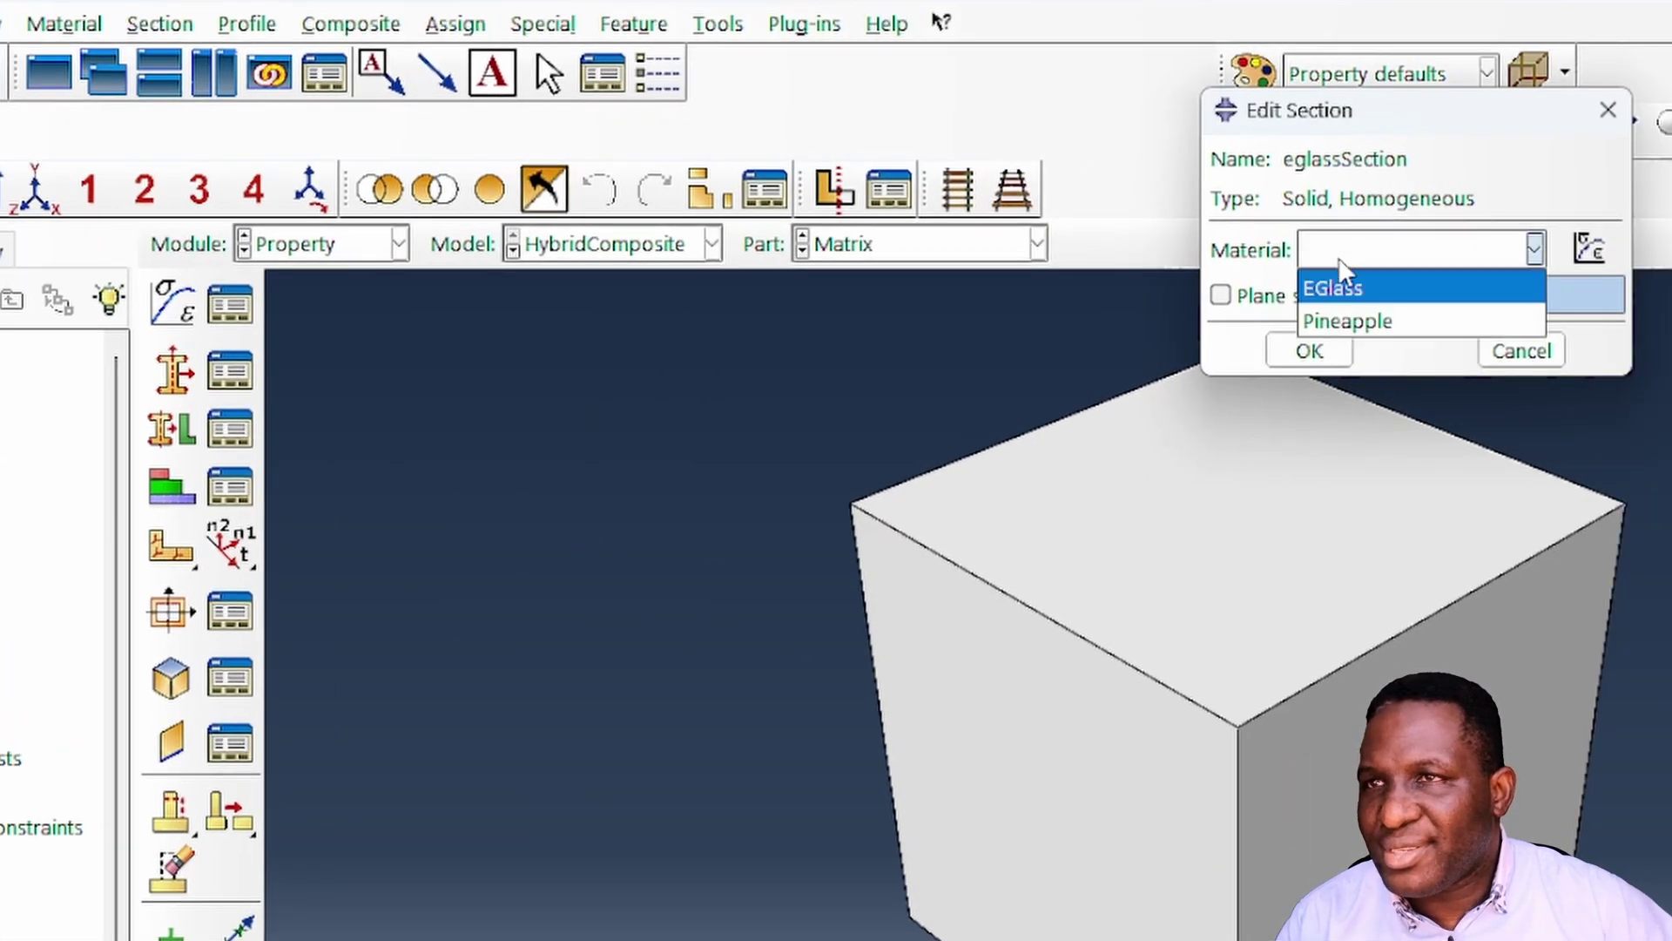
left_click(1347, 292)
left_click(1310, 350)
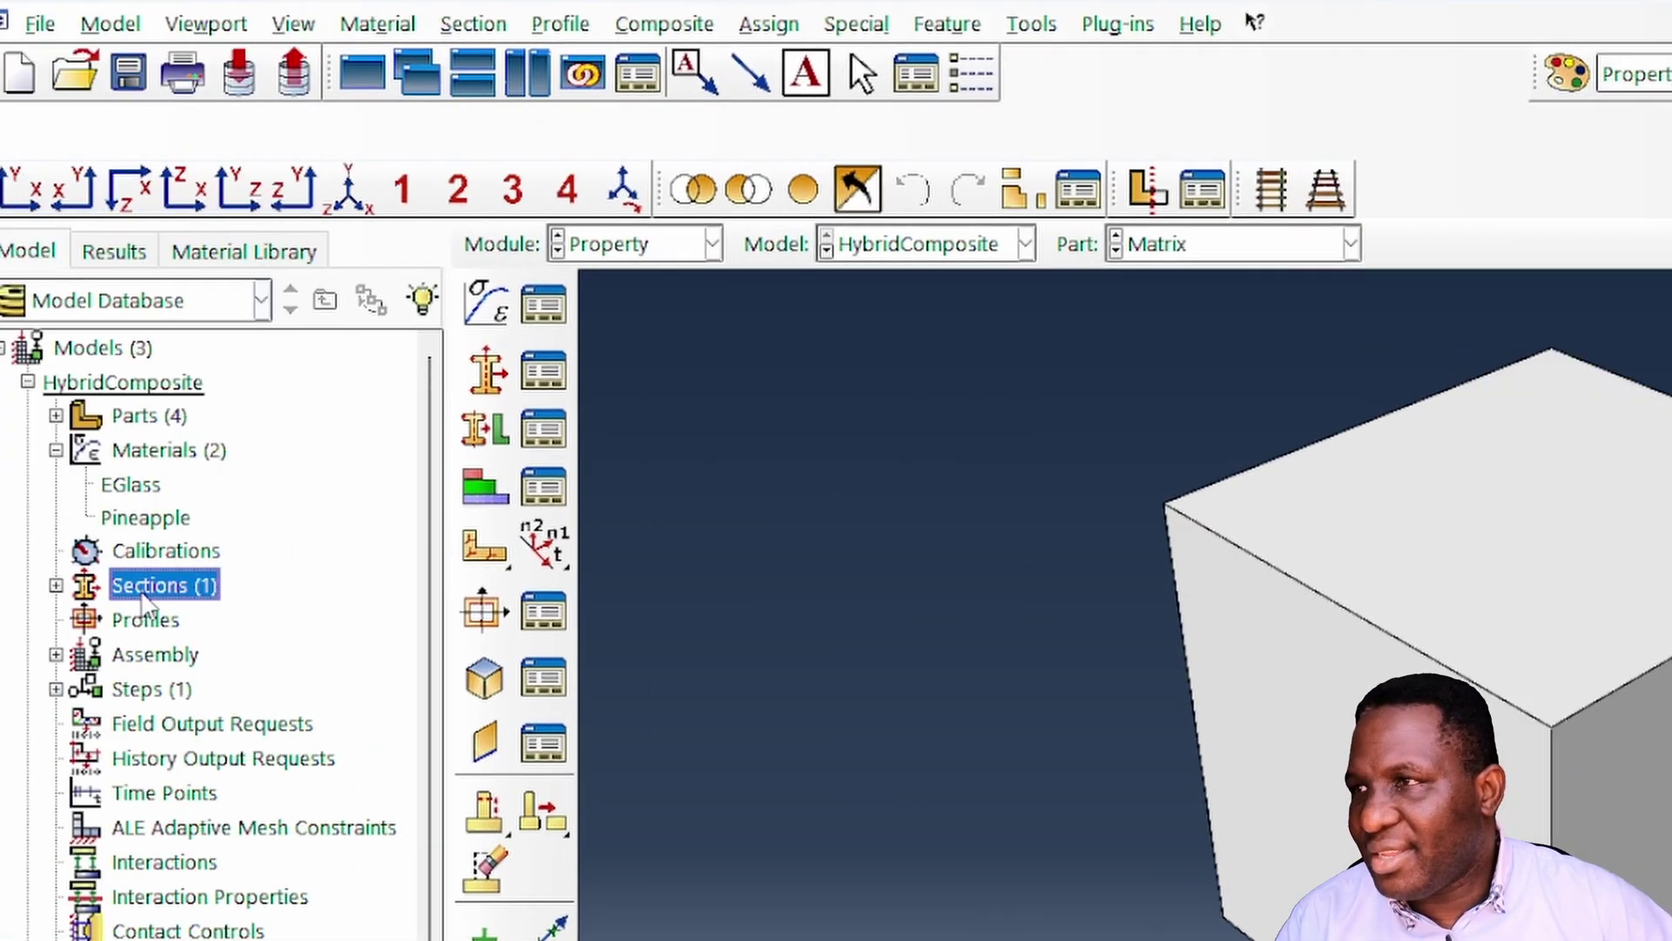
- Create a solid homogeneous section named pineappleSection that uses the Pineapple material
double_click(152, 587)
type("pineappleSection")
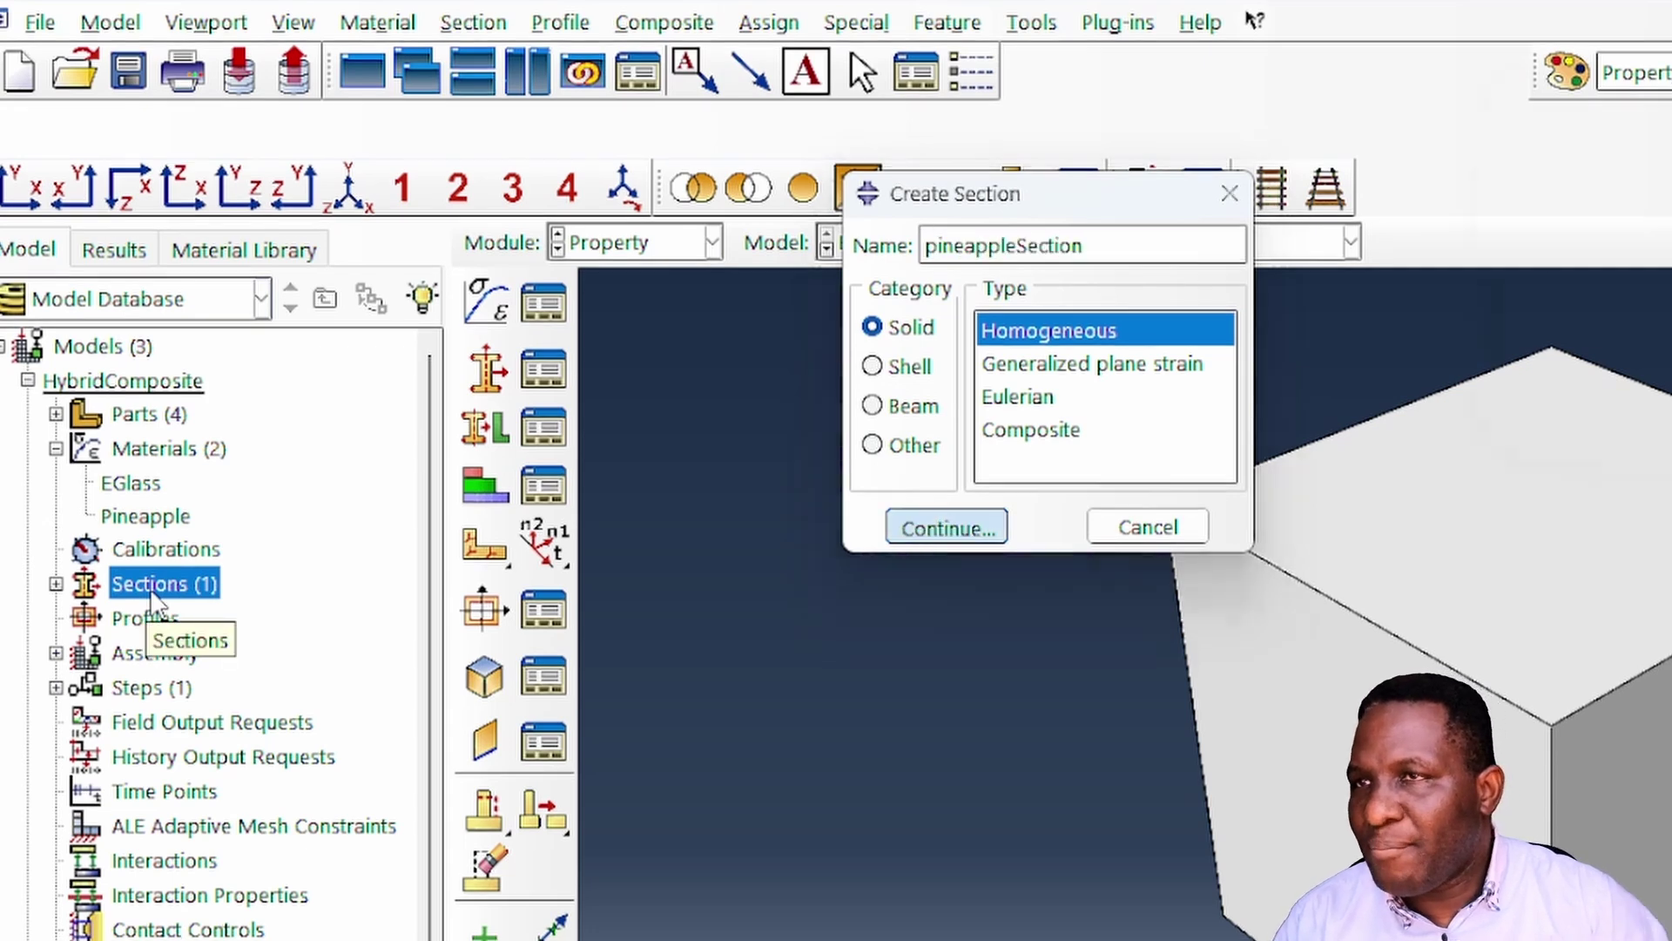
key("Return")
left_click(1346, 254)
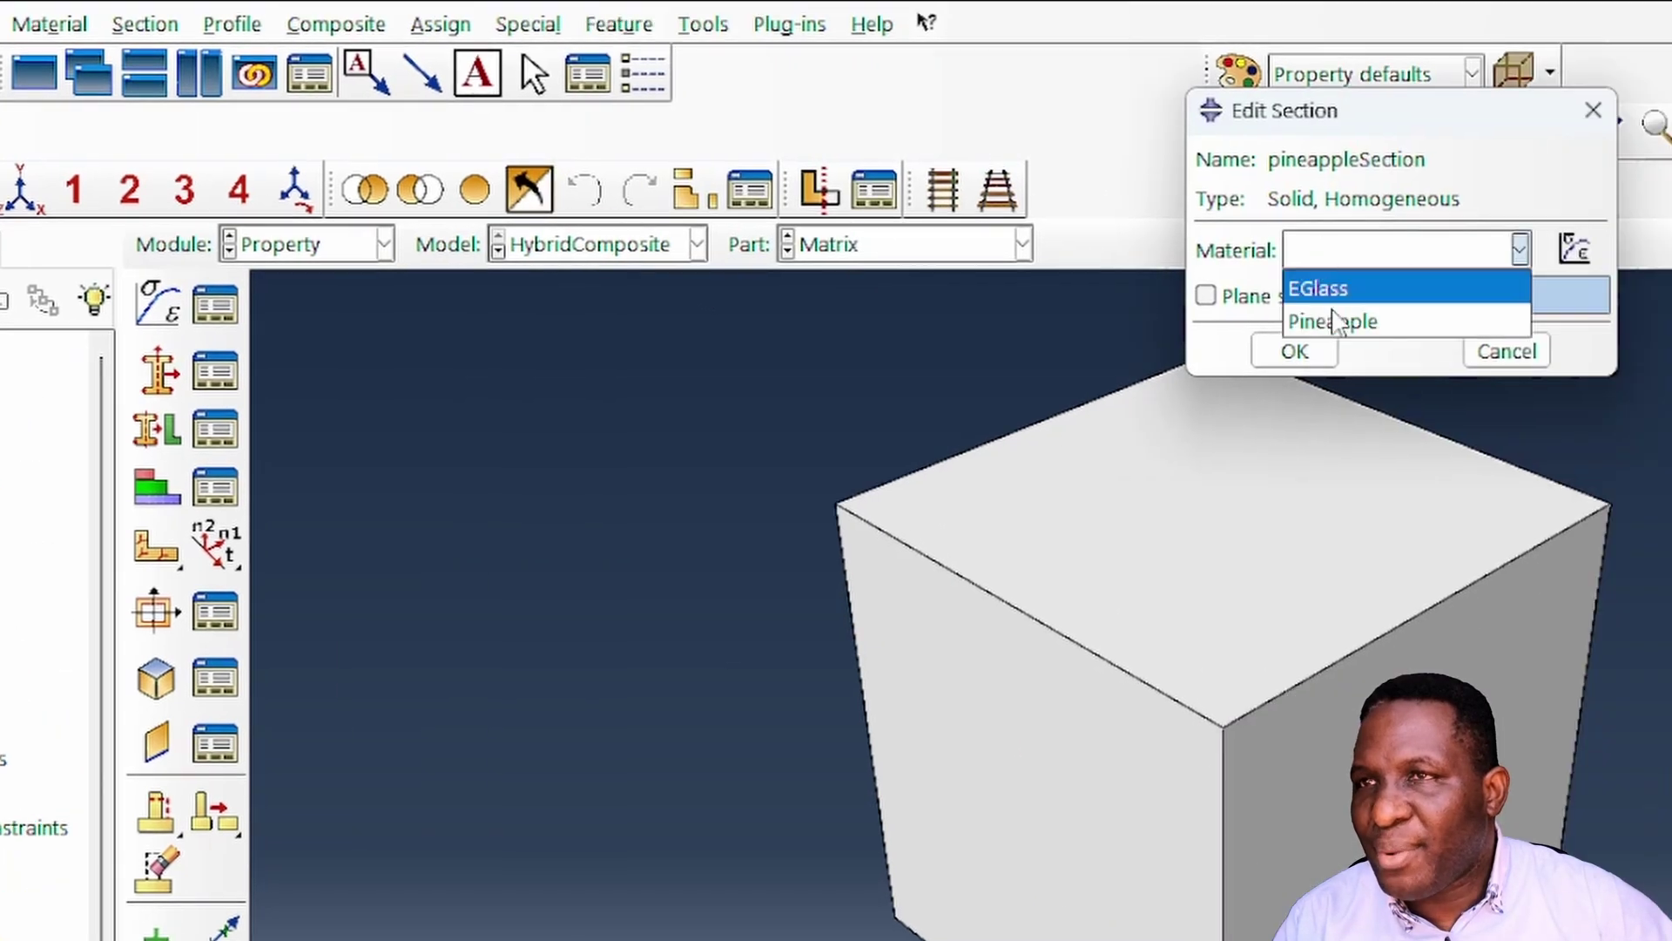
left_click(1333, 321)
left_click(1294, 351)
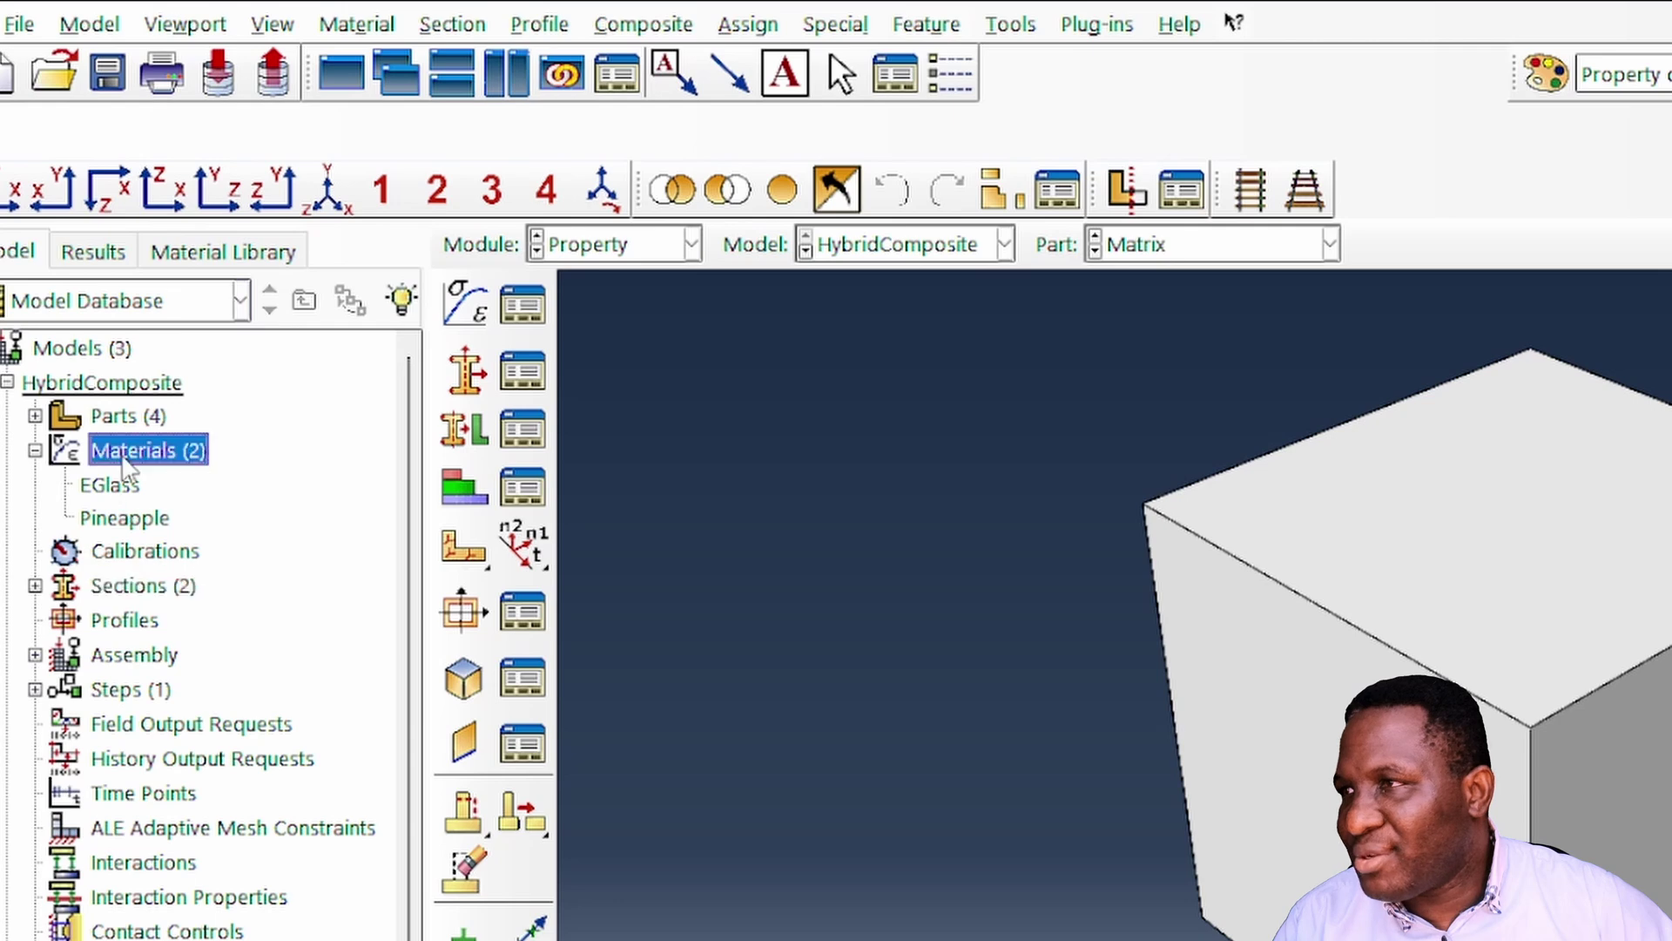
- Start a material named Epoxy and look up the epoxy matrix's modulus and yield strength in the slide's properties table
double_click(123, 454)
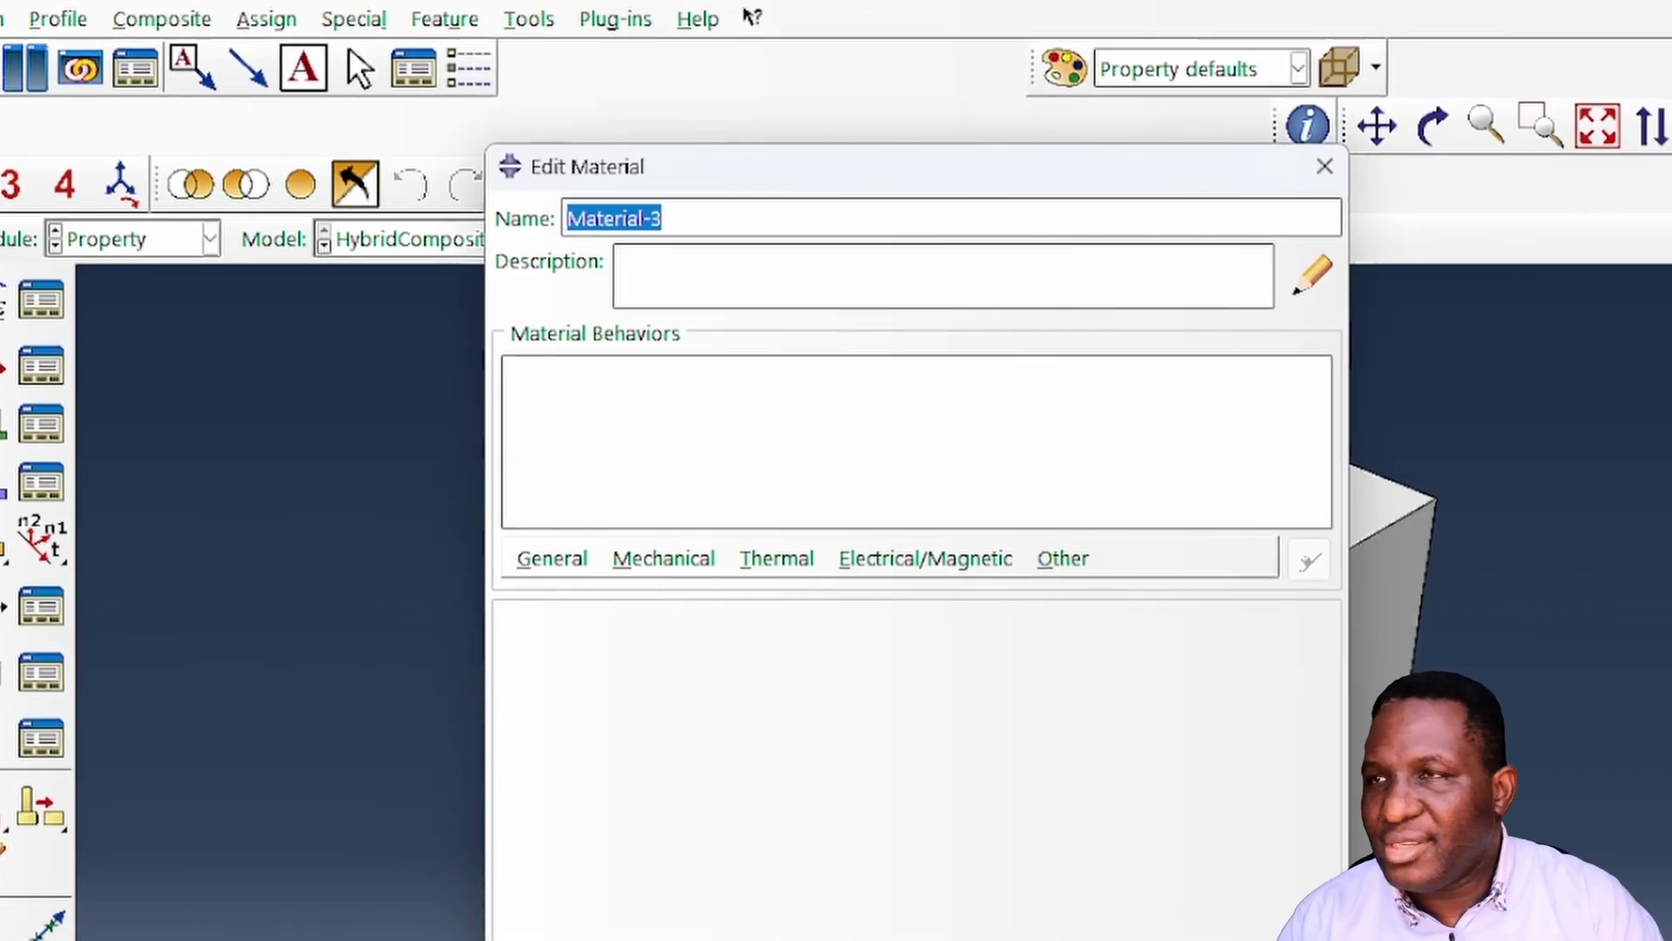
type("Ep")
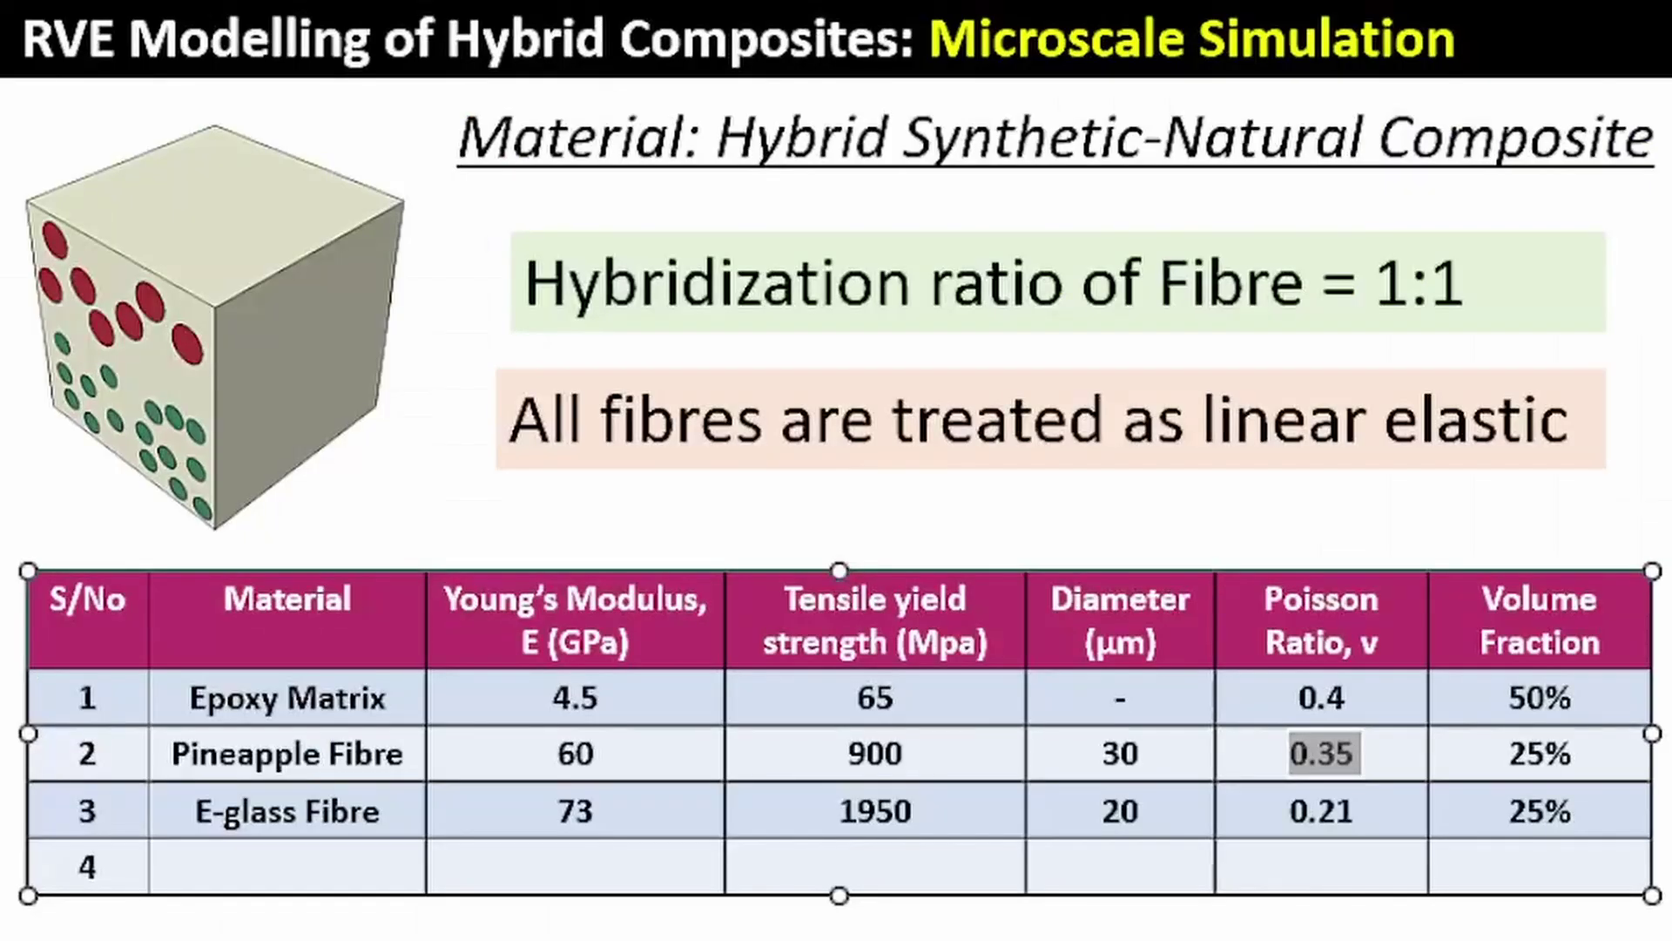
left_click_drag(619, 706, 550, 699)
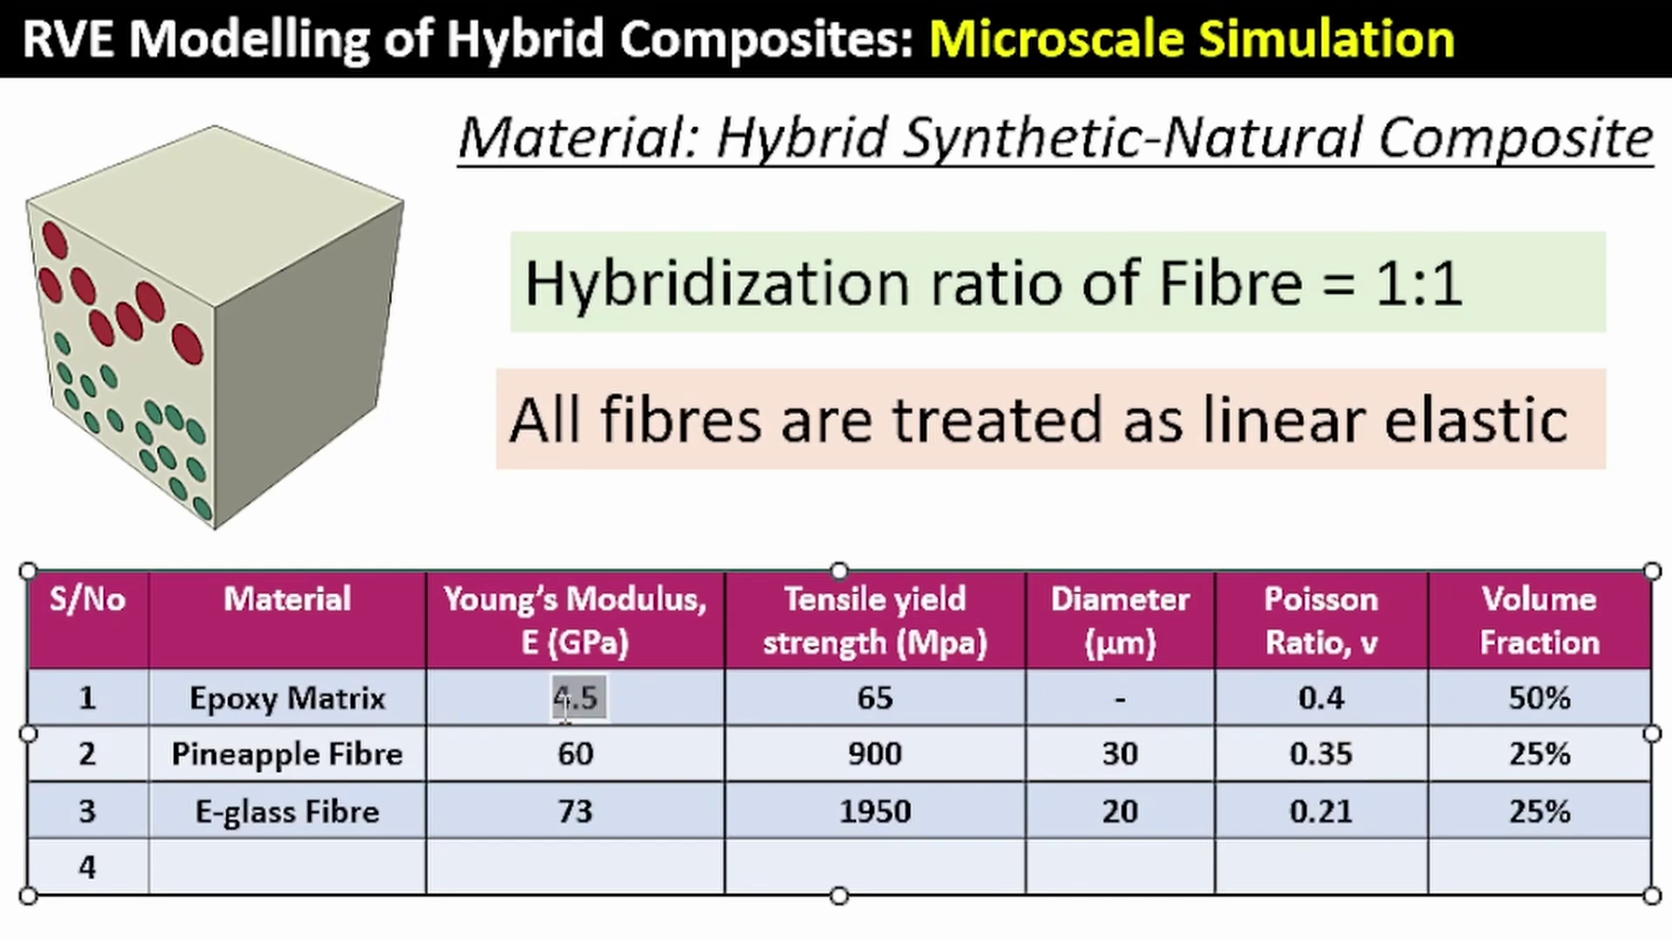
left_click(895, 701)
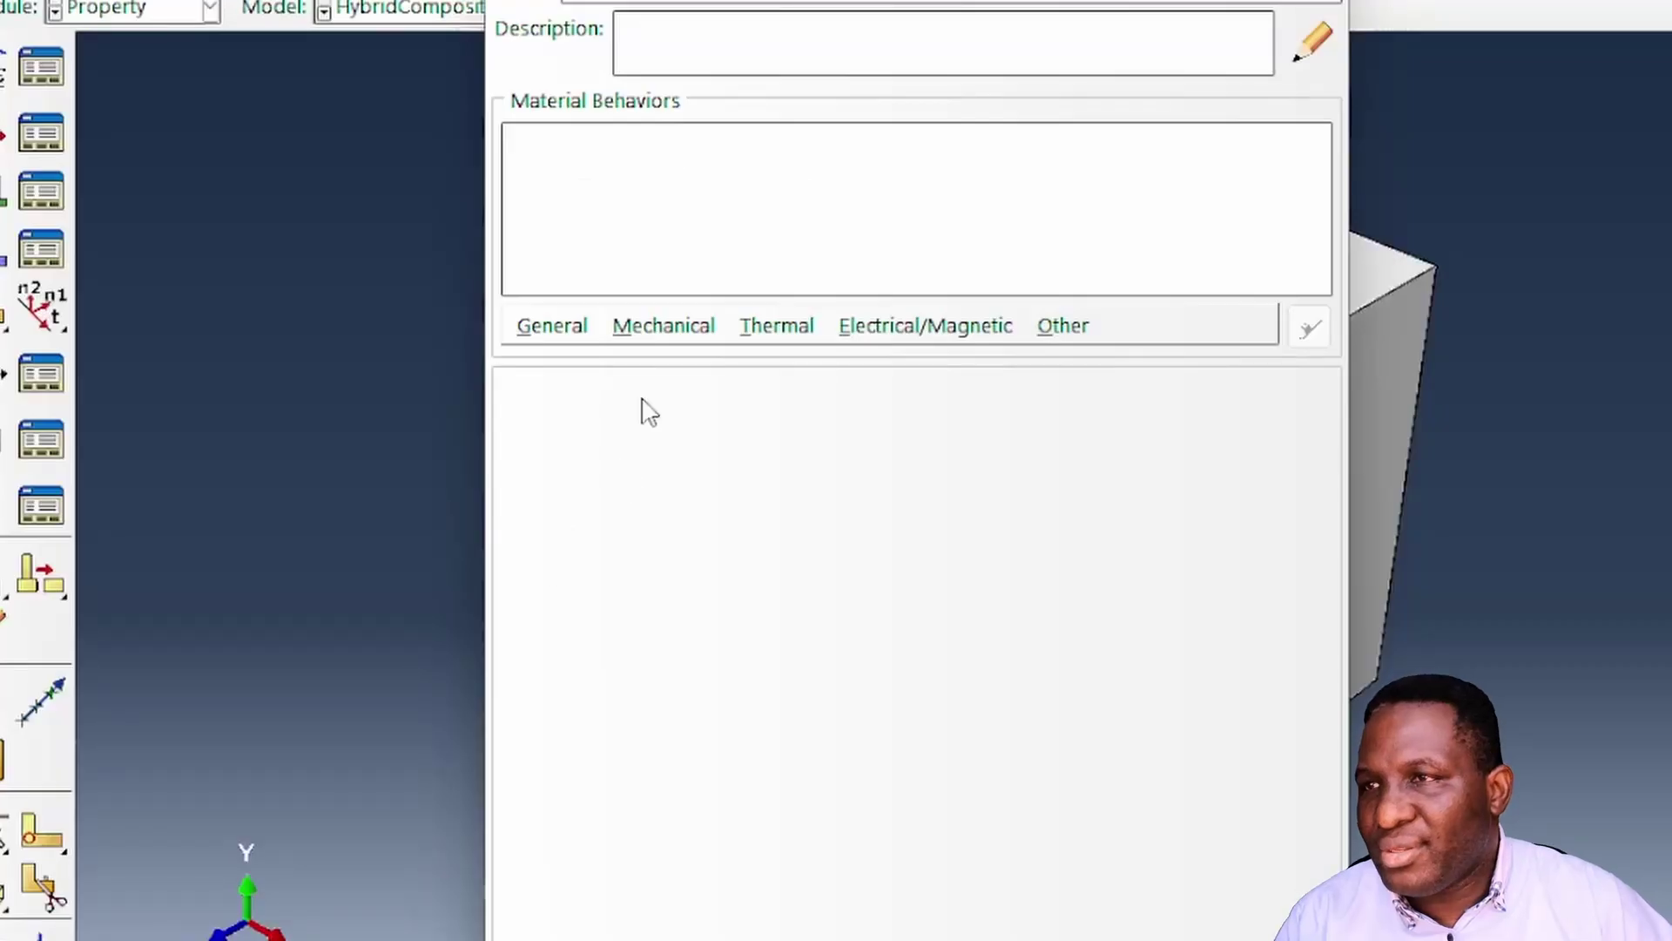
- Give the Epoxy material isotropic elasticity with Young's modulus 4.5e9 and Poisson's ratio 0.40
left_click(664, 326)
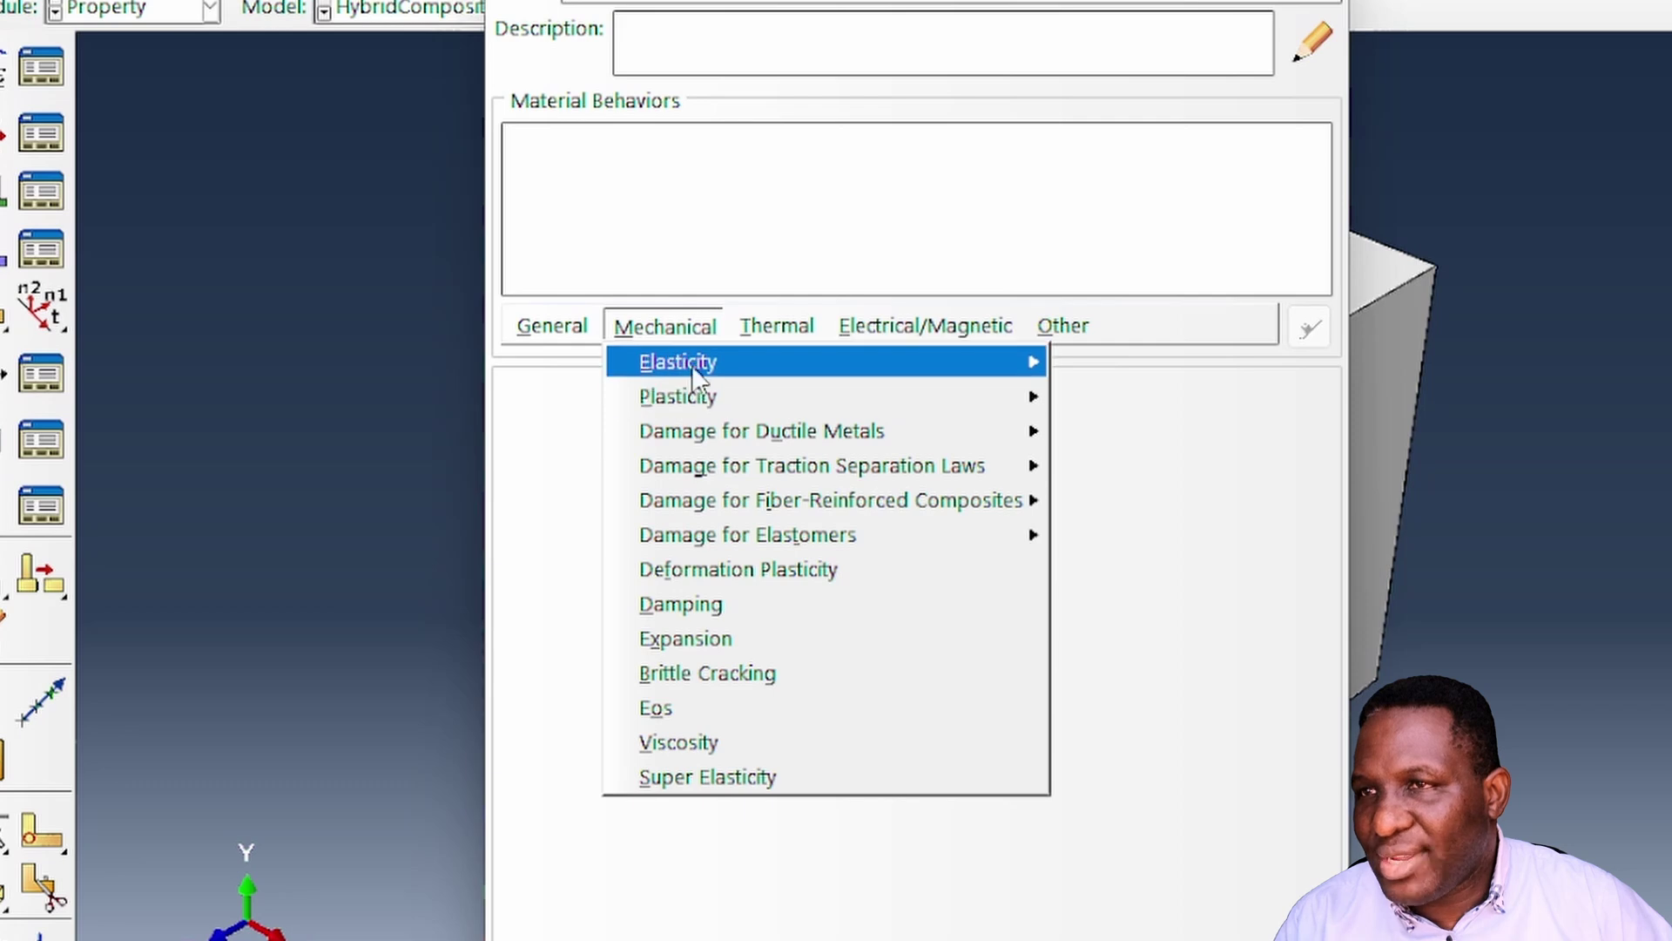
mouse_move(897, 370)
left_click(1080, 374)
left_click(644, 784)
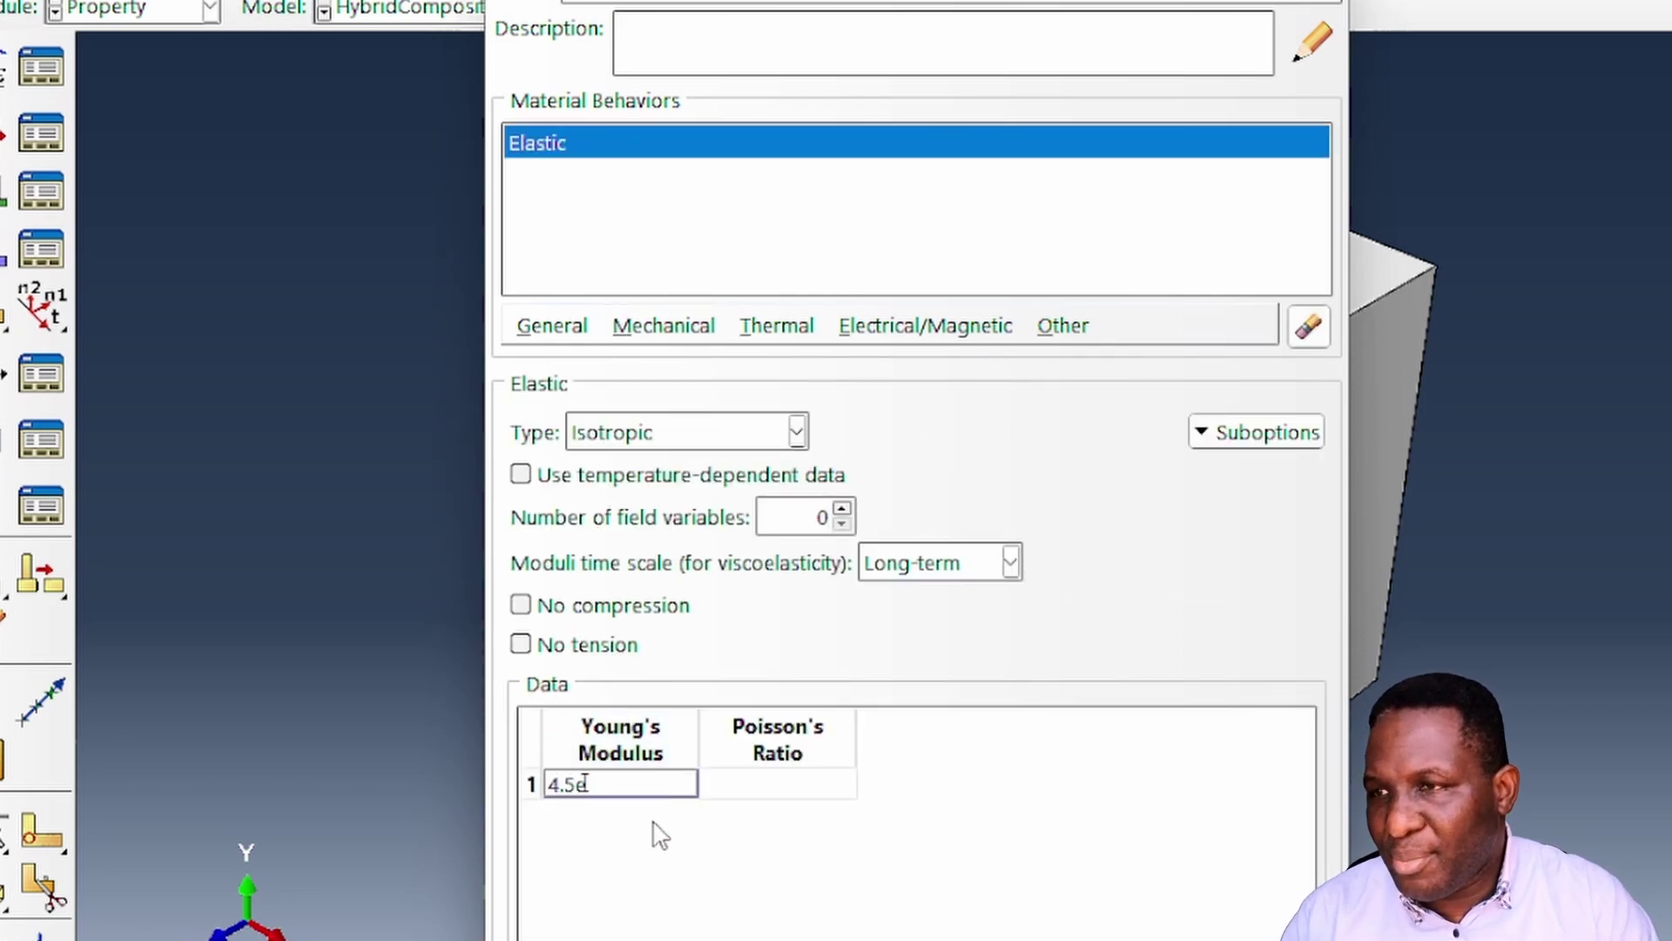
key("Tab")
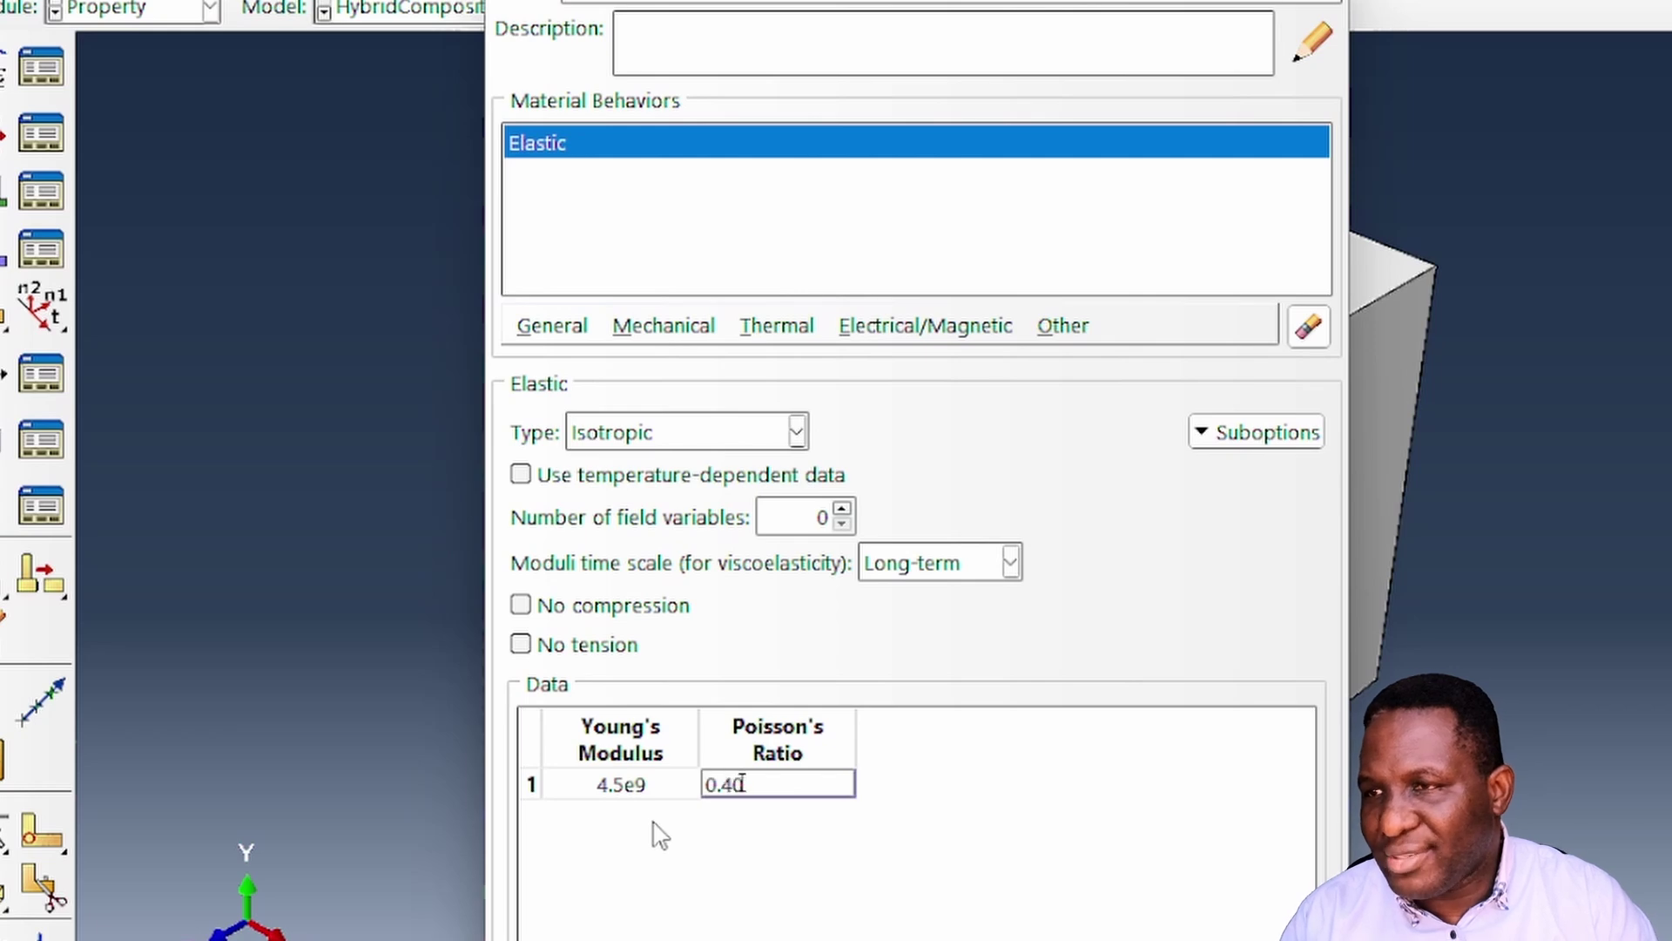
type("0.40")
- Add plasticity to the Epoxy material with yield stress 65e6 and plastic strain 0.0, and save the material
left_click(664, 326)
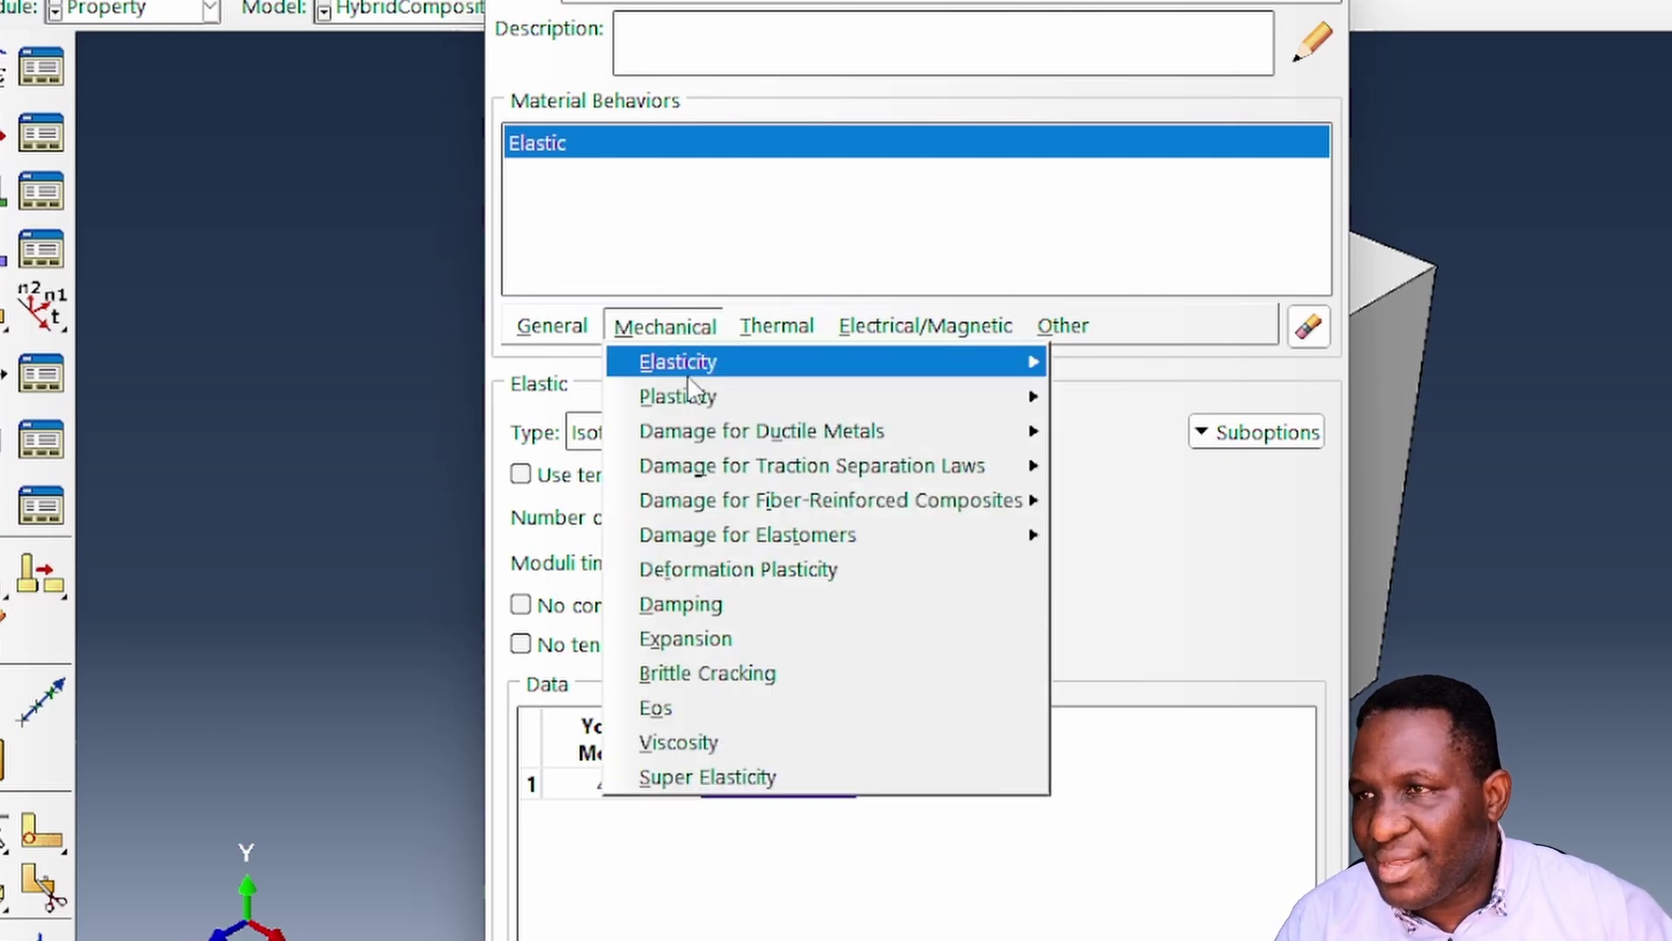
mouse_move(702, 397)
left_click(1111, 399)
left_click(632, 745)
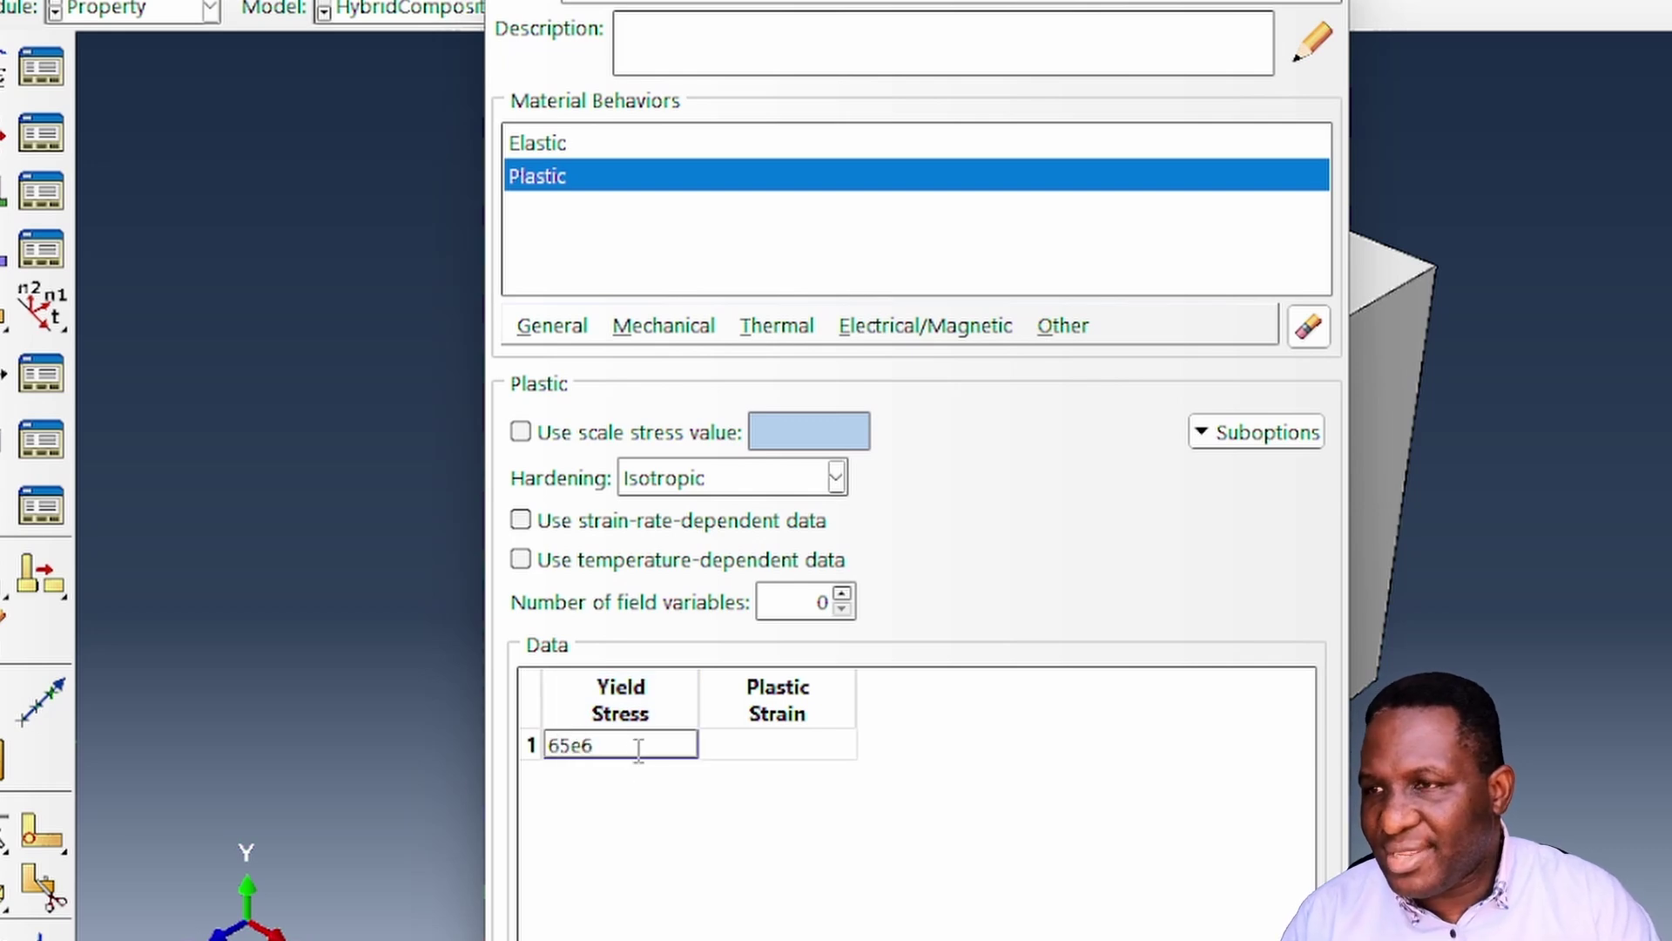
key("Tab")
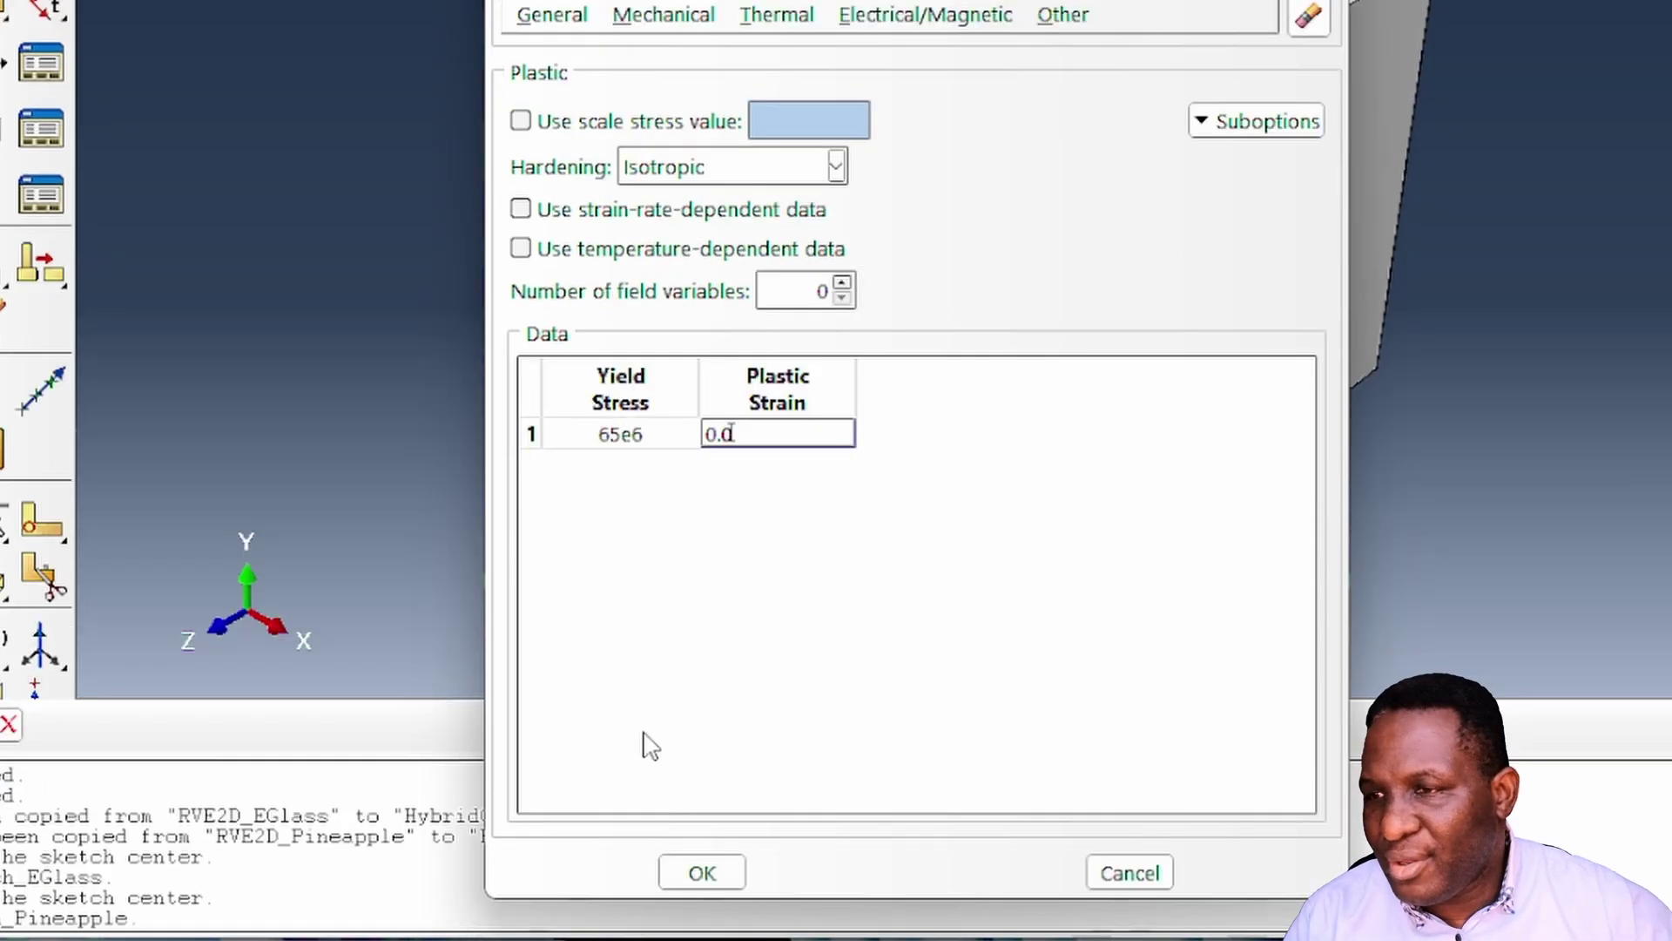
left_click(697, 873)
- Create a solid homogeneous section named epoxySection that uses the Epoxy material
left_click(159, 564)
double_click(159, 567)
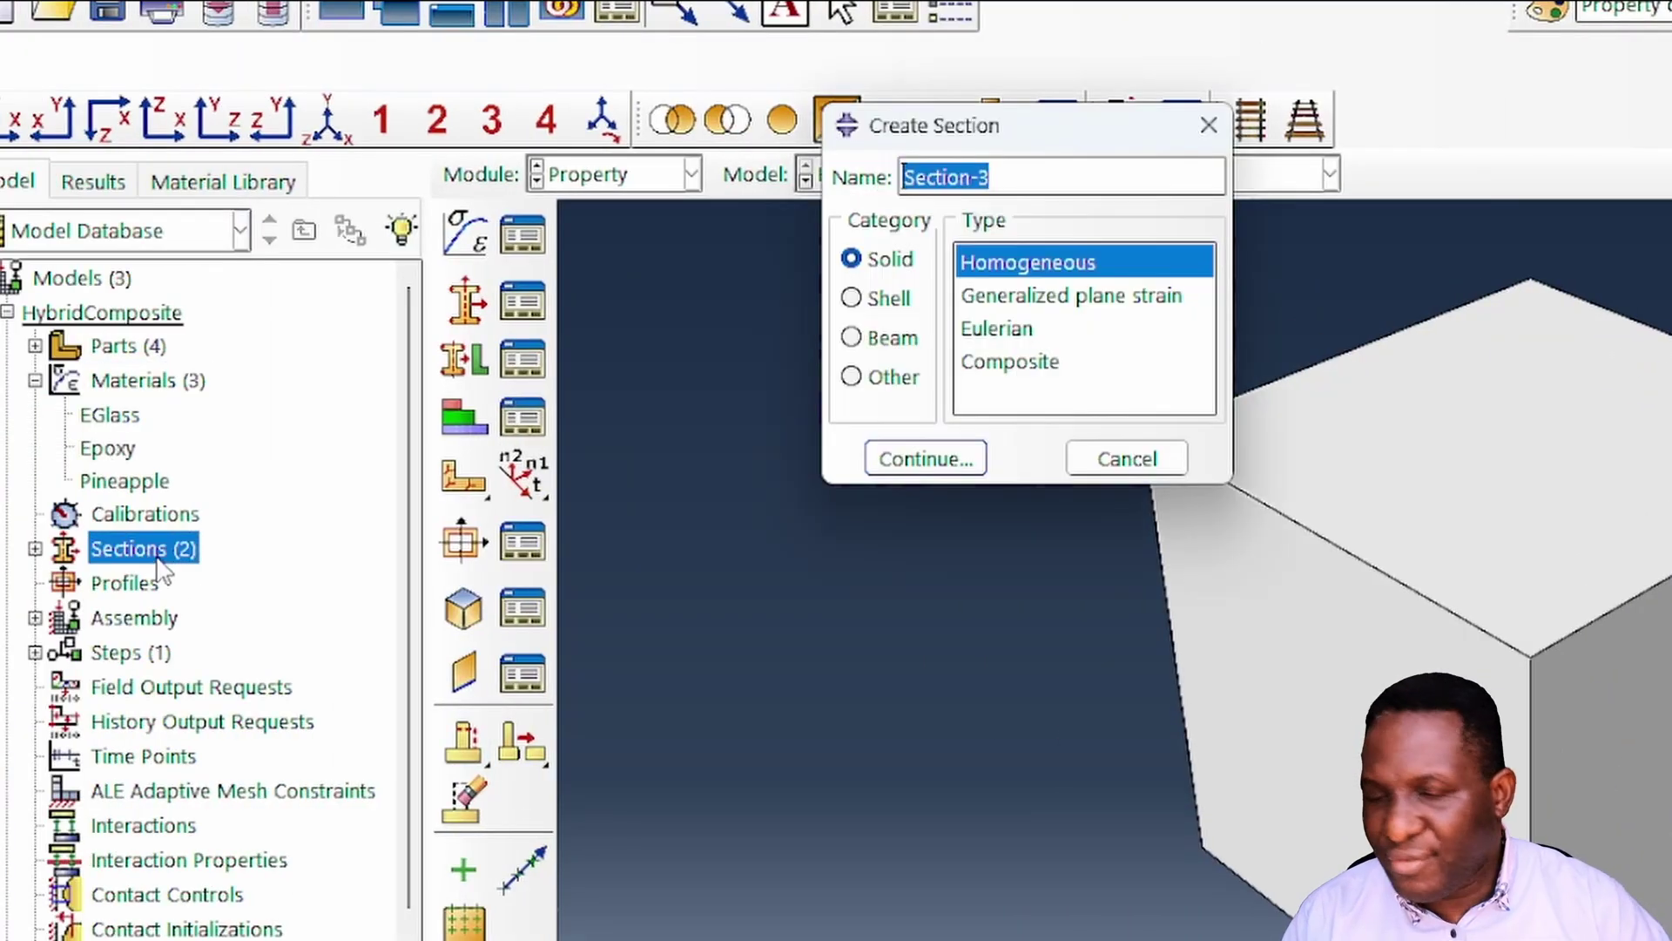
type("epoxySec")
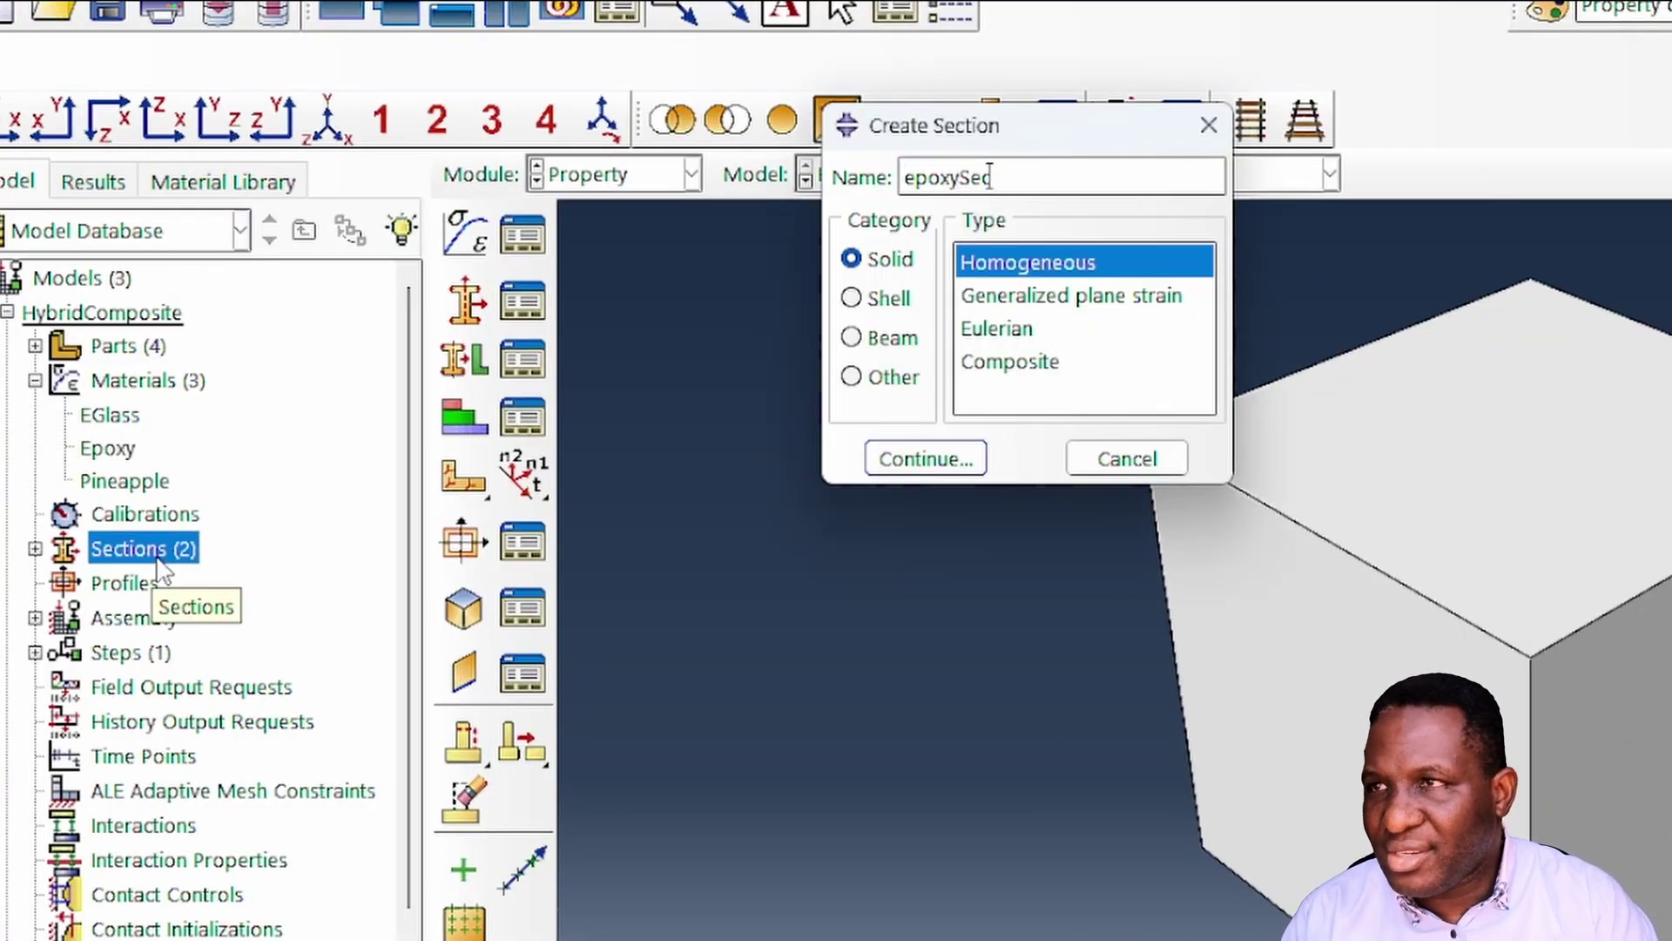
key("Return")
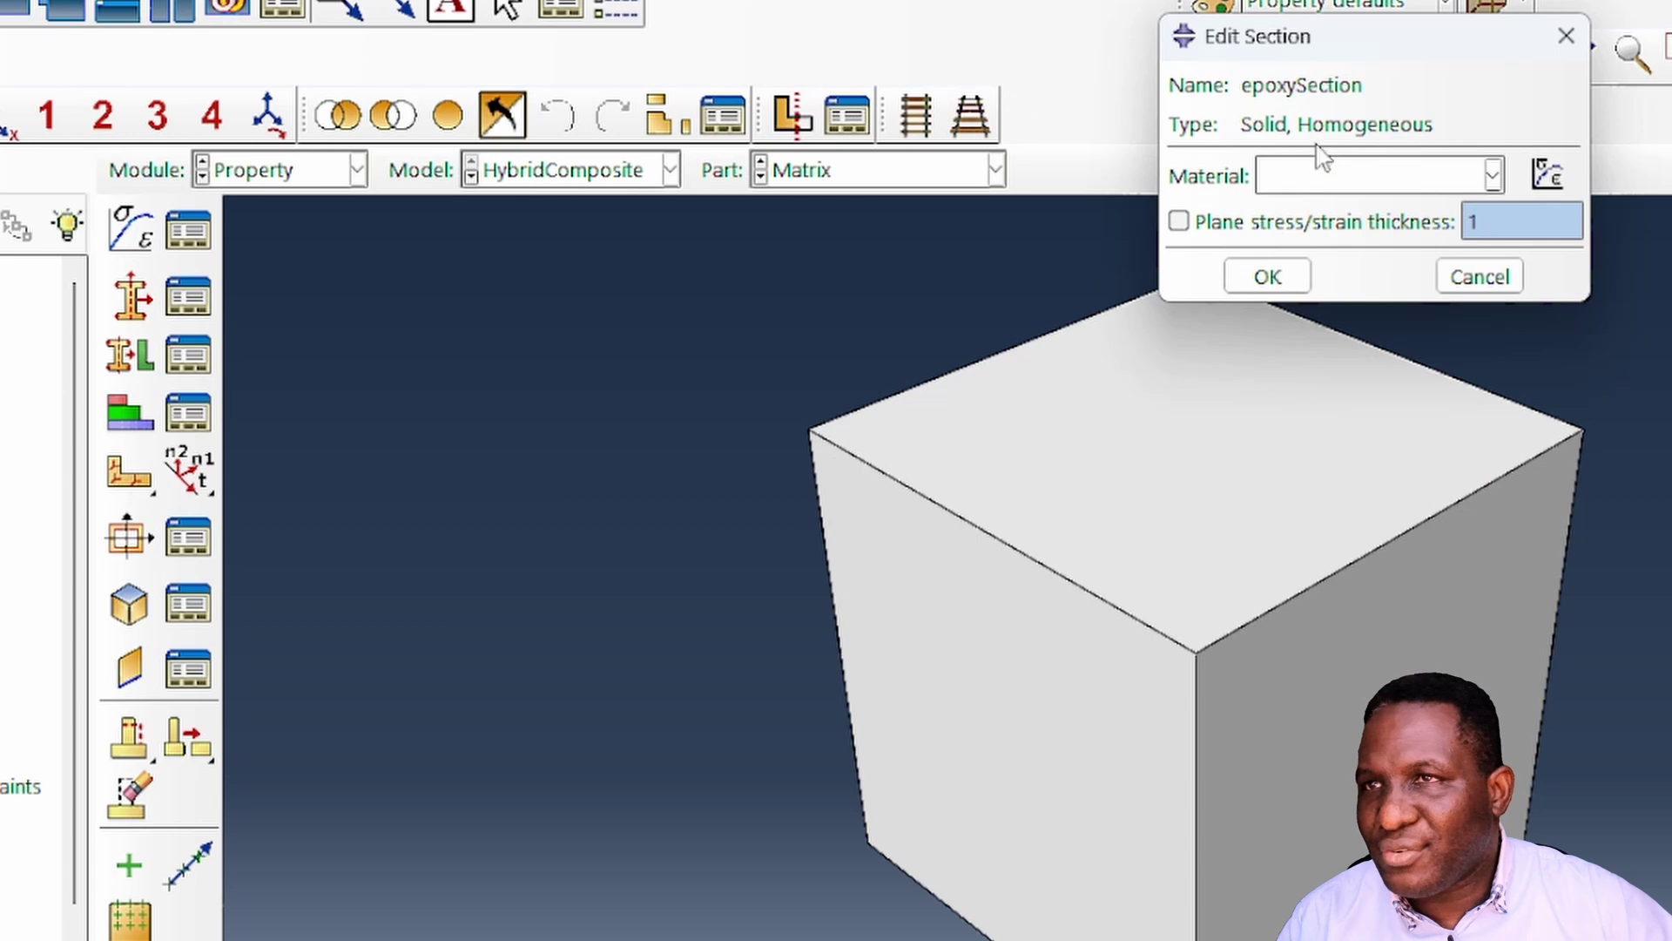
left_click(1653, 180)
left_click(1298, 247)
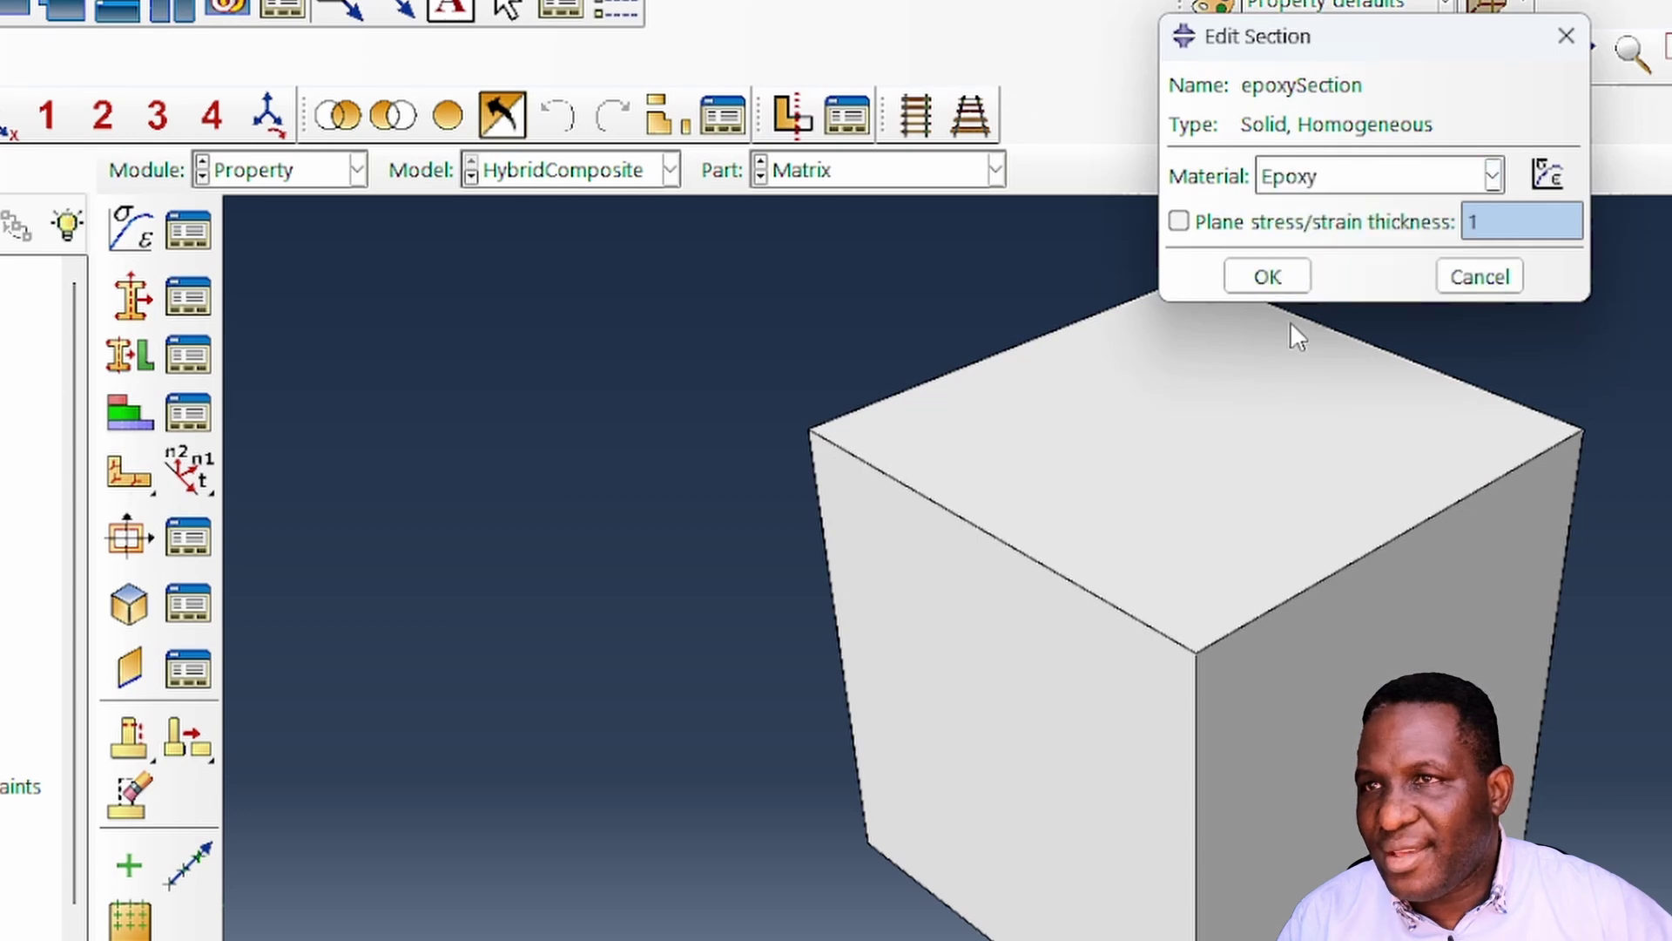
left_click(1266, 276)
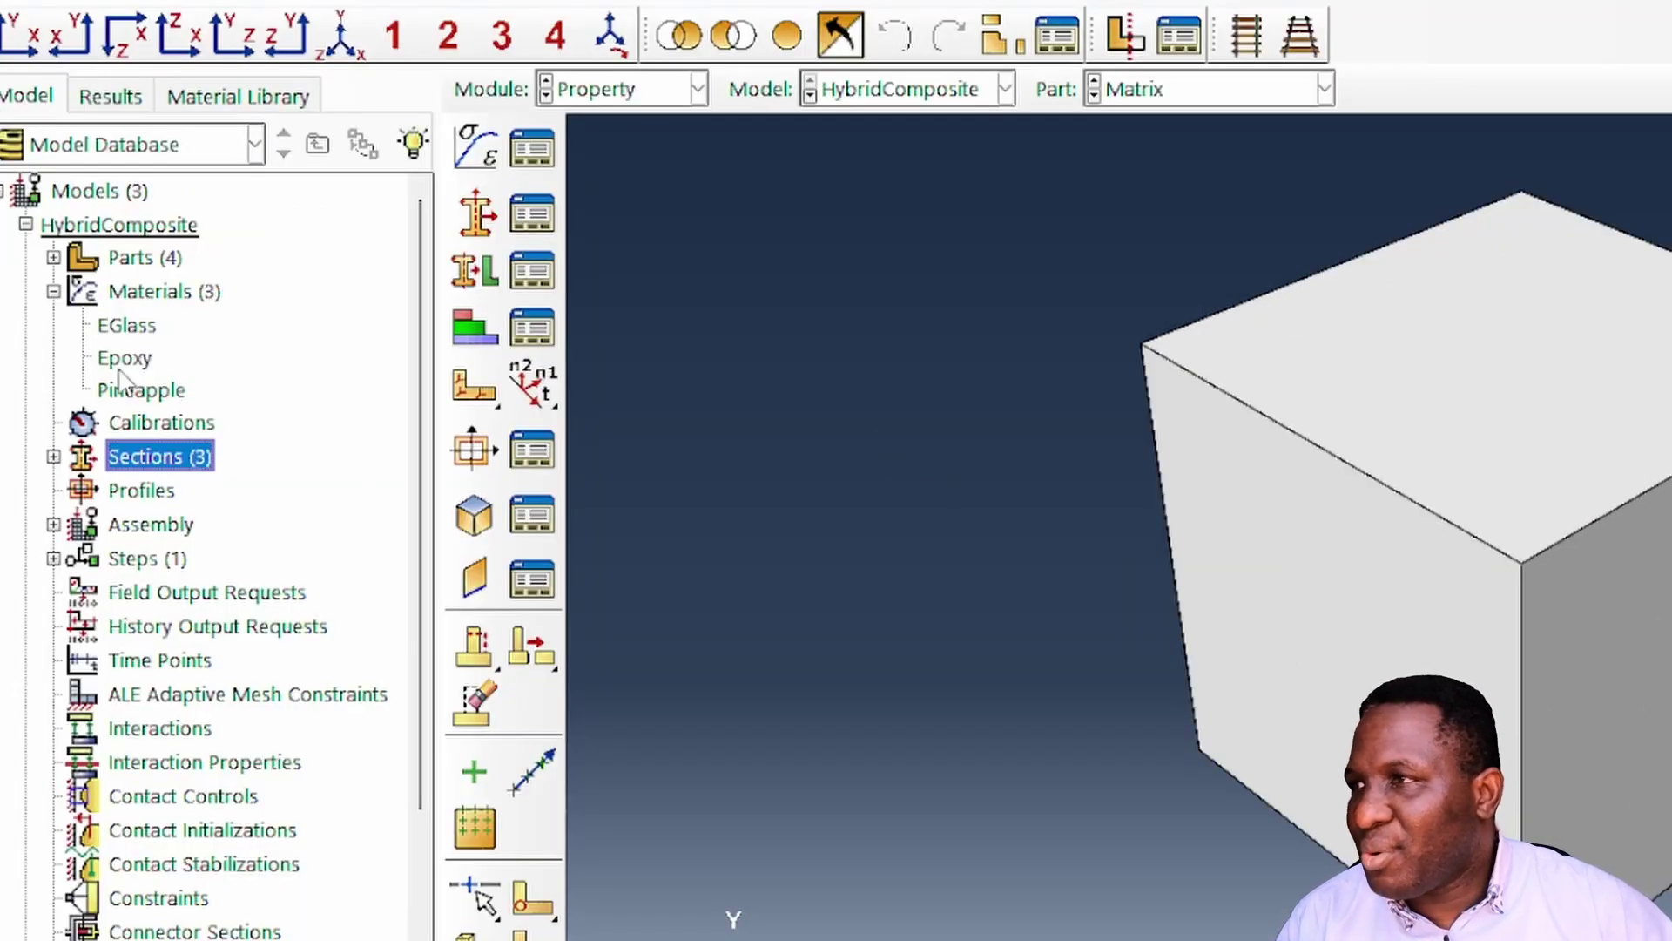
- Expand the HybridComposite model's parts and bring the merged HybridCompositeRVE part into the viewport
left_click(53, 291)
left_click(53, 257)
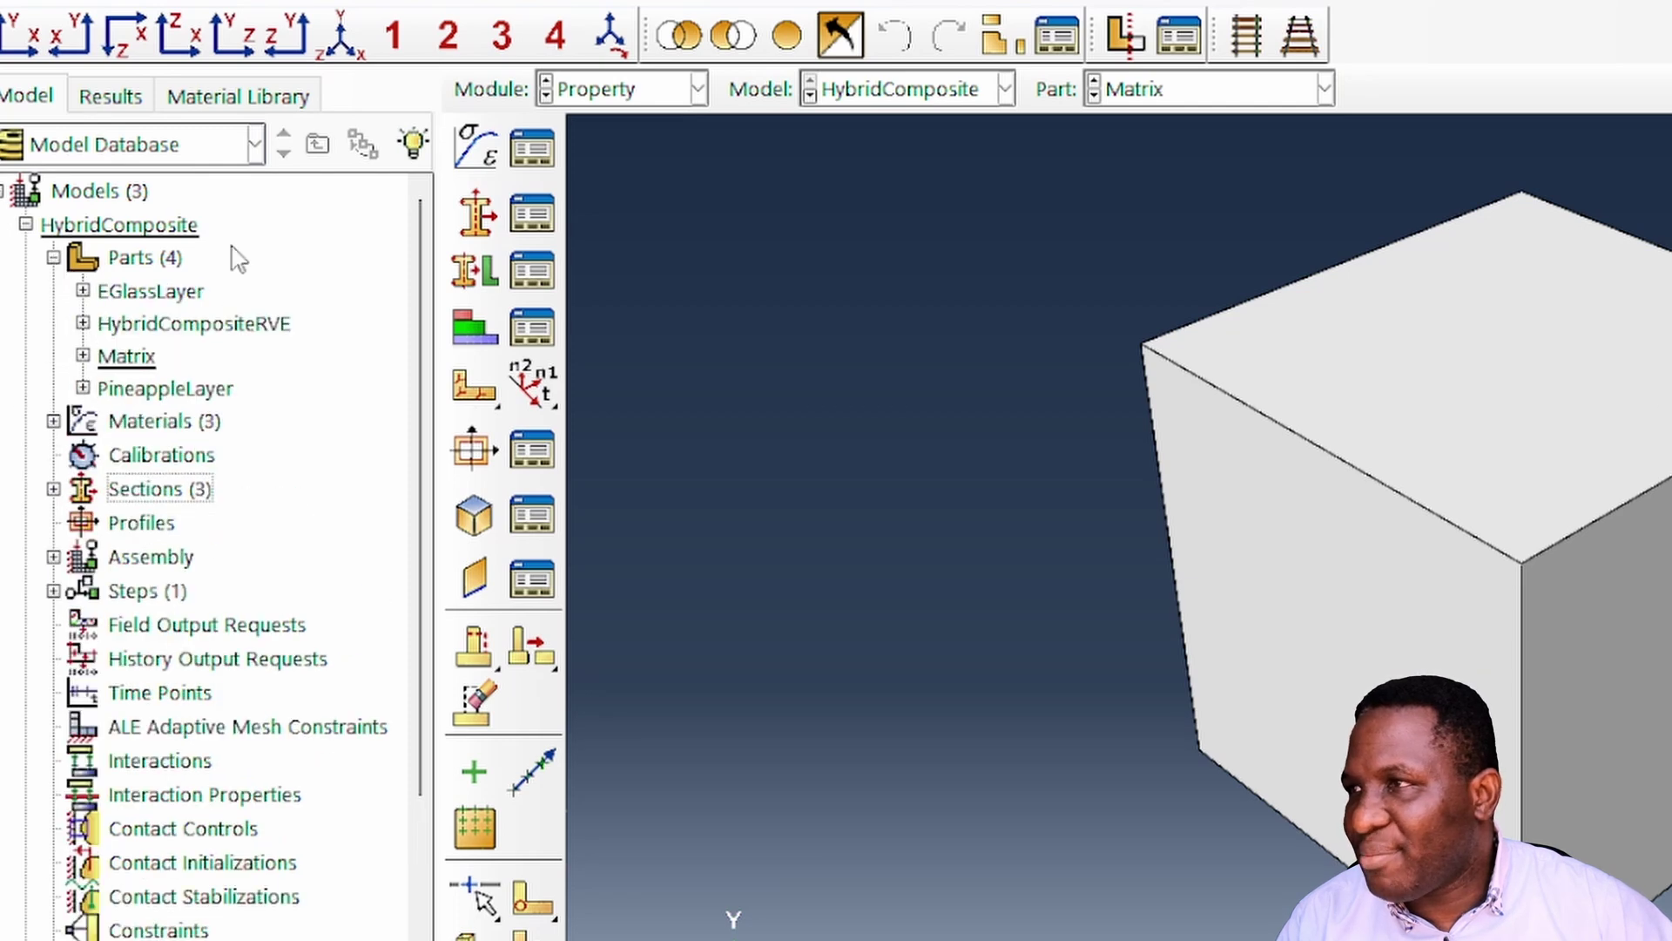
left_click(83, 323)
left_click(178, 331)
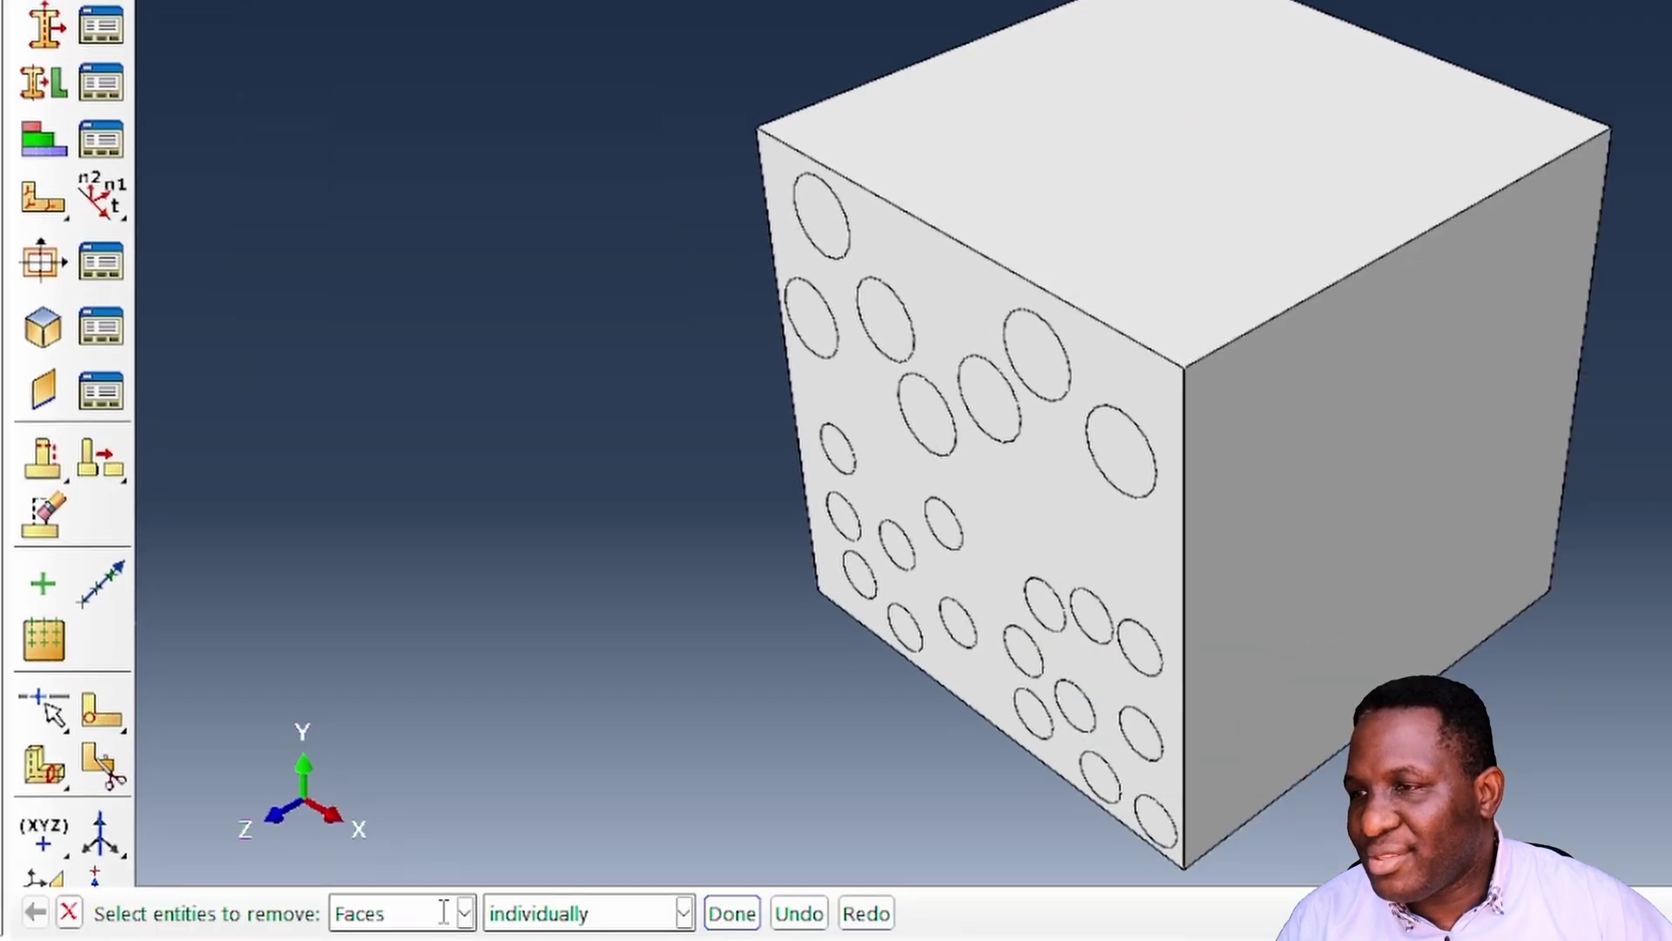
- Remove the matrix cell from the display to leave only the fibres, and show them in the XY view without perspective
left_click(427, 912)
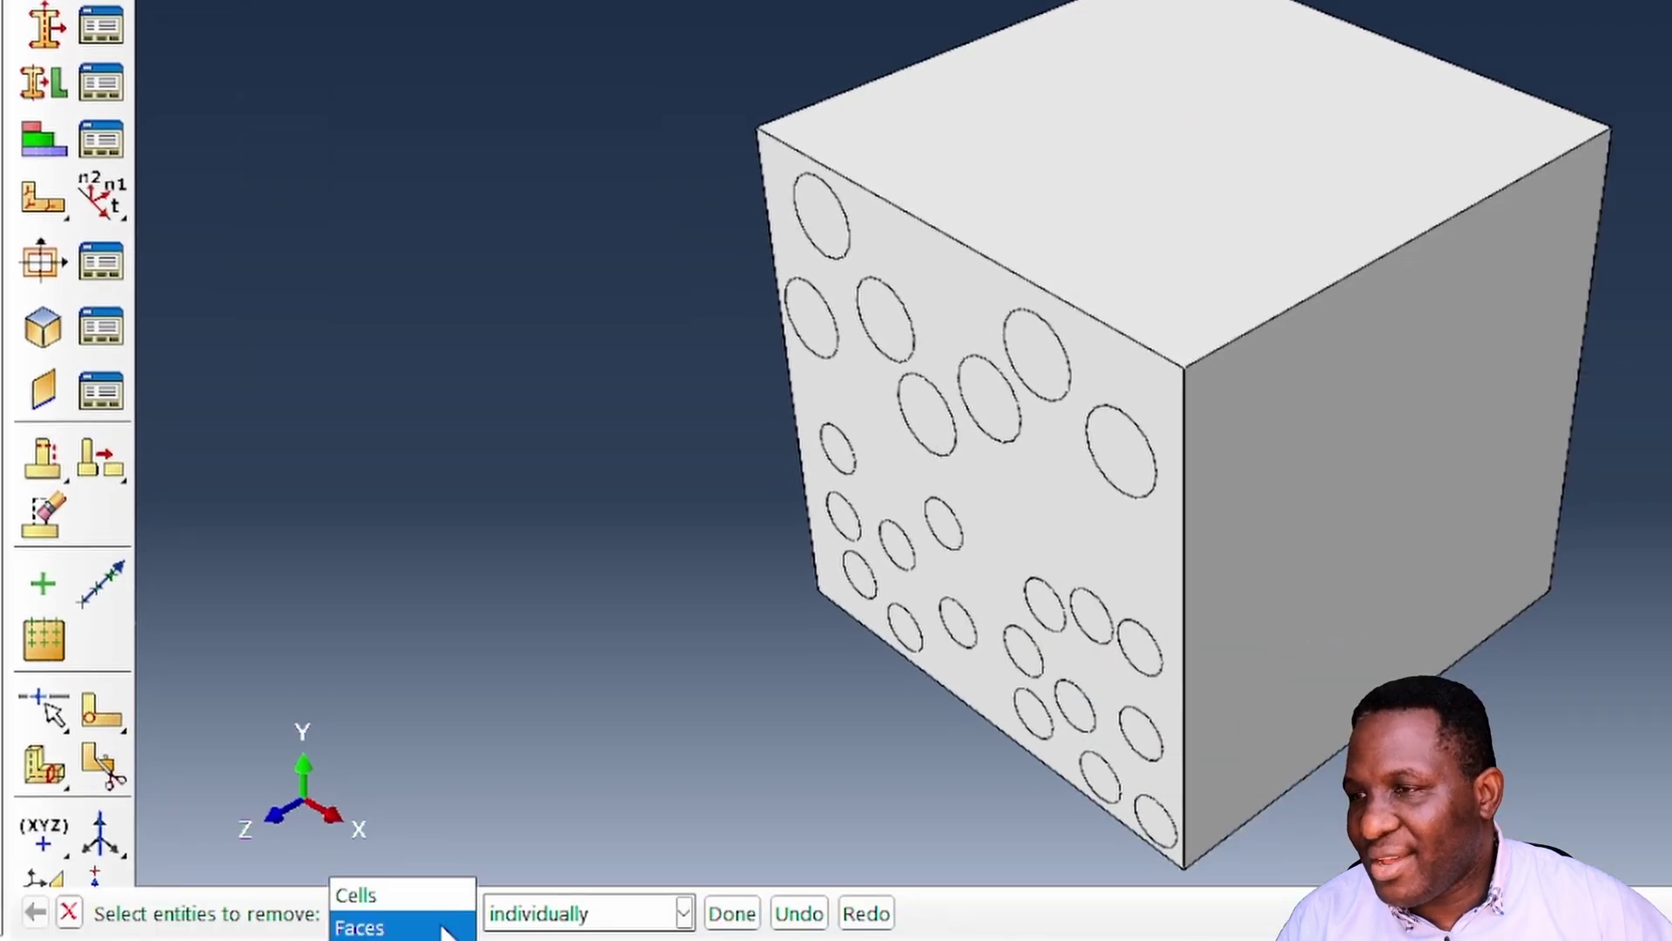
left_click(429, 897)
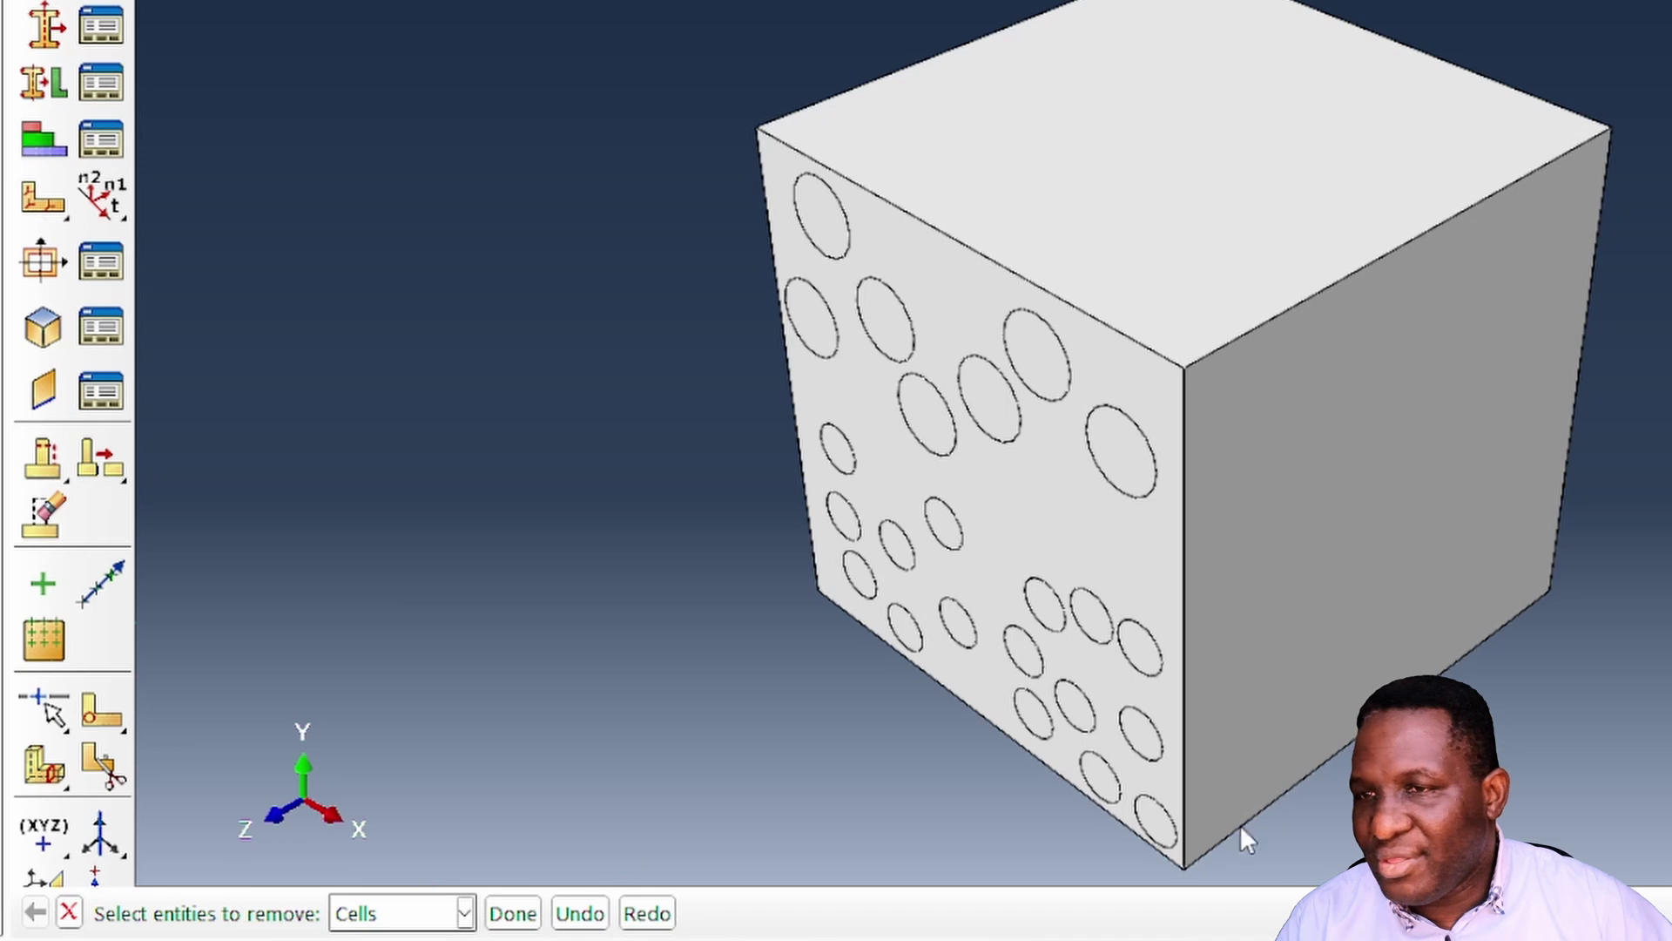
left_click(975, 693)
left_click(505, 917)
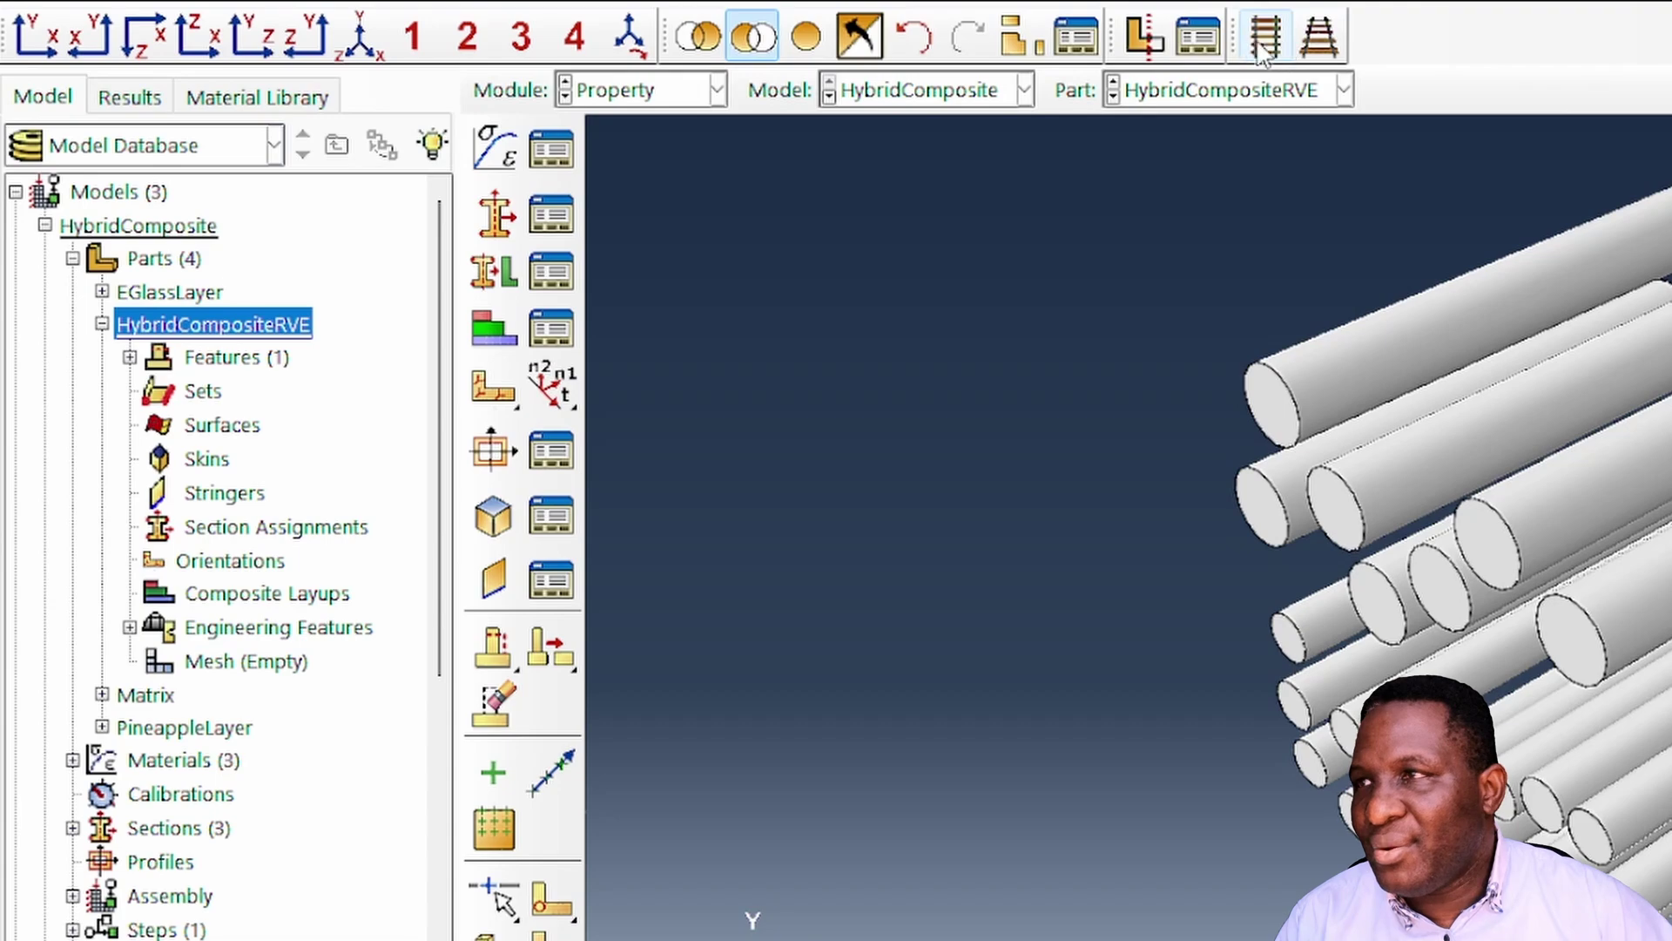
left_click(35, 35)
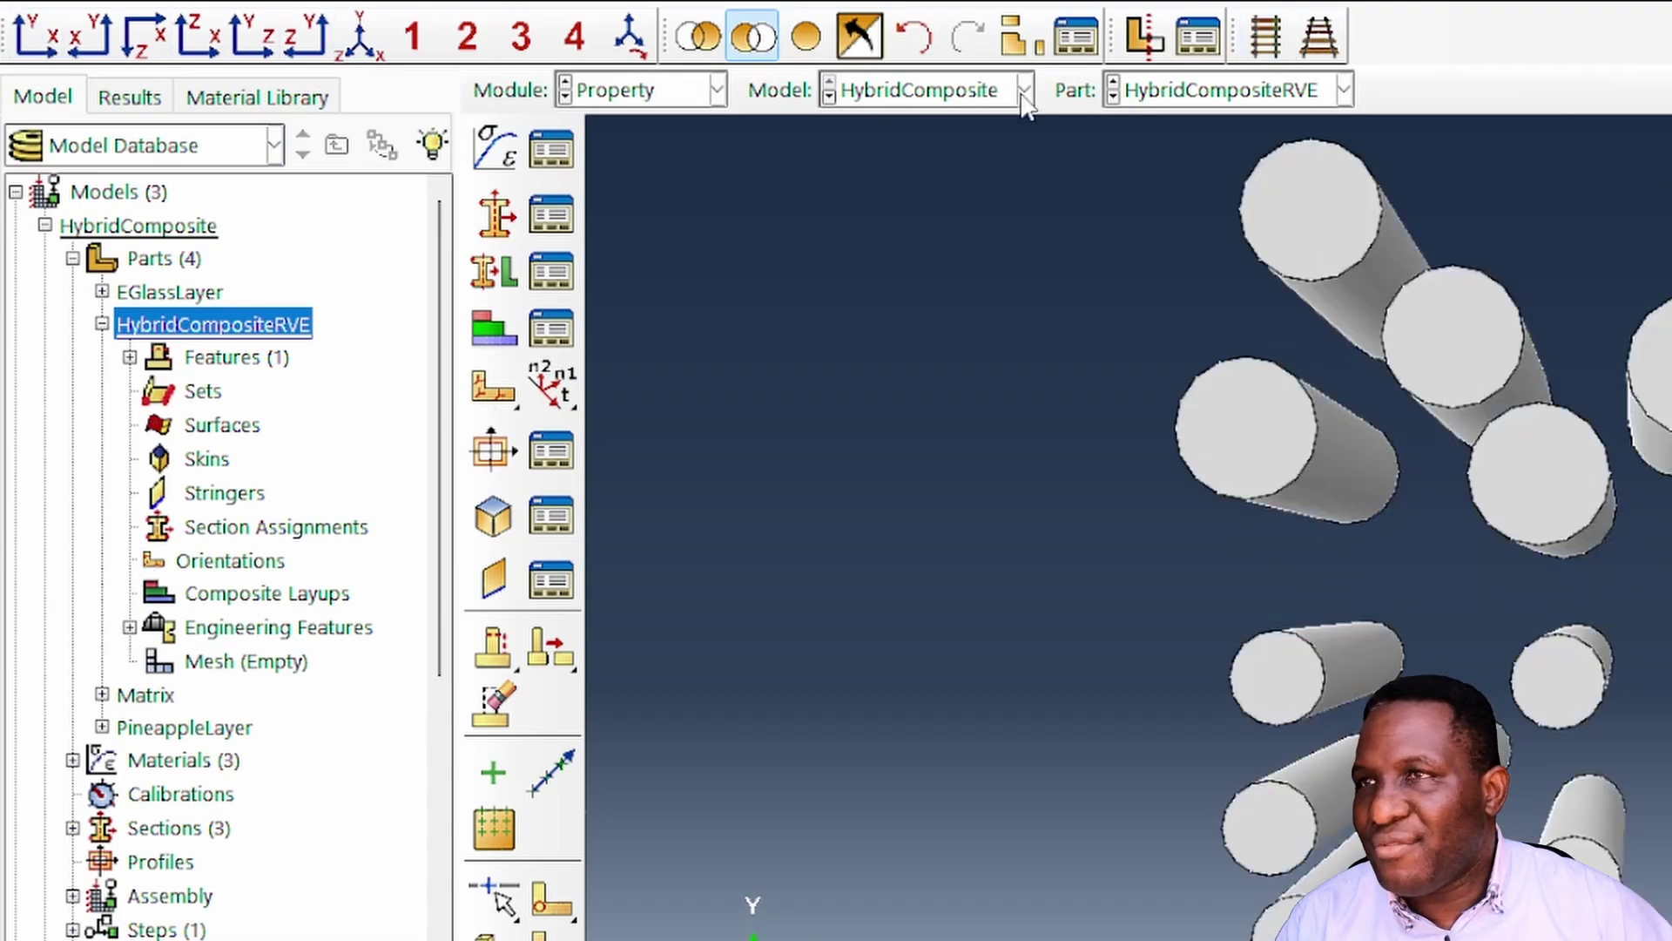
left_click(1265, 35)
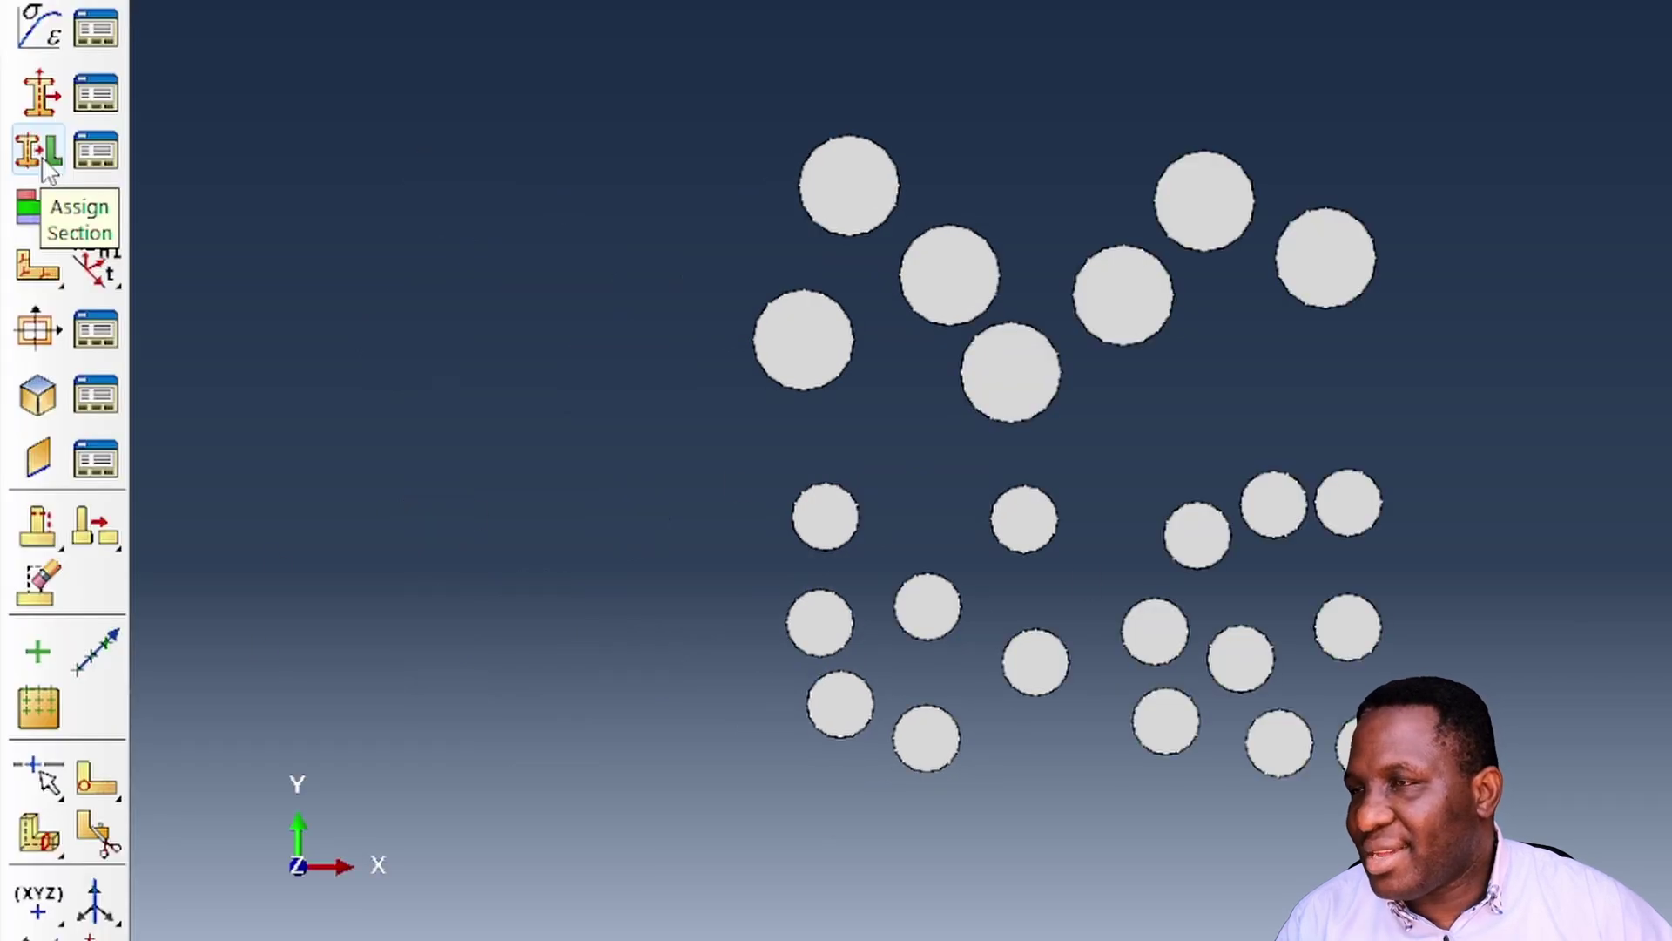
- Assign eglassSection to all the small-diameter fibres in the lower half of the RVE, without creating a set
left_click(44, 163)
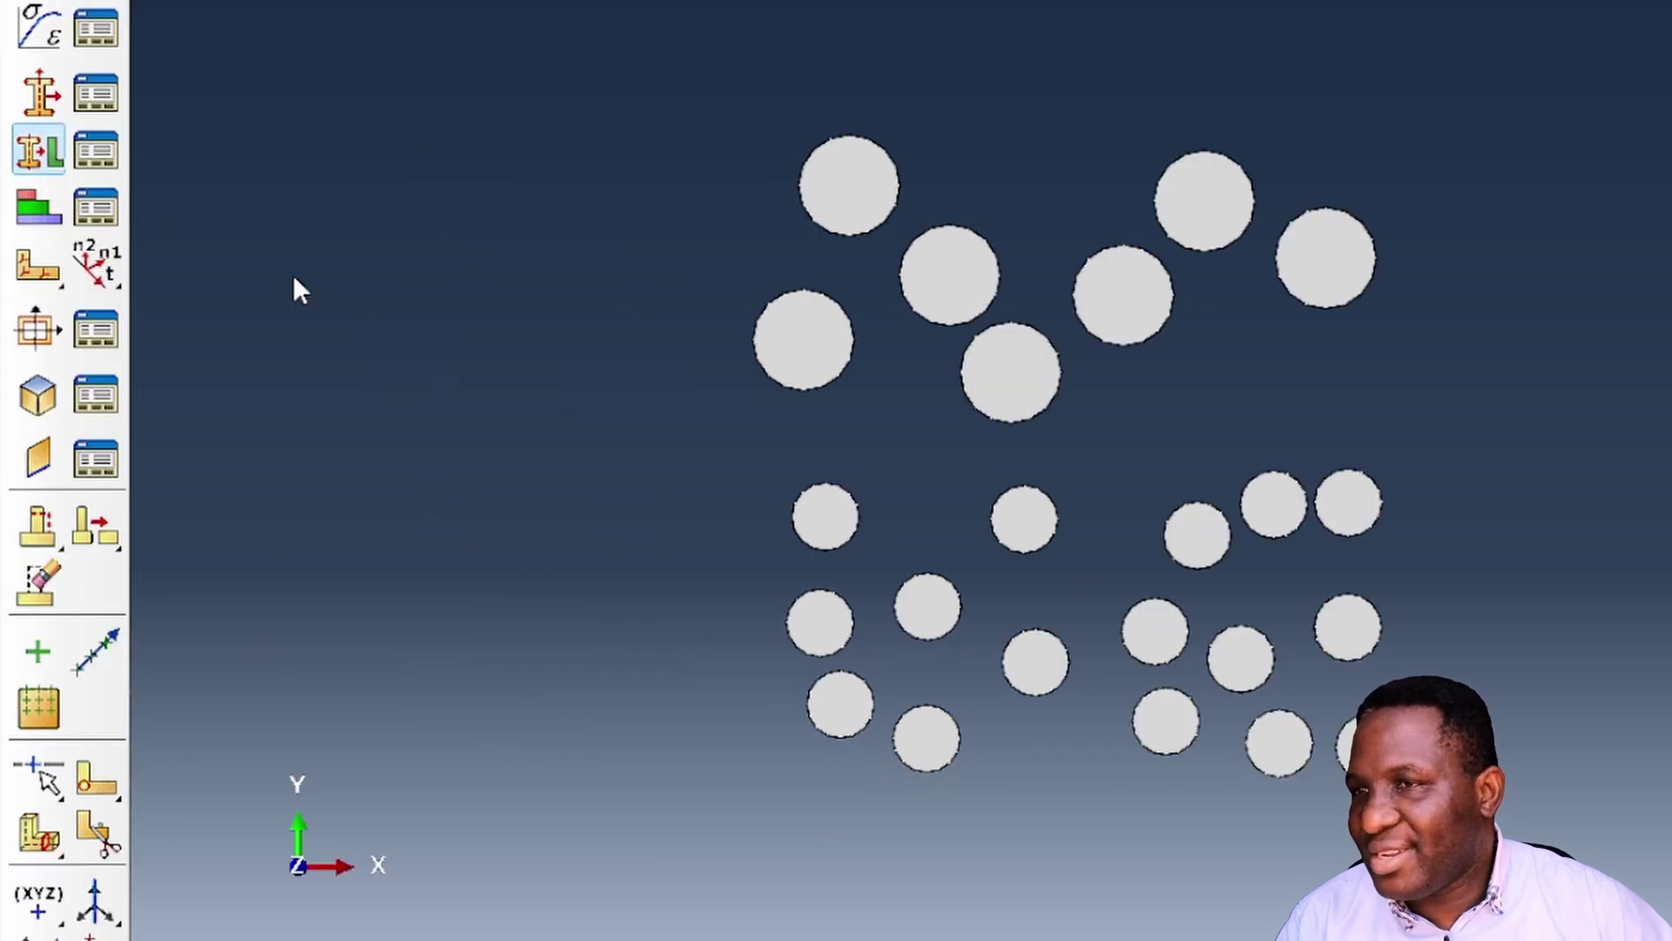
left_click_drag(619, 432, 1528, 671)
left_click_drag(1668, 839, 1668, 840)
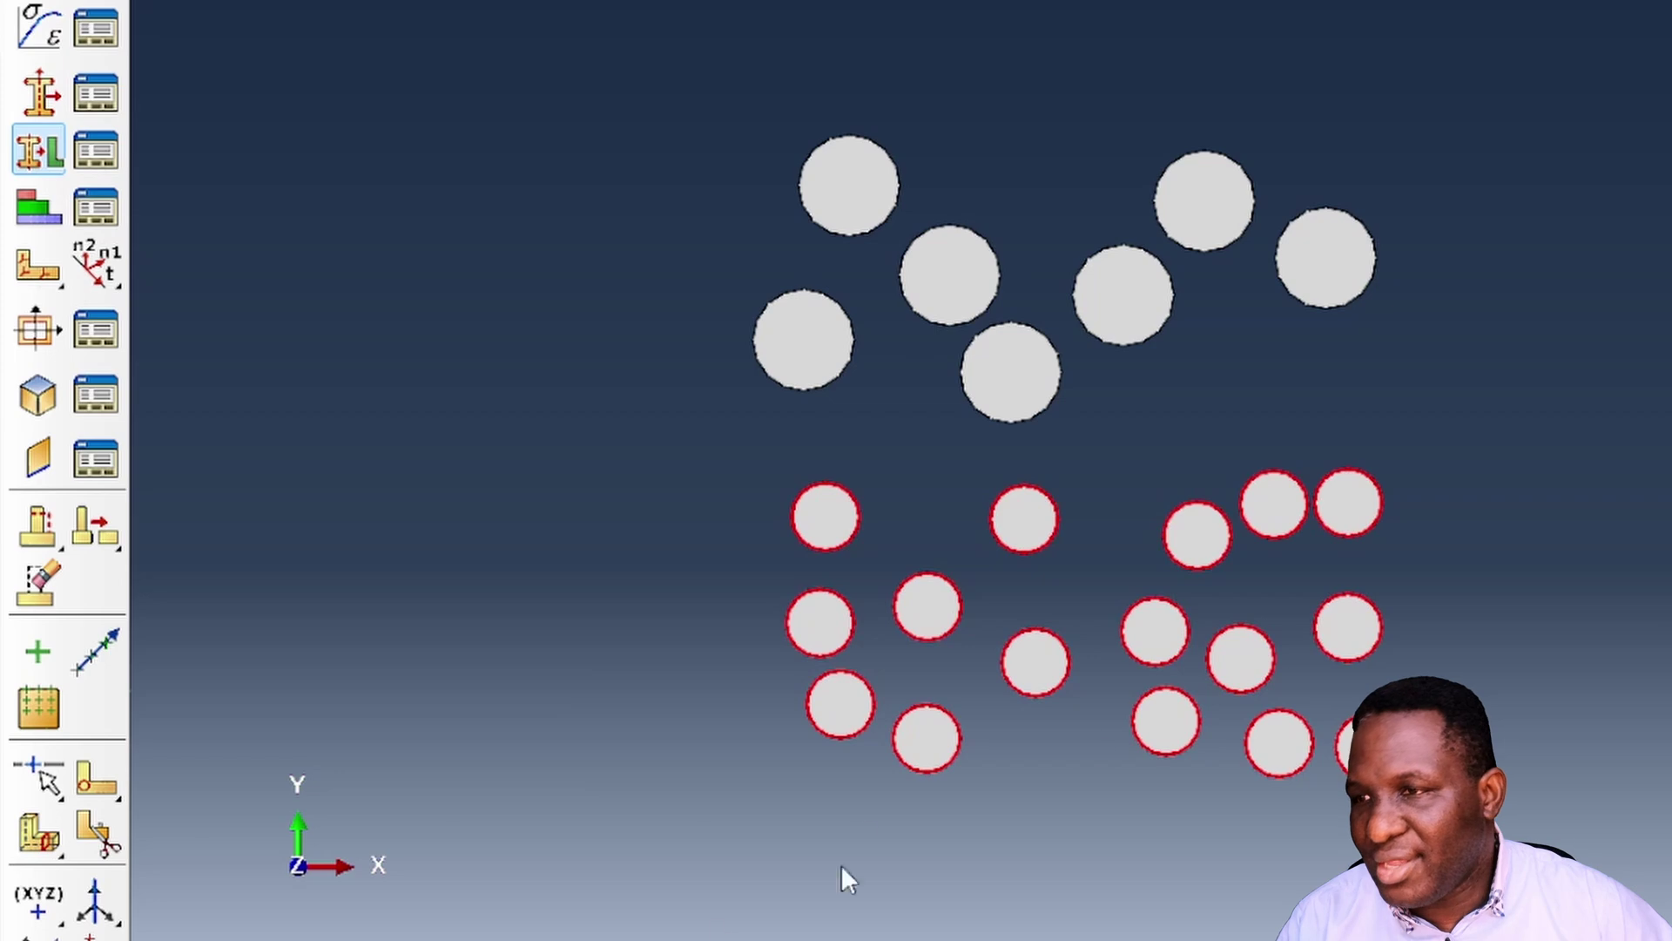
left_click(516, 909)
left_click(702, 910)
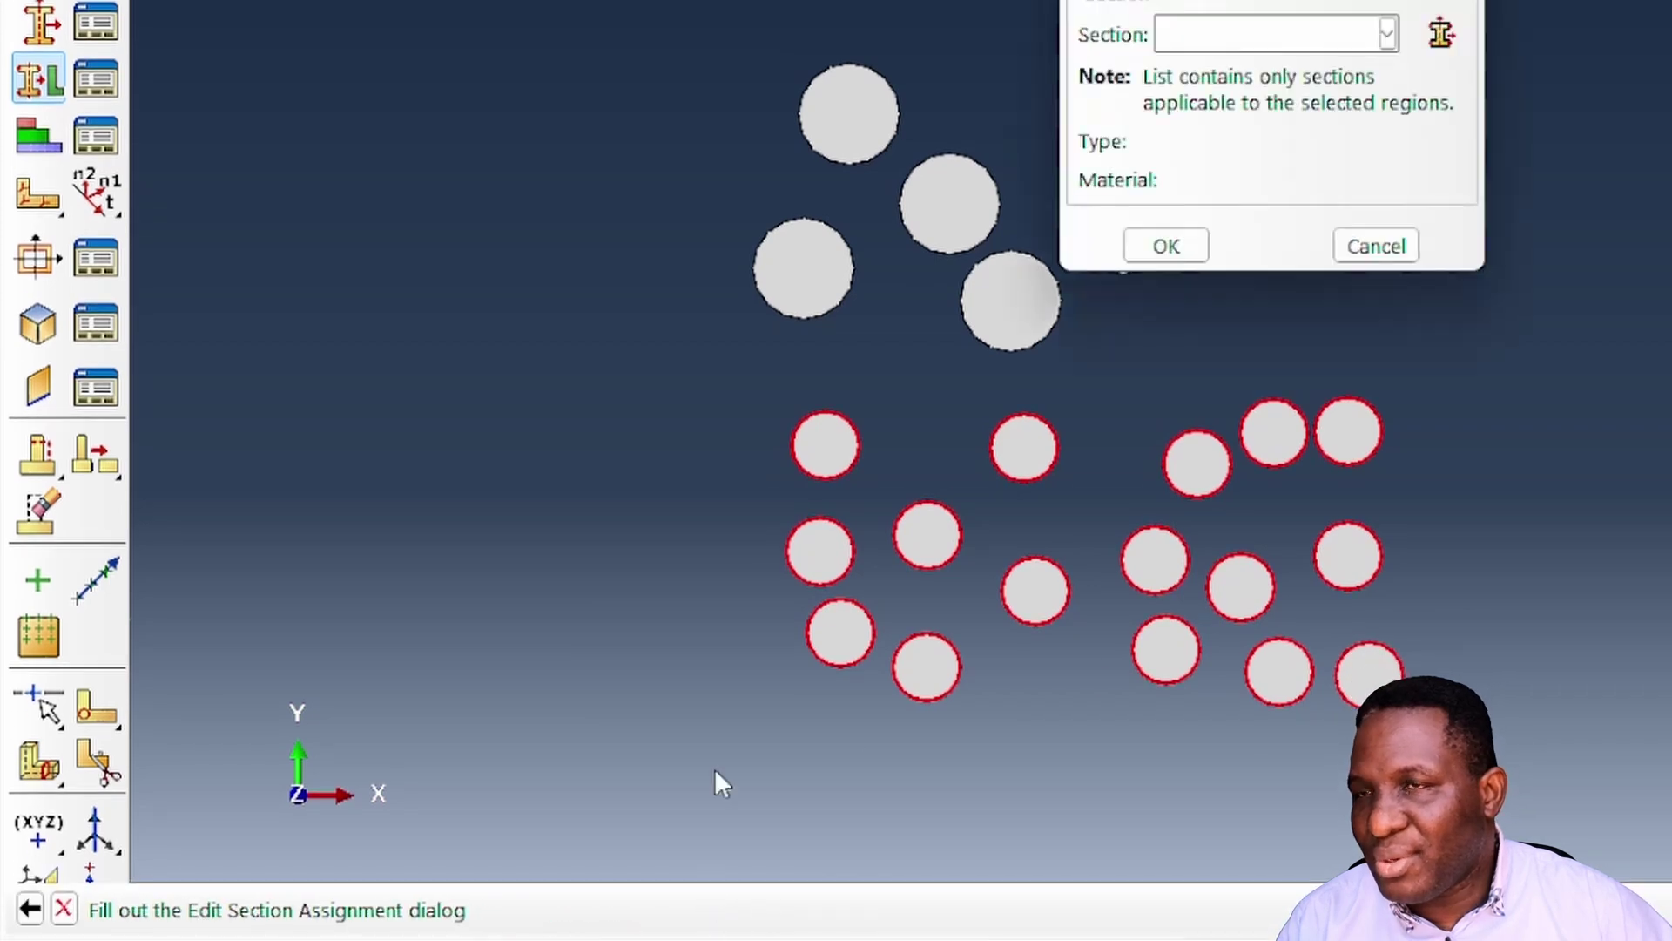
left_click(1209, 224)
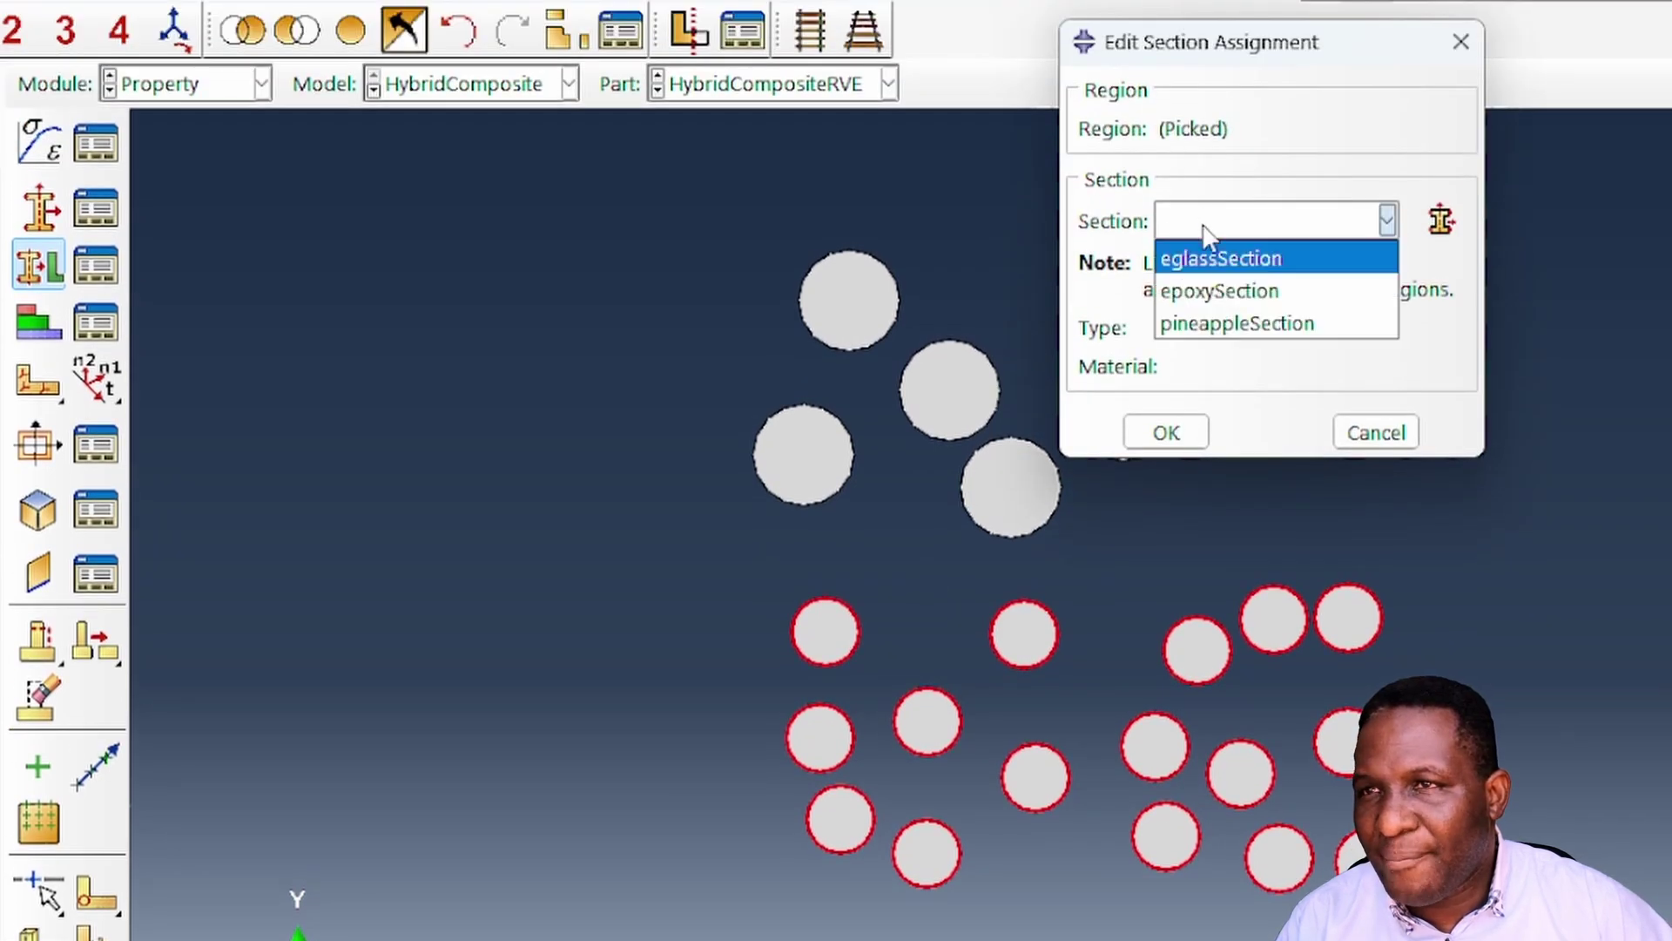
left_click(1230, 258)
left_click(1173, 444)
- Assign pineappleSection to all the large-diameter fibres in the upper half of the RVE, without creating a set
left_click_drag(613, 233, 1646, 547)
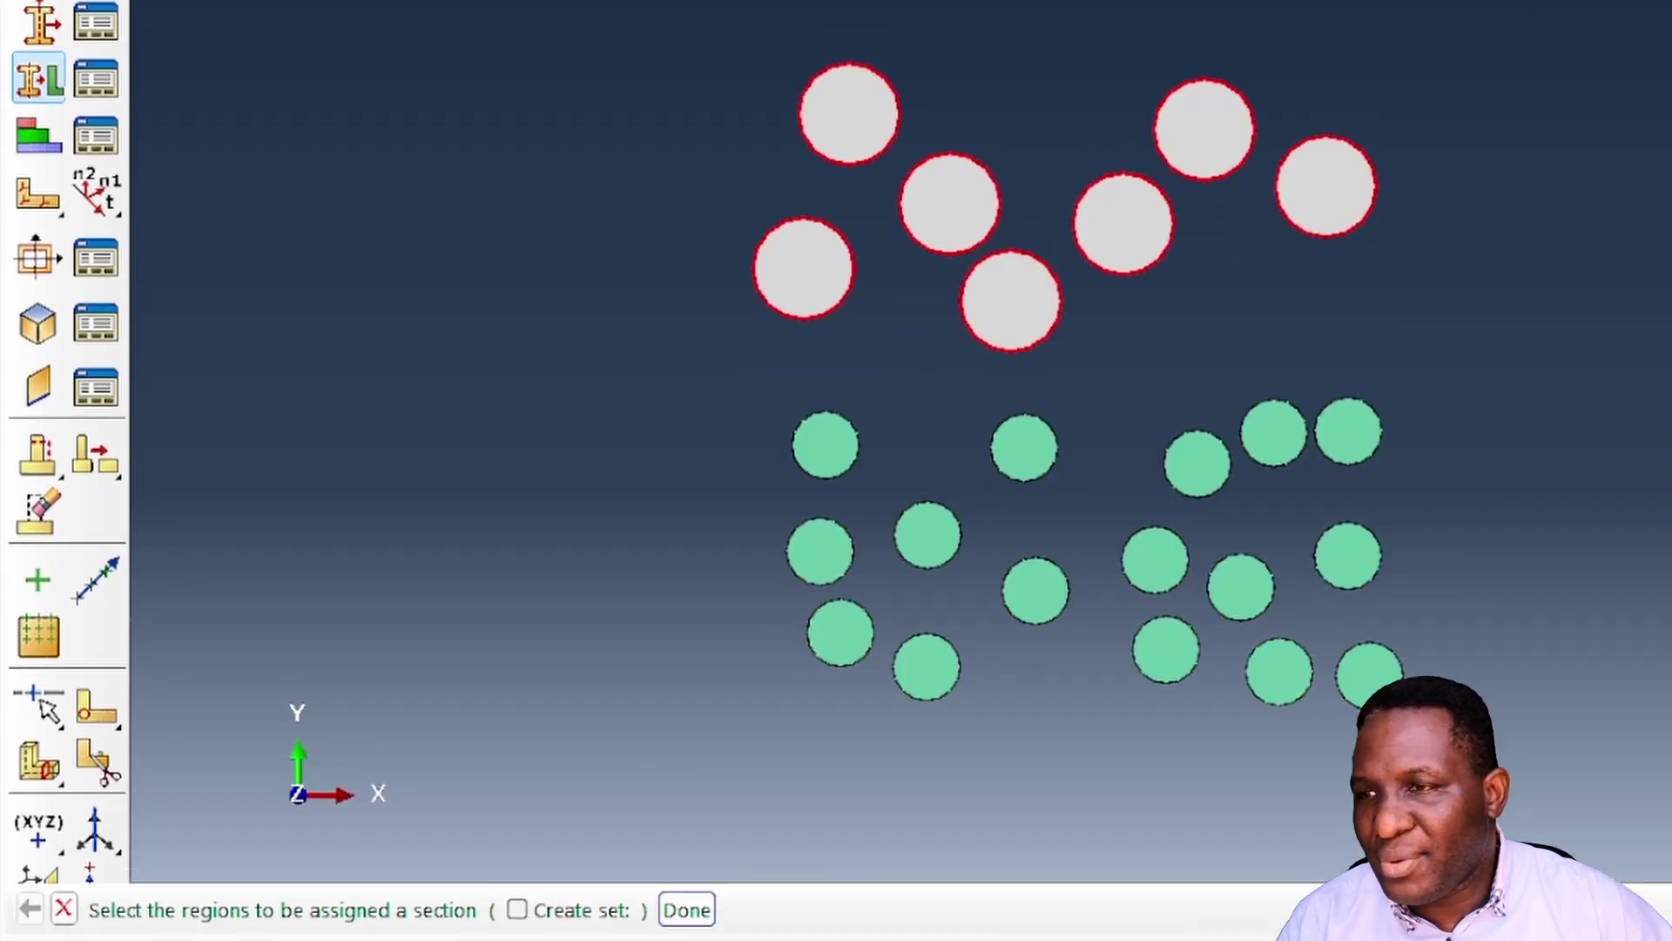
left_click(684, 908)
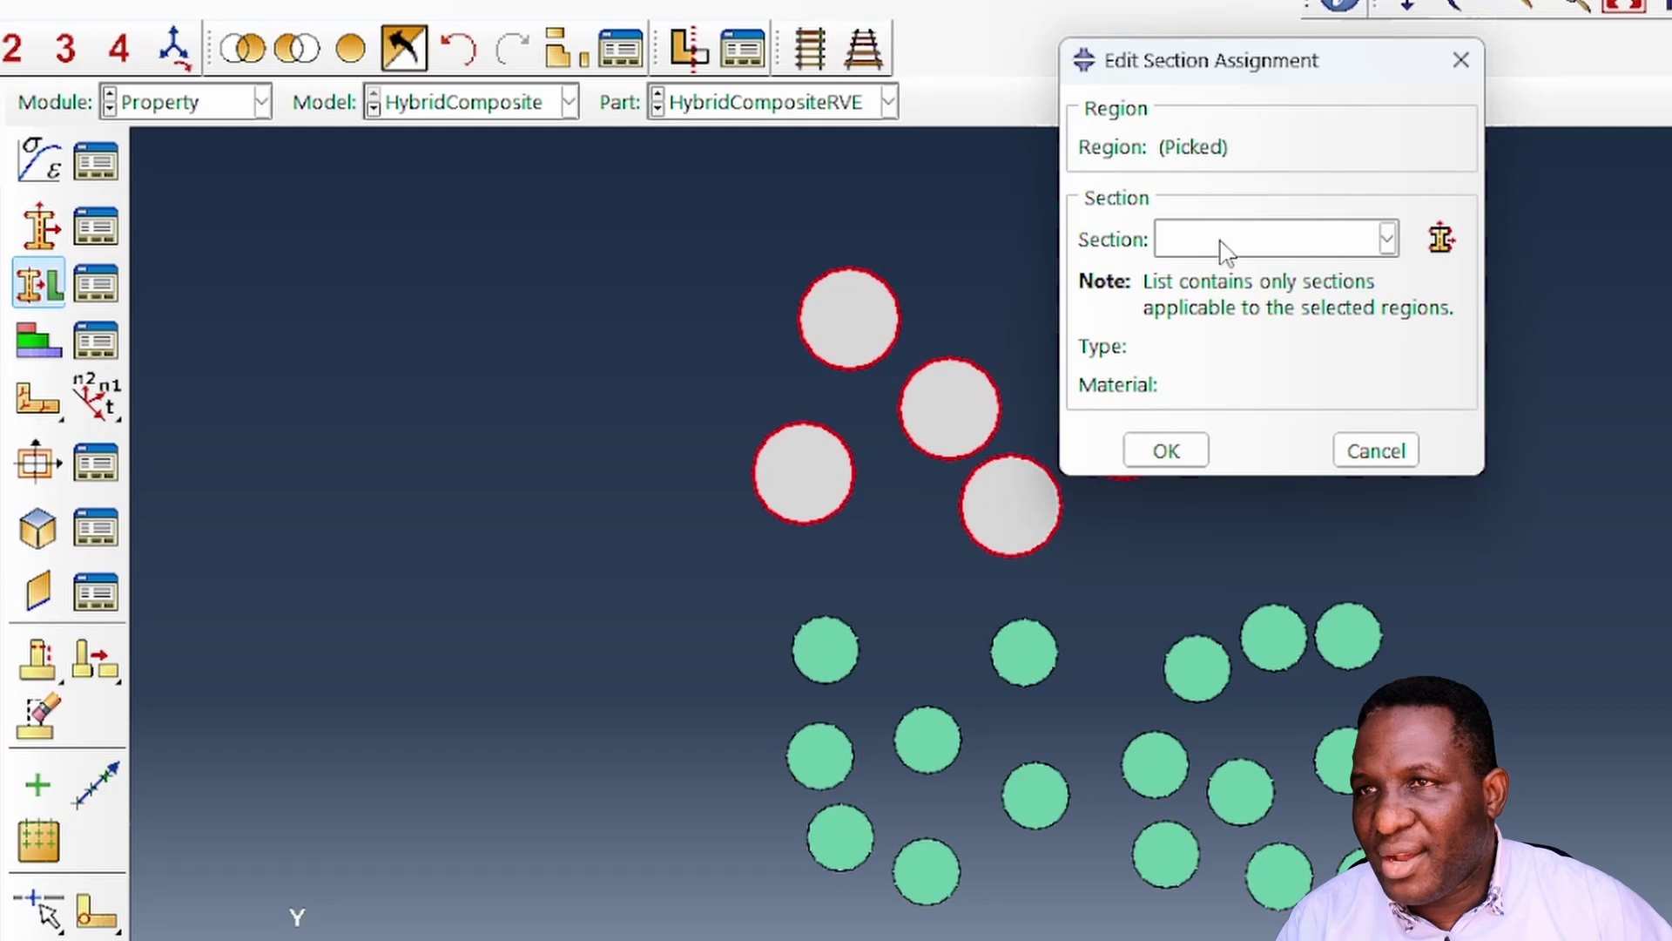
left_click(1224, 159)
left_click(1231, 342)
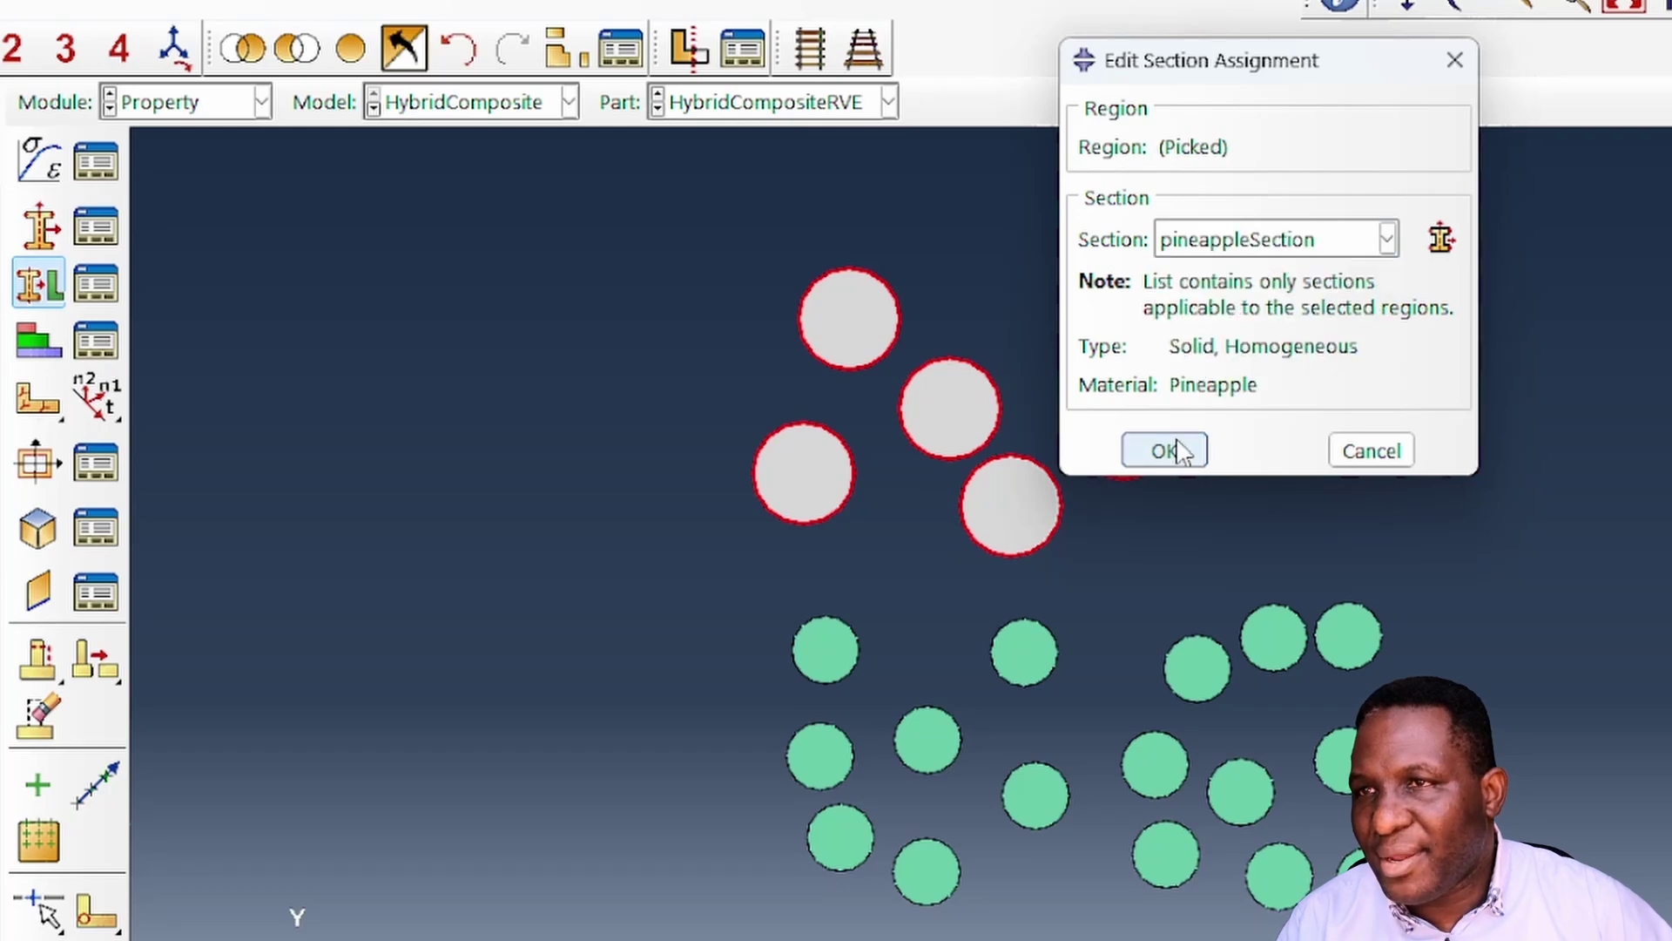
left_click(1167, 450)
- Swap the display to show only the matrix cell and assign epoxySection to it
left_click(403, 49)
left_click_drag(520, 165, 1646, 910)
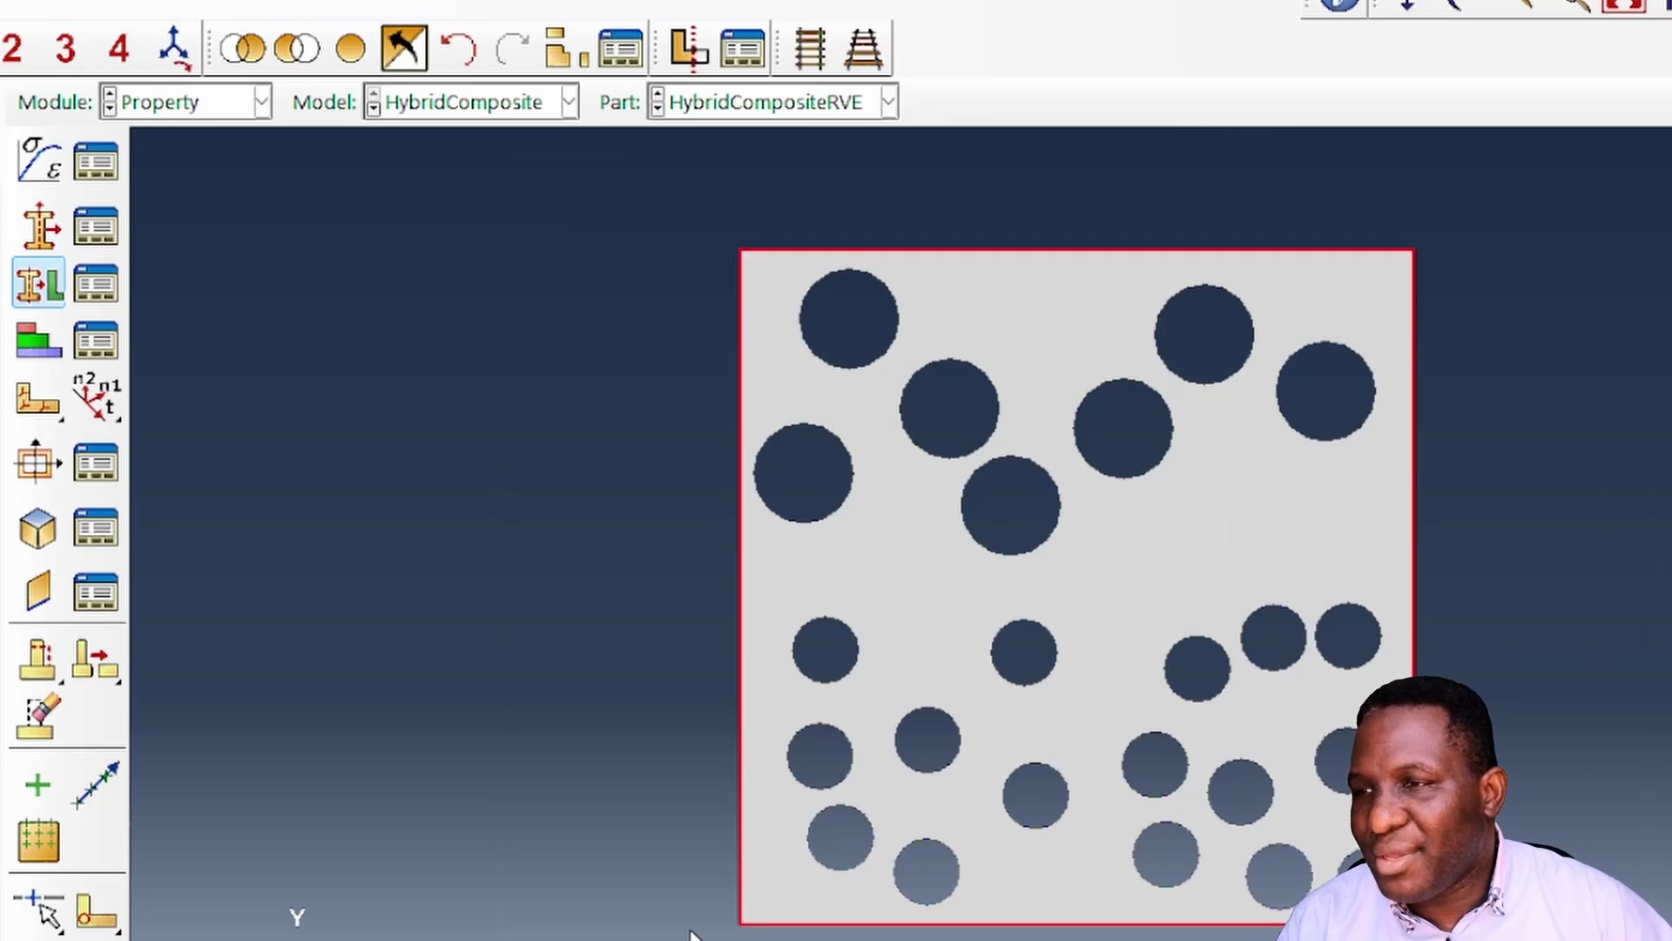
left_click(688, 902)
left_click(1237, 281)
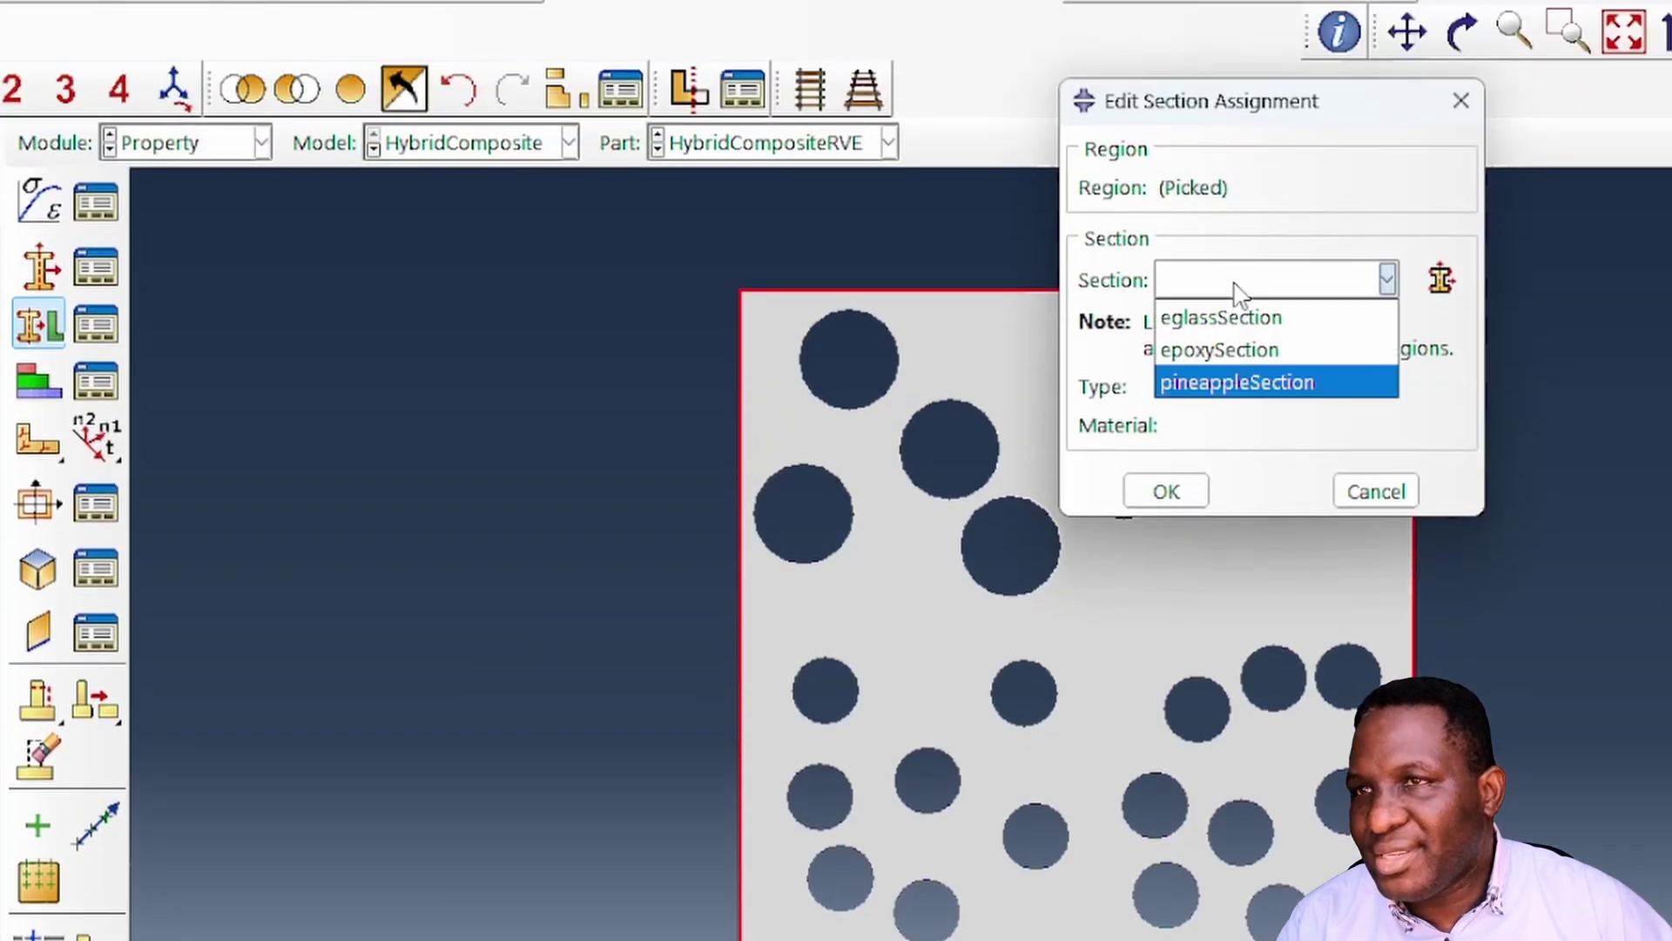
left_click(1176, 350)
left_click(1167, 491)
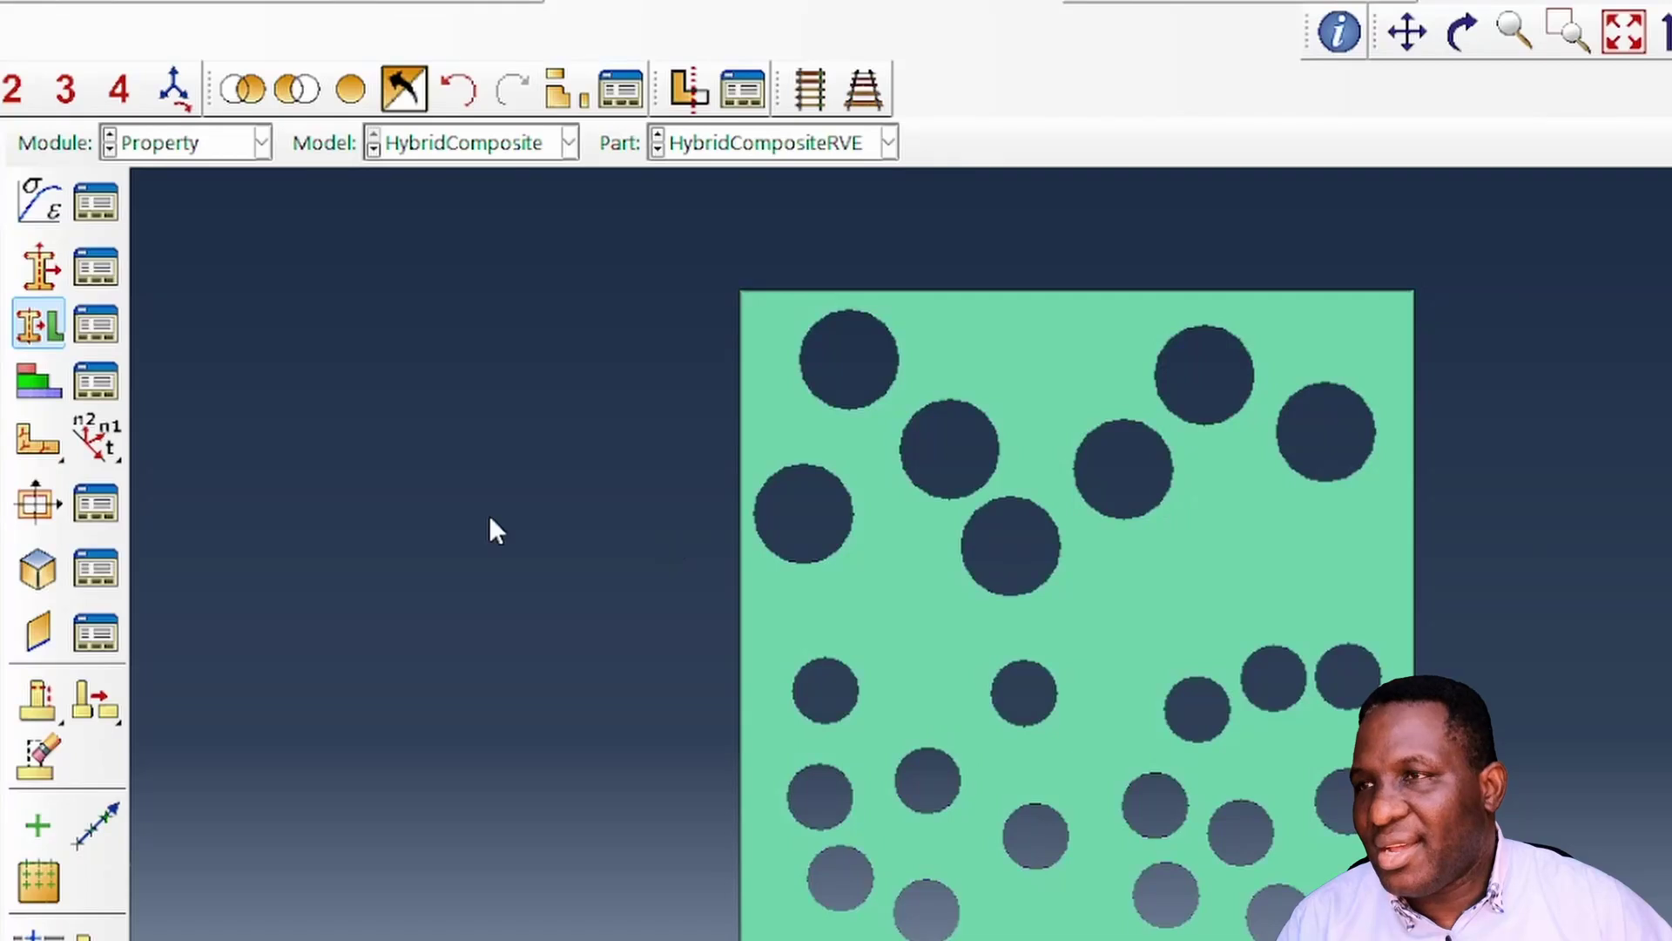
- Colour-code the part by Materials and orbit the full RVE to view the fibre ends at an angle
left_click(1295, 10)
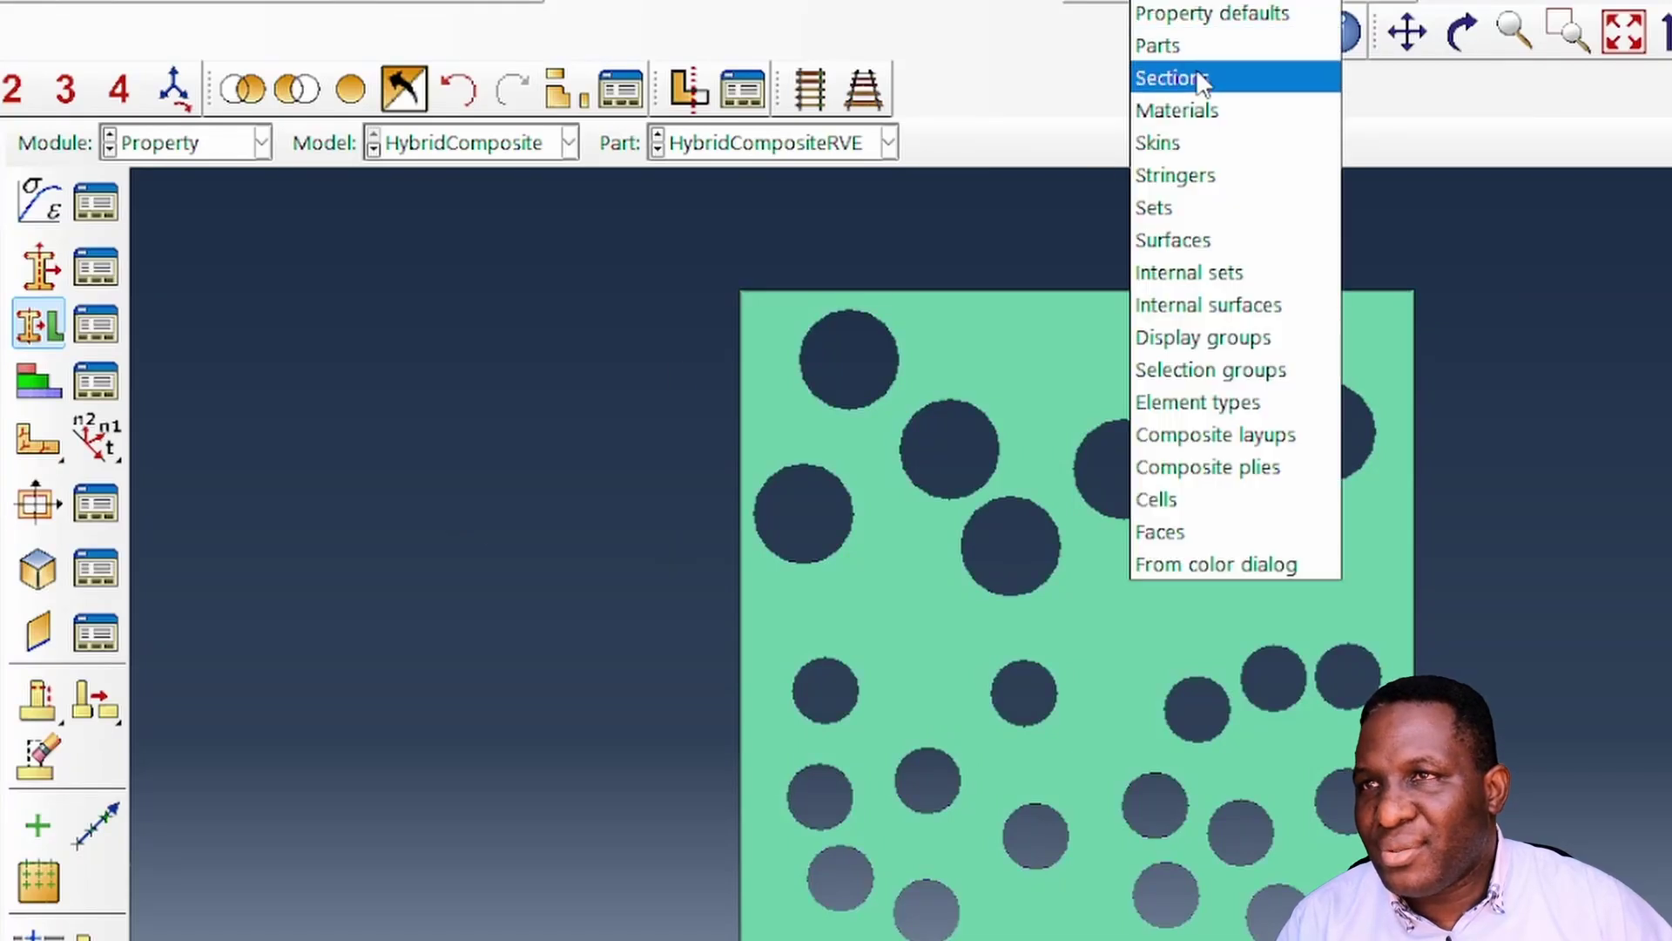
left_click(1202, 110)
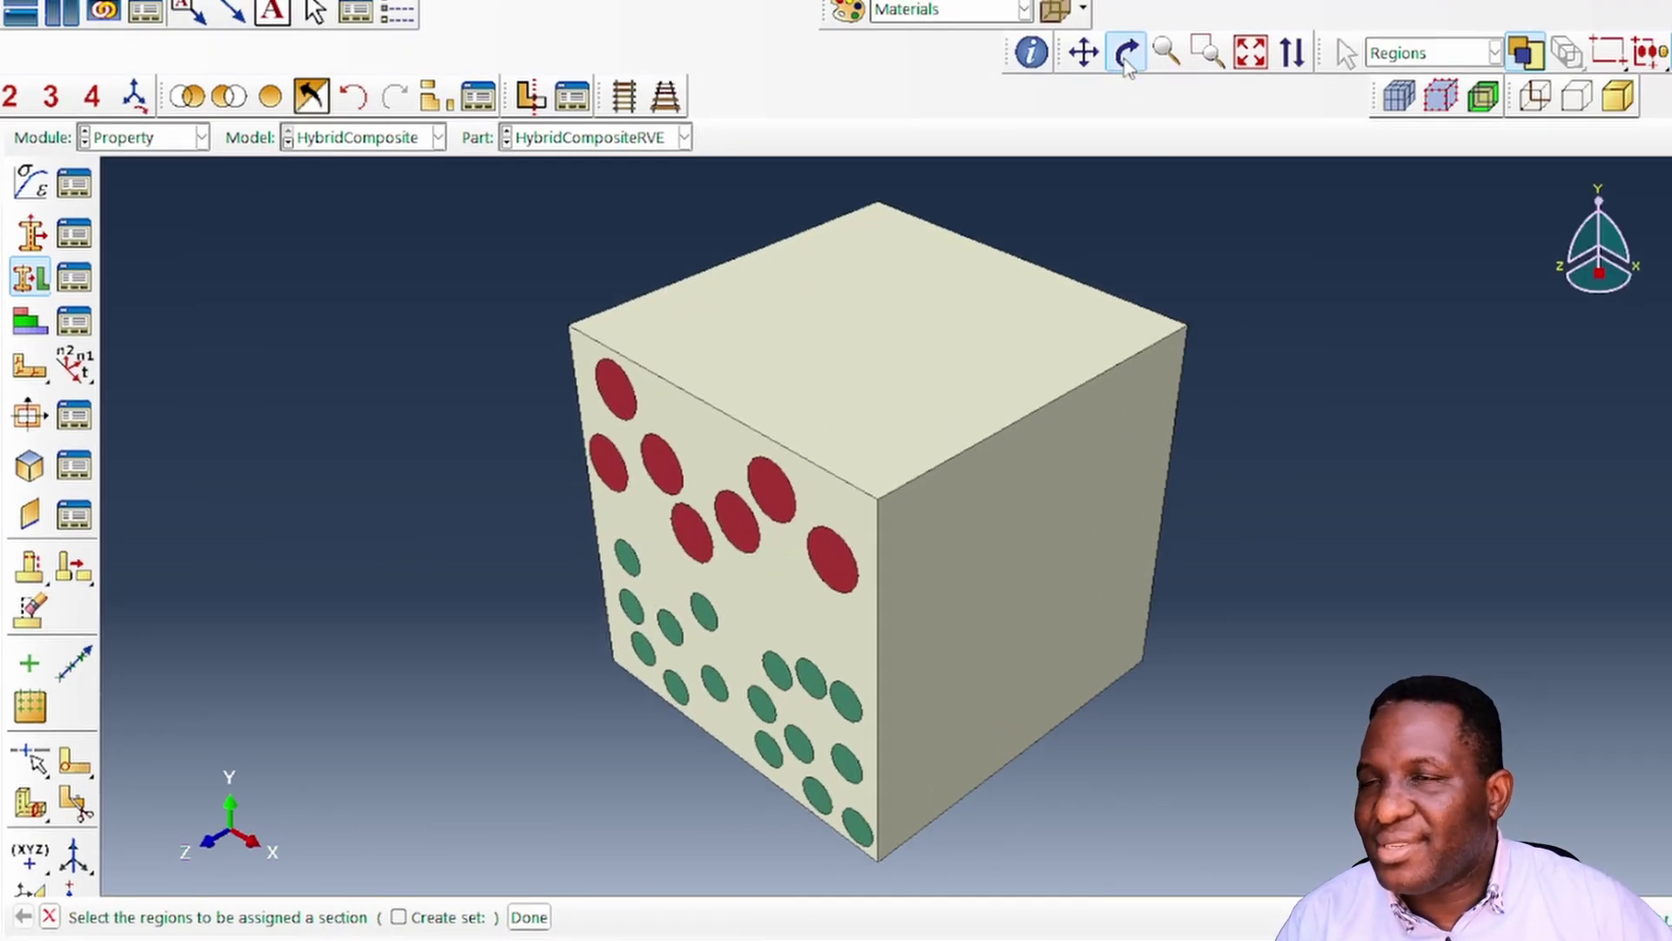
left_click(1126, 61)
left_click_drag(1088, 436, 1016, 614)
key("Escape")
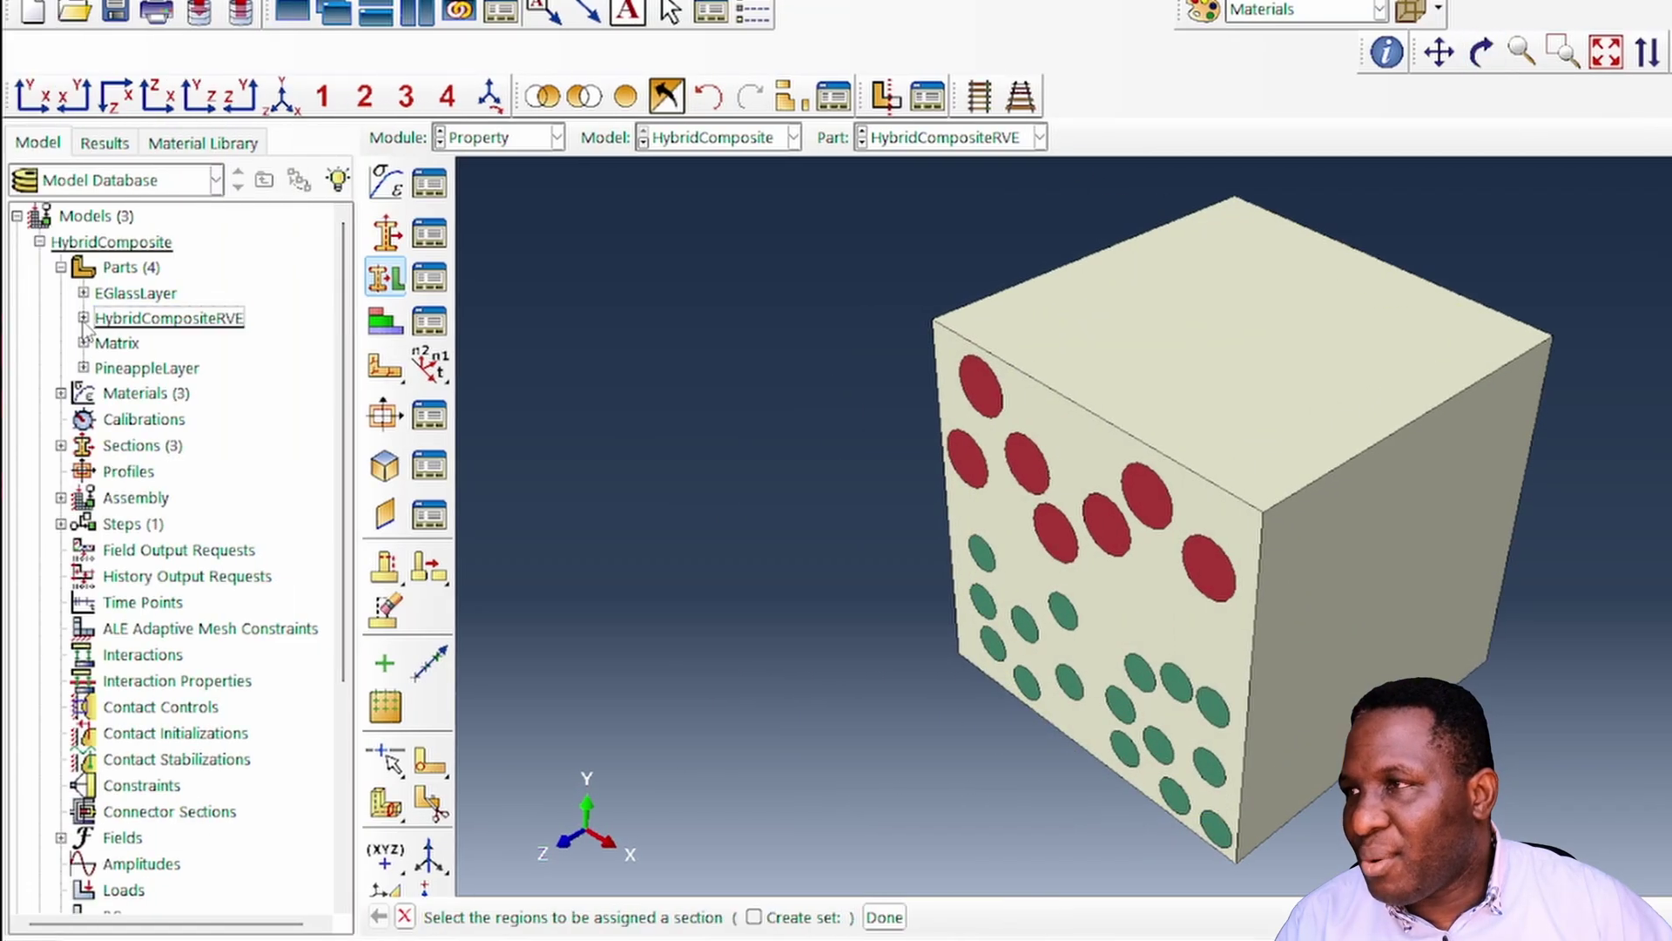
- Open the mesh of the HybridCompositeRVE part and seed it with an approximate global size of 10
left_click(83, 318)
double_click(195, 579)
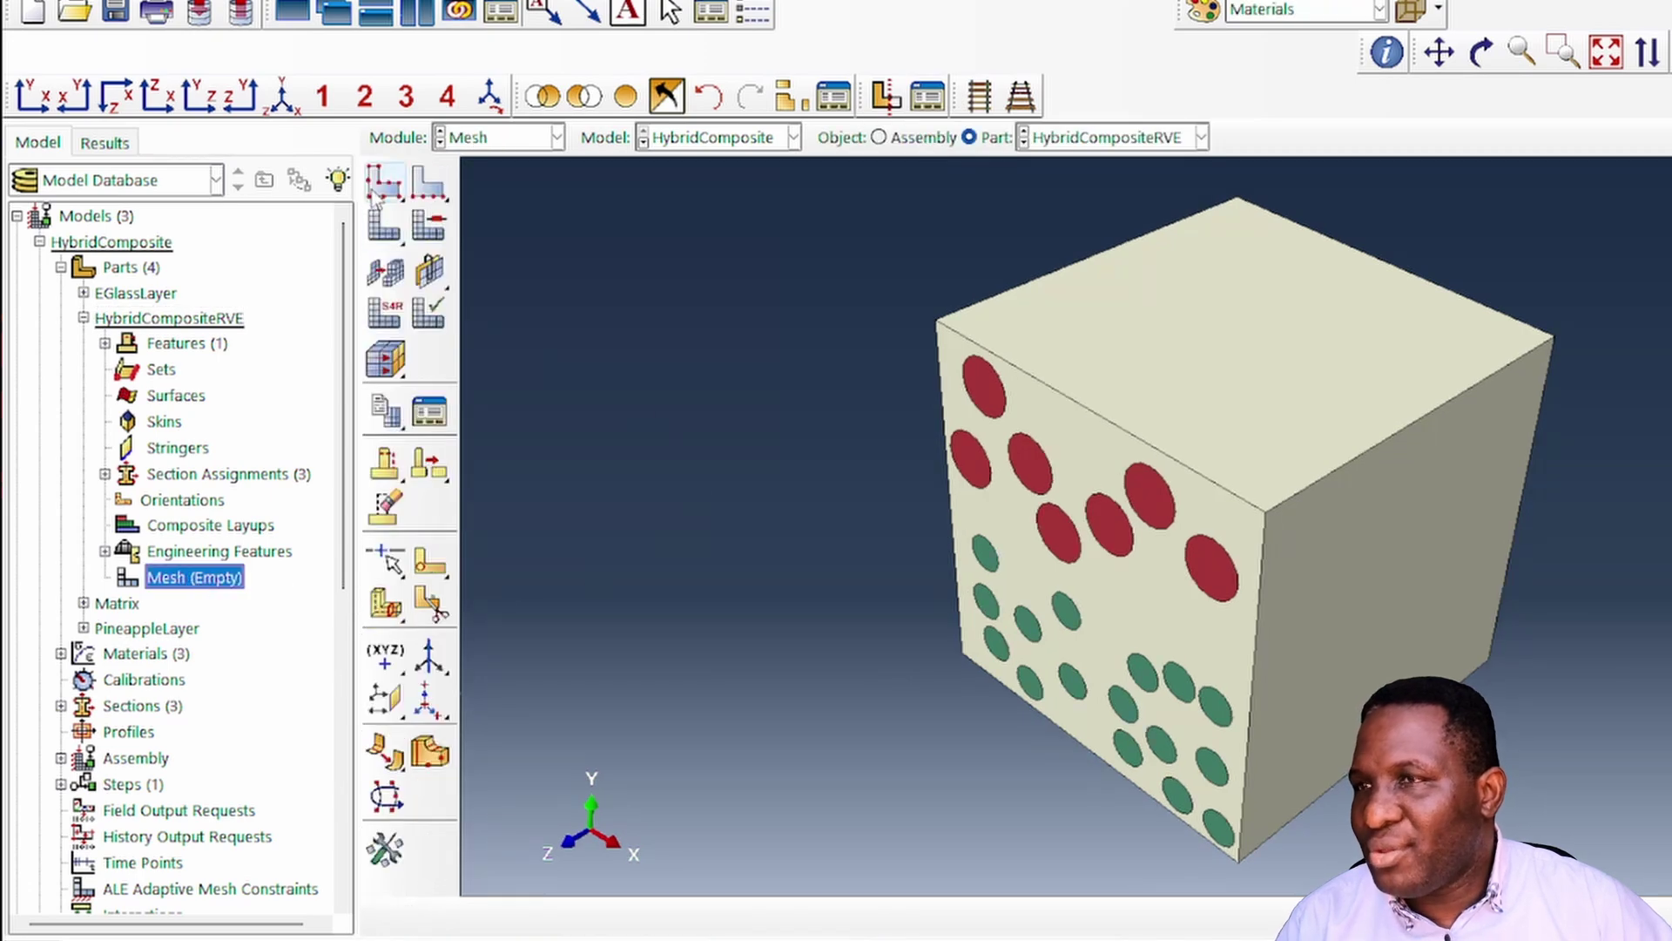
left_click(384, 183)
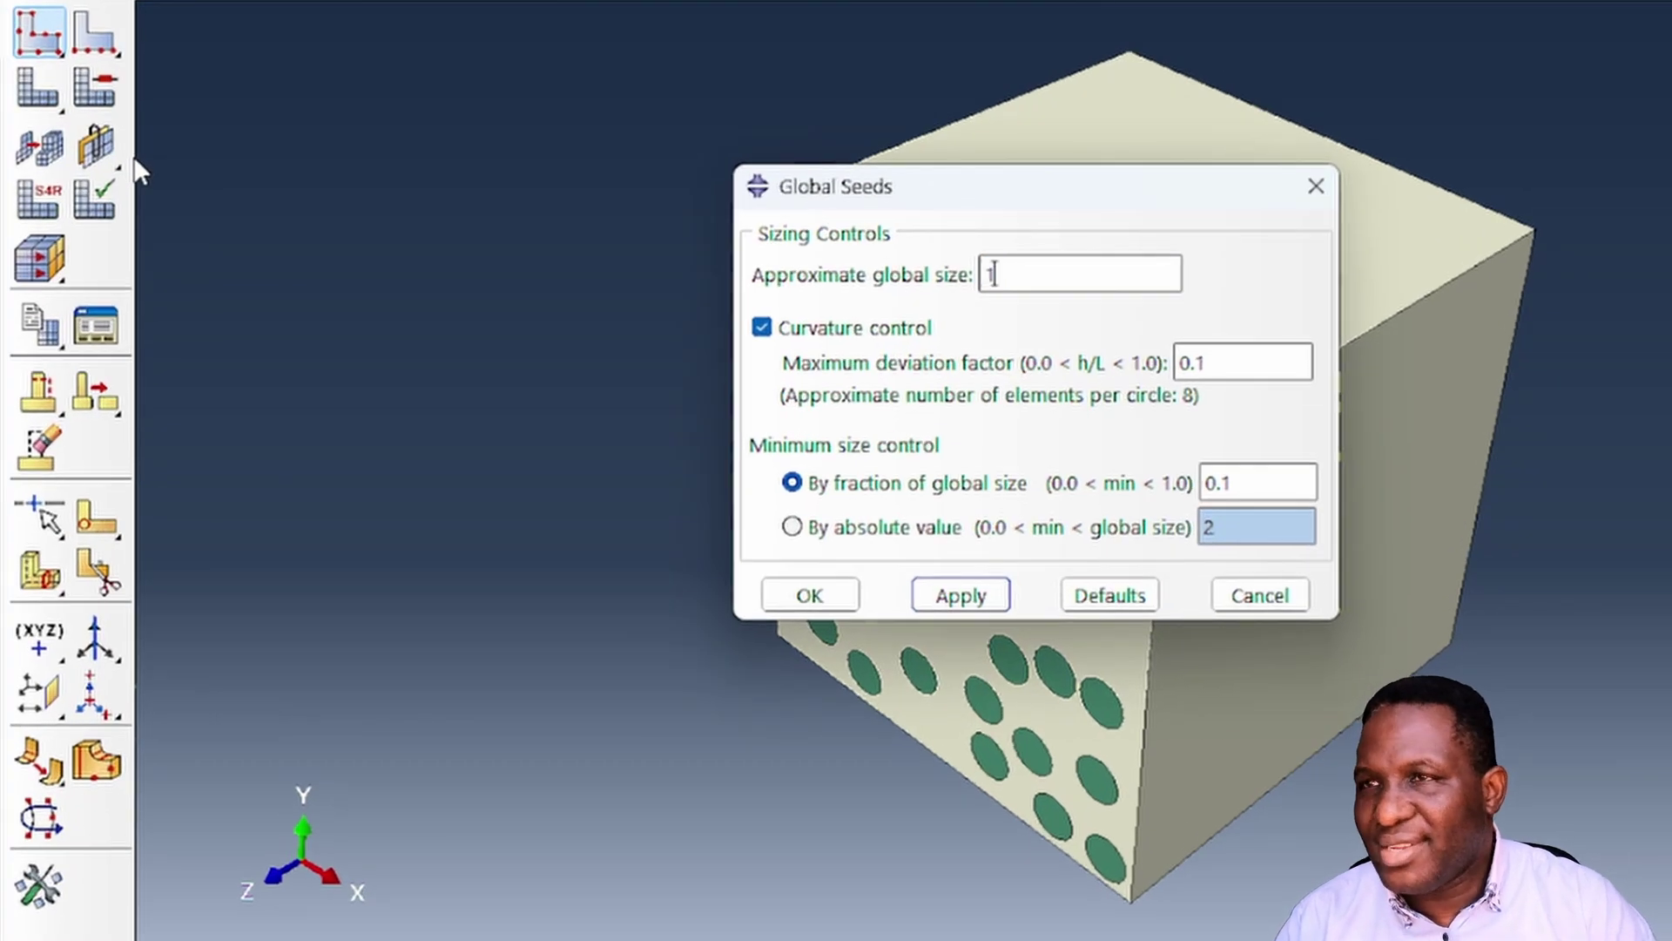
type("0")
left_click(797, 595)
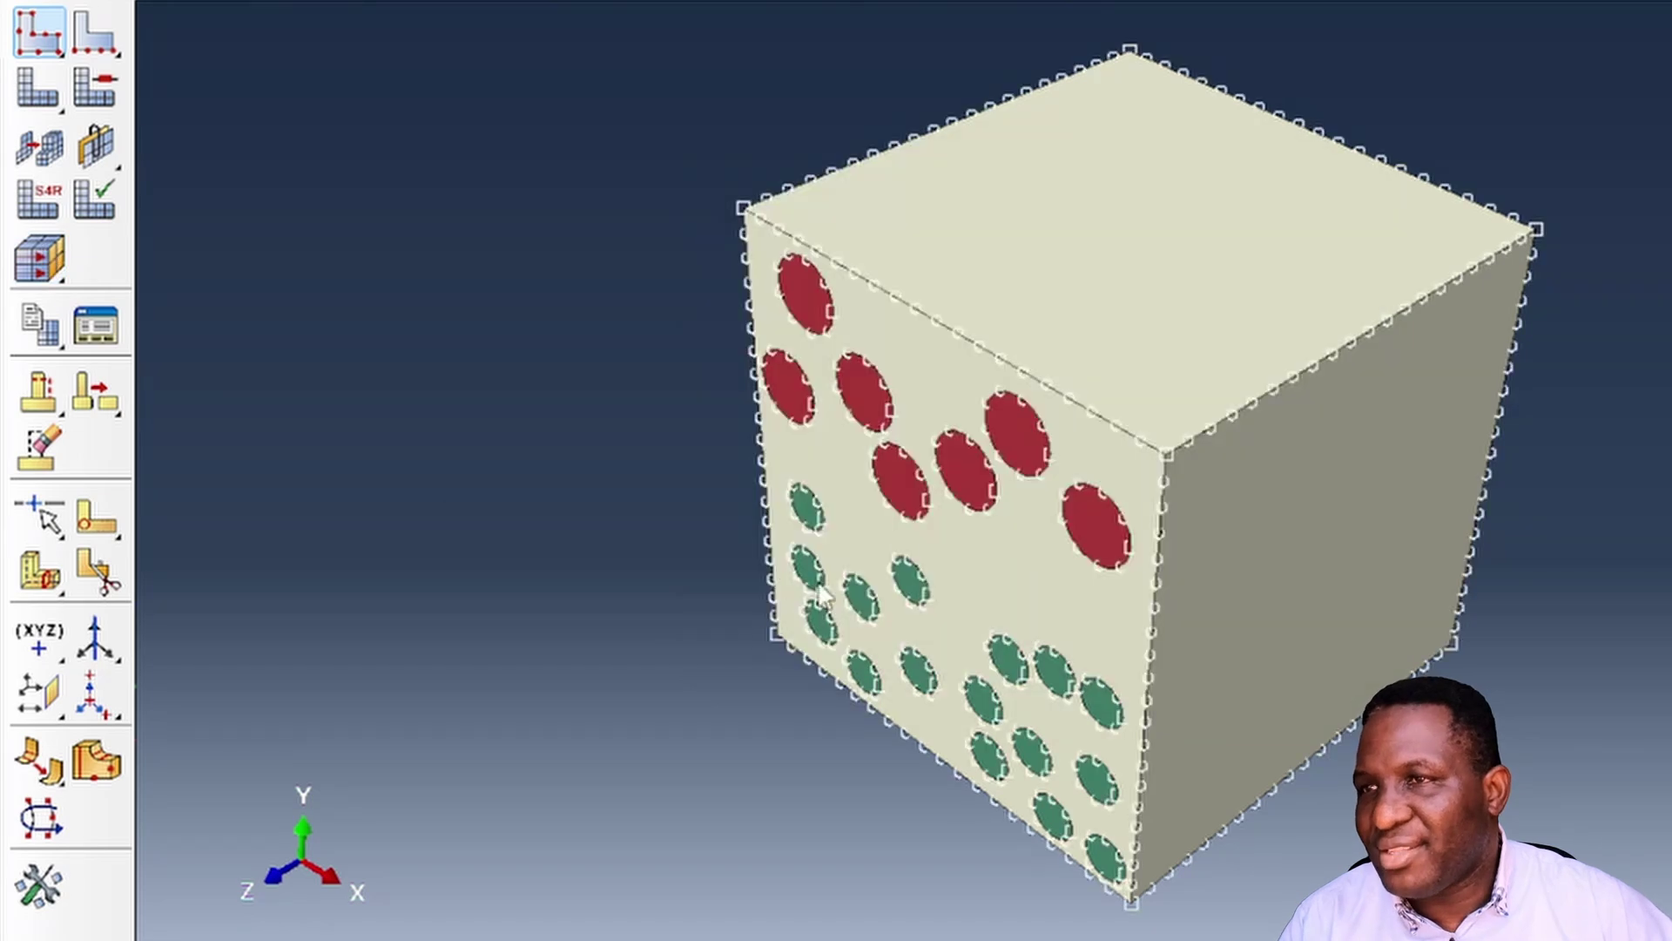
- Set the mesh controls of all cells to swept Hex with the Medial axis algorithm and no mesh transition minimizing, keeping the current viewport colours
left_click(96, 87)
left_click_drag(411, 35, 1660, 932)
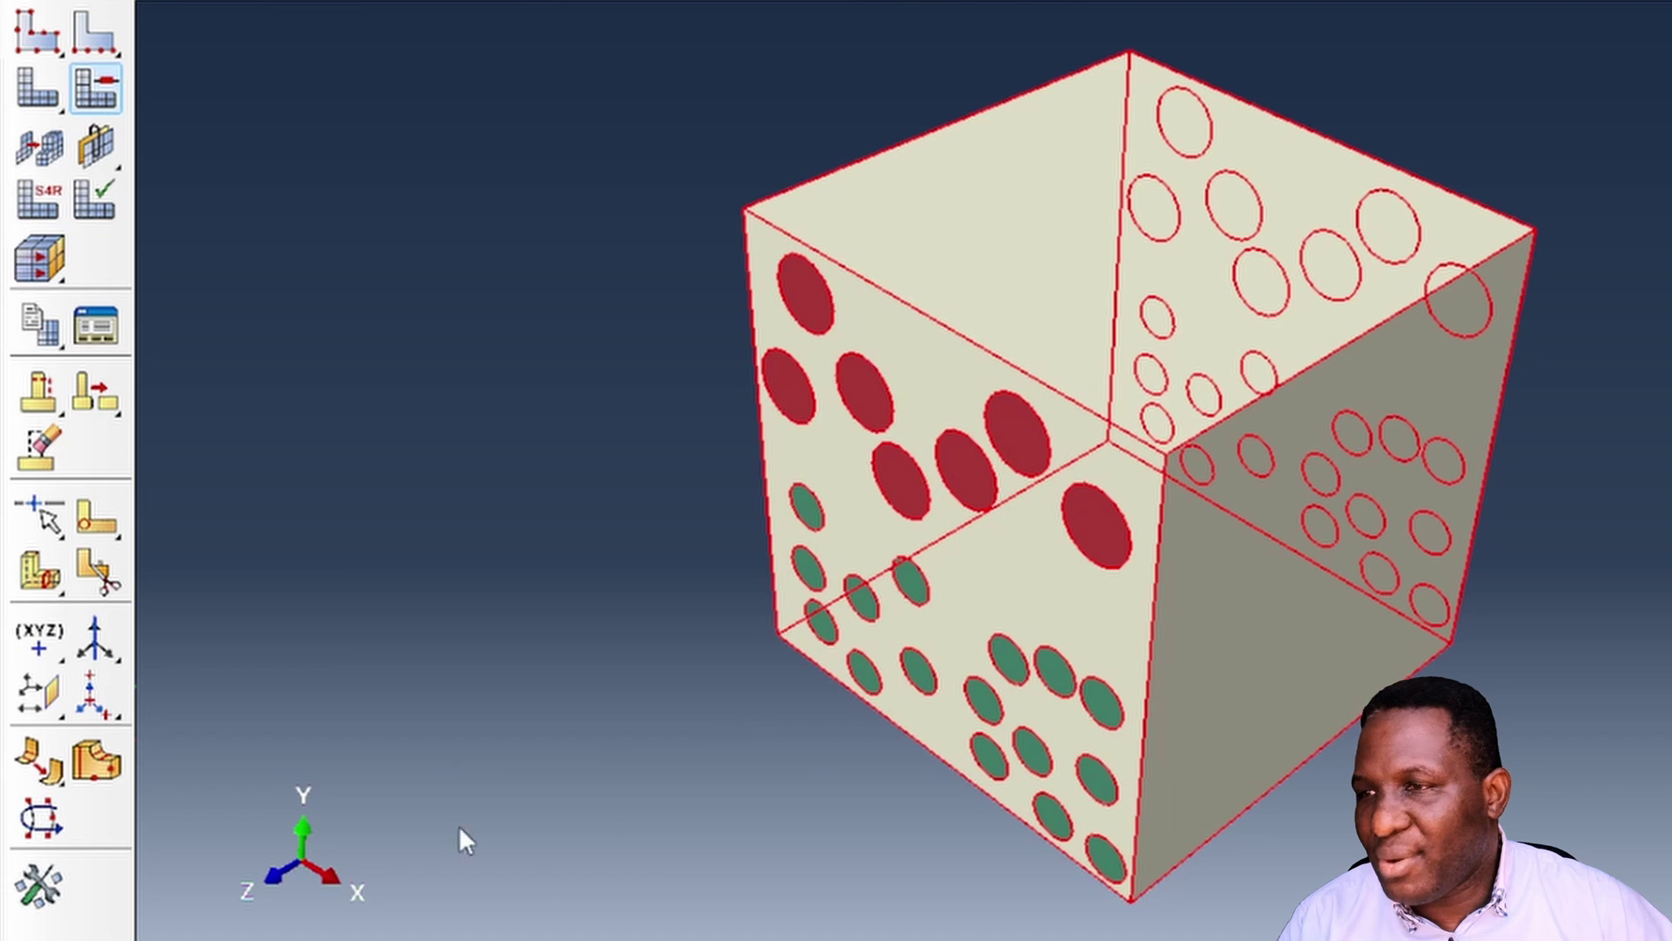
left_click(579, 898)
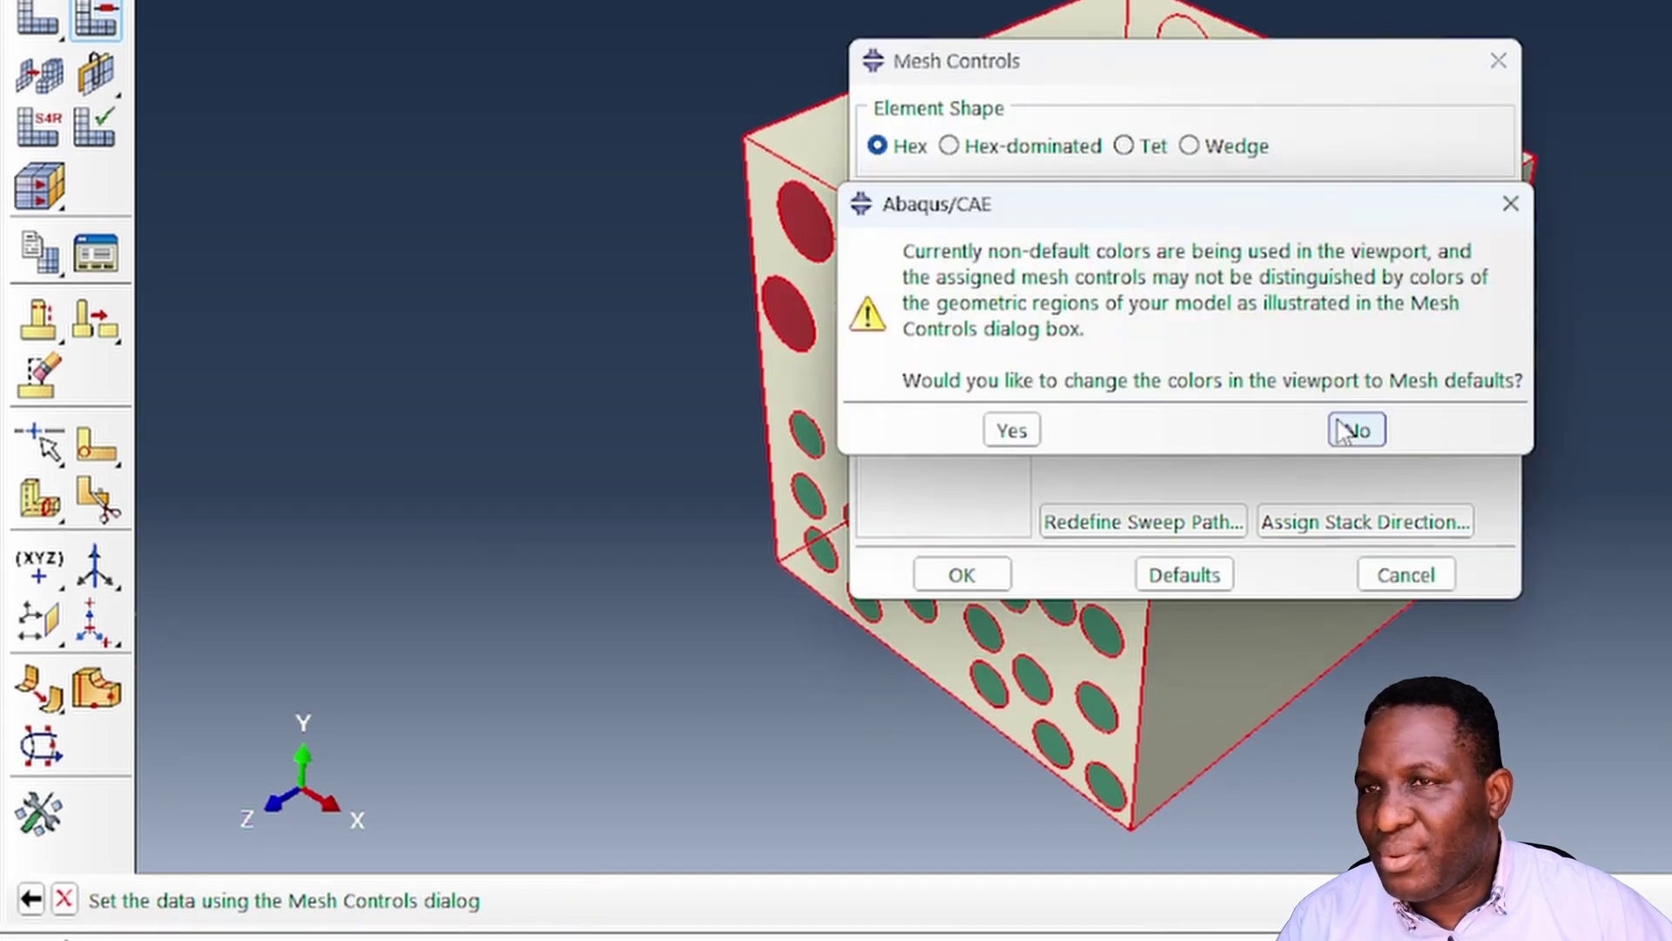
left_click(1344, 433)
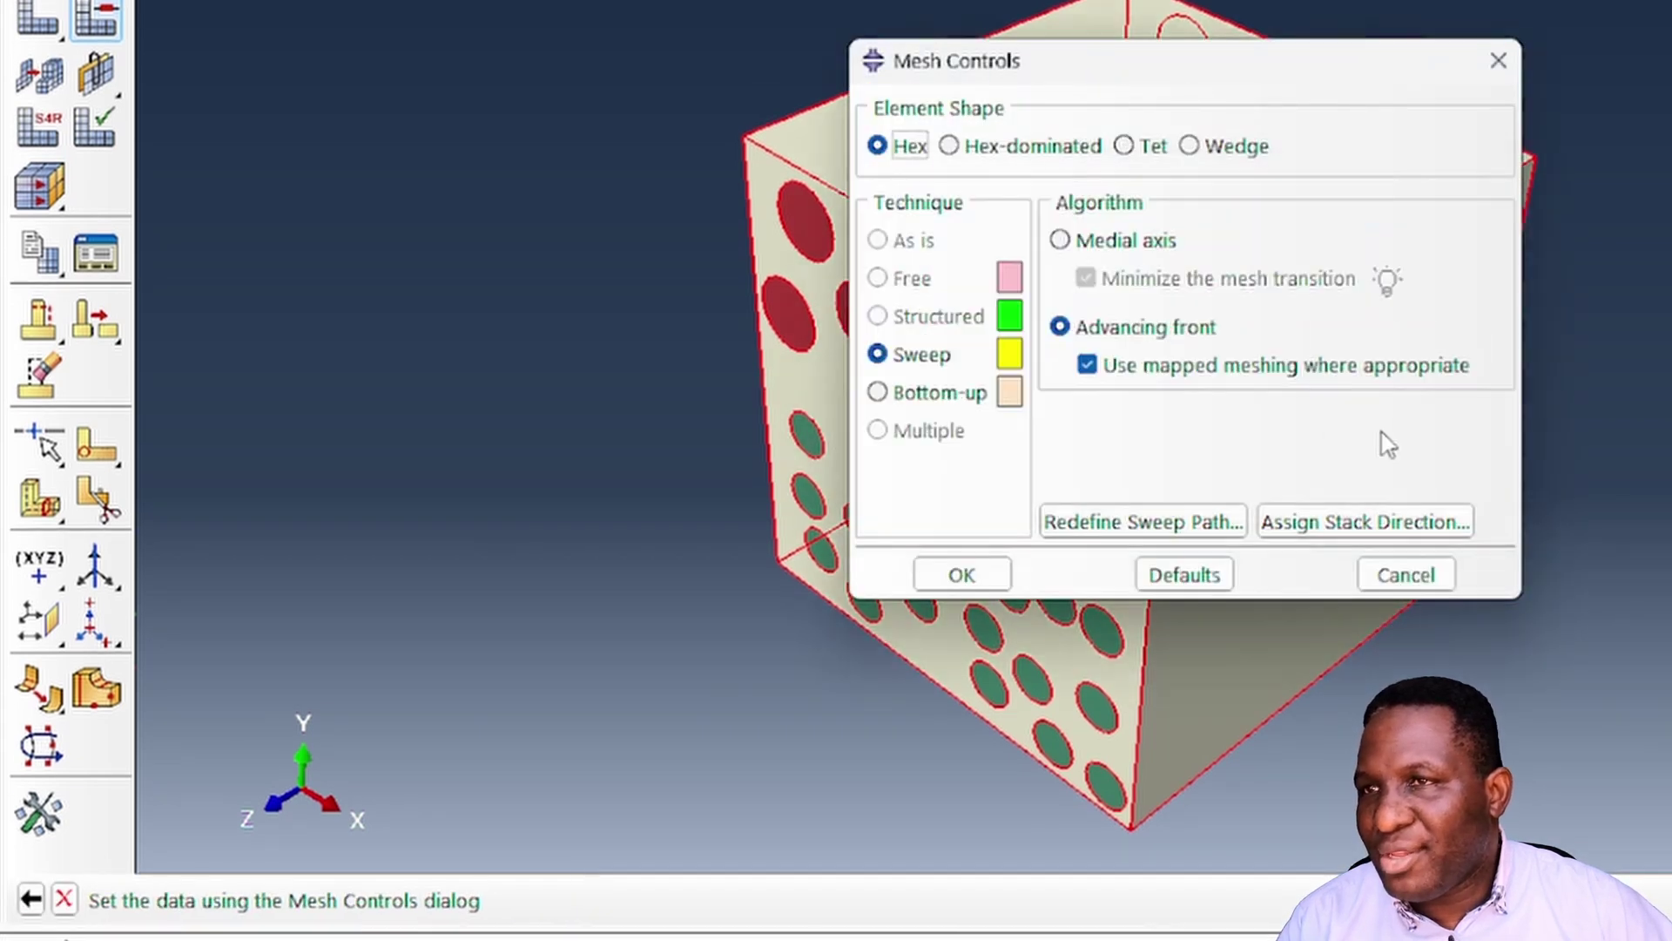
left_click(1122, 241)
left_click(1128, 285)
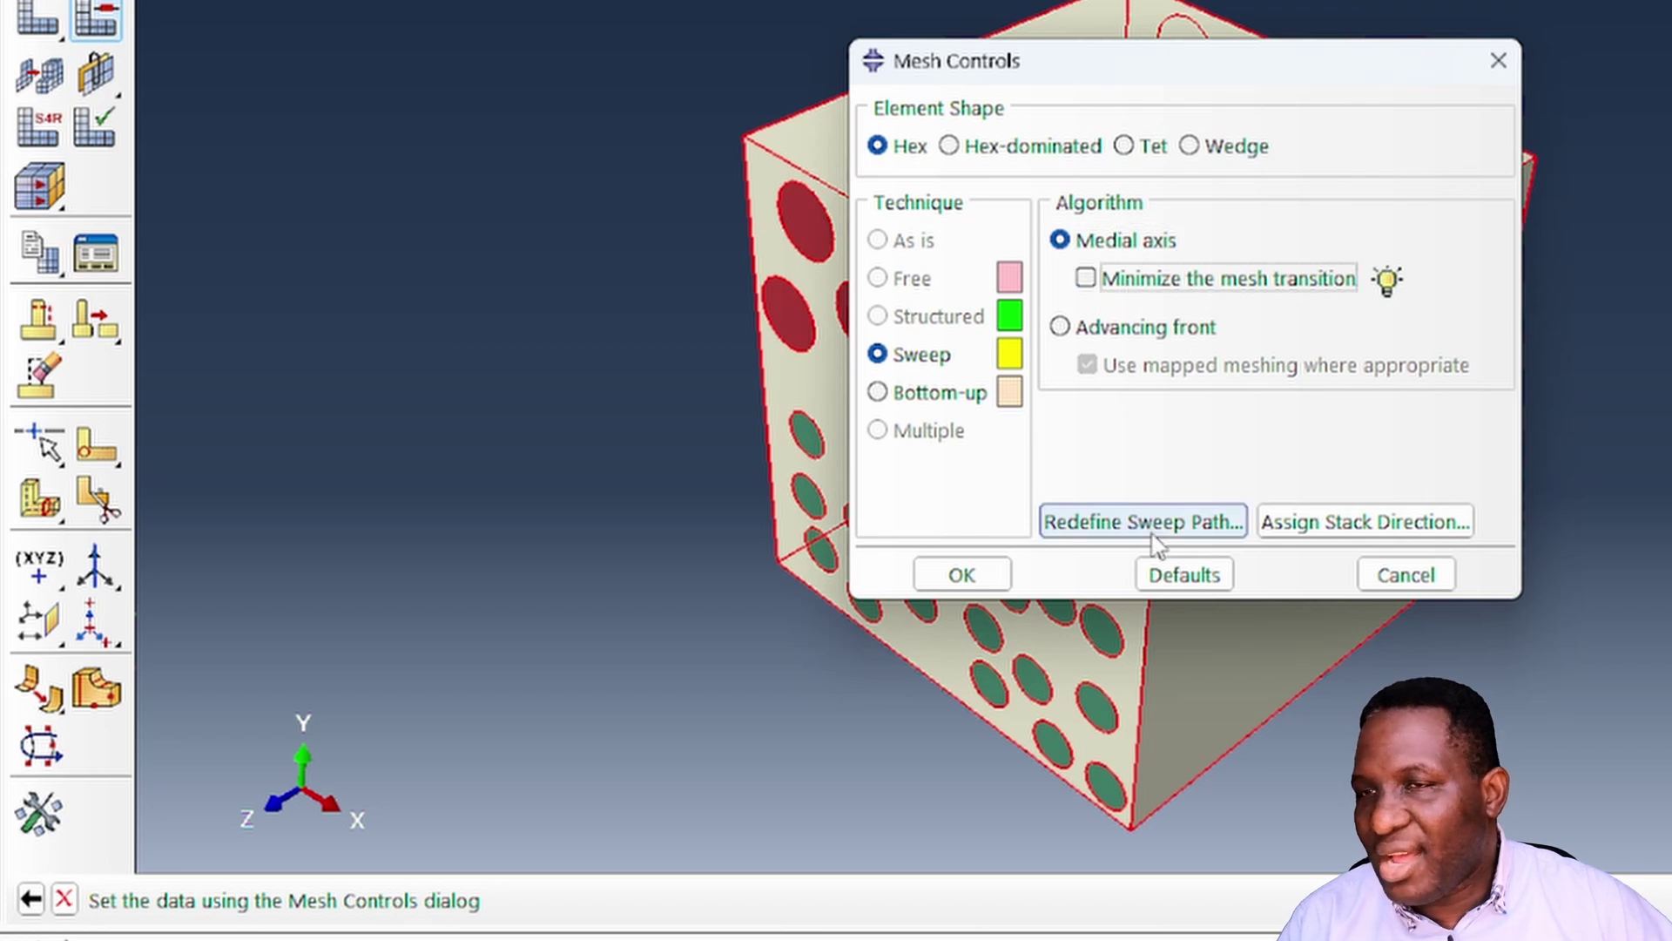
left_click(961, 575)
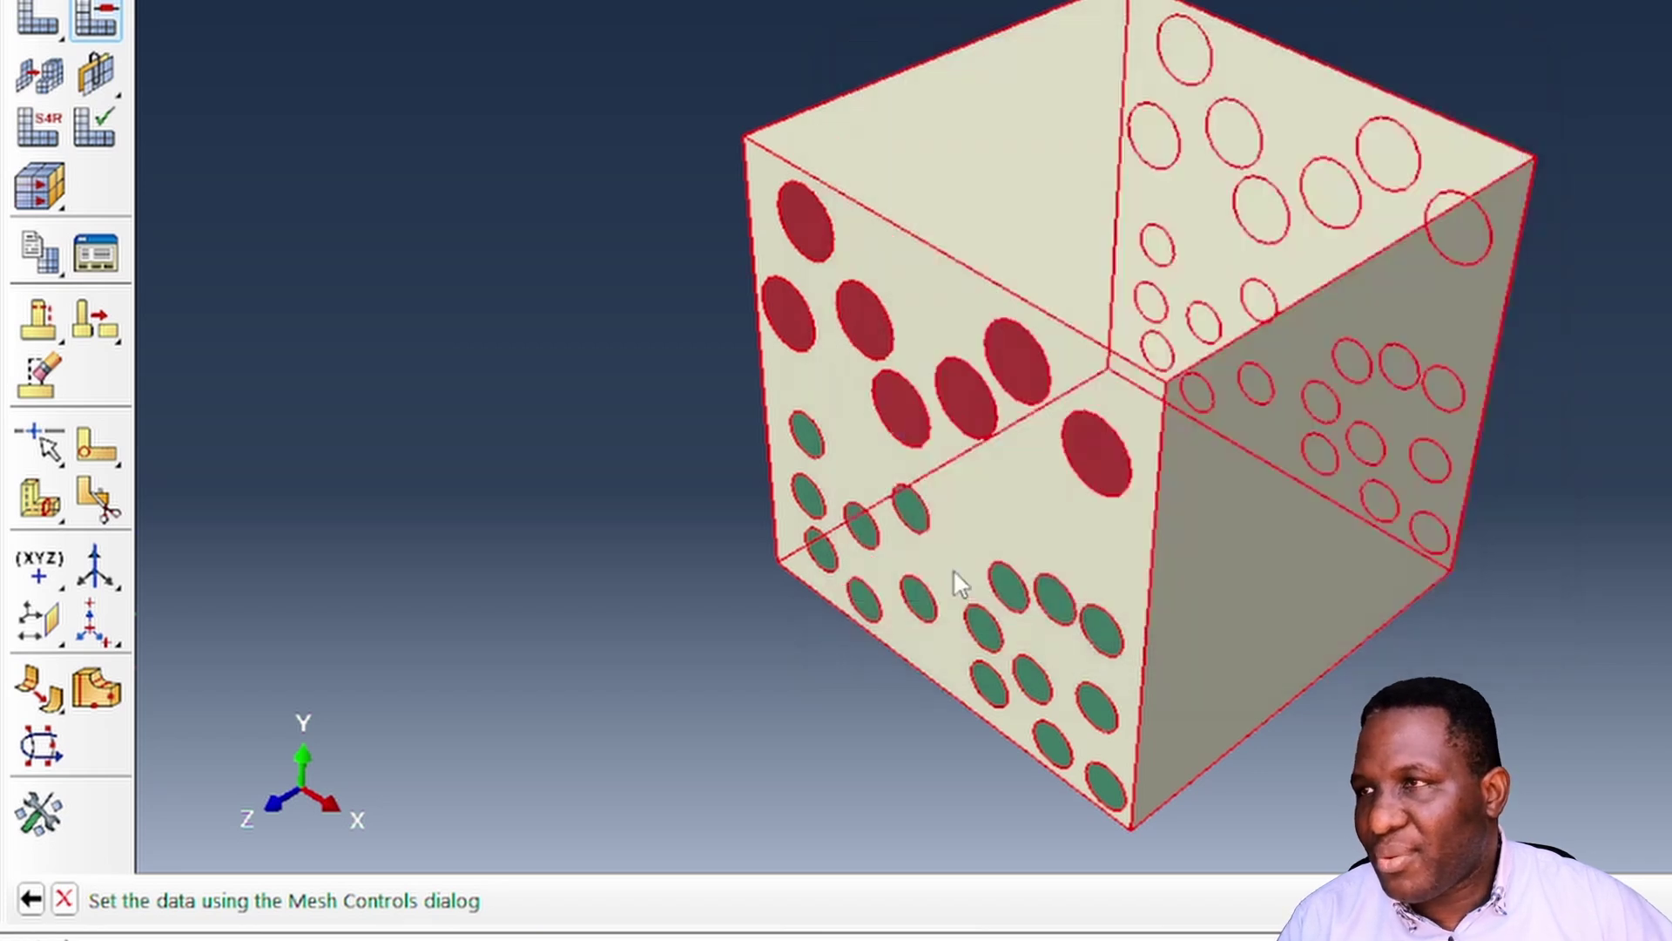
- Mesh the HybridCompositeRVE part and inspect the mesh around the fibres and along the sides
left_click(37, 18)
left_click(309, 899)
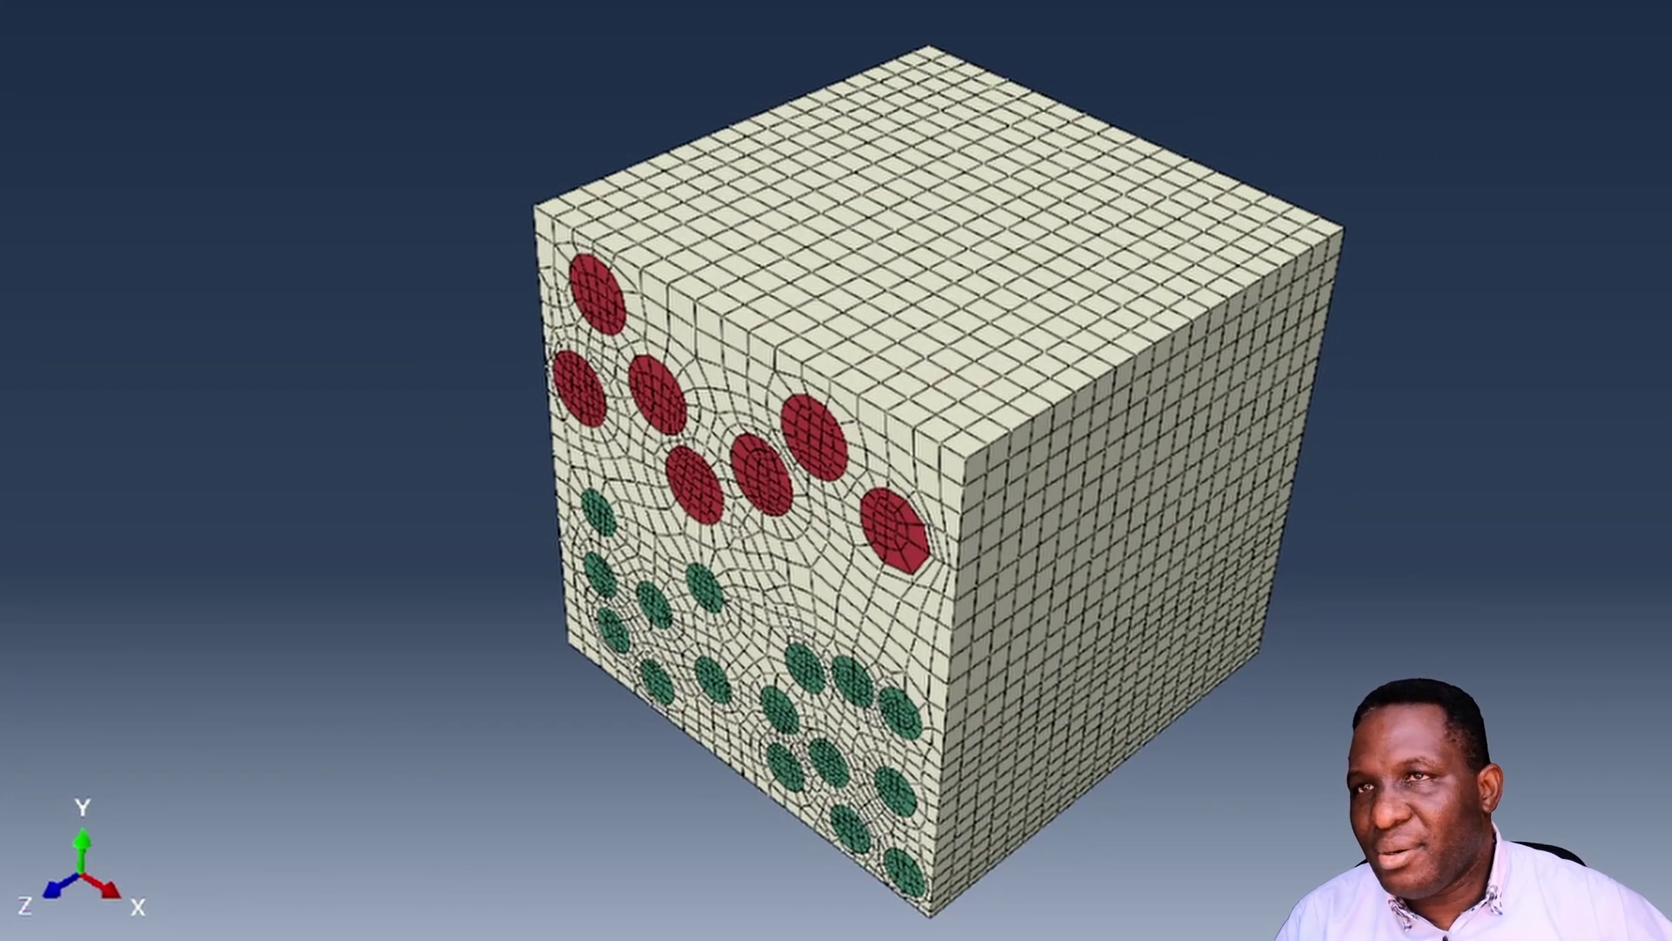
left_click_drag(1231, 164, 1099, 512)
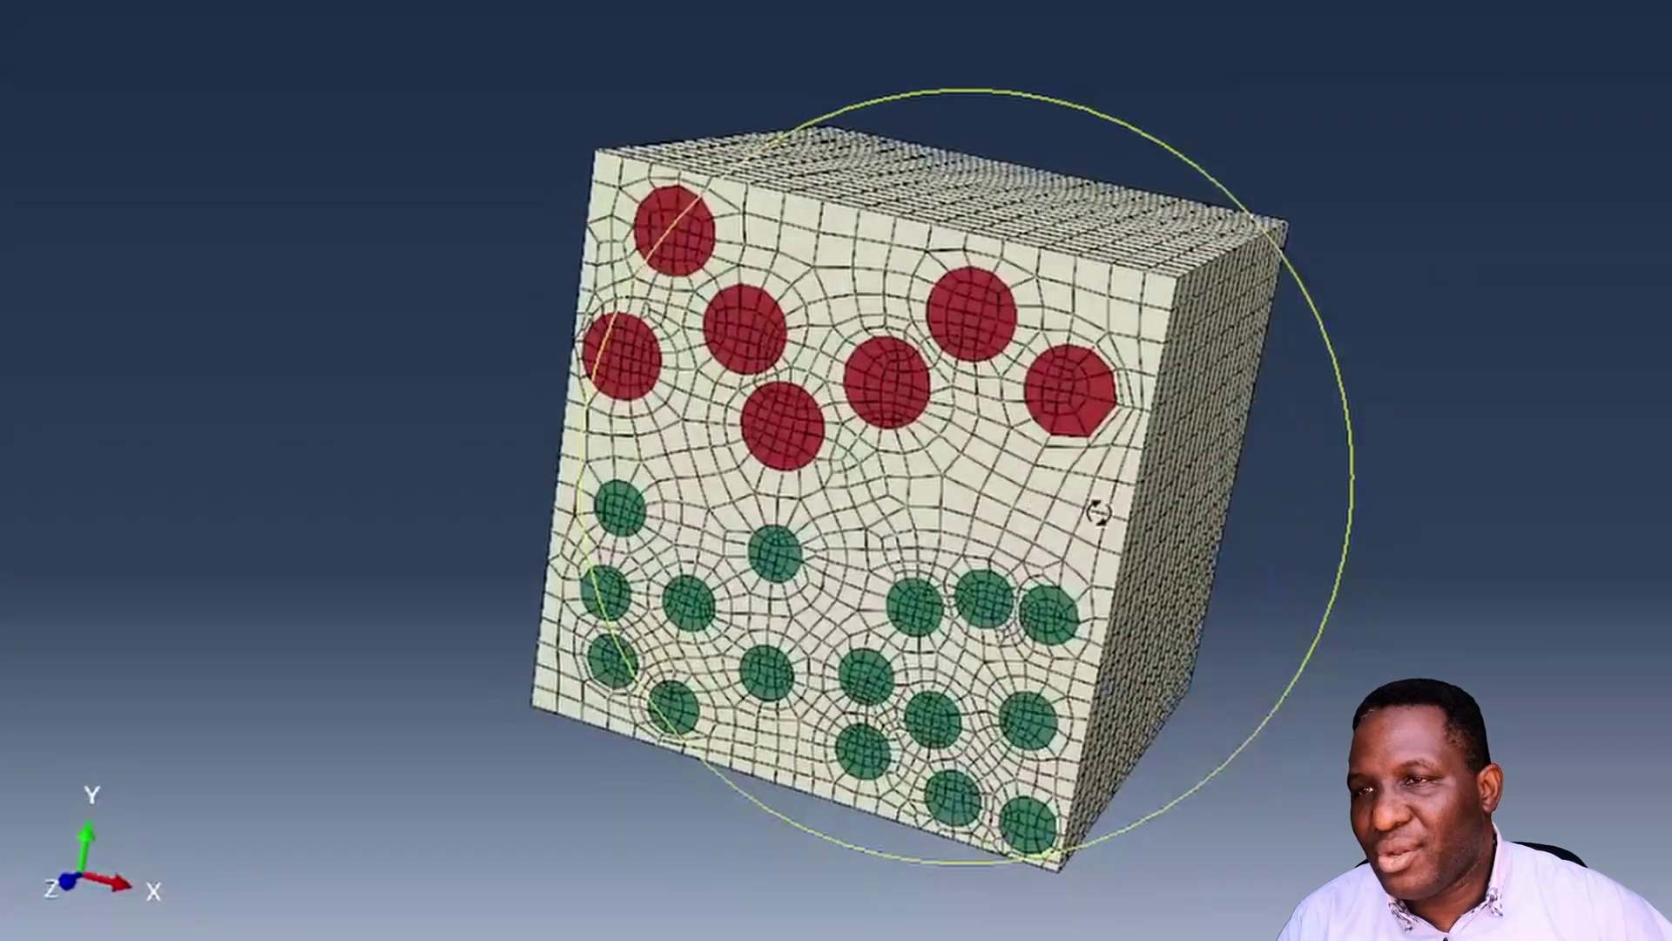
left_click_drag(987, 526, 1078, 355)
left_click_drag(918, 692, 888, 544)
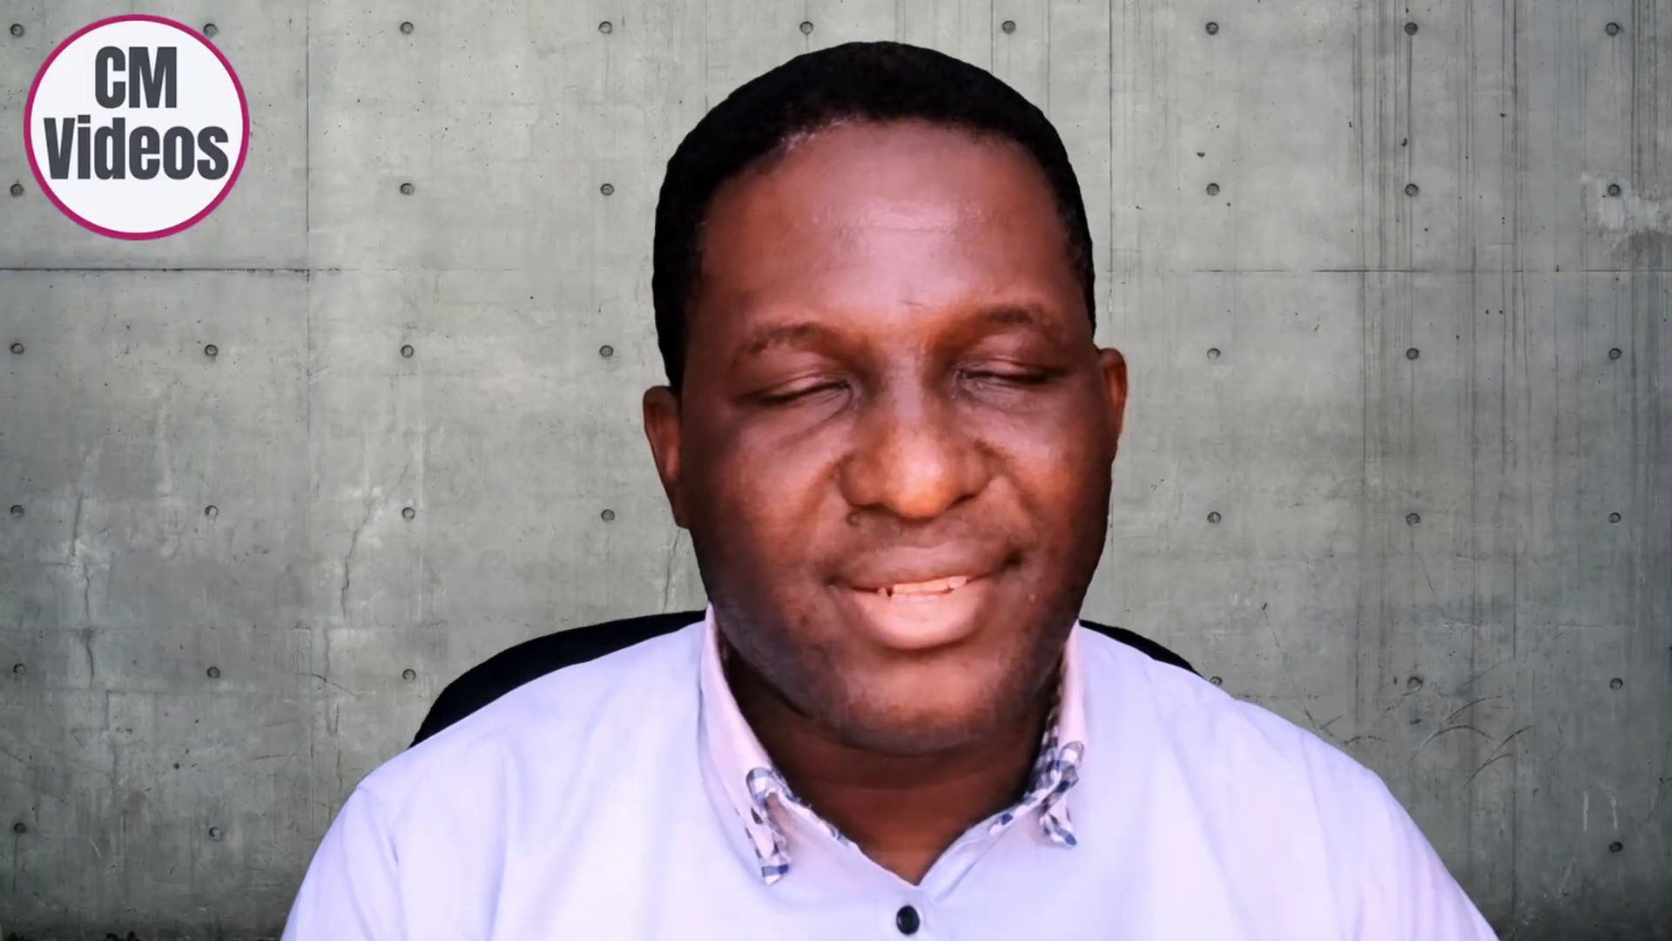